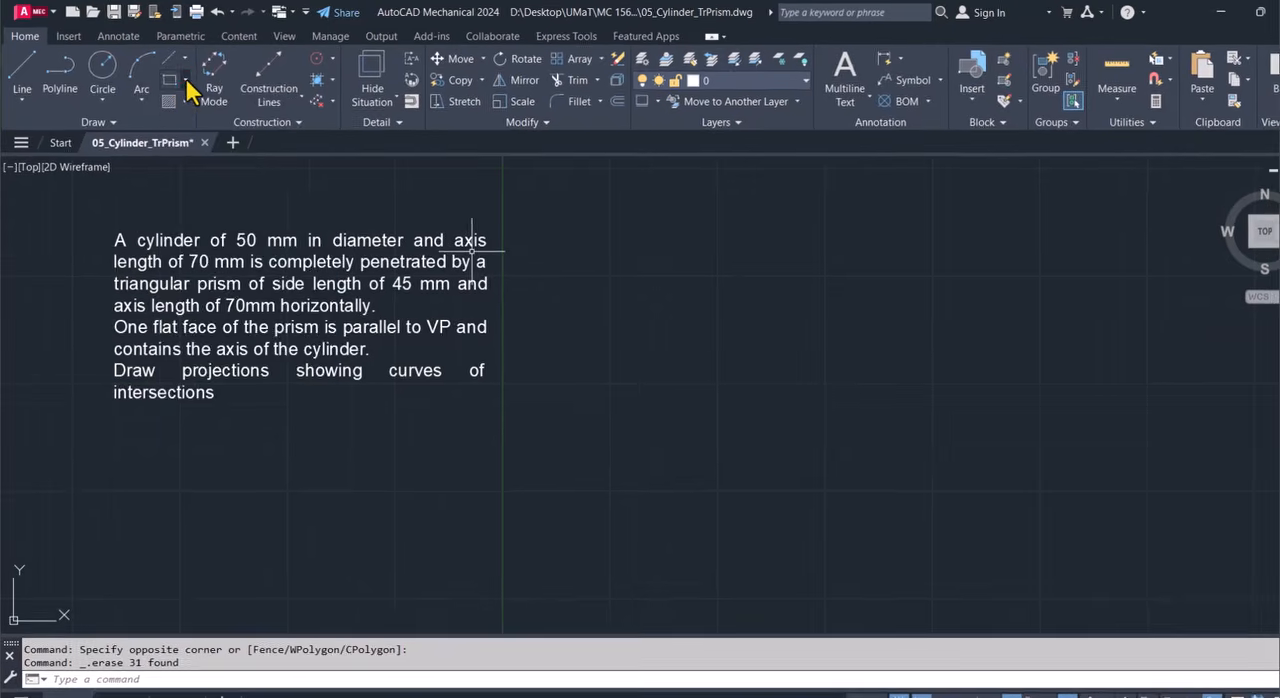
Draw a 50 by 70 mm rectangle to the right of the problem text as the cylinder's front view.
left_click(184, 75)
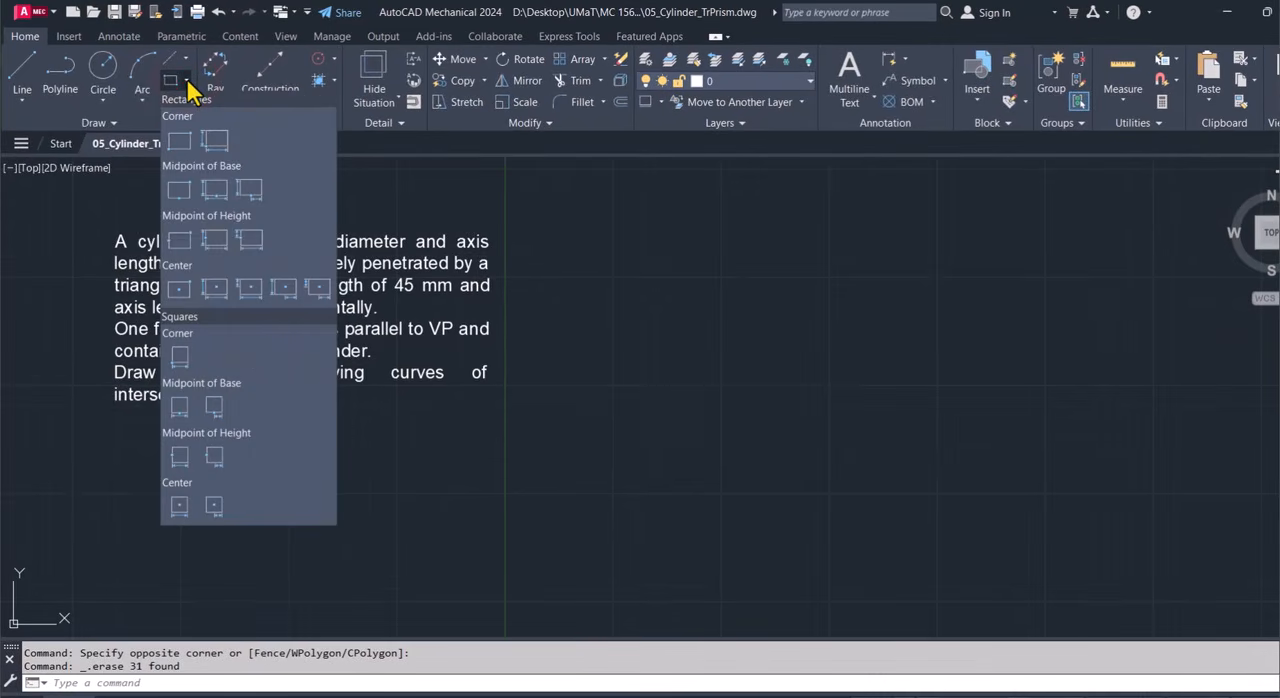
left_click(181, 143)
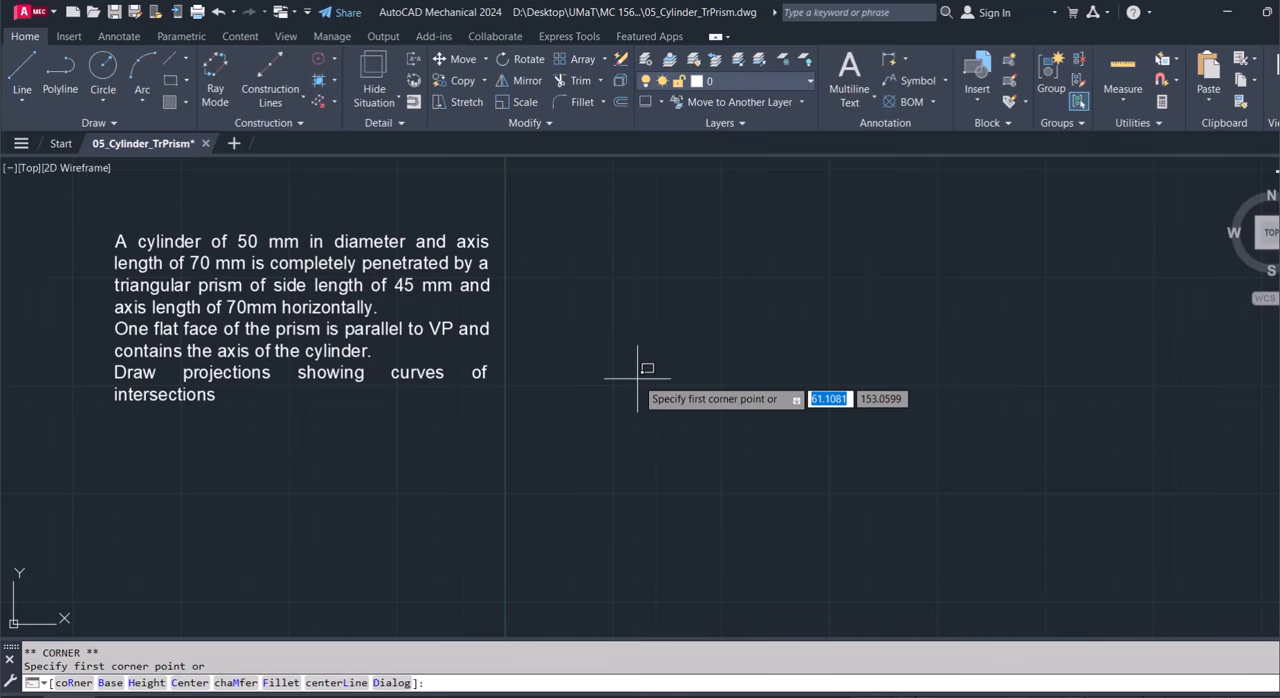
left_click(608, 232)
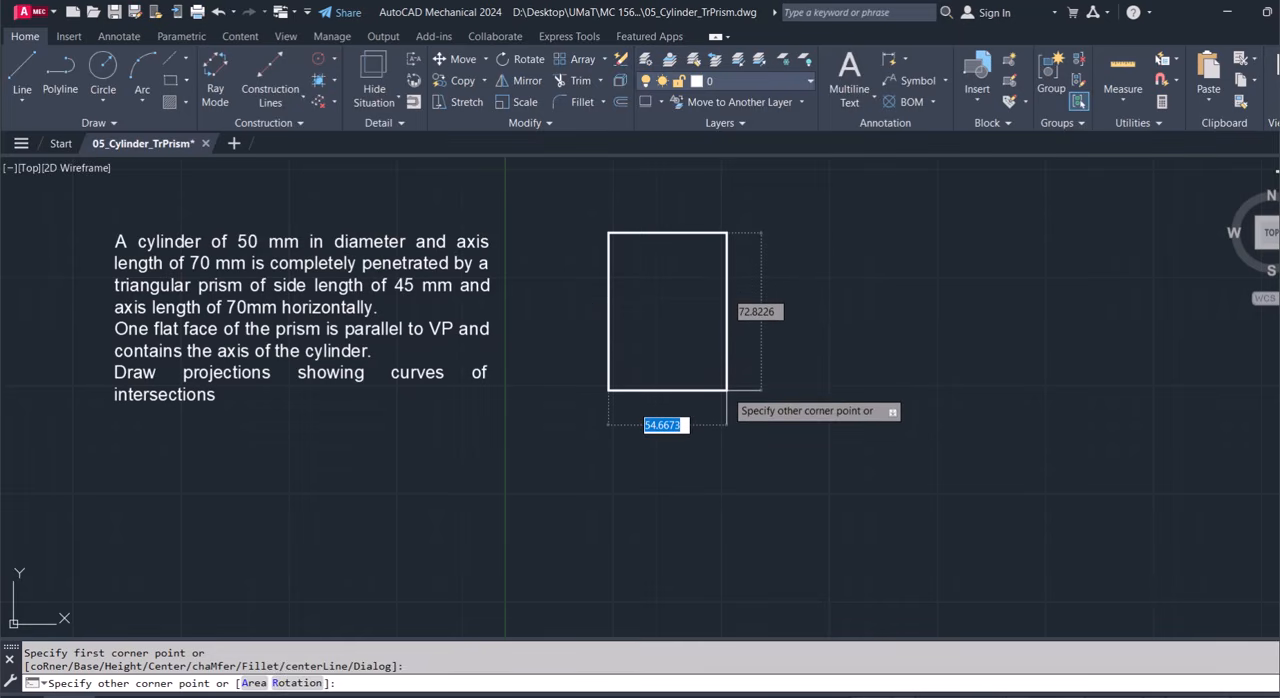
type("50")
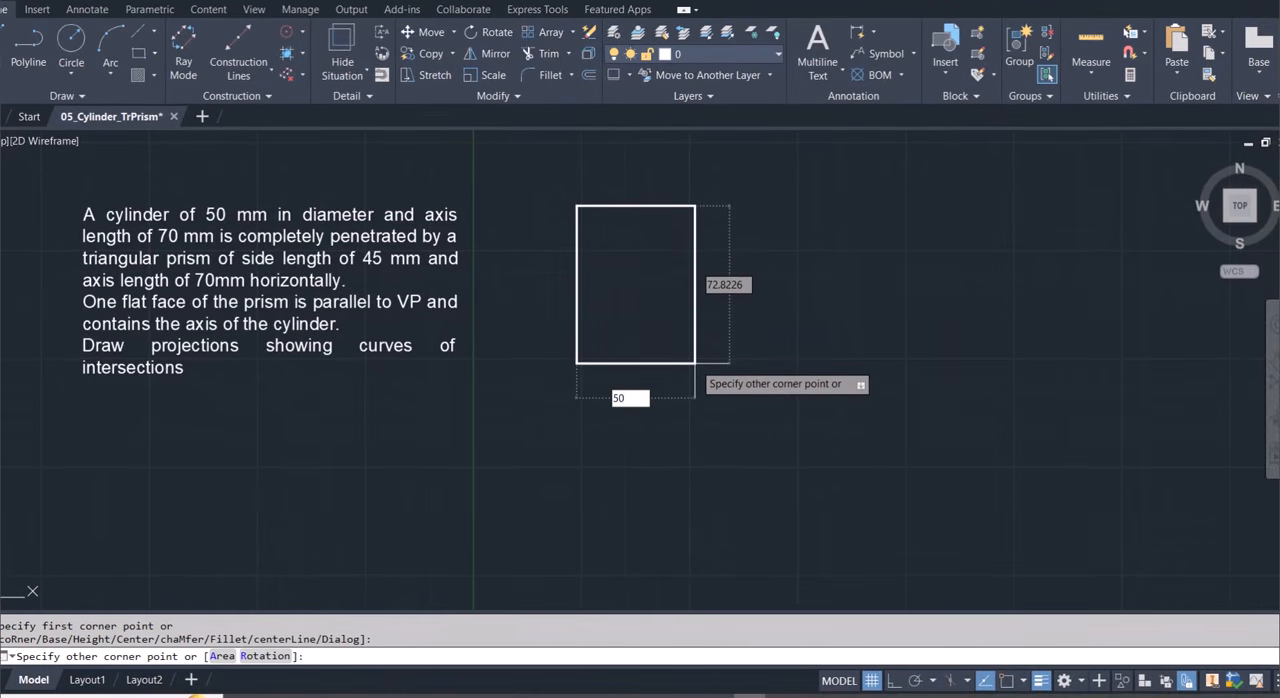
key("Tab")
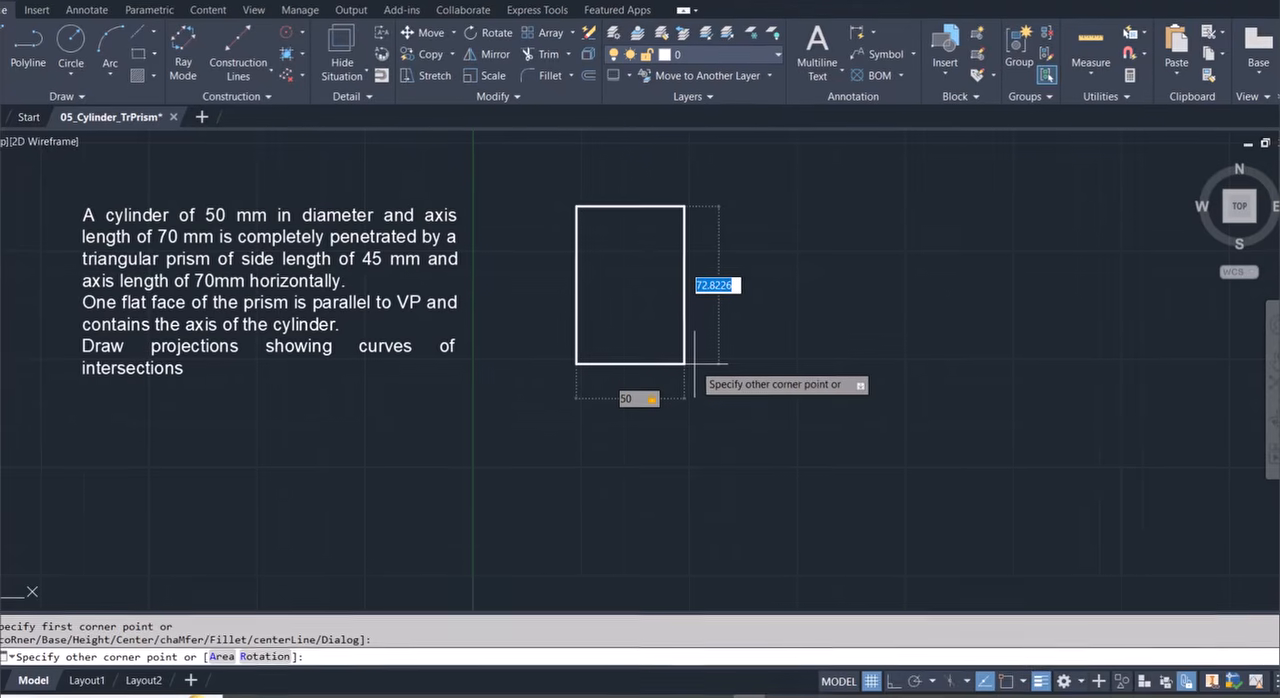
type("70")
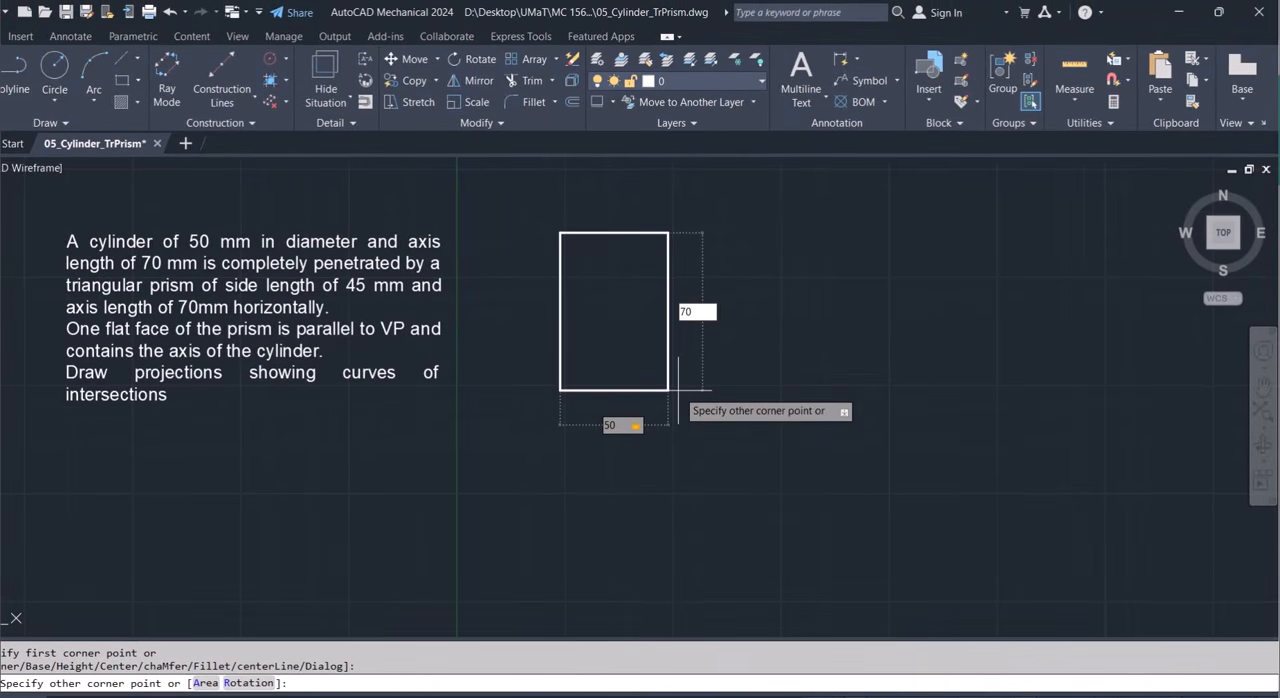
key("Tab")
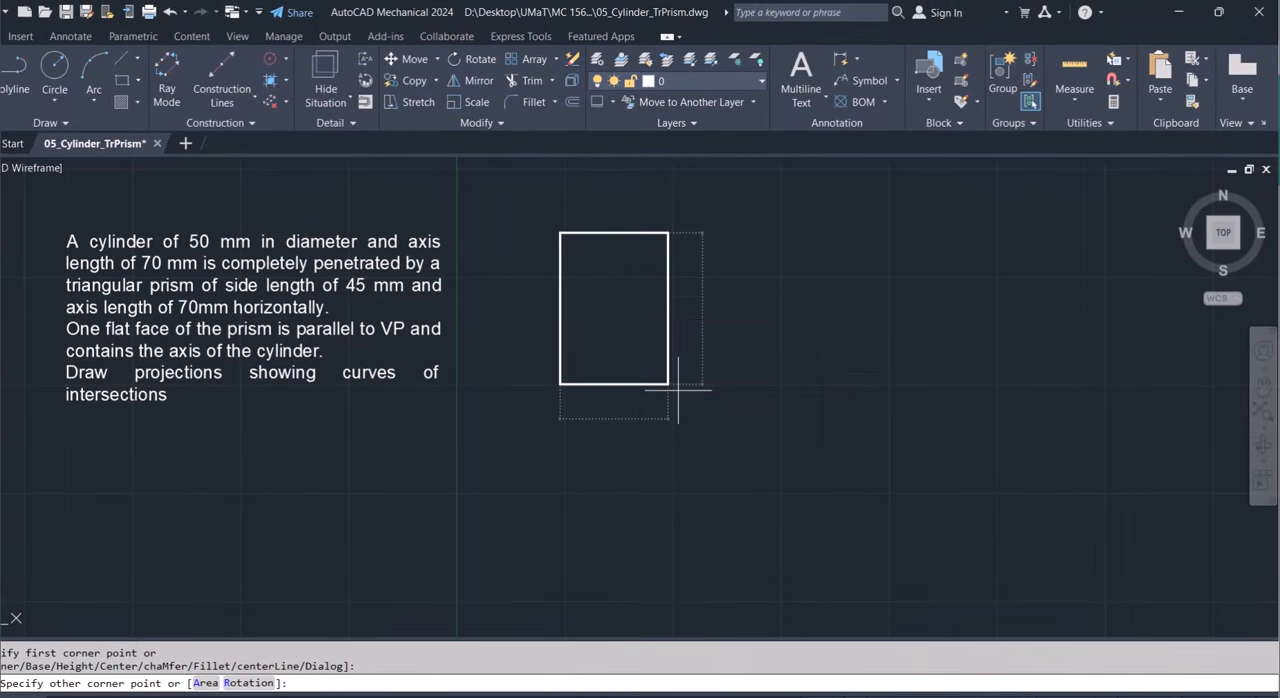
key("Return")
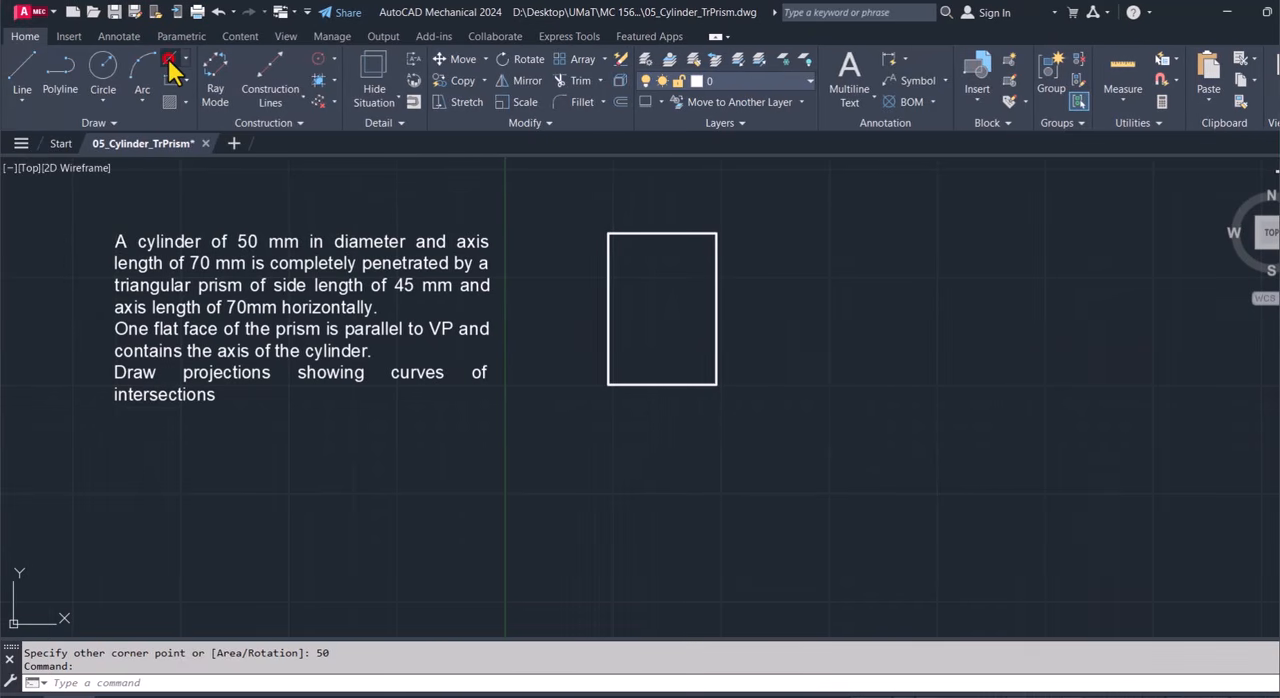
With object snap on, draw a vertical centerline 140 mm downward from the midpoint of the rectangle's top edge.
left_click(170, 62)
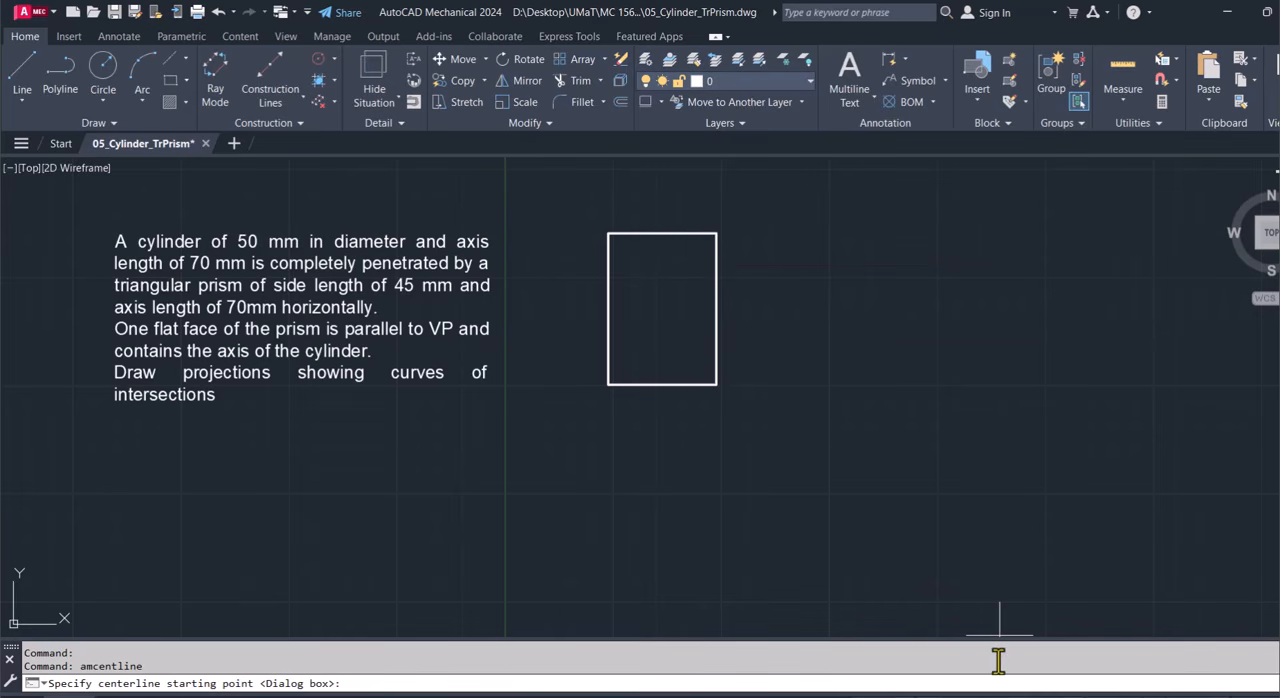
left_click(990, 680)
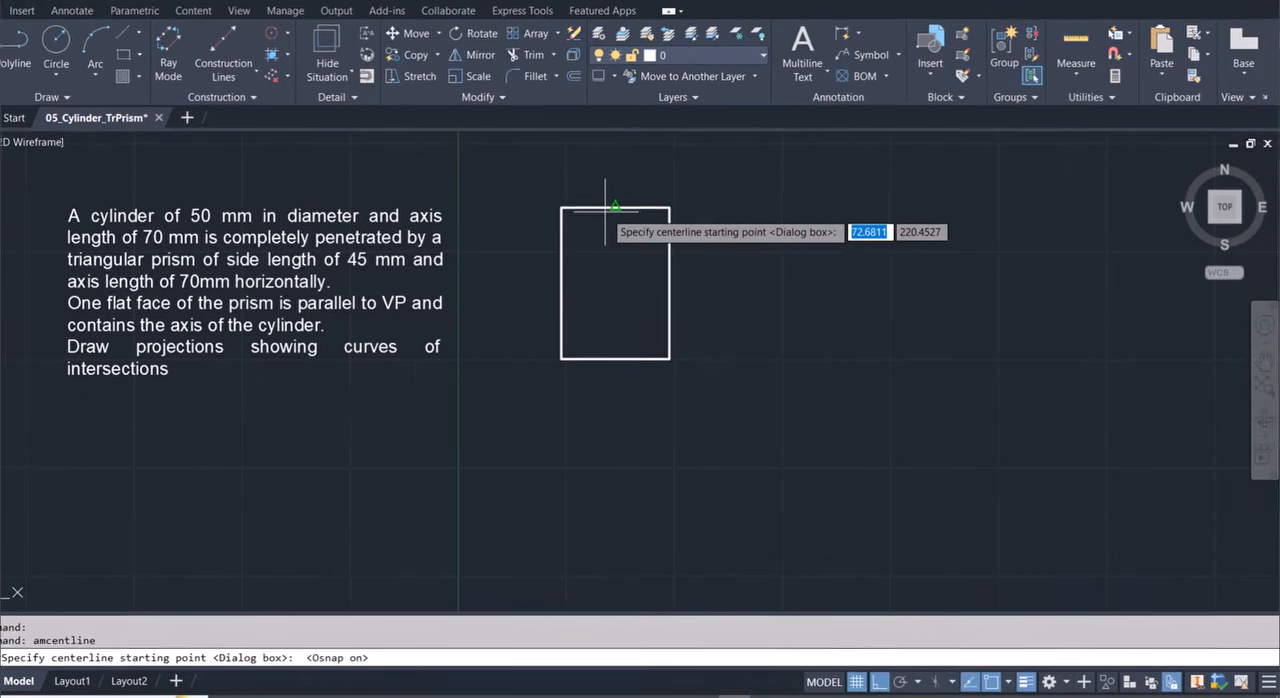
left_click(612, 206)
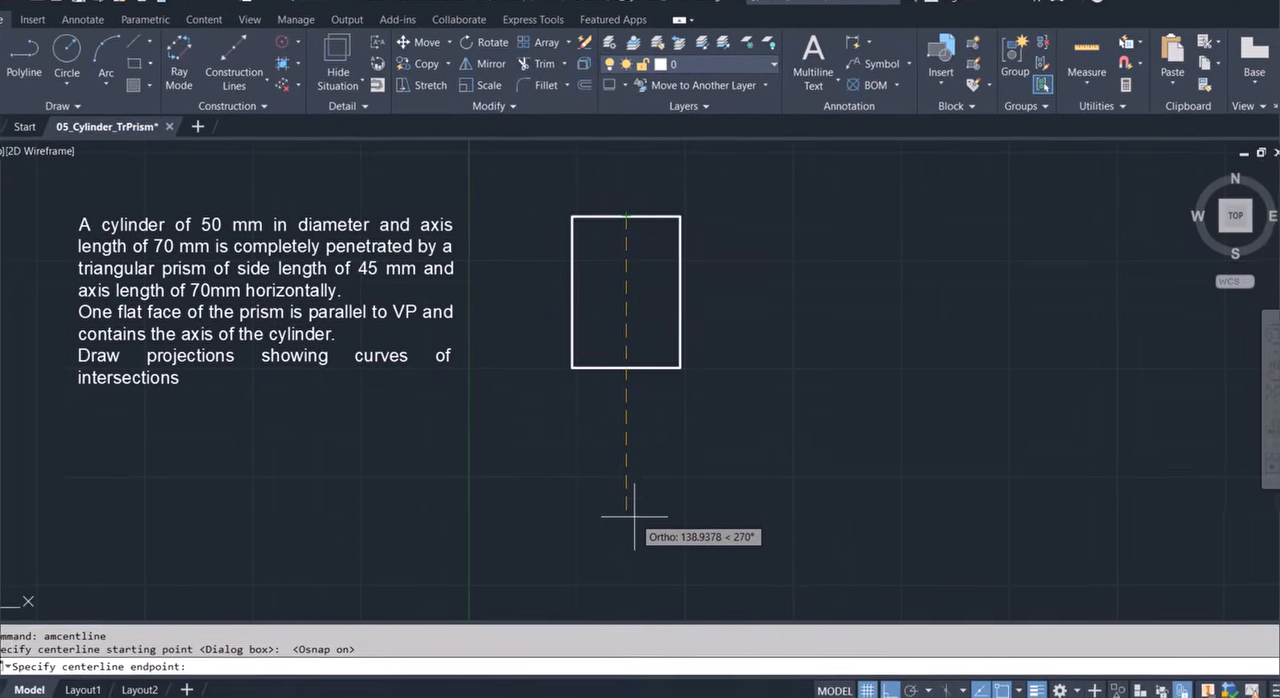
type("140")
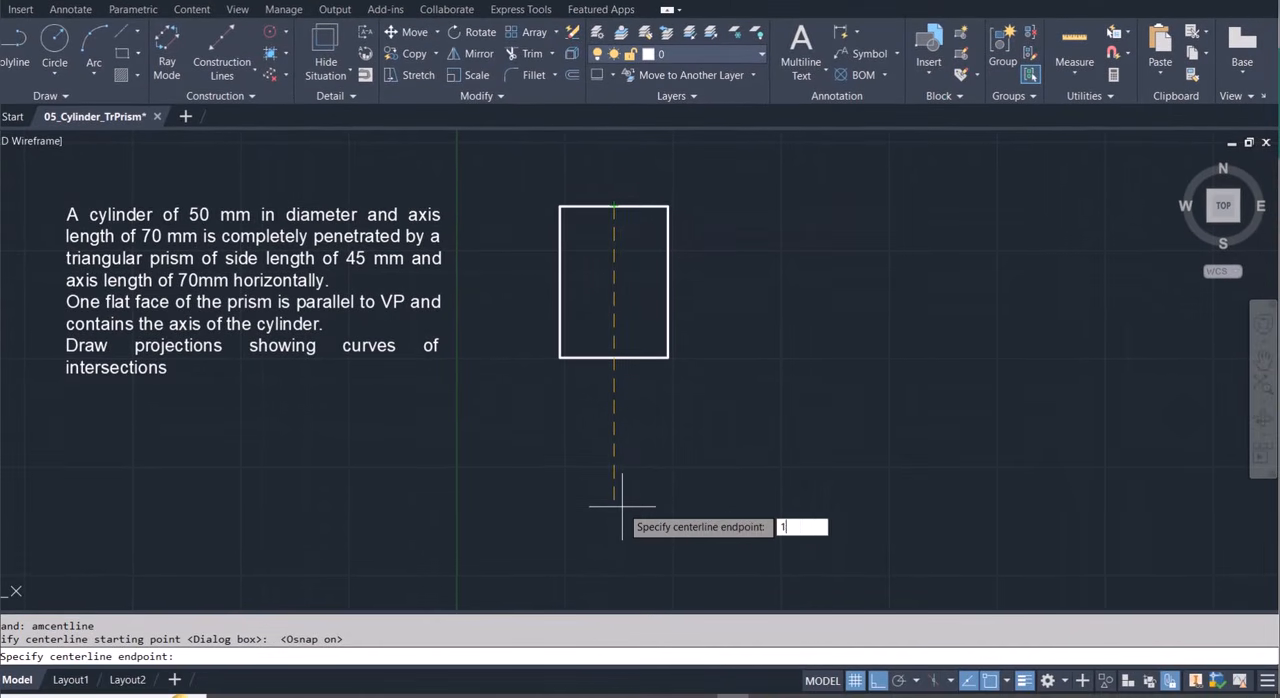
key("Return")
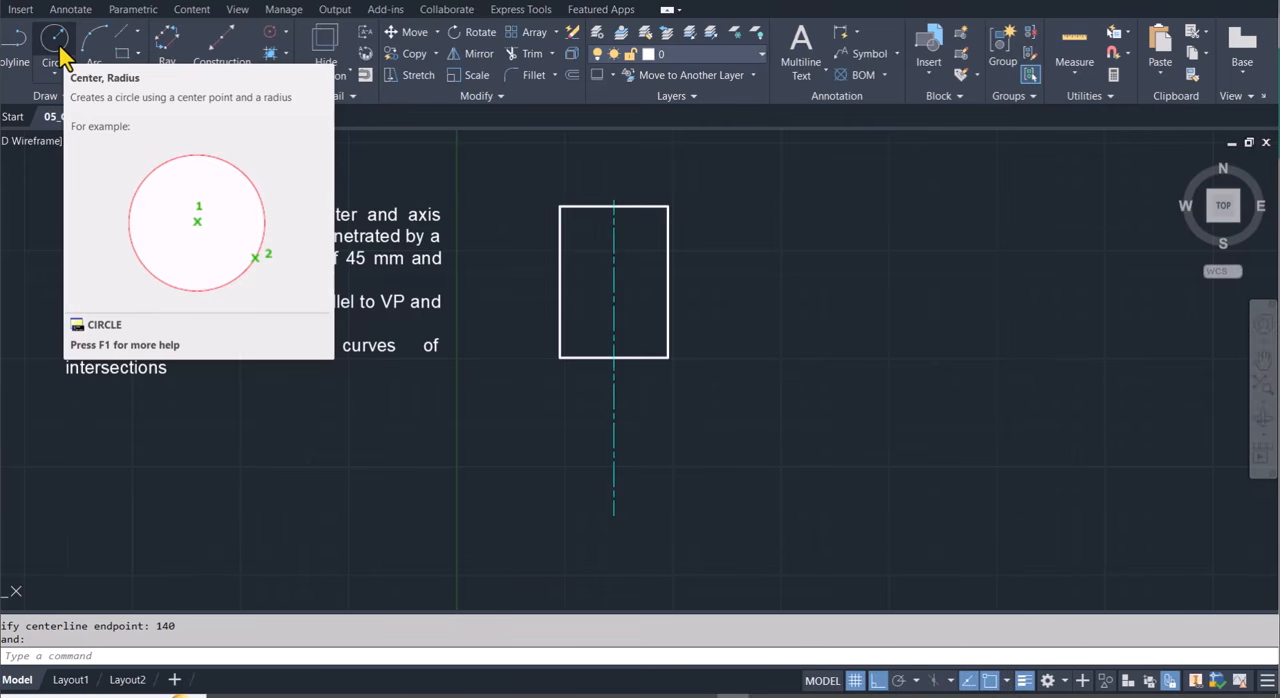
Draw a circle of radius 25 mm centred on the lower part of the vertical centerline, aligned with the rectangle's right side.
left_click(57, 45)
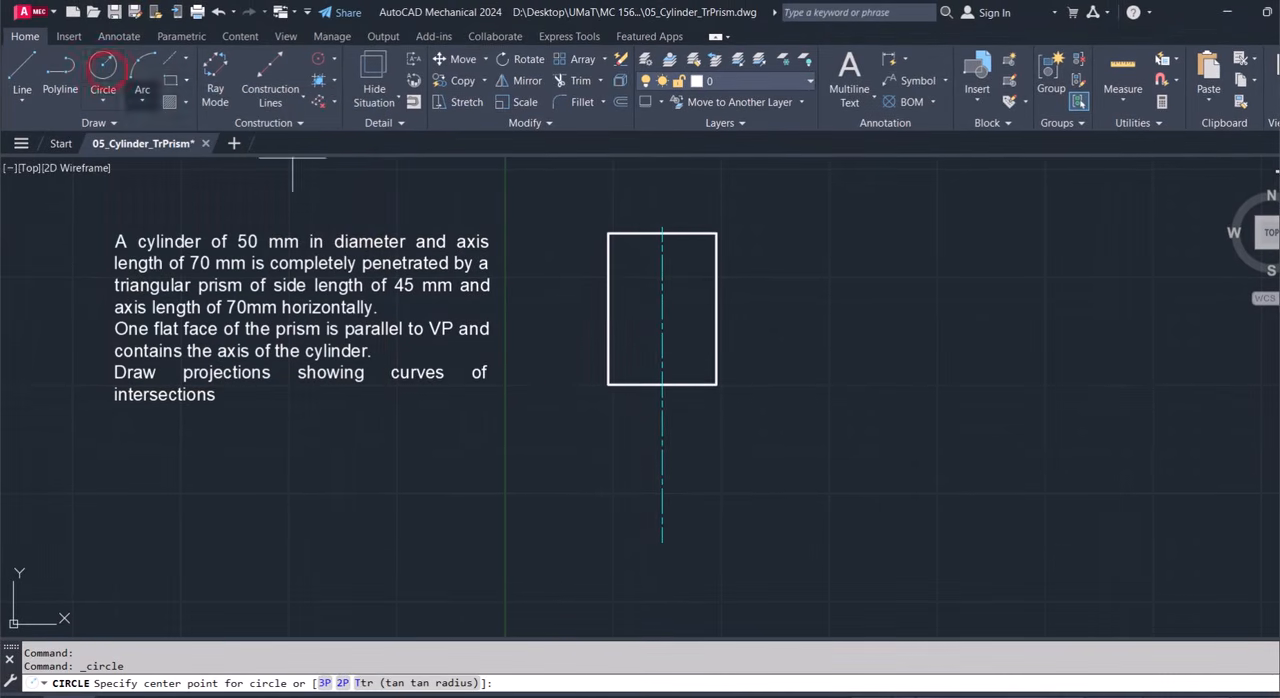
left_click(661, 522)
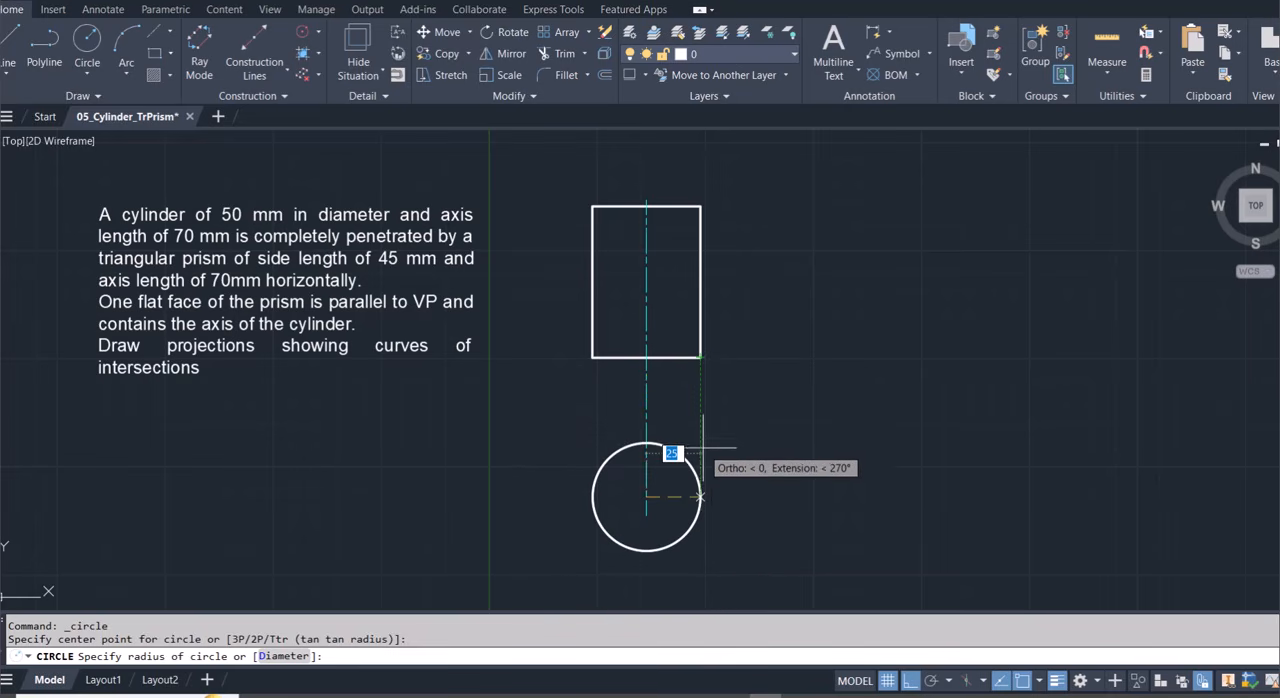
left_click(700, 493)
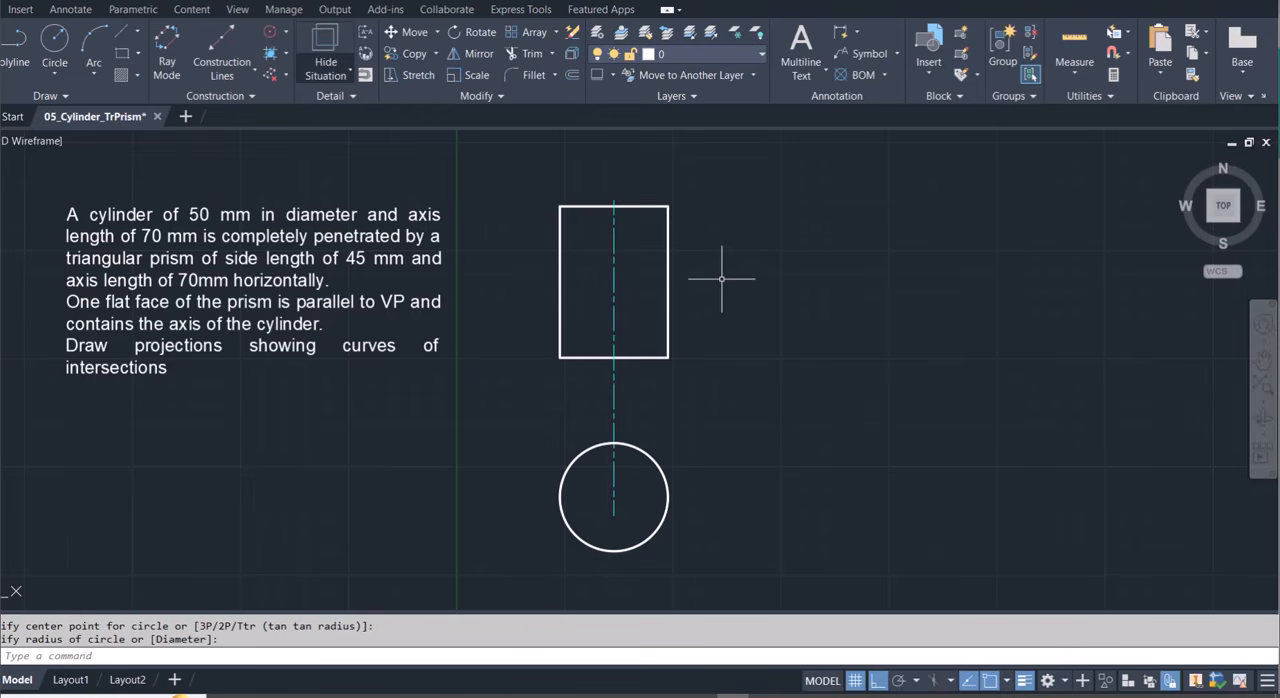
Draw a horizontal centerline 130 mm to the right from the centre of the rectangle.
left_click(121, 37)
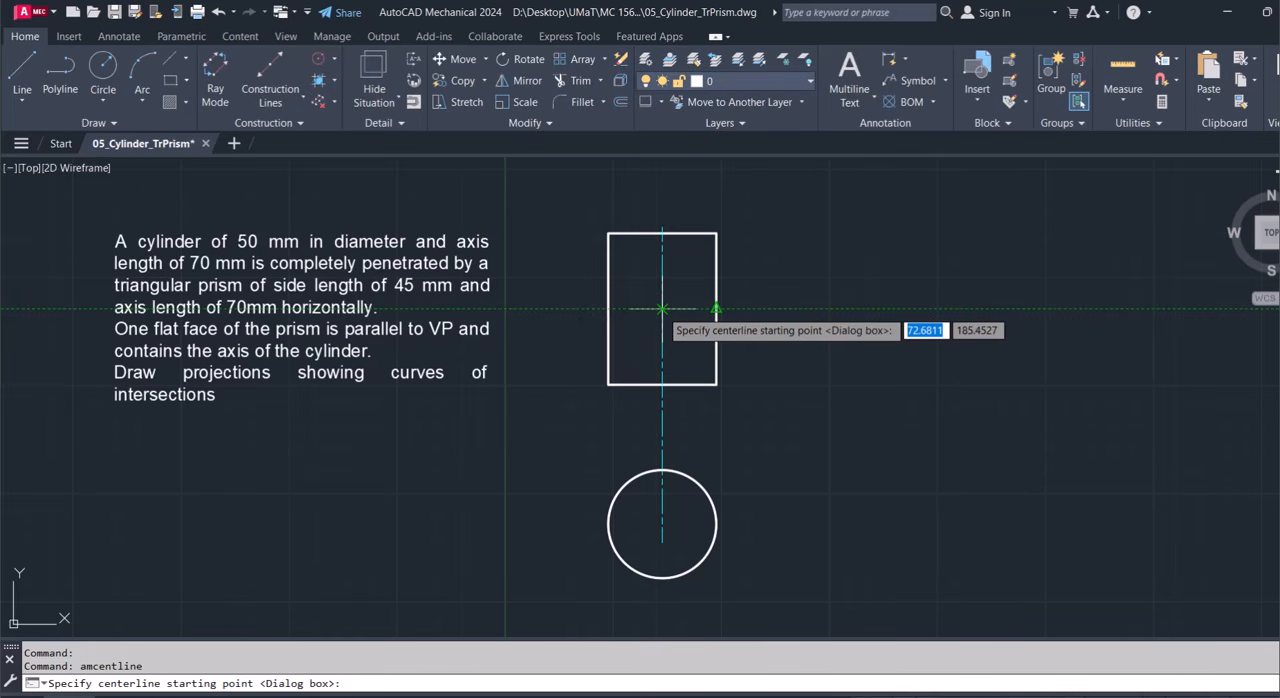
left_click(661, 309)
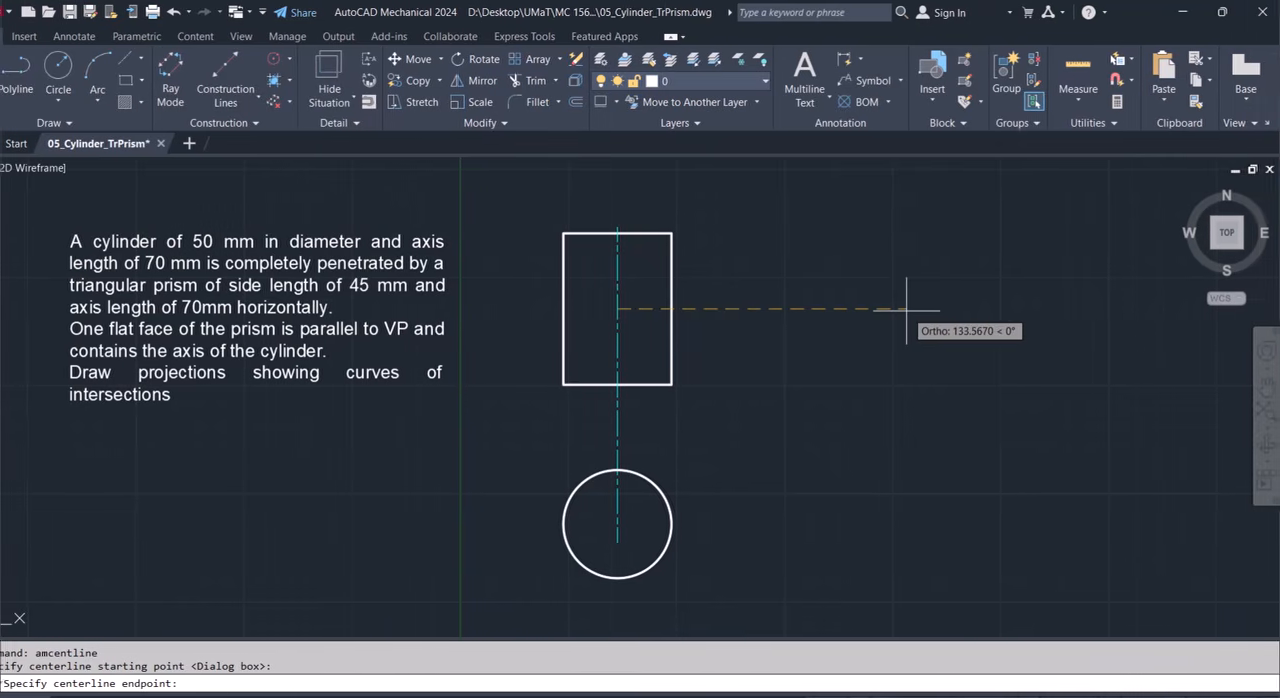
type("130")
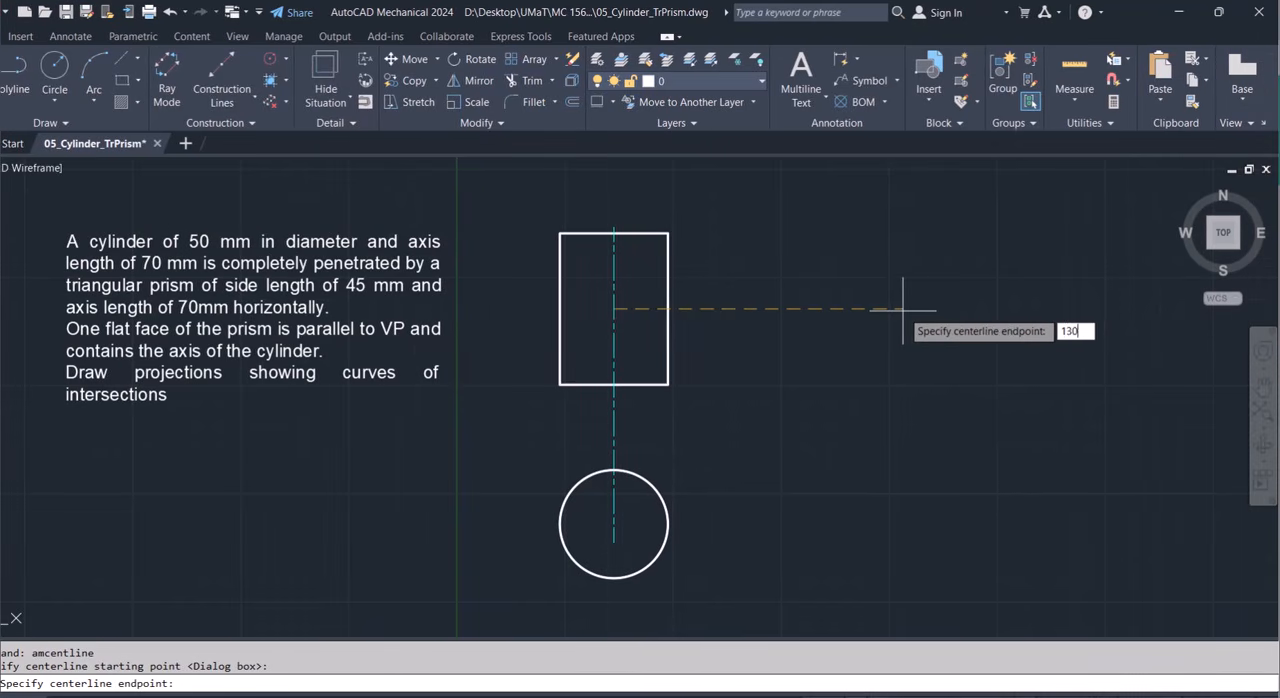
key("Return")
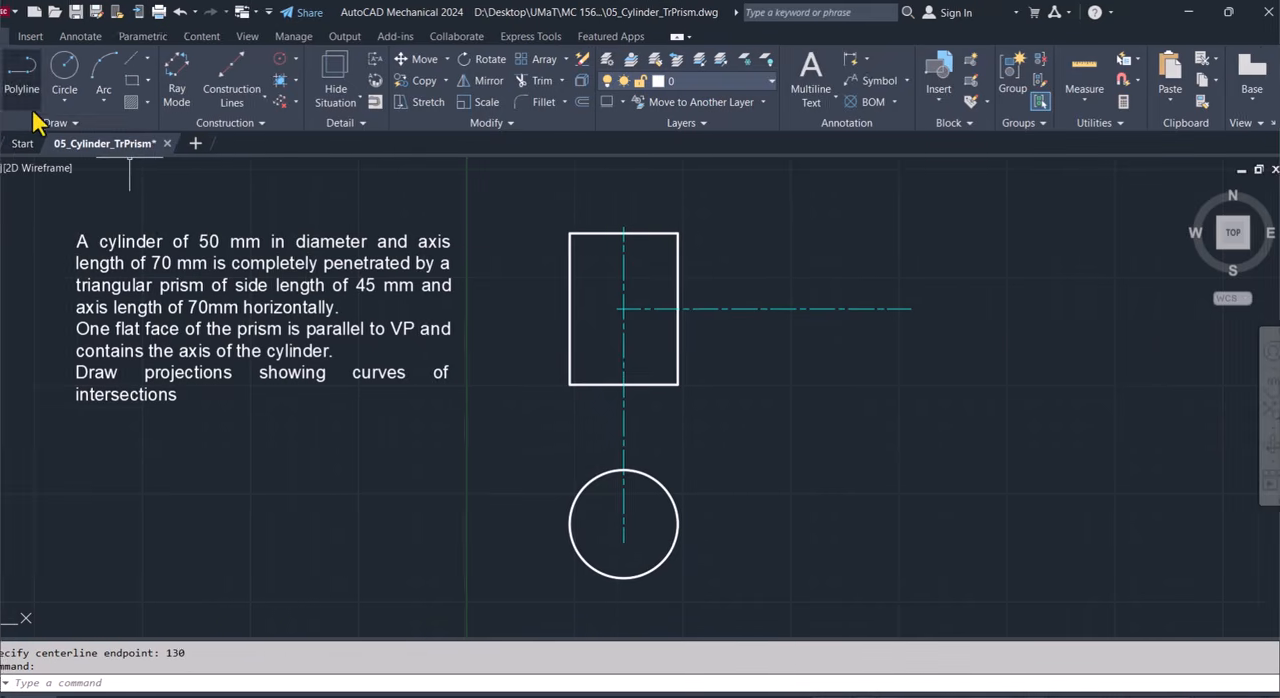
Draw a three-sided polygon by its edge, with a 45 mm vertical side, near the right end of the horizontal centerline.
left_click(107, 127)
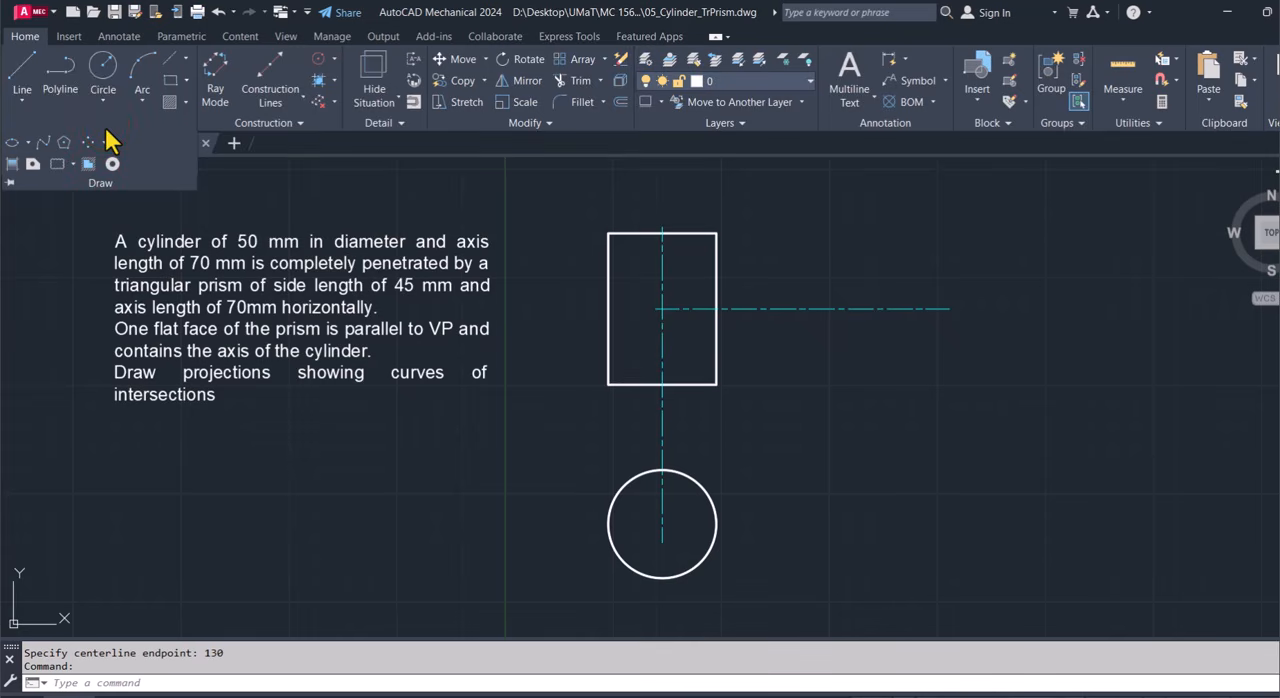
left_click(63, 142)
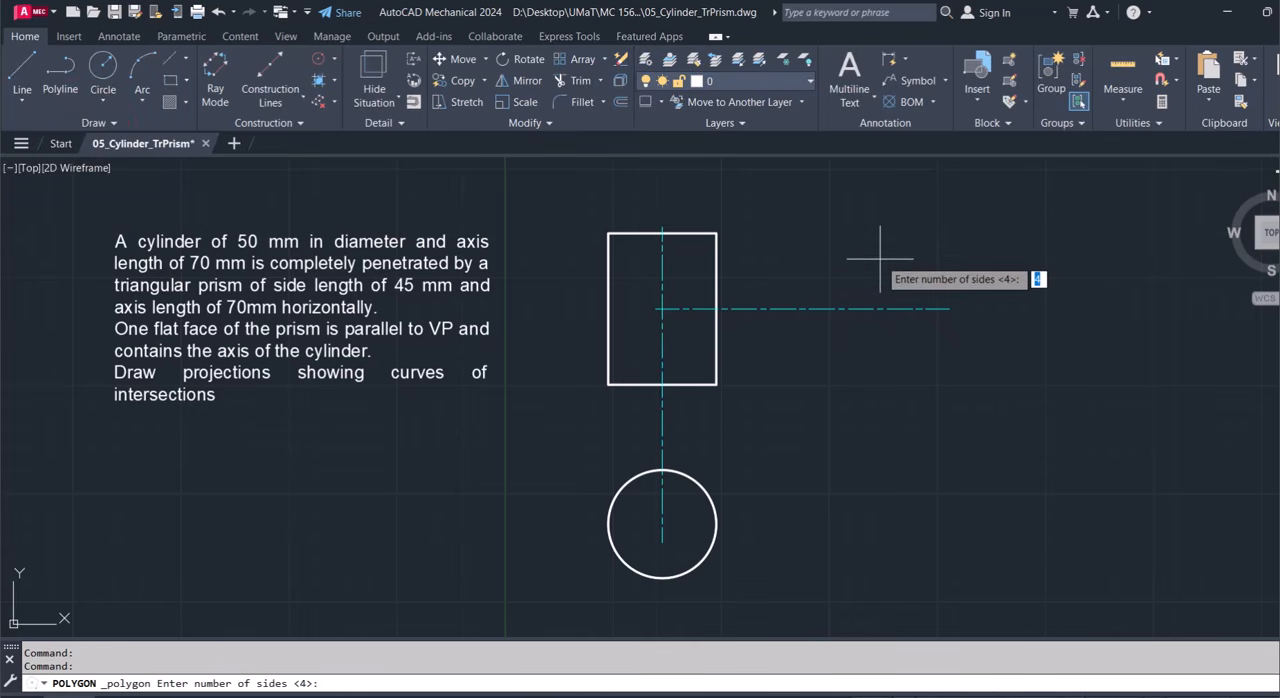
type("3")
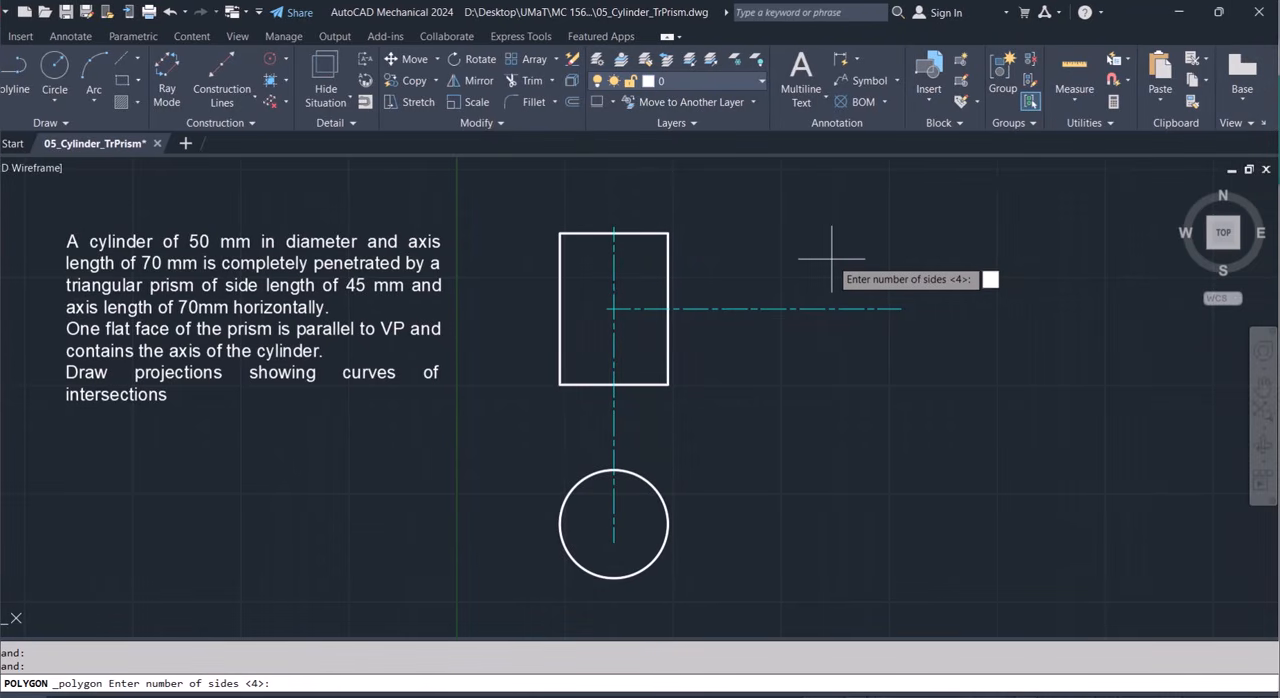
key("Return")
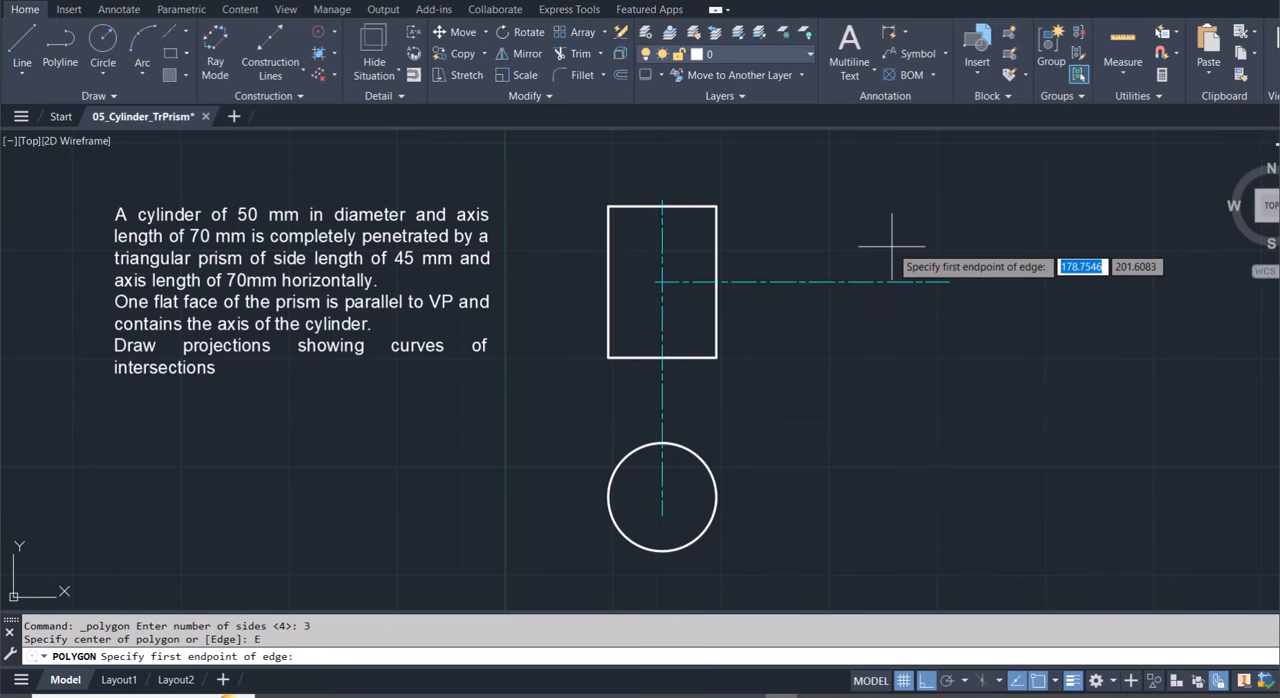
left_click(891, 246)
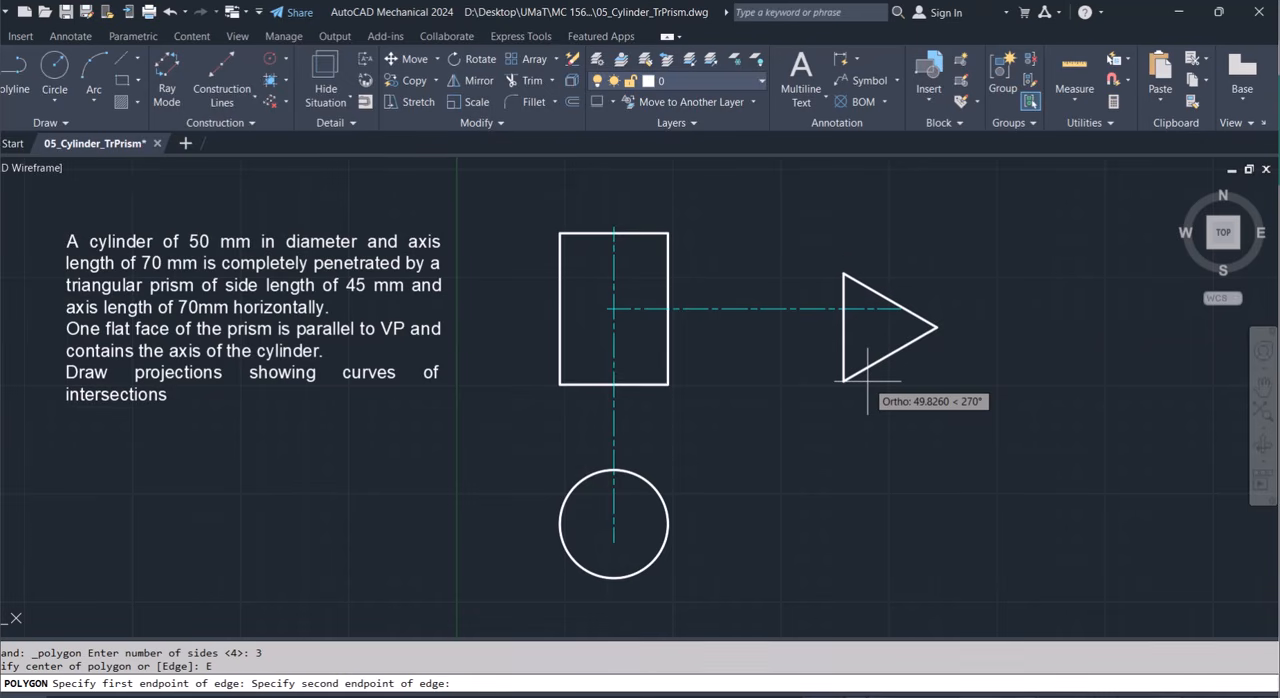
type("45")
key("Return")
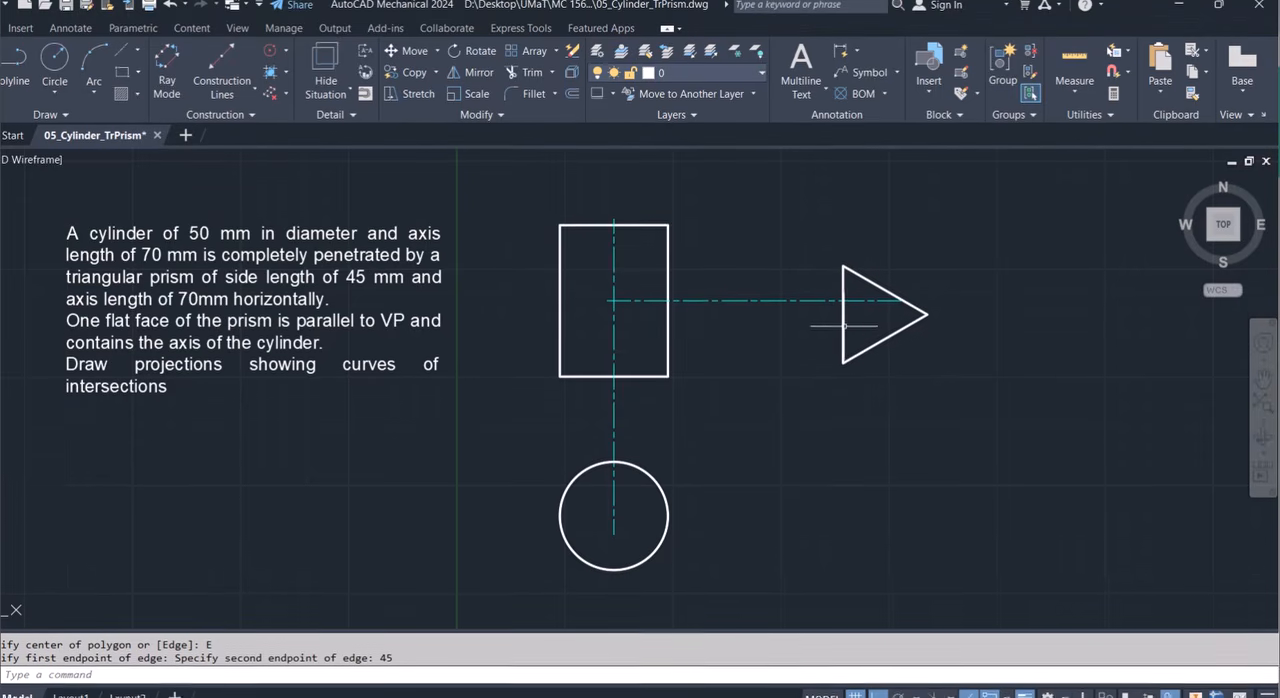
Move the triangle by the midpoint of its vertical side onto the horizontal centerline, closer to the rectangle.
left_click(842, 335)
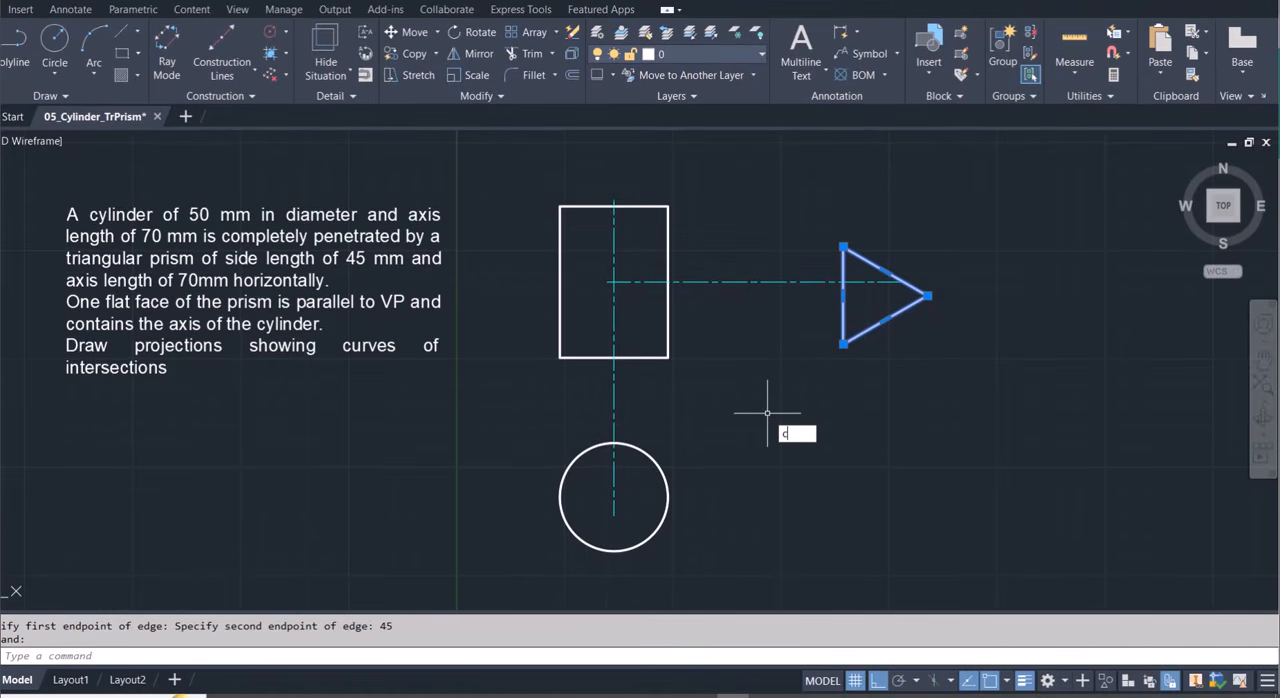
key("BackSpace")
type("m")
key("Return")
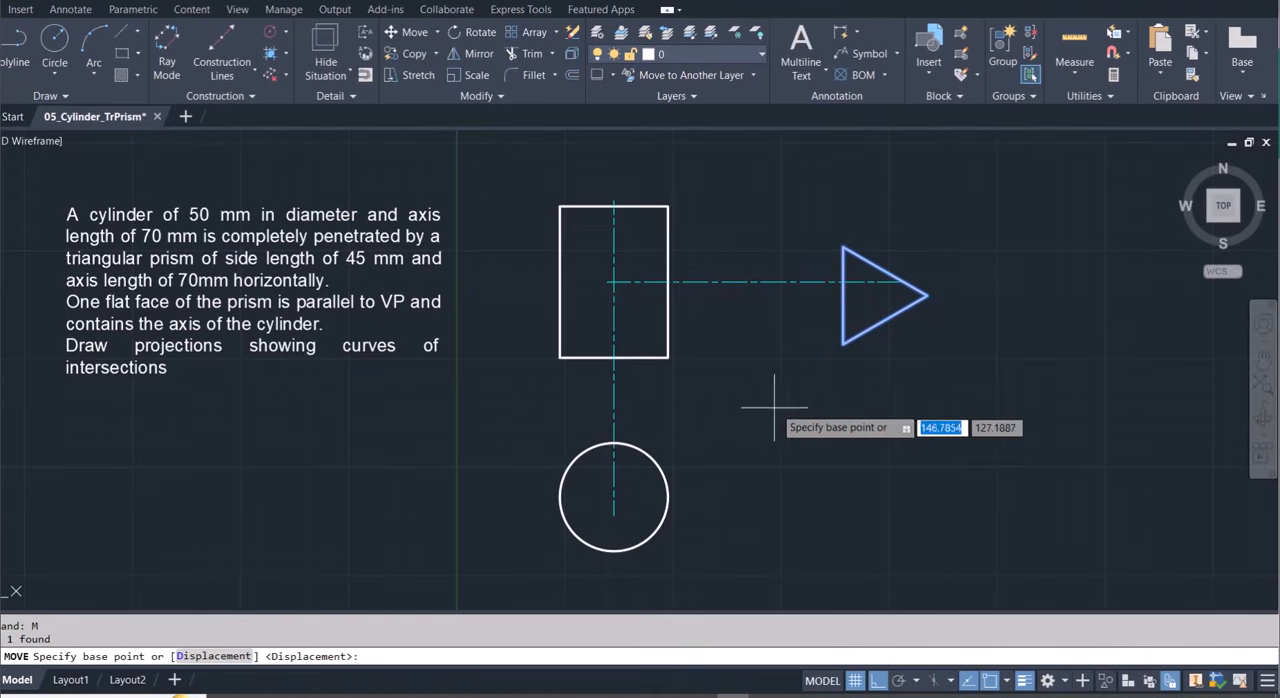
left_click(844, 296)
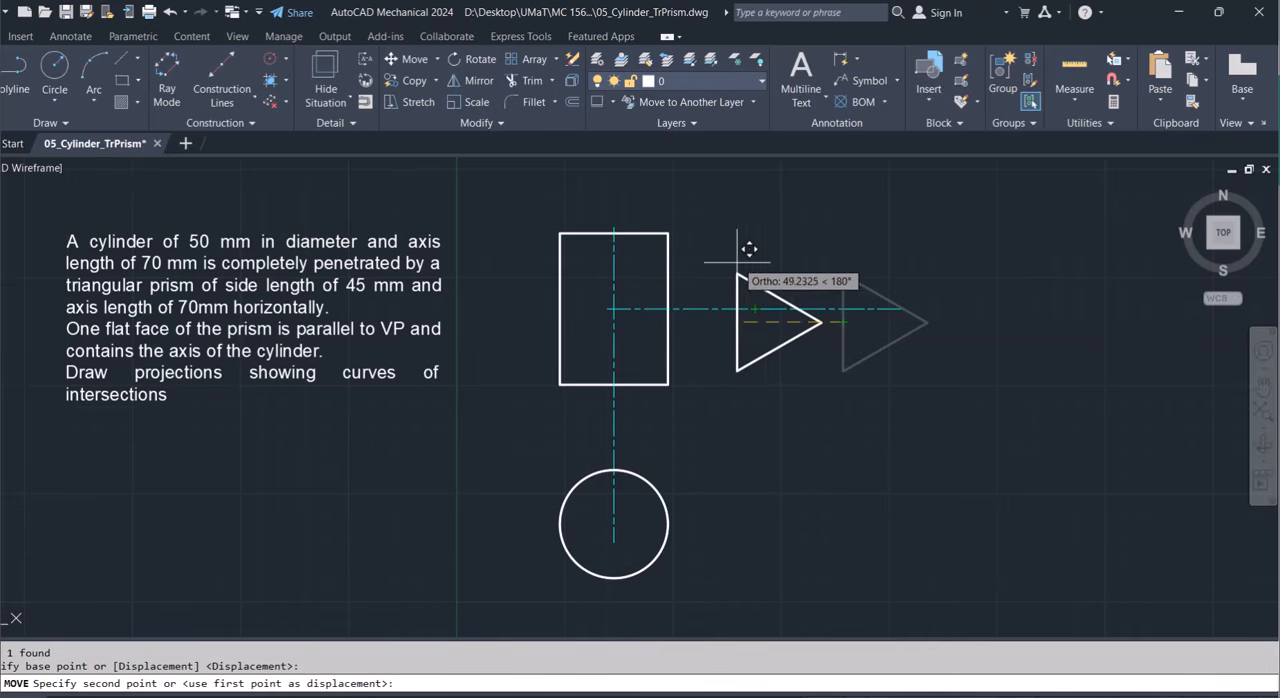
left_click(747, 309)
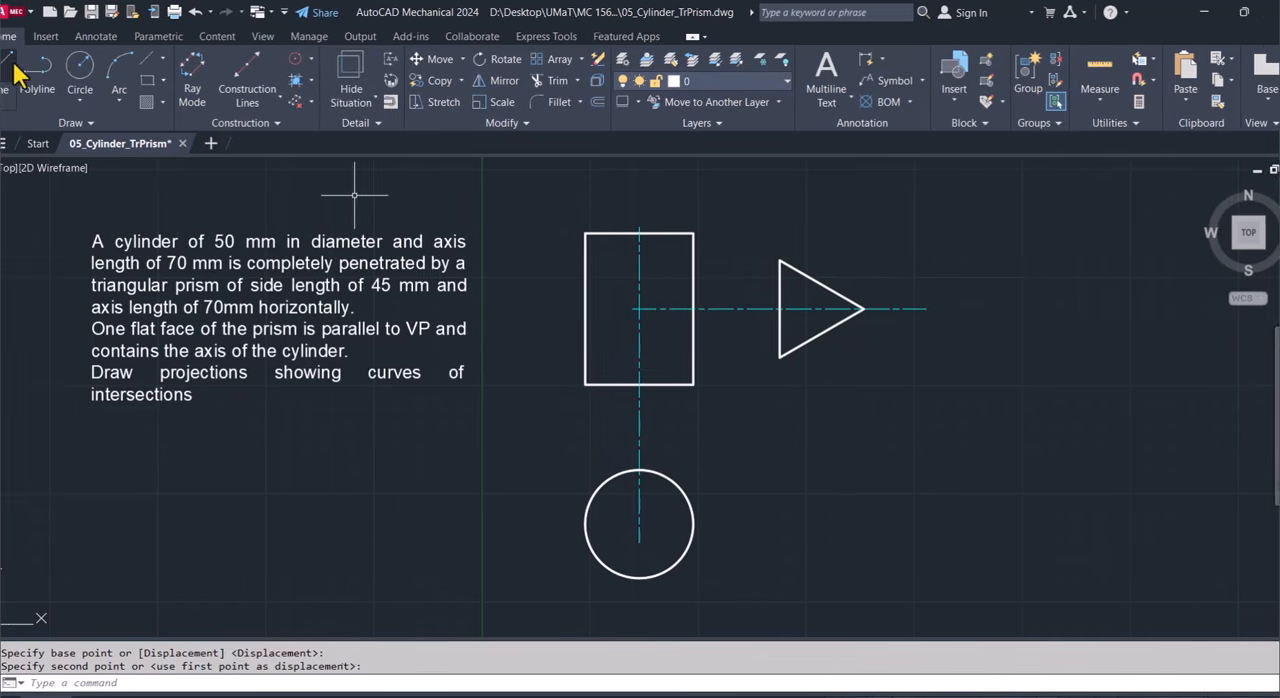
Draw the prism's outline from the vertical centerline: 35 mm right at the triangle's top level, down to its lower corner's level, and back to the rectangle.
left_click(27, 64)
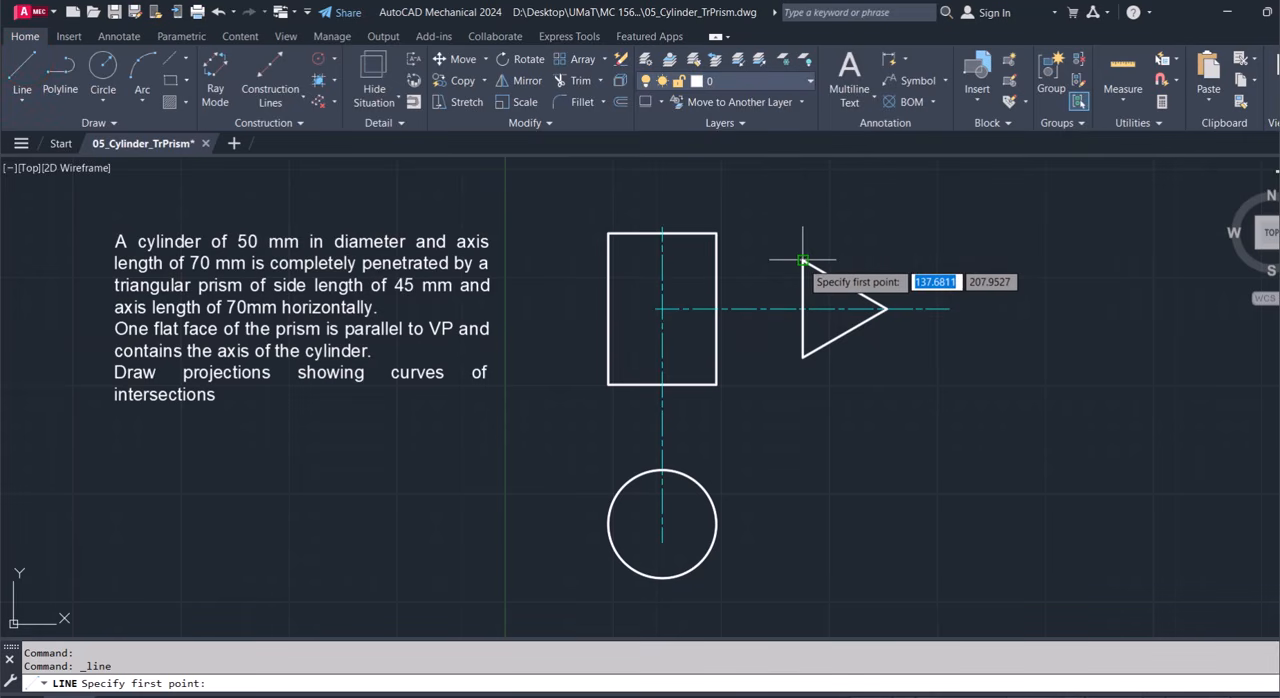
left_click(661, 260)
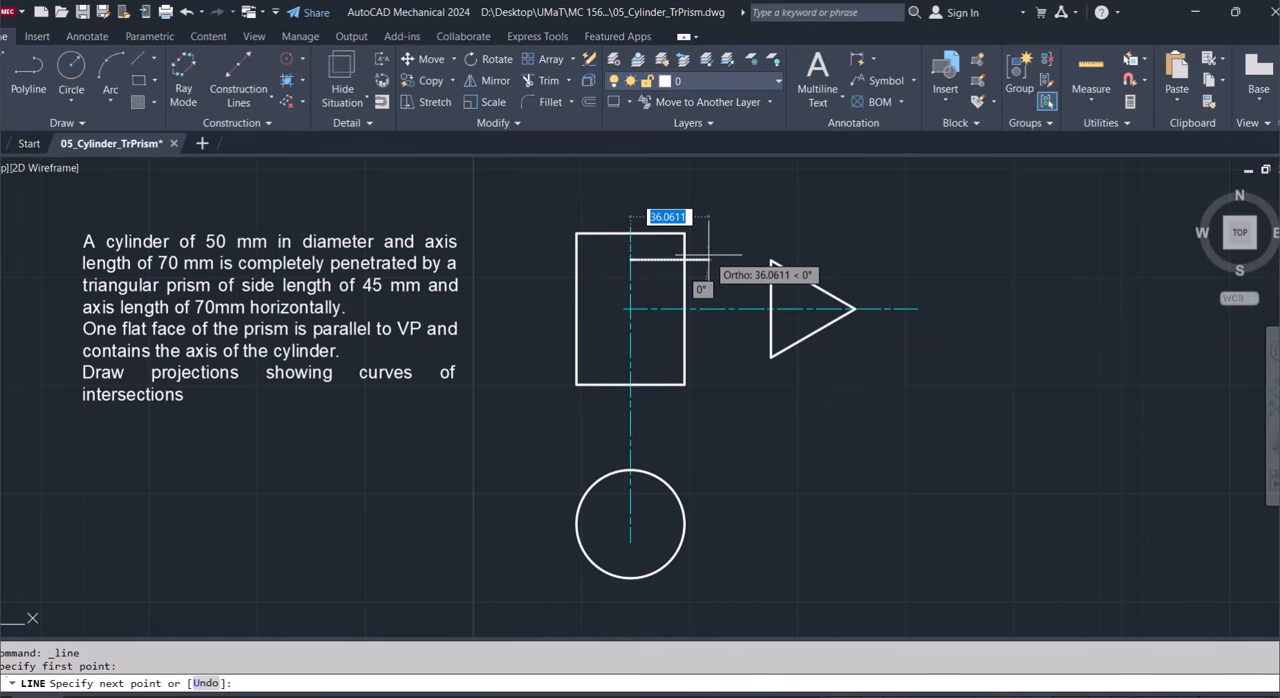
type("35")
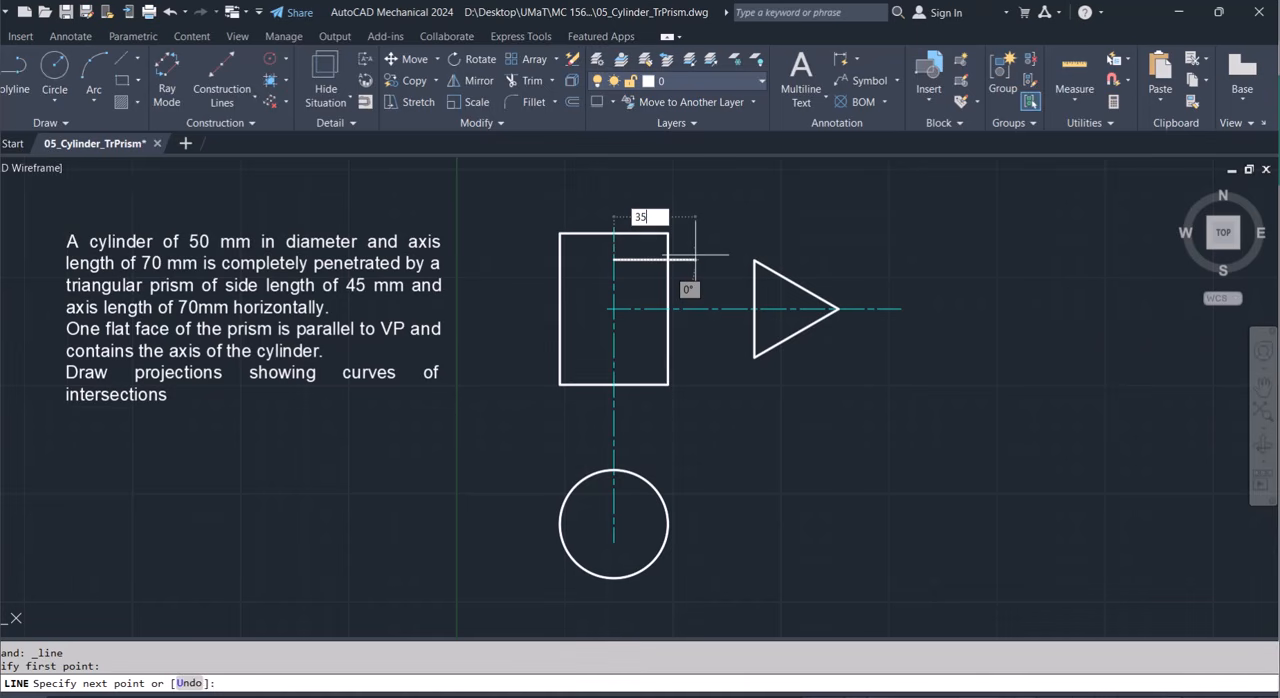
key("Return")
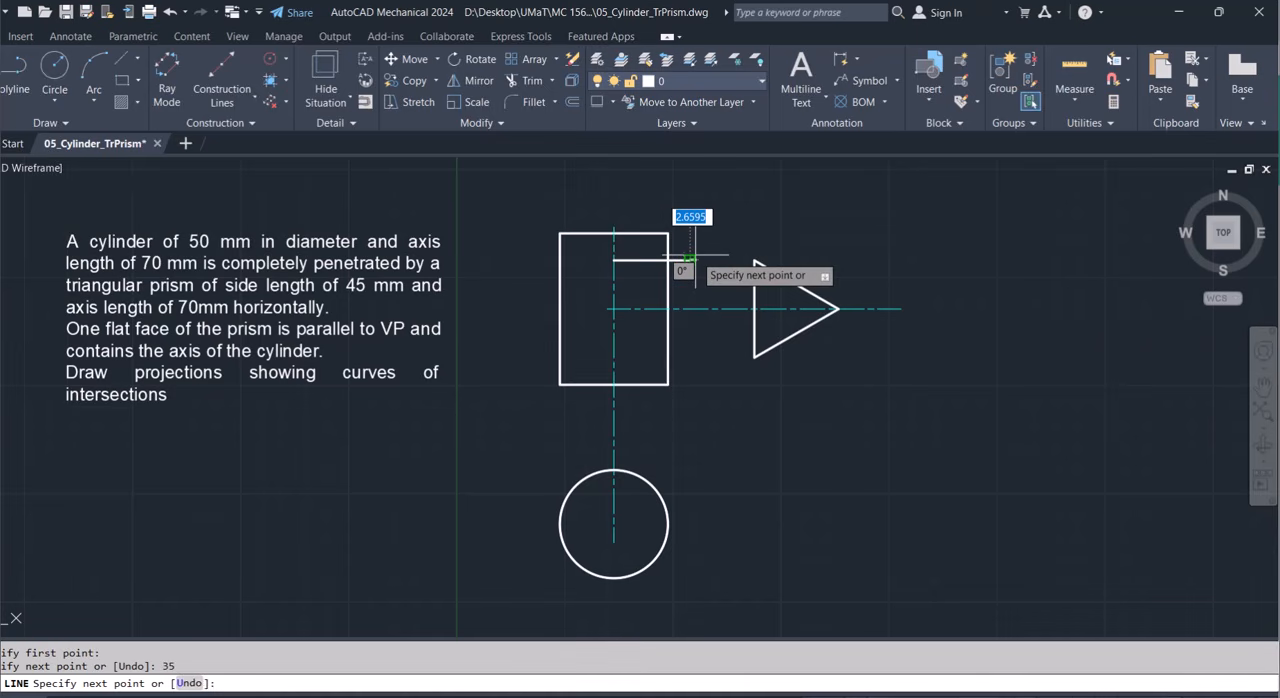
left_click(689, 348)
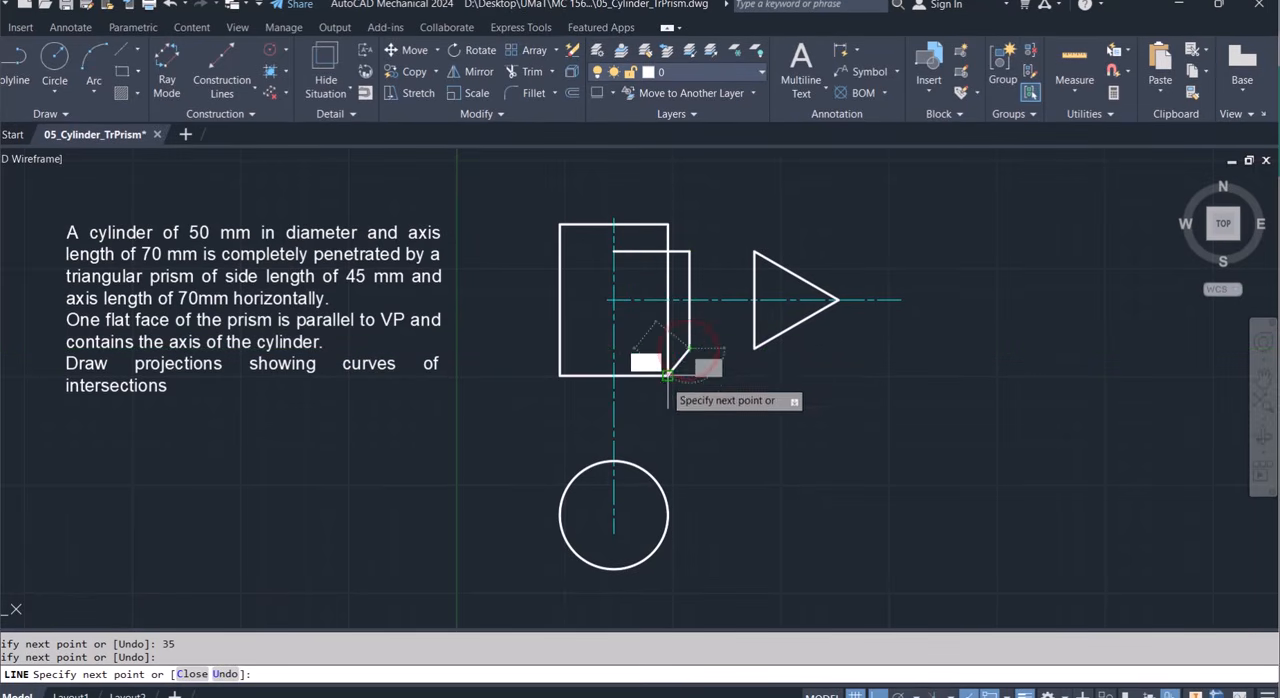
left_click(667, 348)
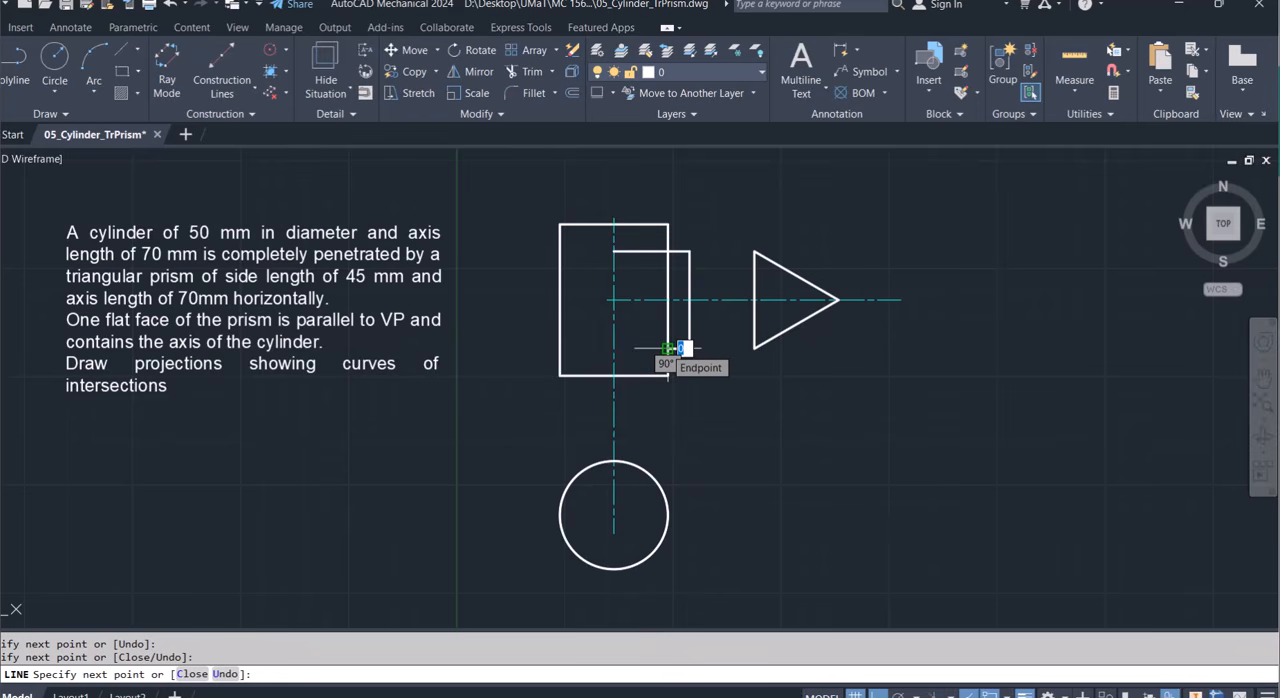
key("Escape")
Shorten the prism outline's upper line by moving its start from the vertical centerline to the rectangle's right side.
left_click(637, 252)
left_click(617, 260)
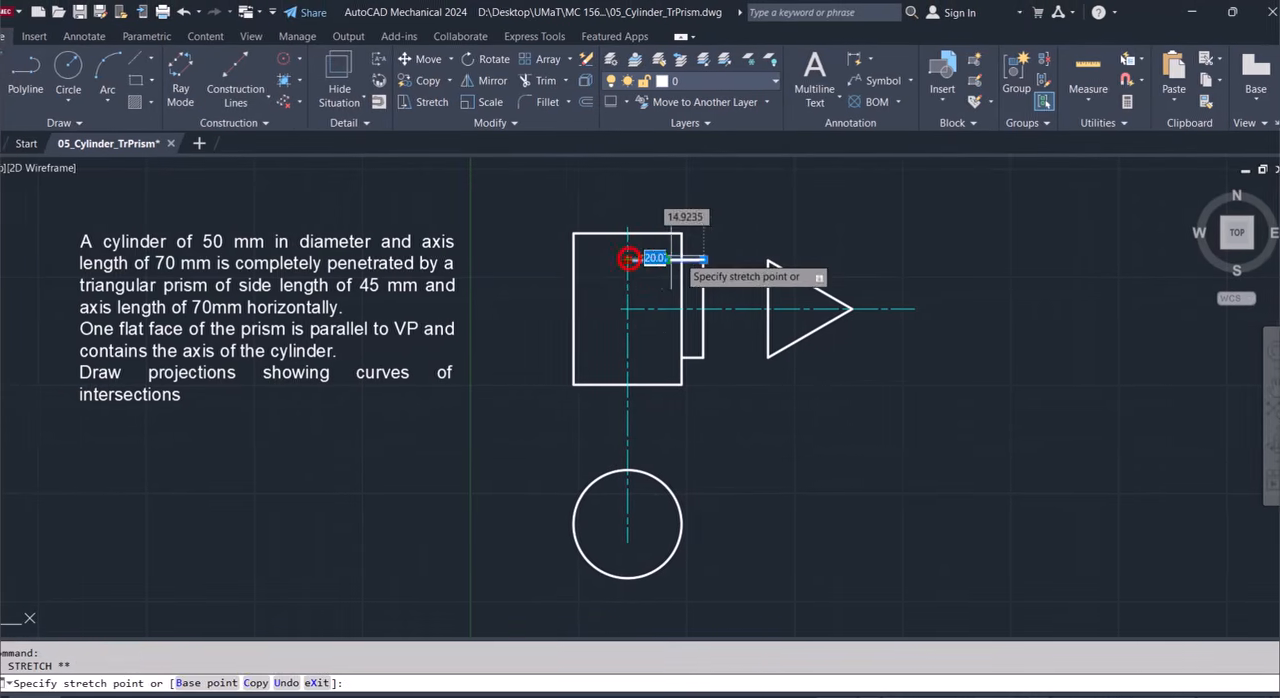
left_click(670, 257)
key("Escape")
Mirror the three protruding prism lines about the vertical centerline to the rectangle's other side, keeping the source objects.
type("mi")
key("Return")
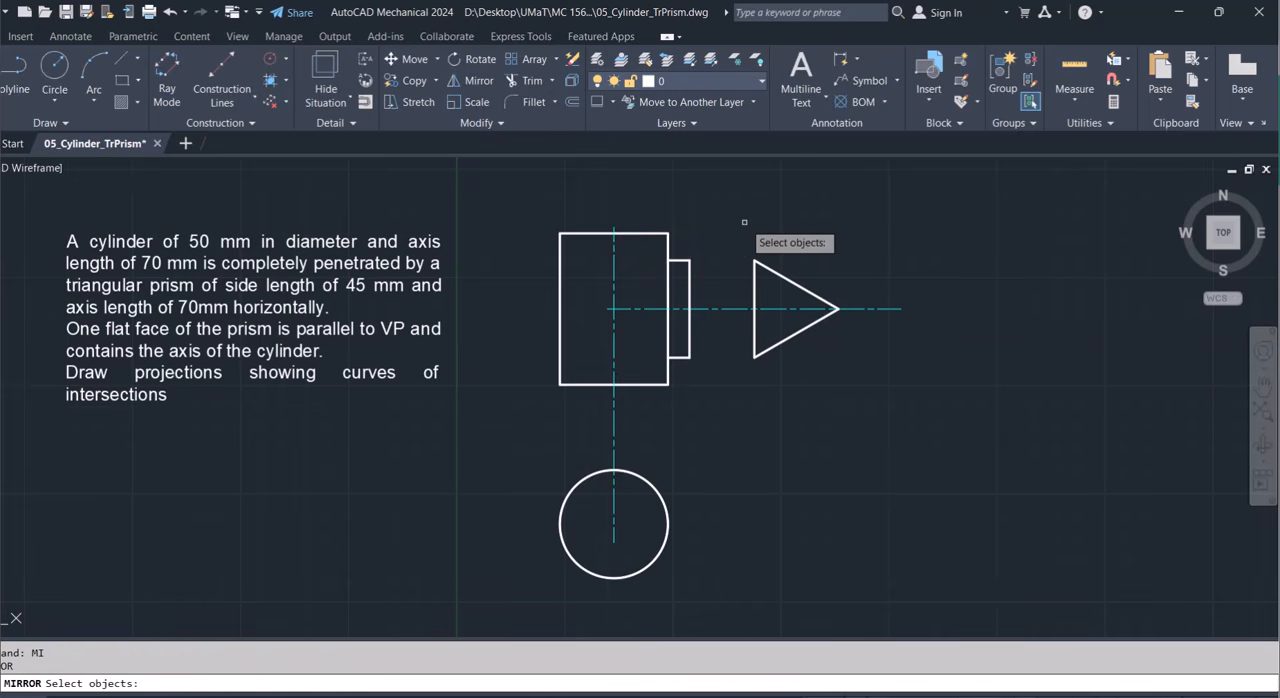
left_click(679, 262)
left_click(688, 272)
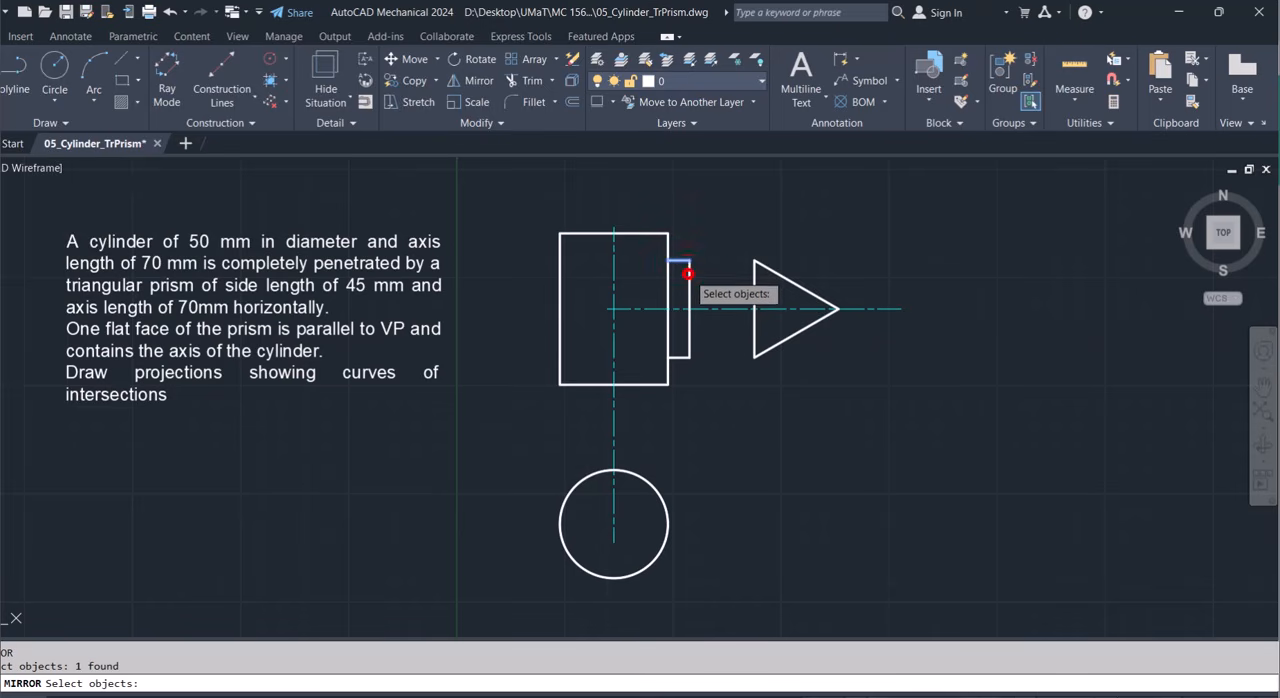
left_click(680, 355)
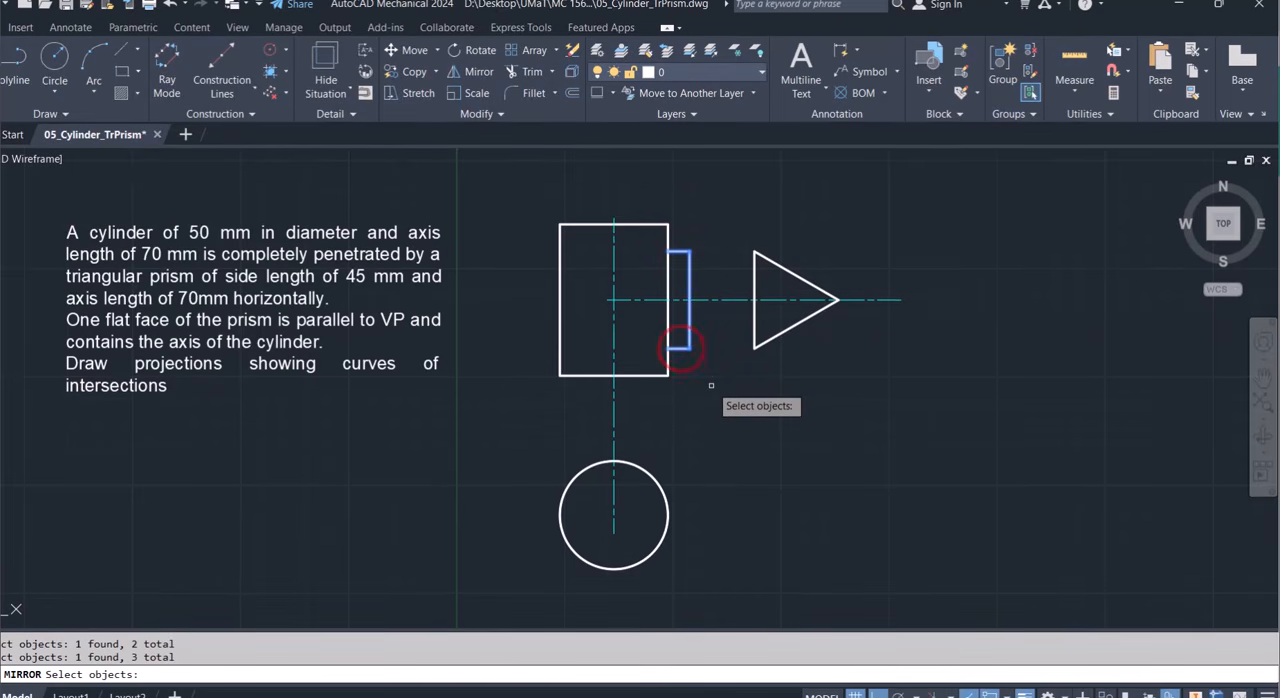
key("Return")
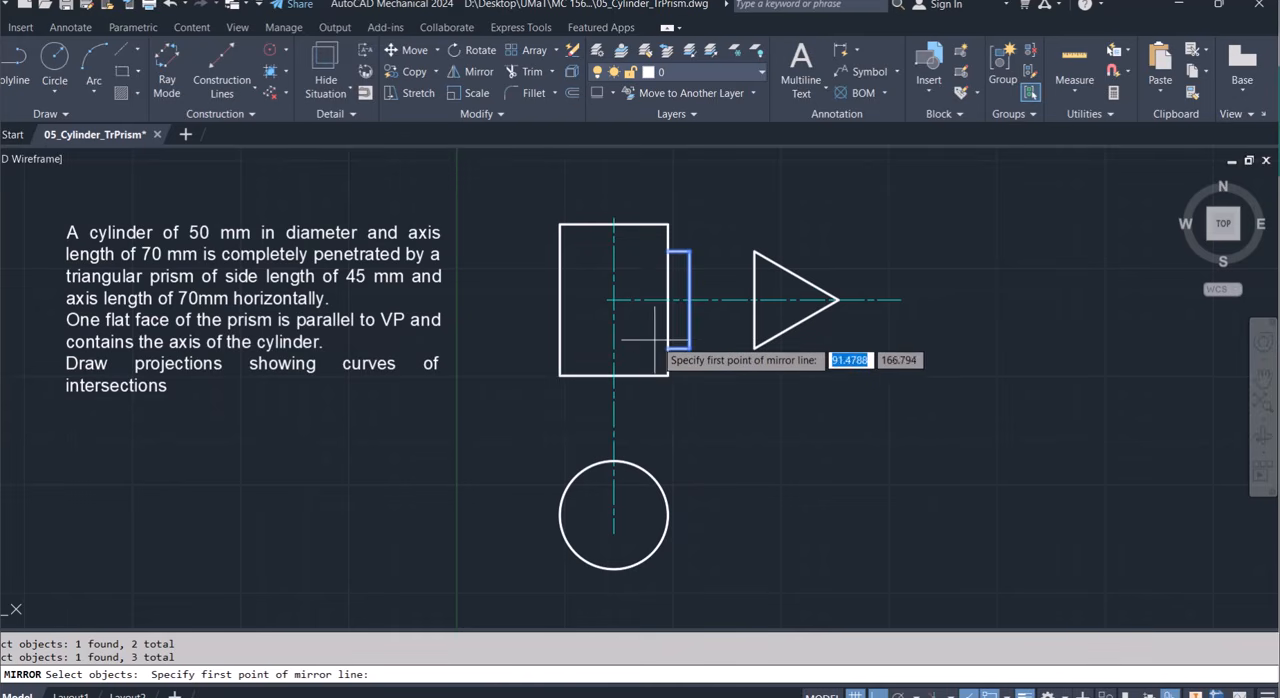
left_click(614, 349)
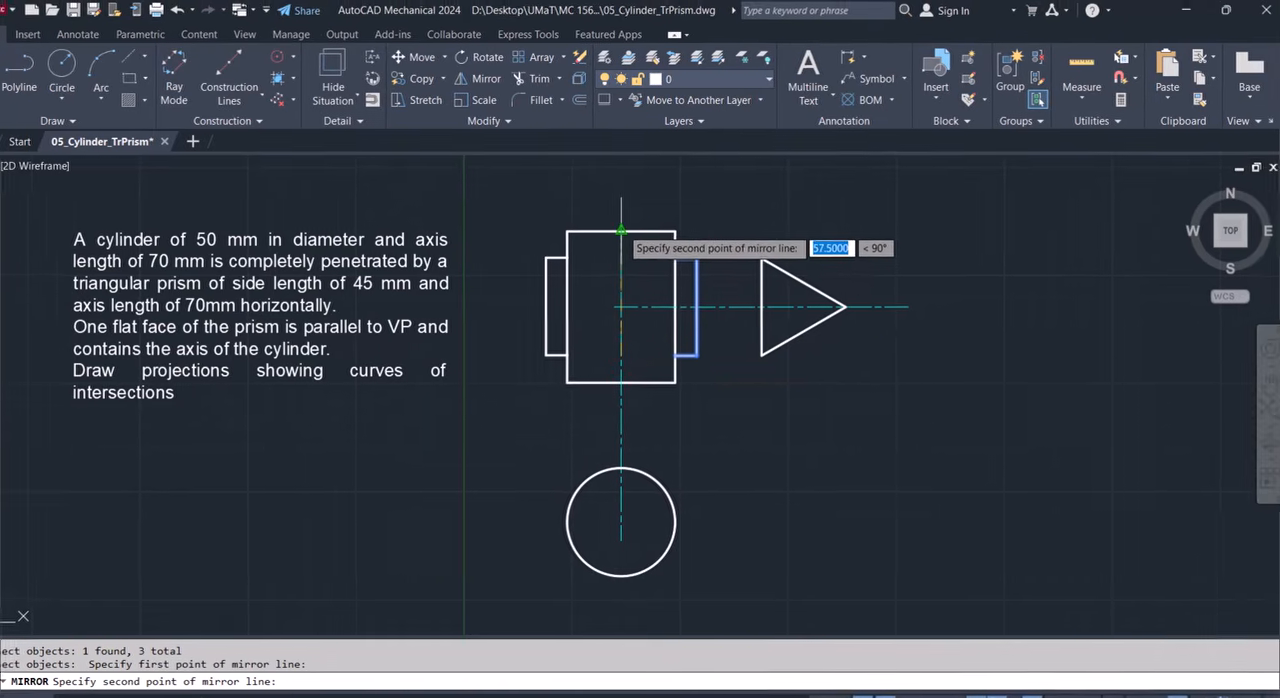
left_click(614, 232)
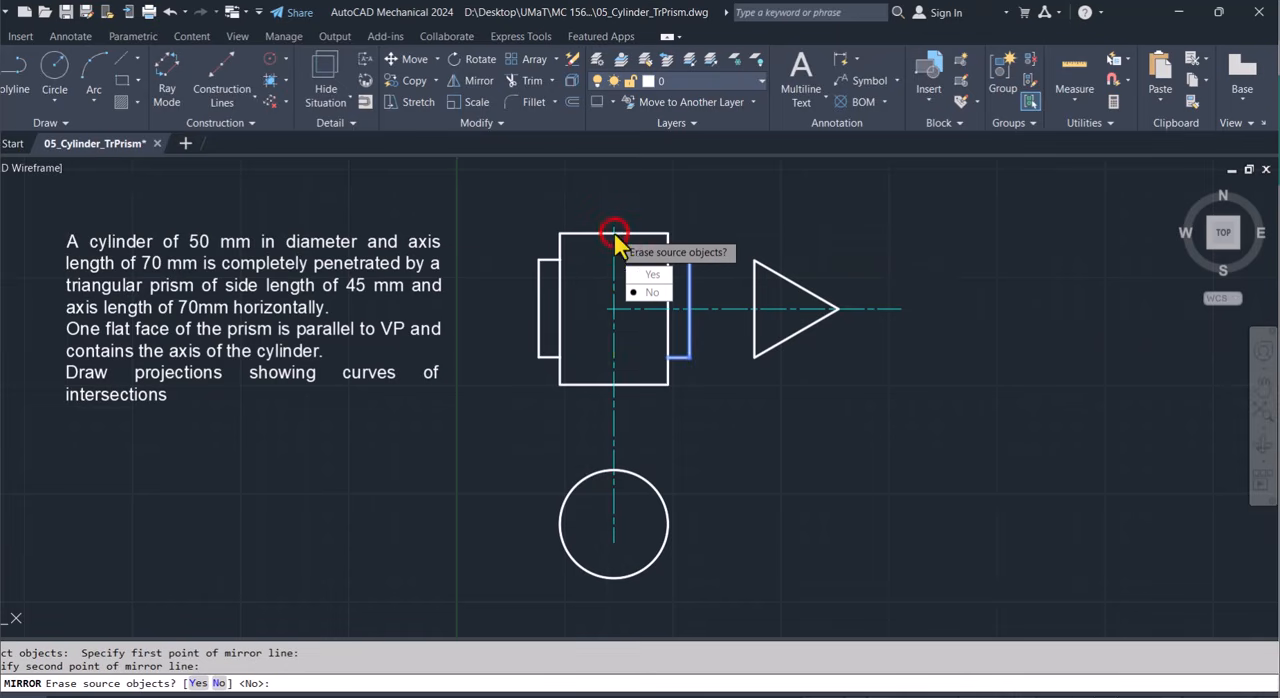
left_click(651, 292)
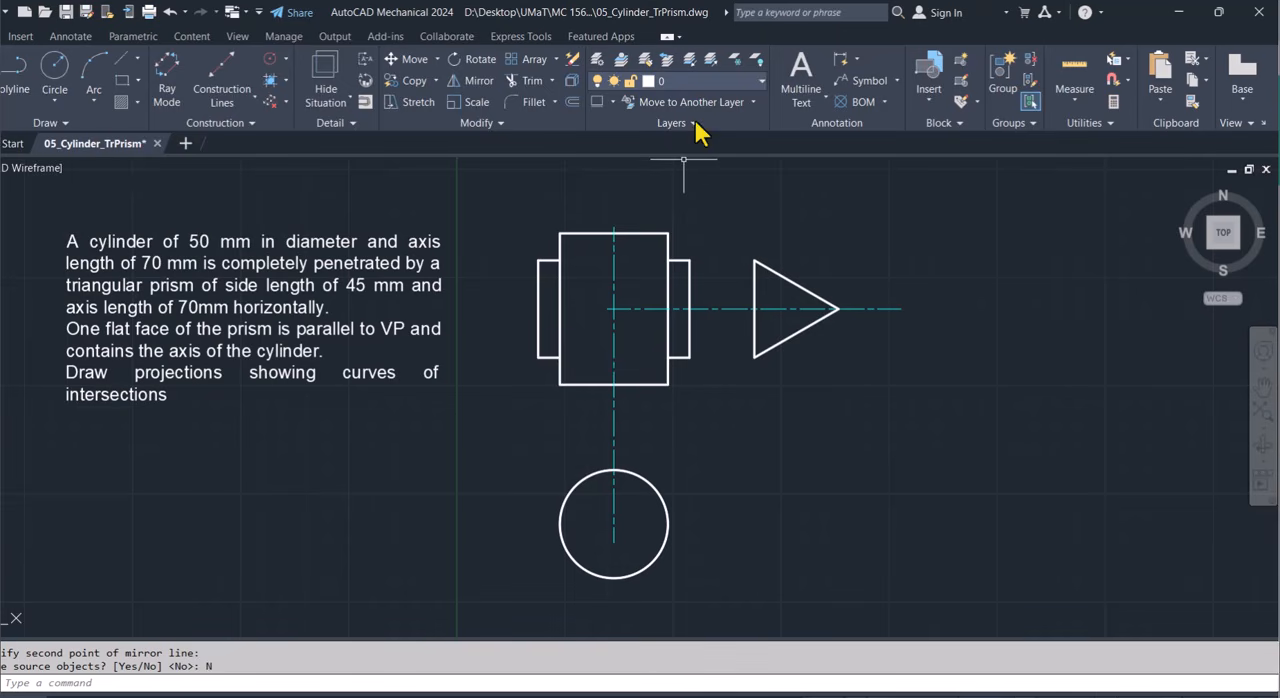
On the Hidden layer, draw two horizontal lines across the rectangle, joining the prism's upper edges and its lower edges.
left_click(697, 82)
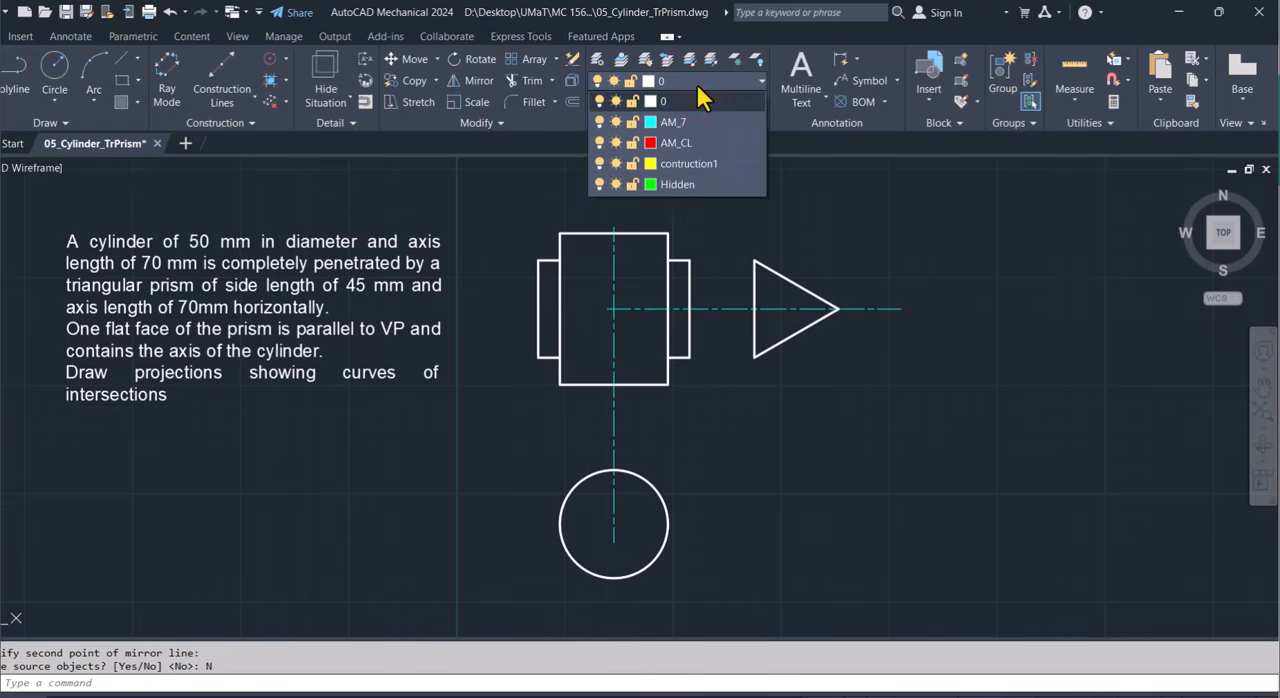
left_click(698, 84)
left_click(698, 84)
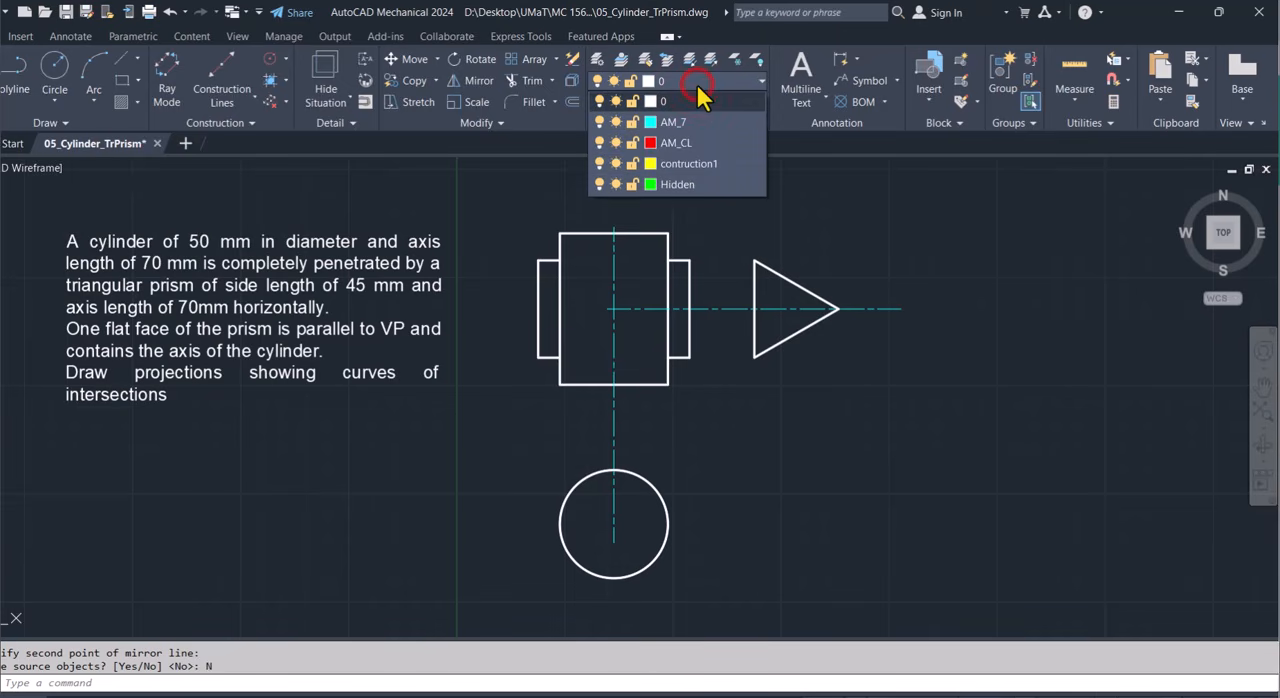
left_click(689, 190)
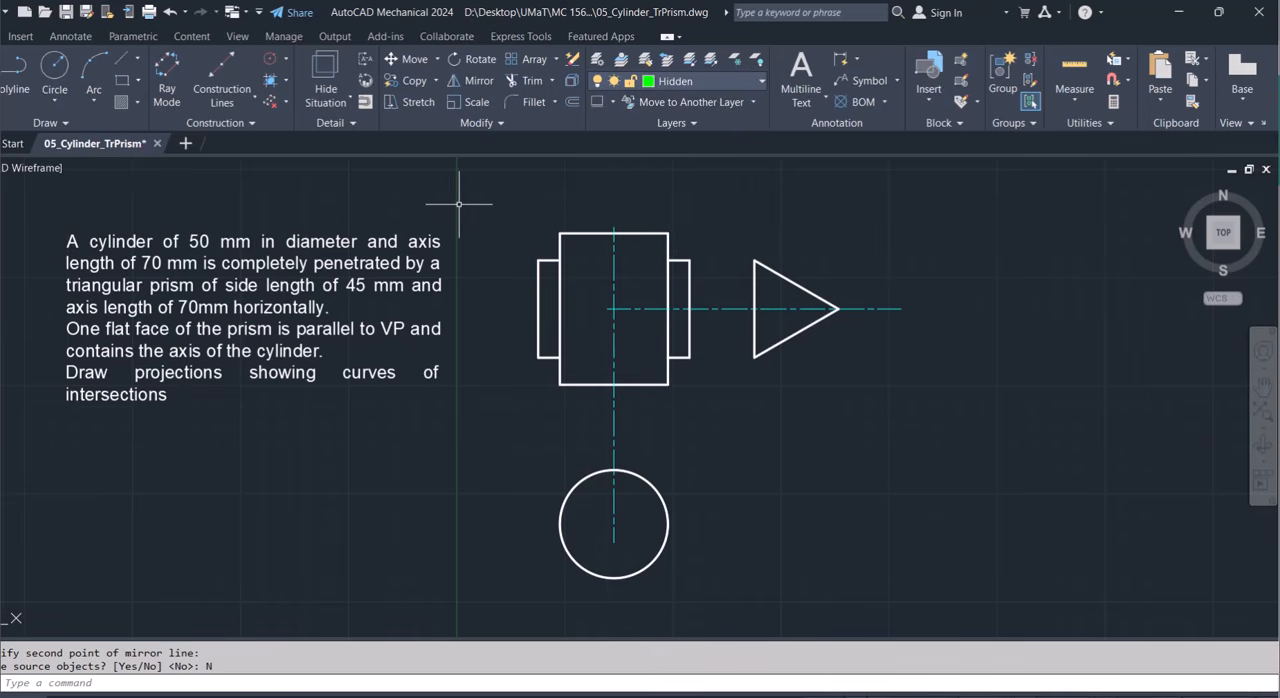
left_click(24, 64)
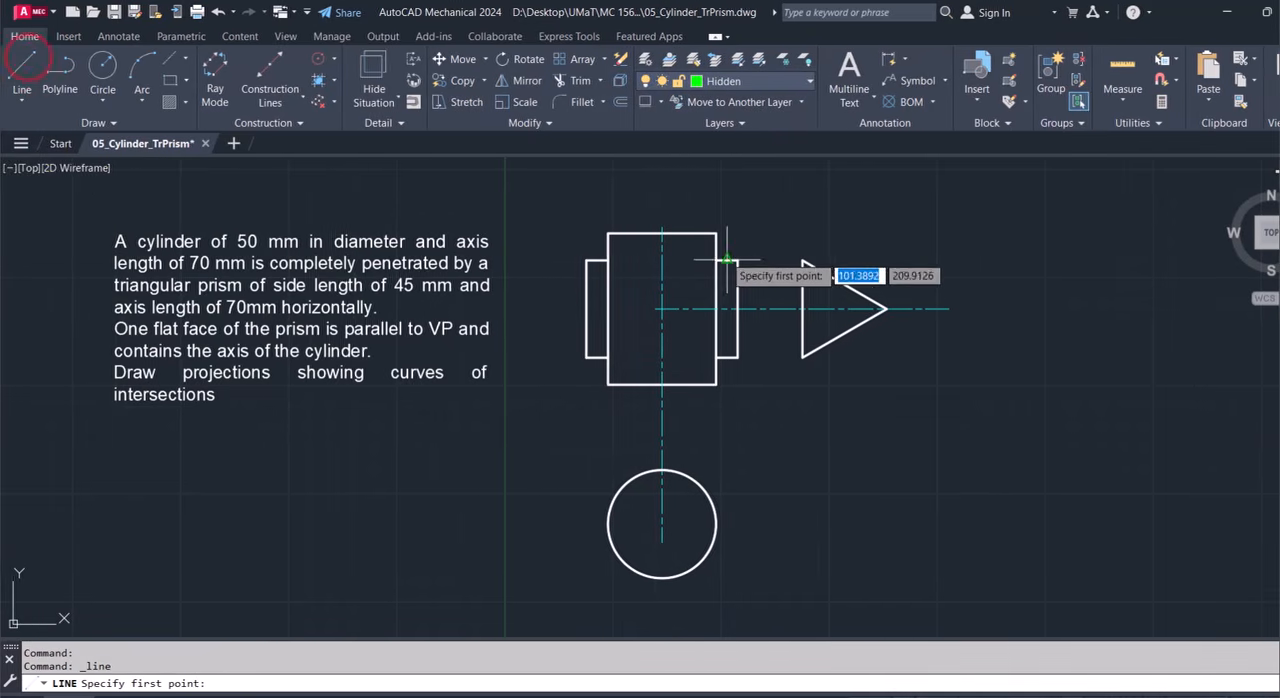
left_click(668, 260)
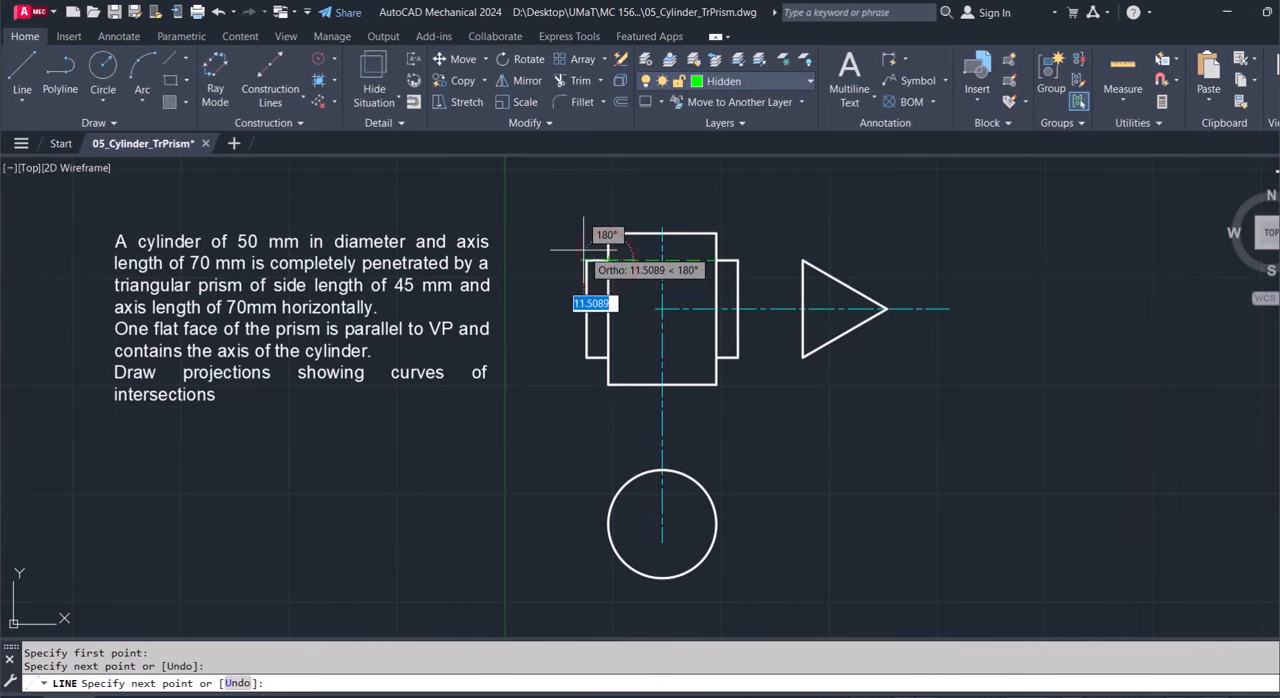
key("Escape")
type("l")
key("Return")
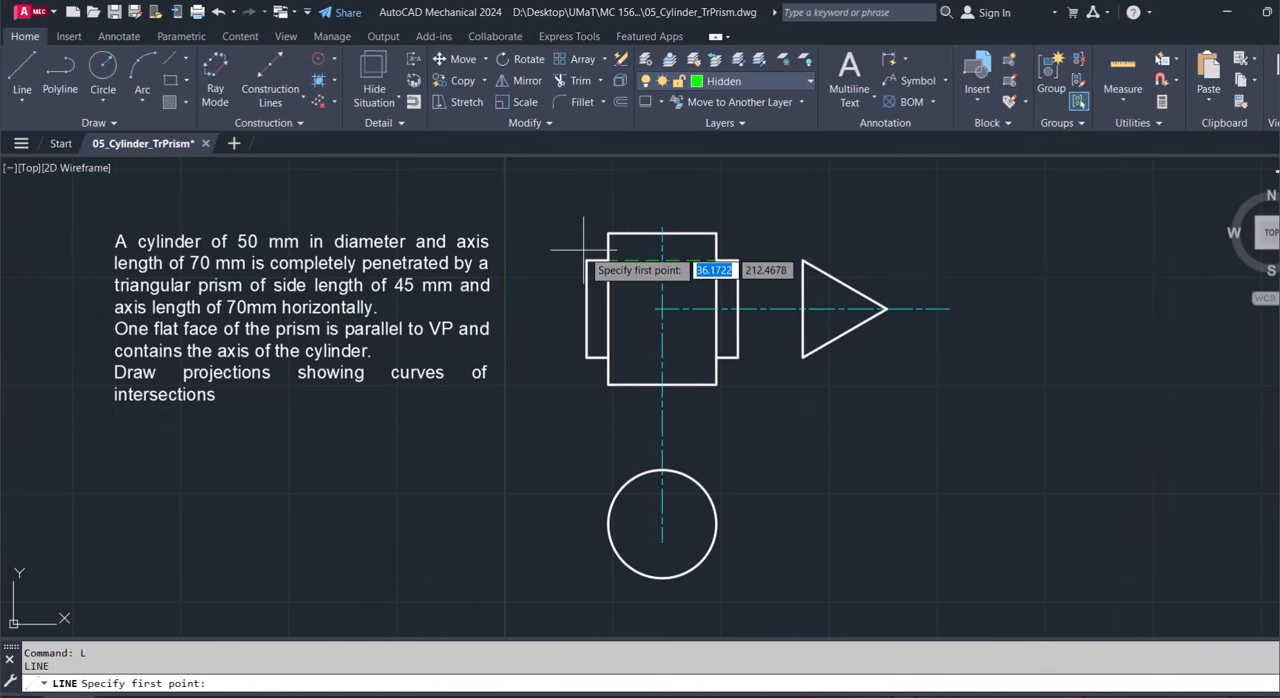
left_click(608, 350)
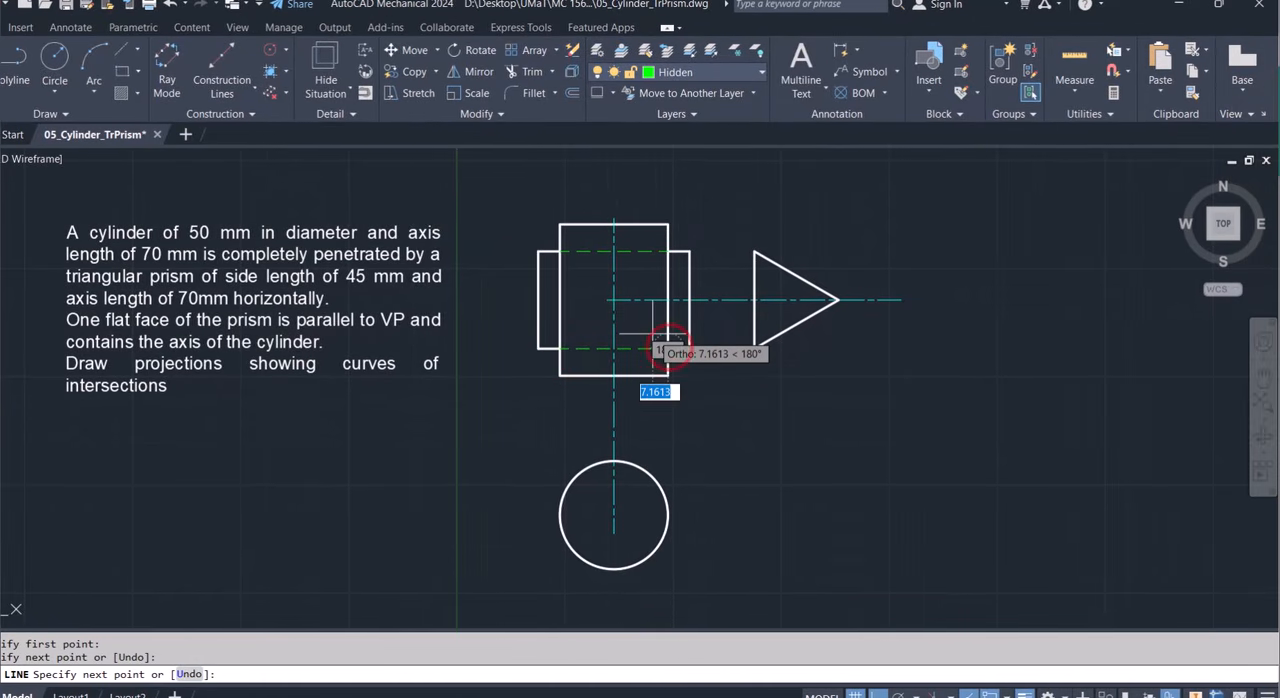
key("Escape")
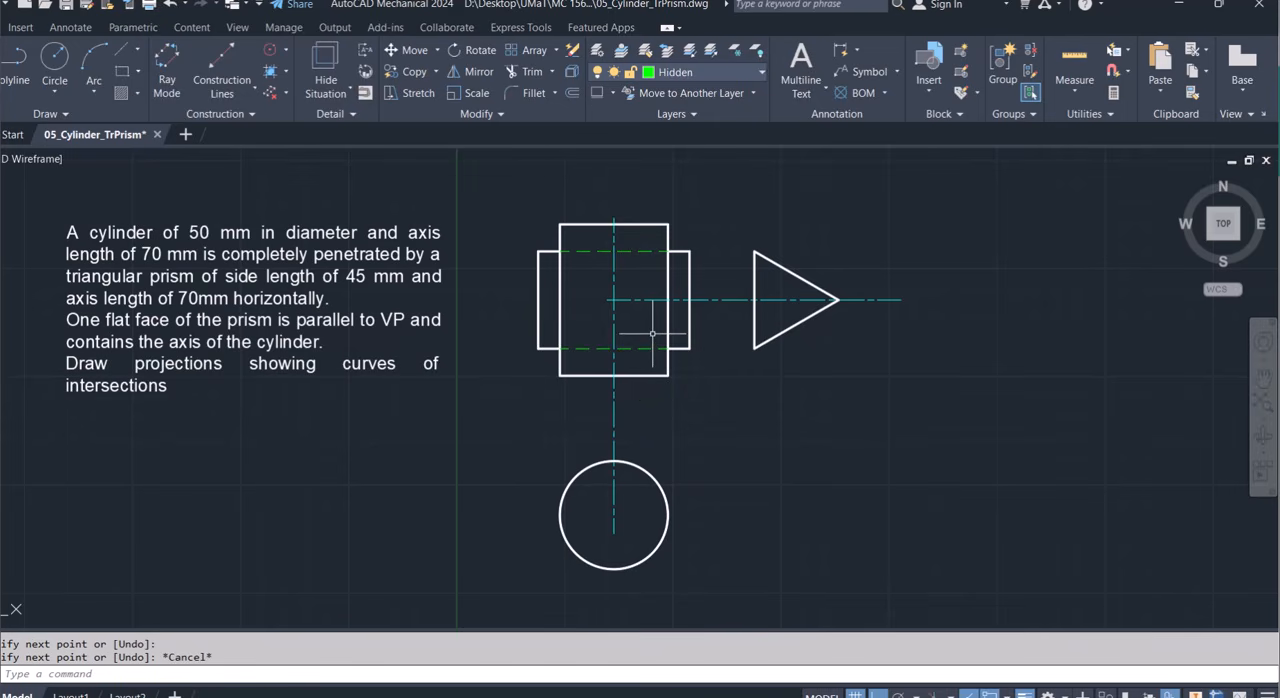
On layer 0, draw a horizontal line through the rectangle between the midpoints of the prism's two vertical end lines.
left_click(700, 78)
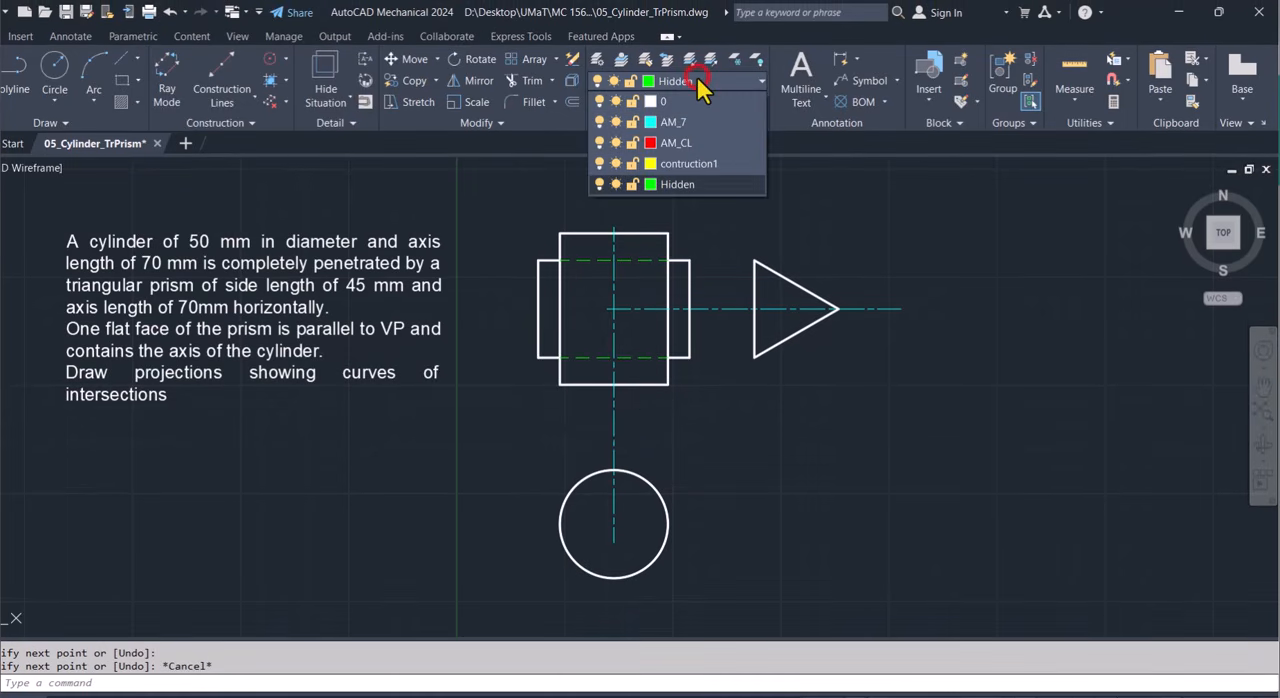
left_click(684, 102)
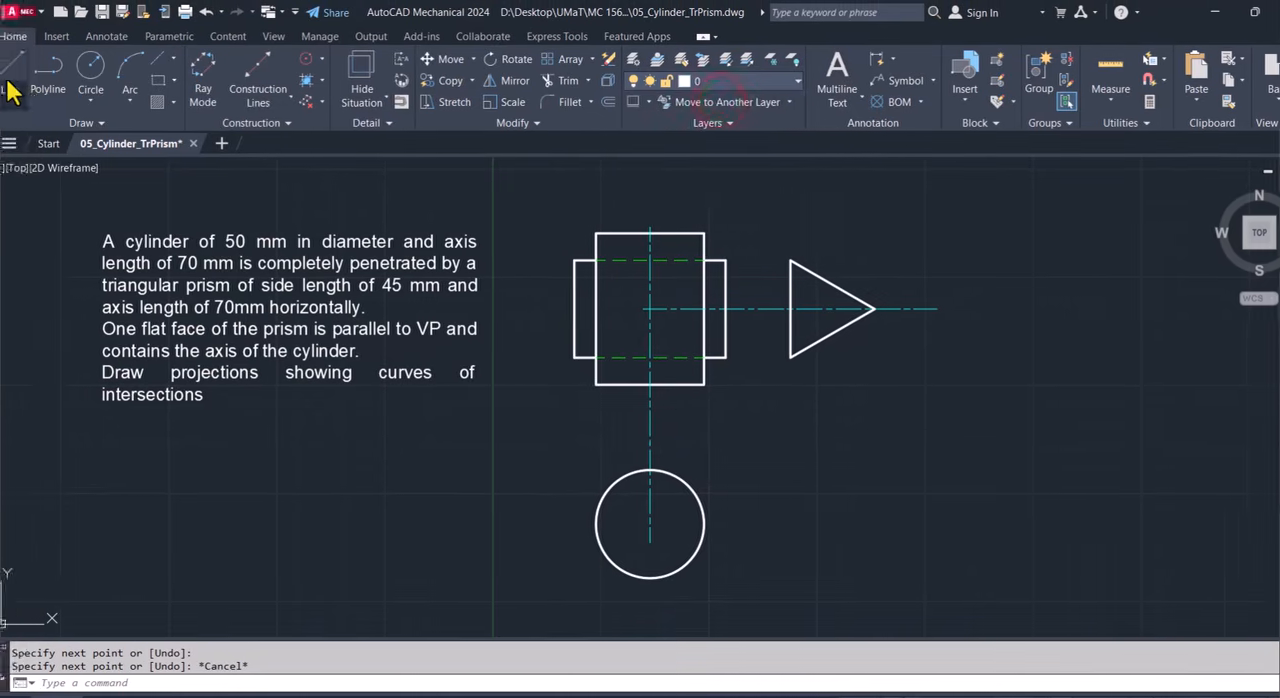
left_click(11, 86)
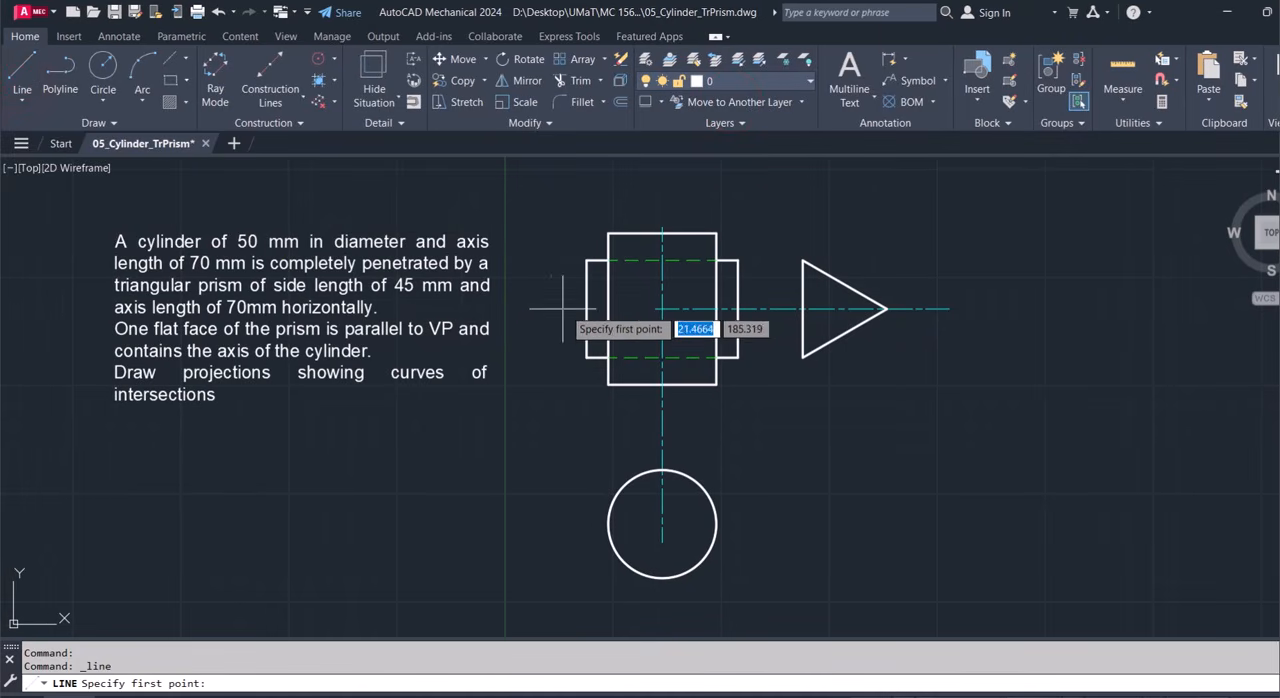
left_click(586, 308)
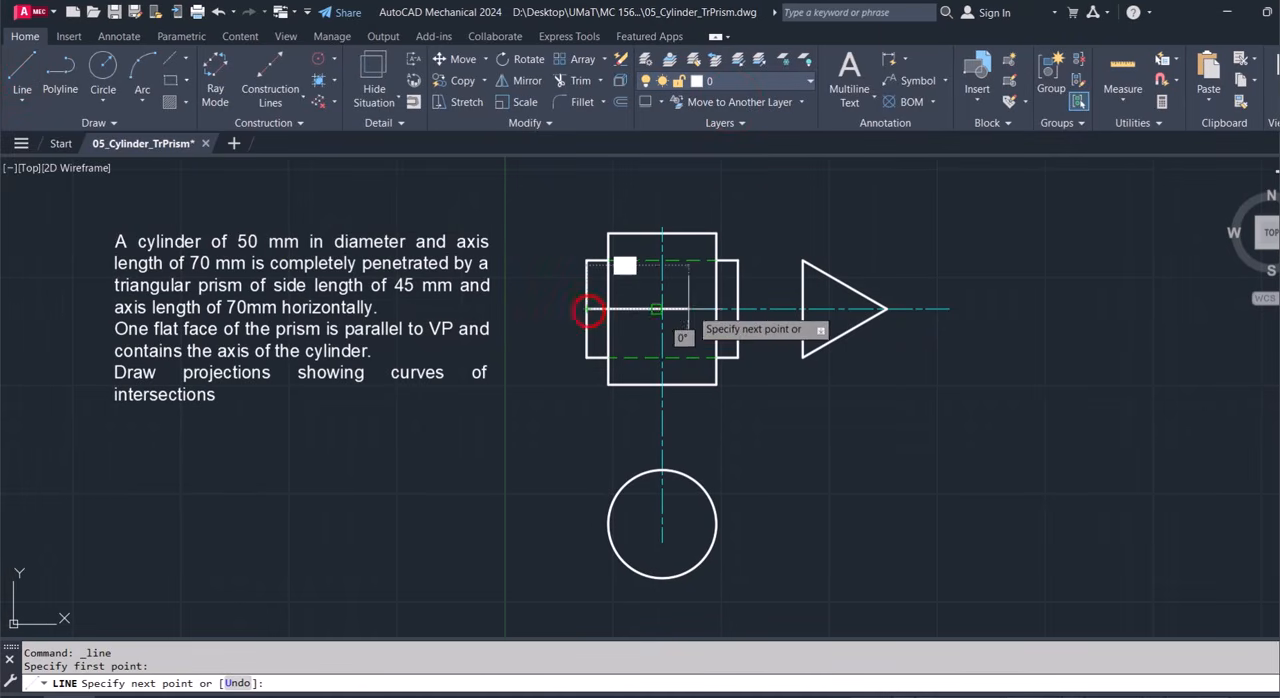
type("70")
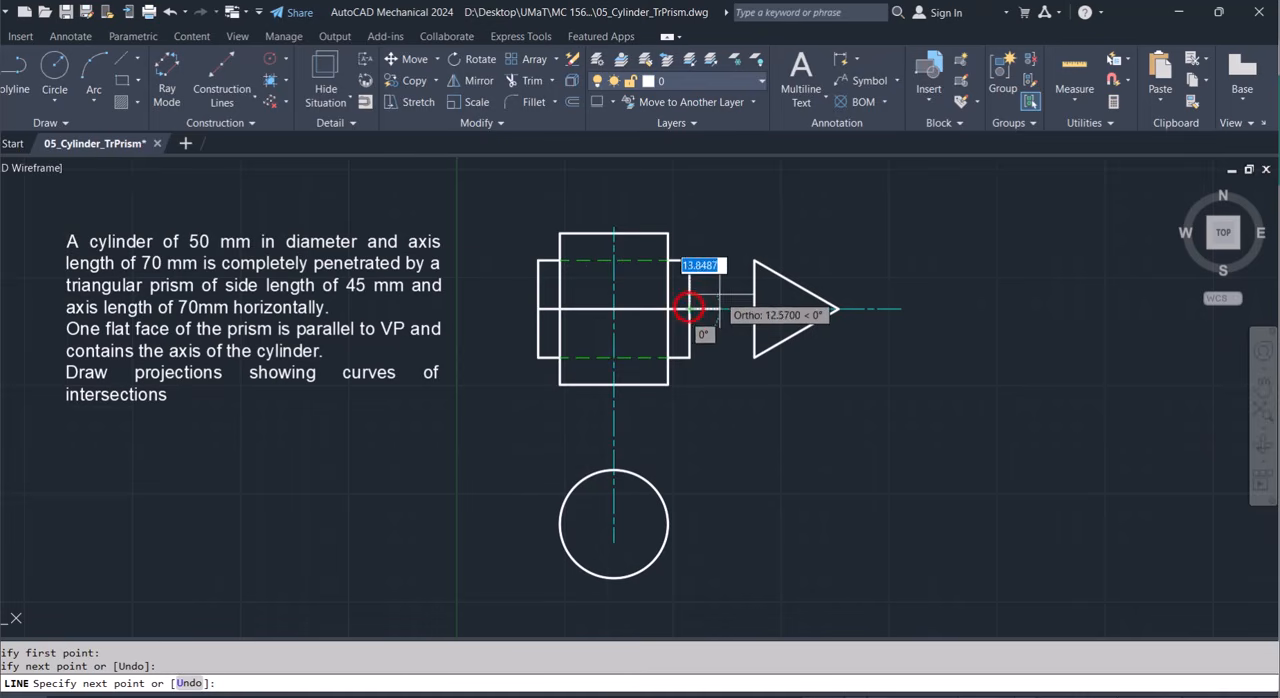
key("Escape")
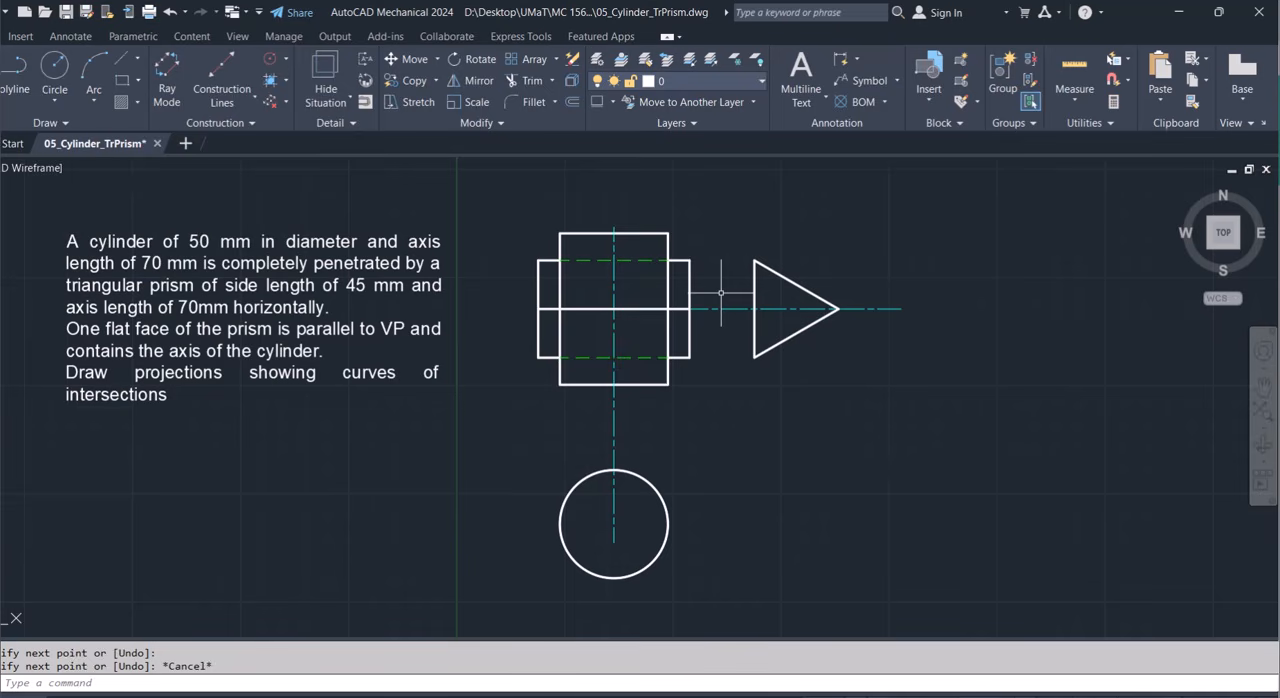
On the AM_CL layer, draw a 150 mm horizontal line rightward from the vertical centerline, about 20 mm below the rectangle.
left_click(711, 88)
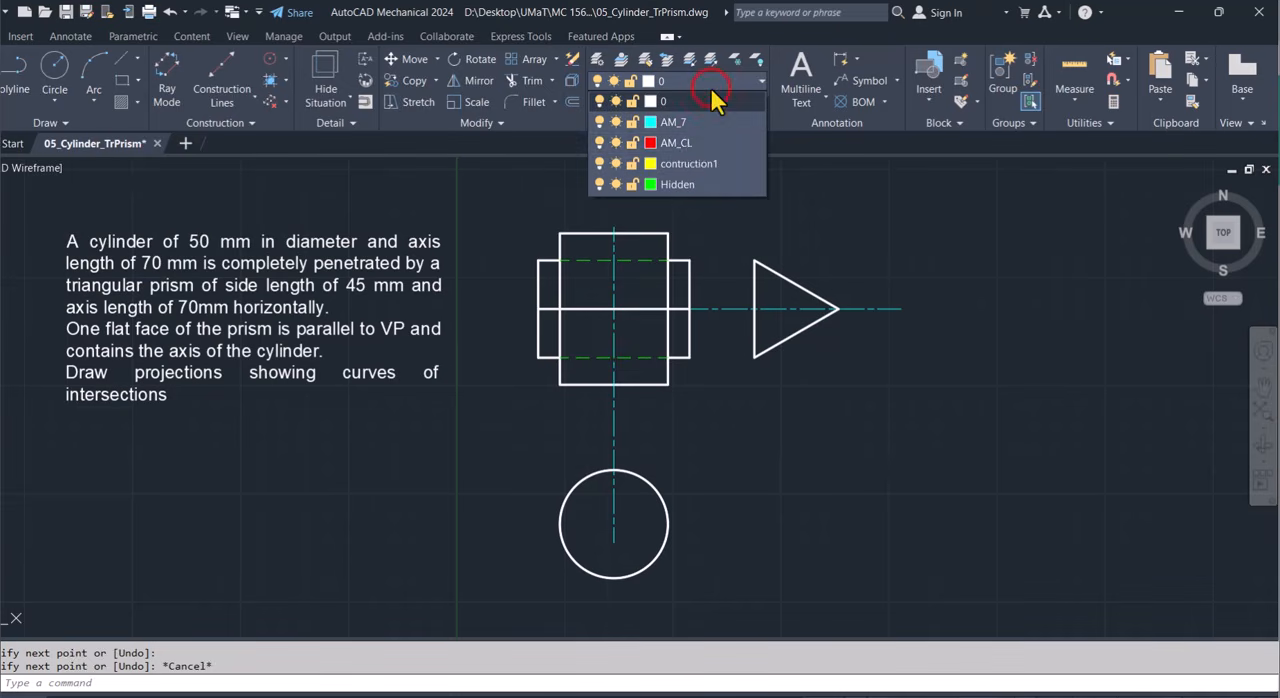
left_click(686, 148)
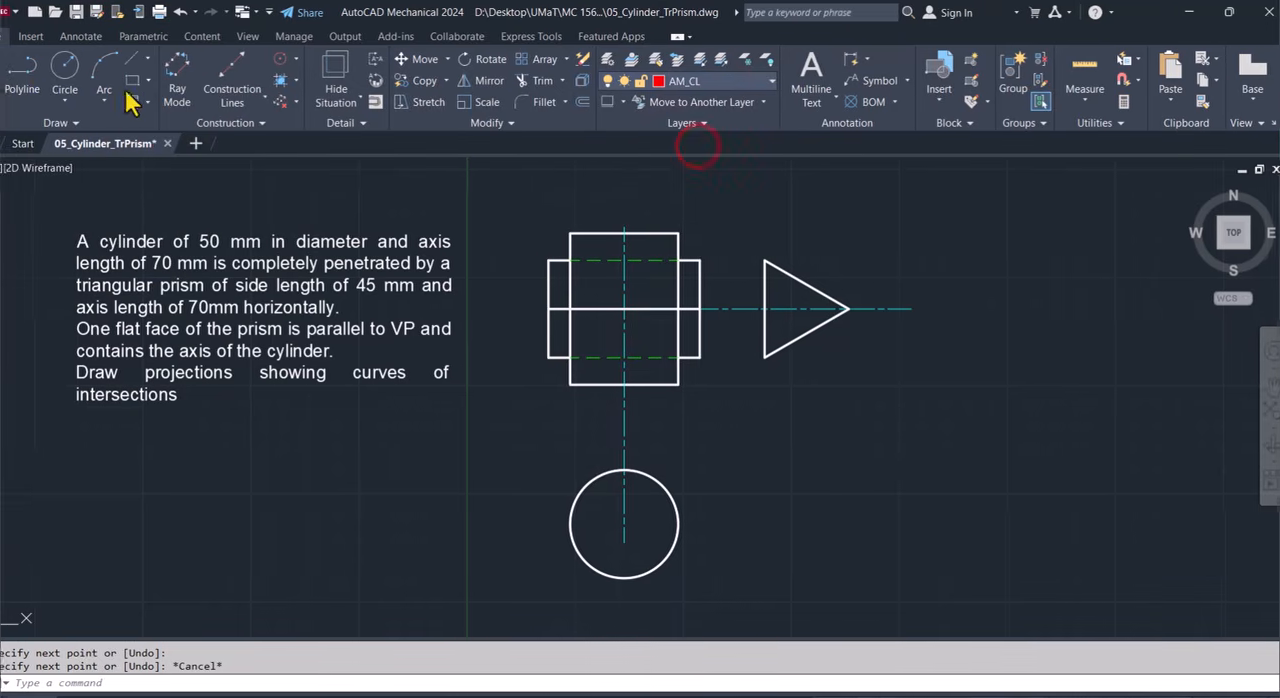
left_click(22, 68)
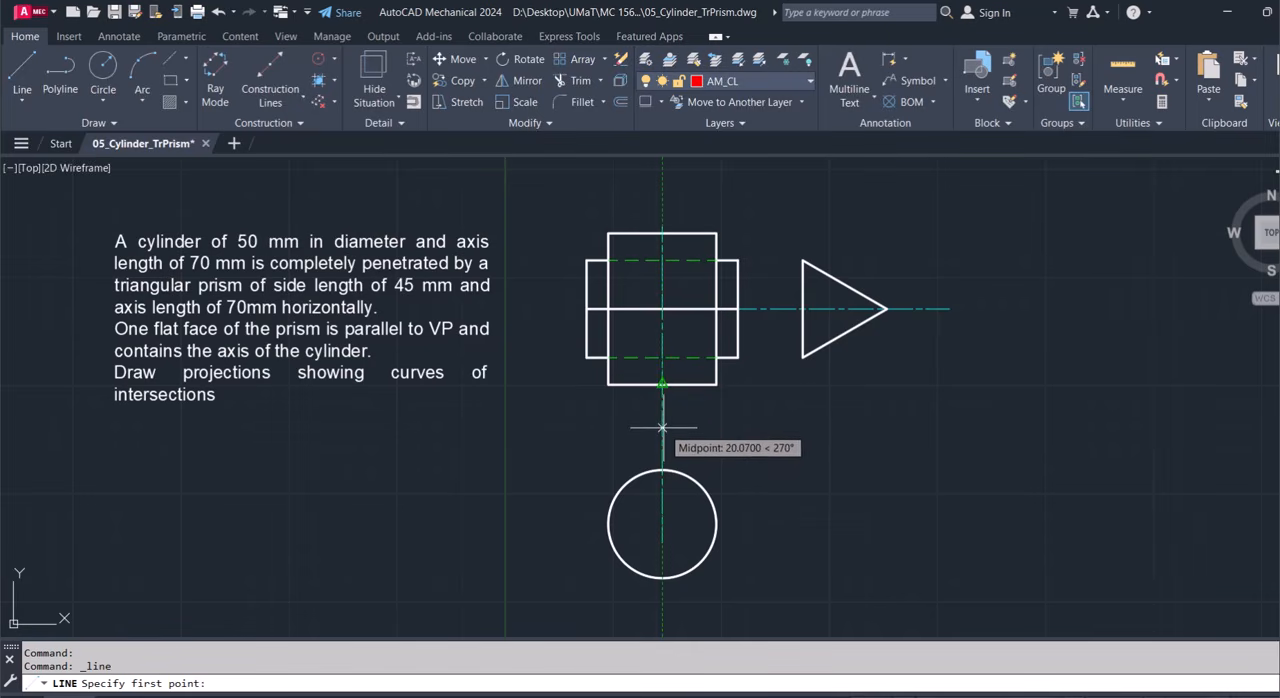
left_click(662, 384)
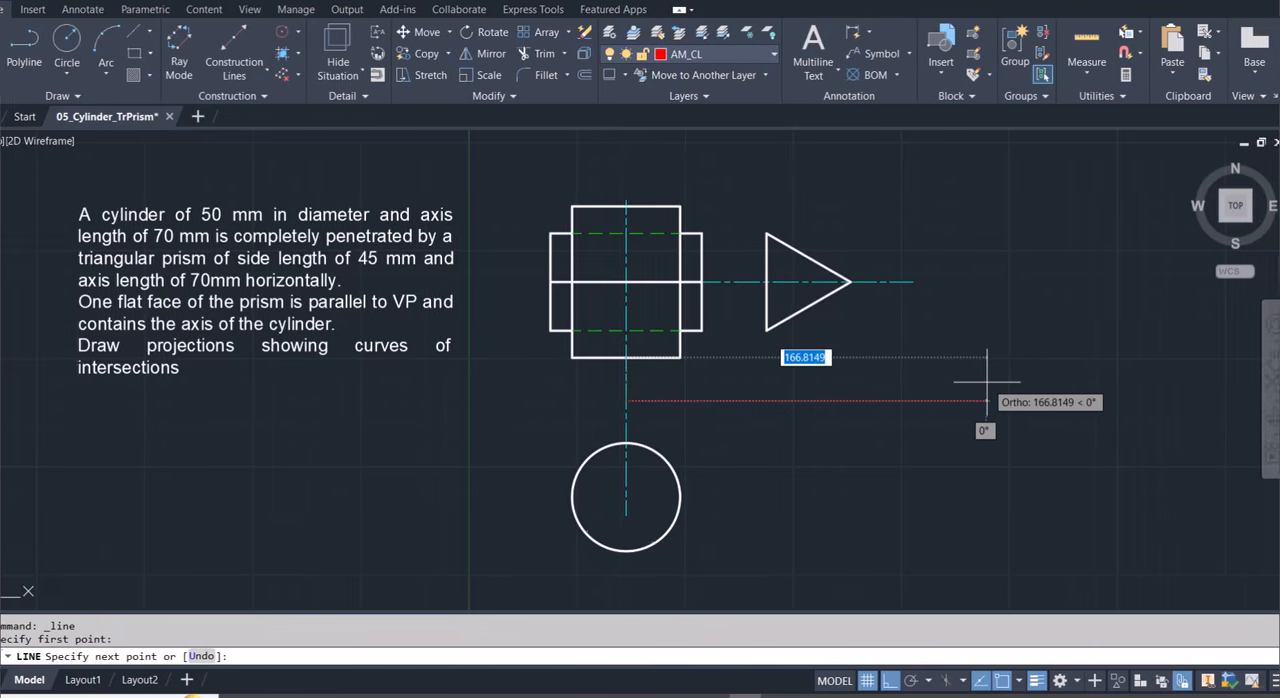
type("150")
key("Return")
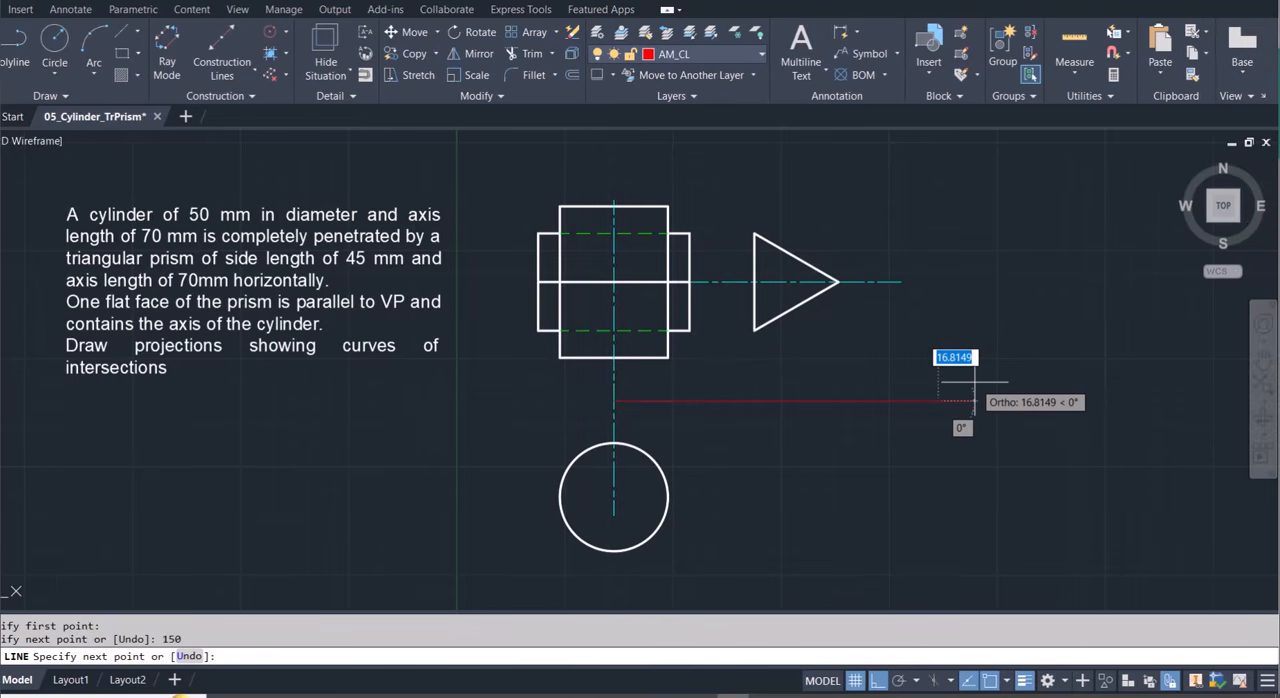
key("Escape")
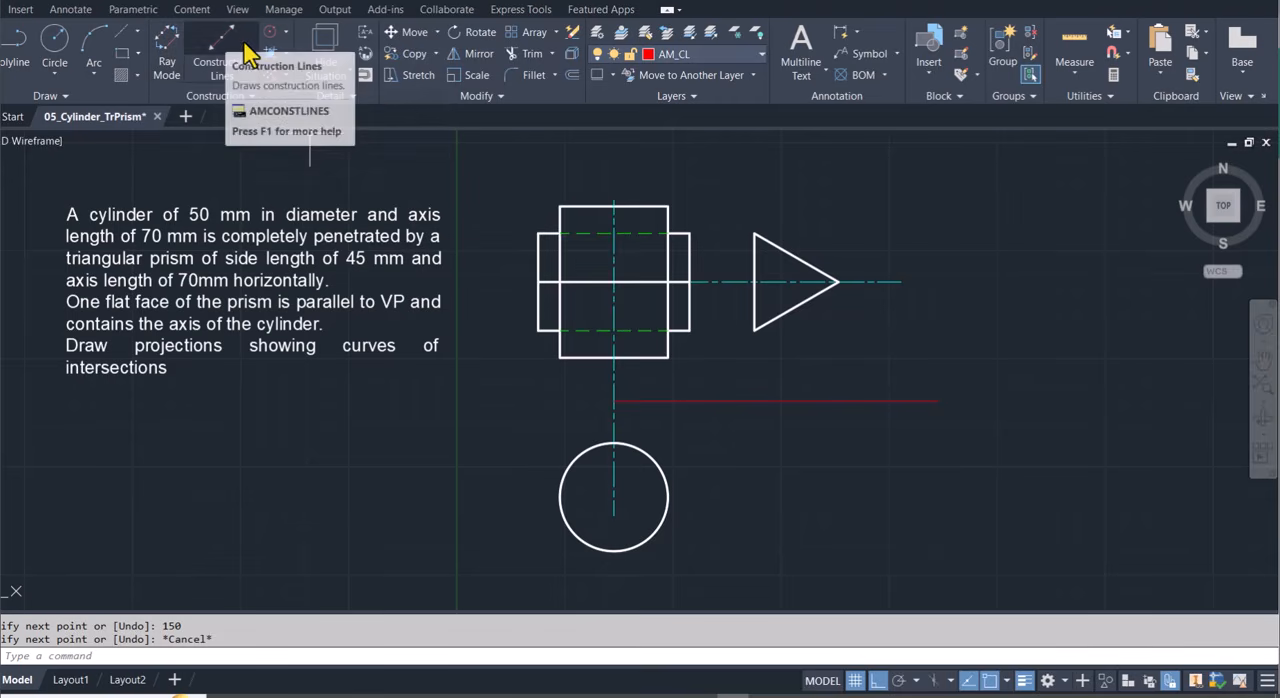
Make contruction1 the current layer.
left_click(690, 53)
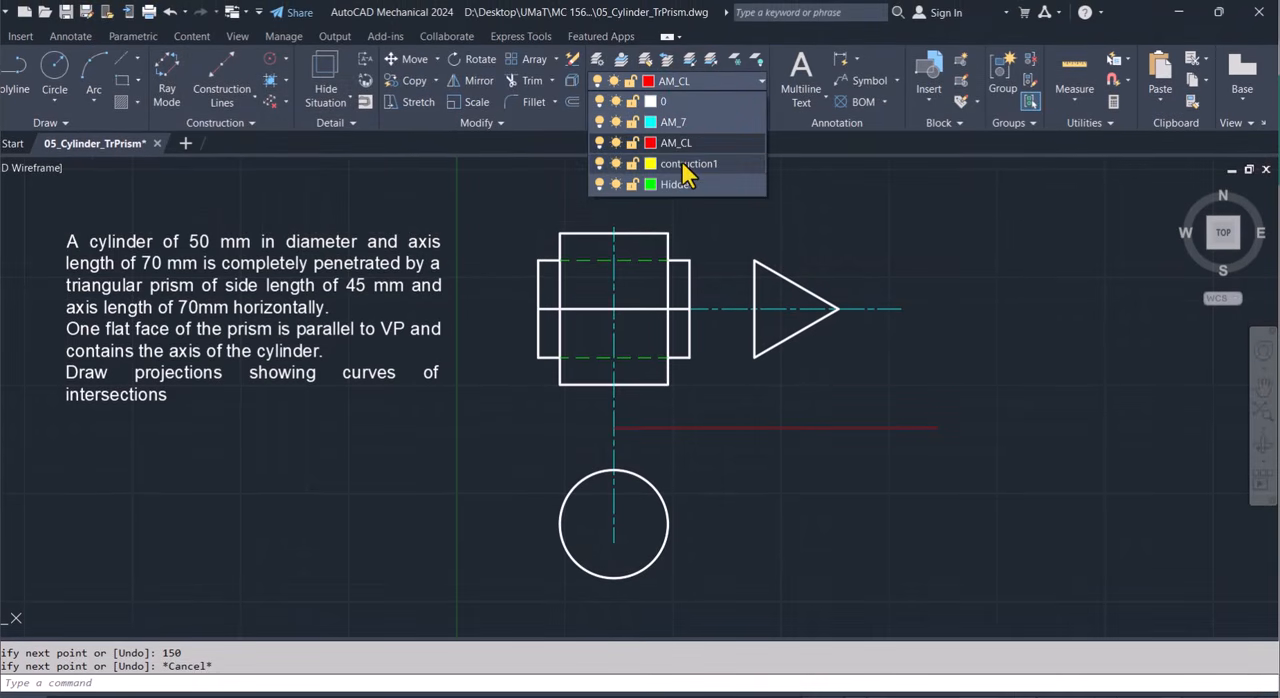
left_click(688, 164)
left_click(22, 75)
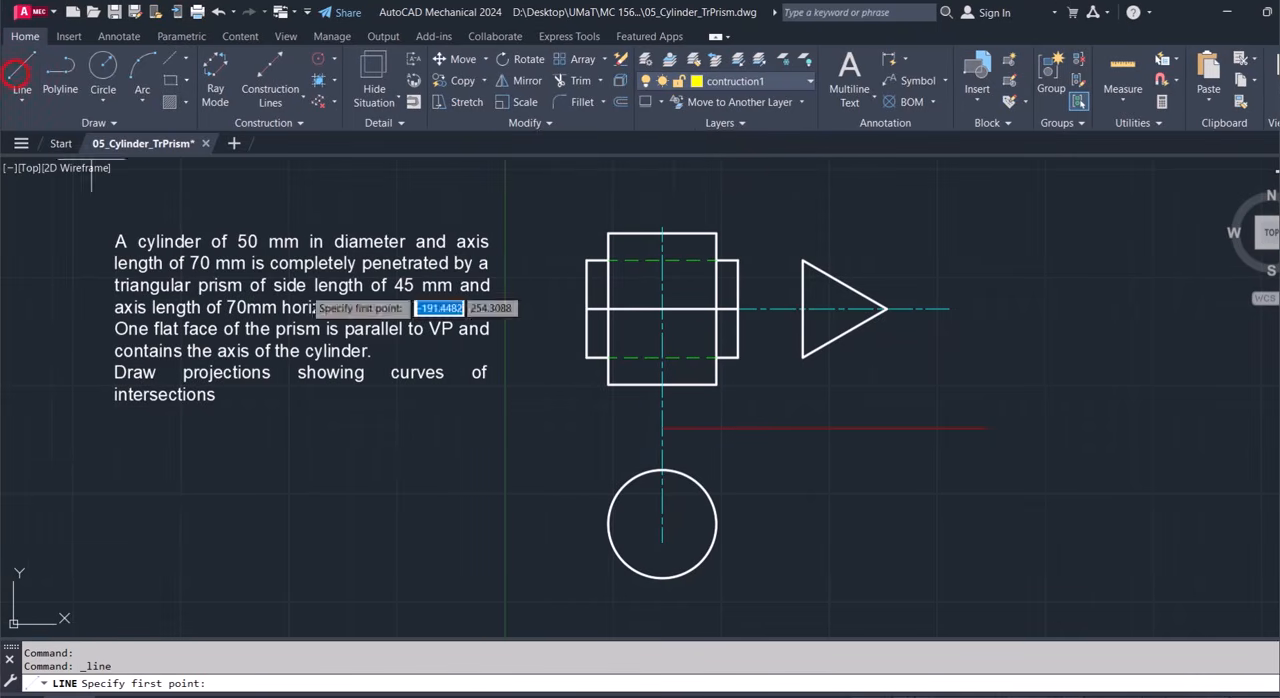
left_click(802, 357)
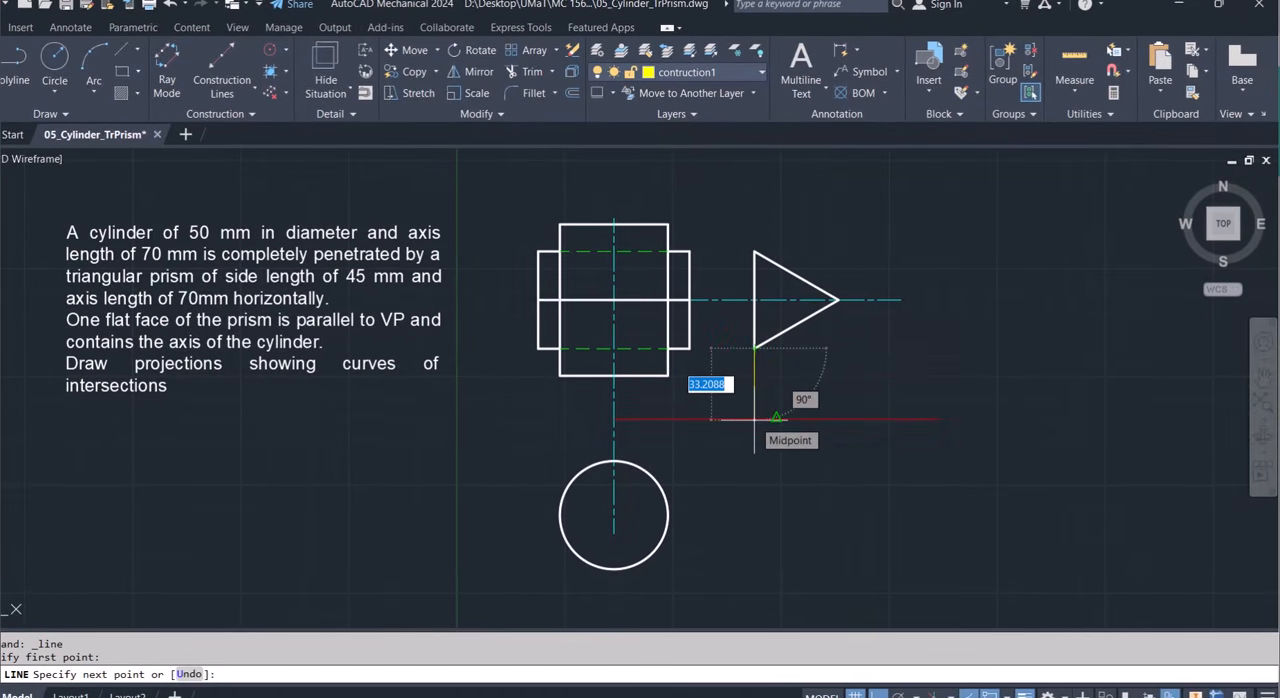
key("Escape")
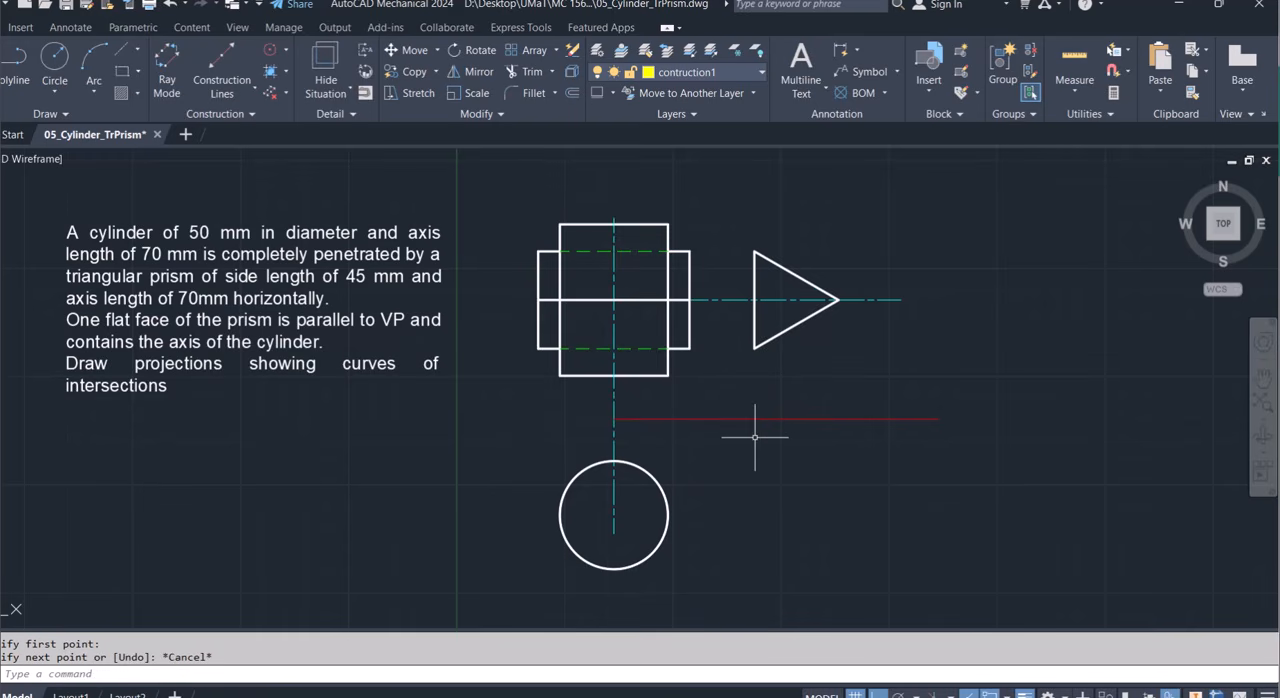
On the AM_CL layer, draw a vertical line about 143 mm downward from the horizontal centerline, between the prism's front view and the triangle.
left_click(732, 420)
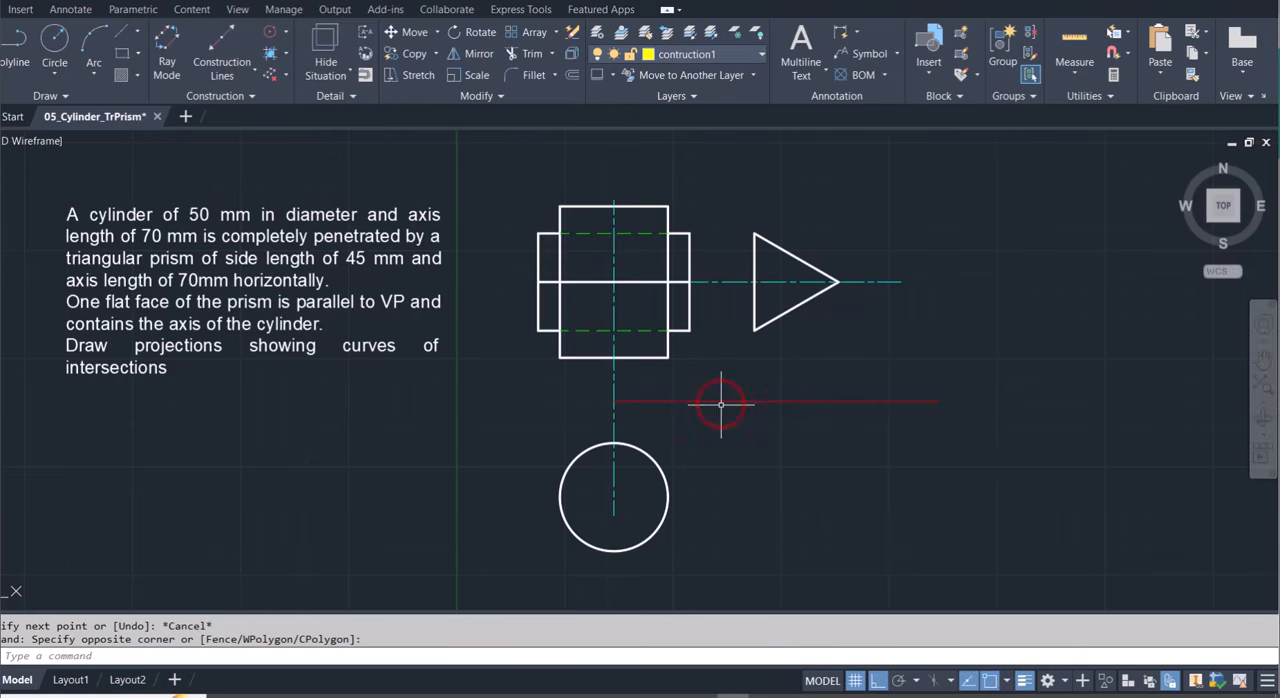
left_click(710, 53)
left_click(690, 143)
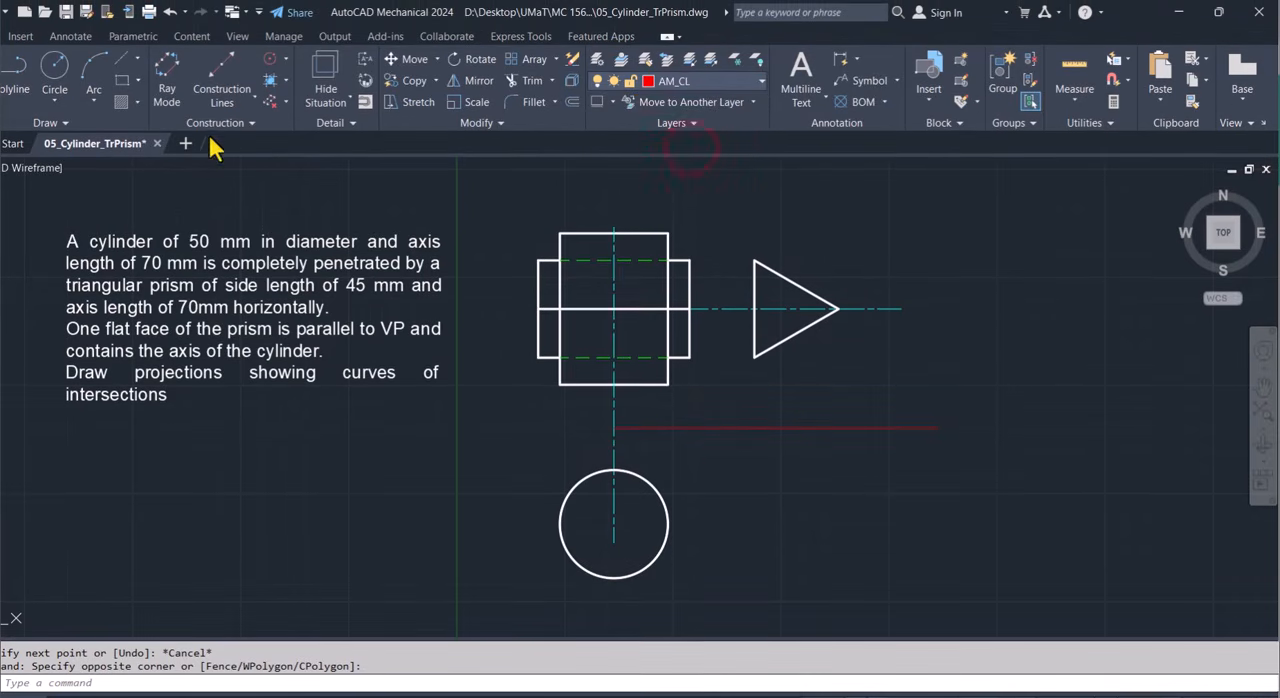
left_click(25, 67)
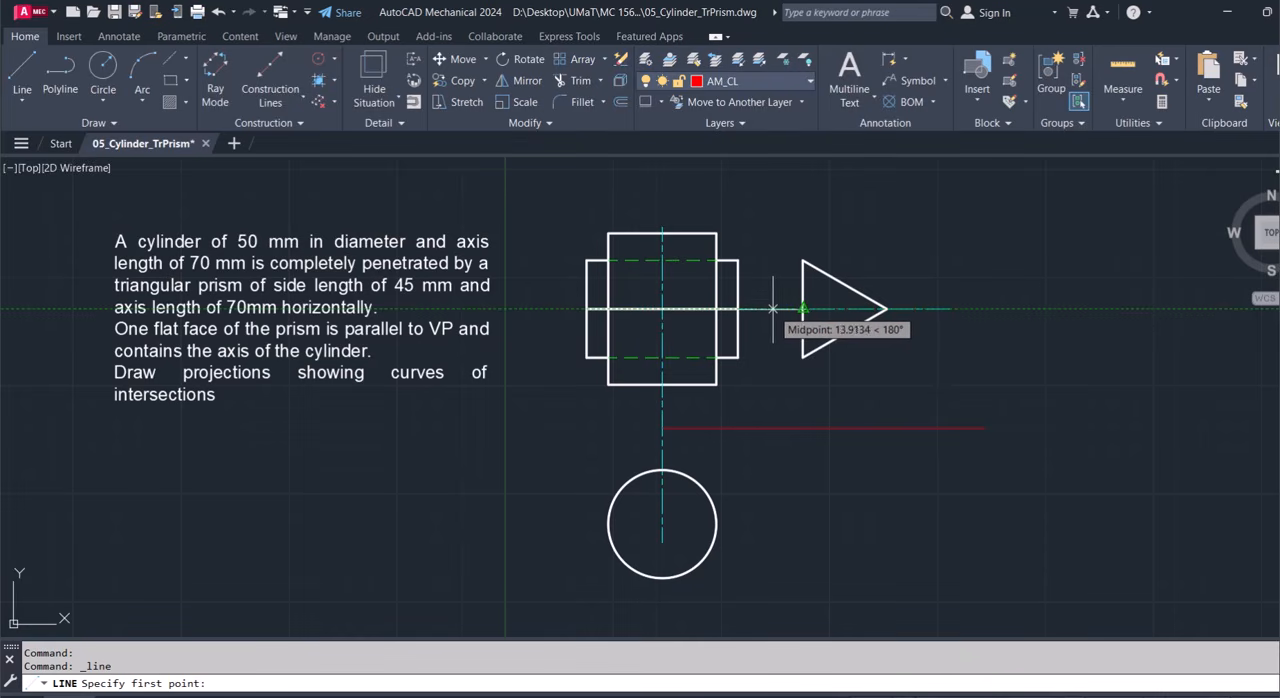
left_click(772, 308)
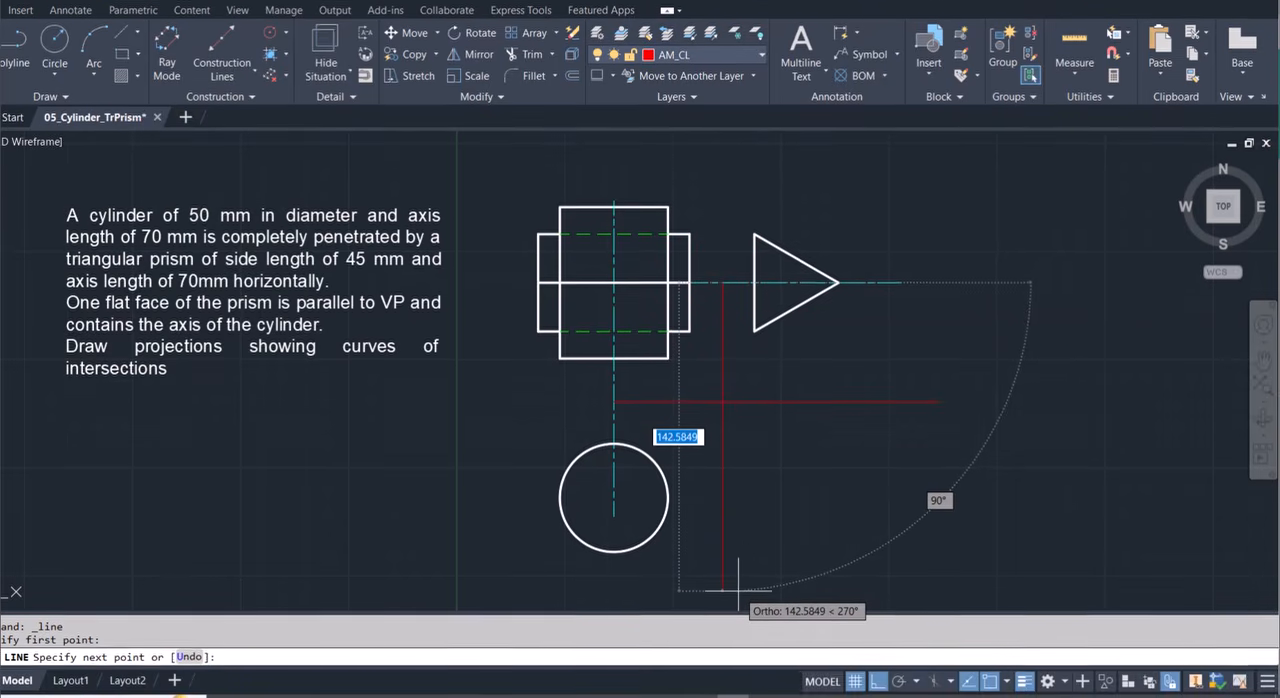
left_click(738, 590)
key("Return")
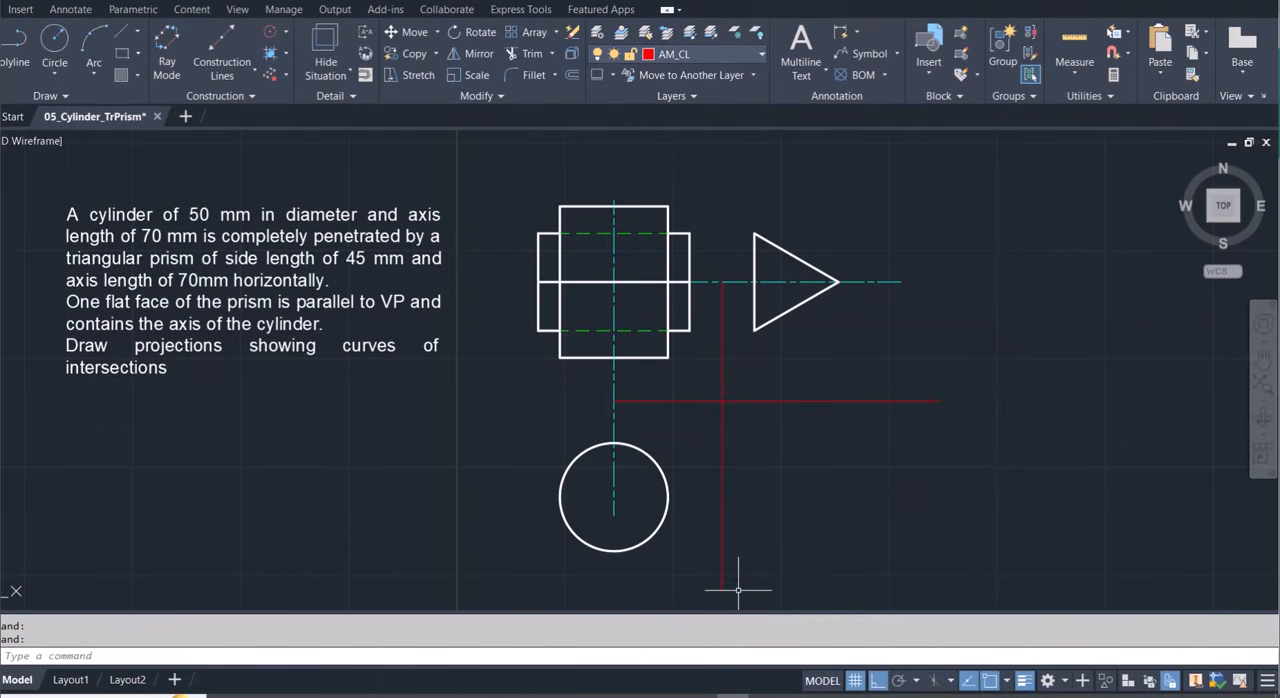
Stretch the upper end of the red vertical line about 50 mm upward, past the top of the cylinder's front view.
left_click(722, 318)
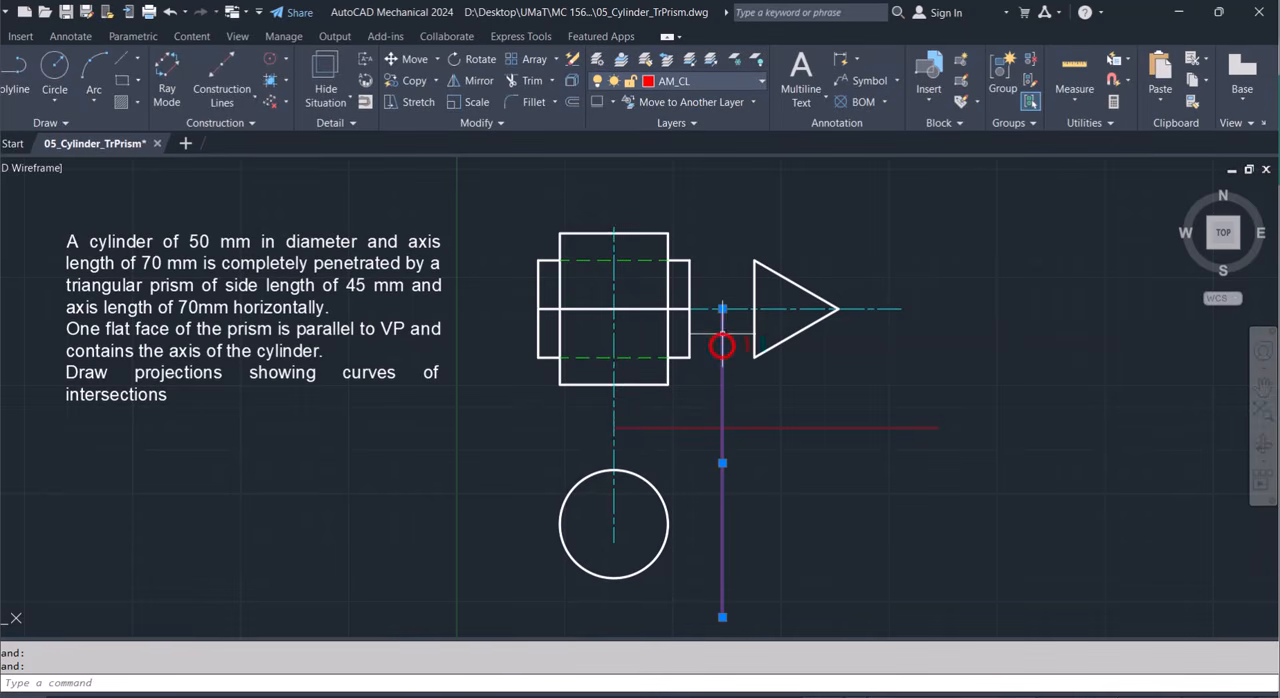
left_click(722, 309)
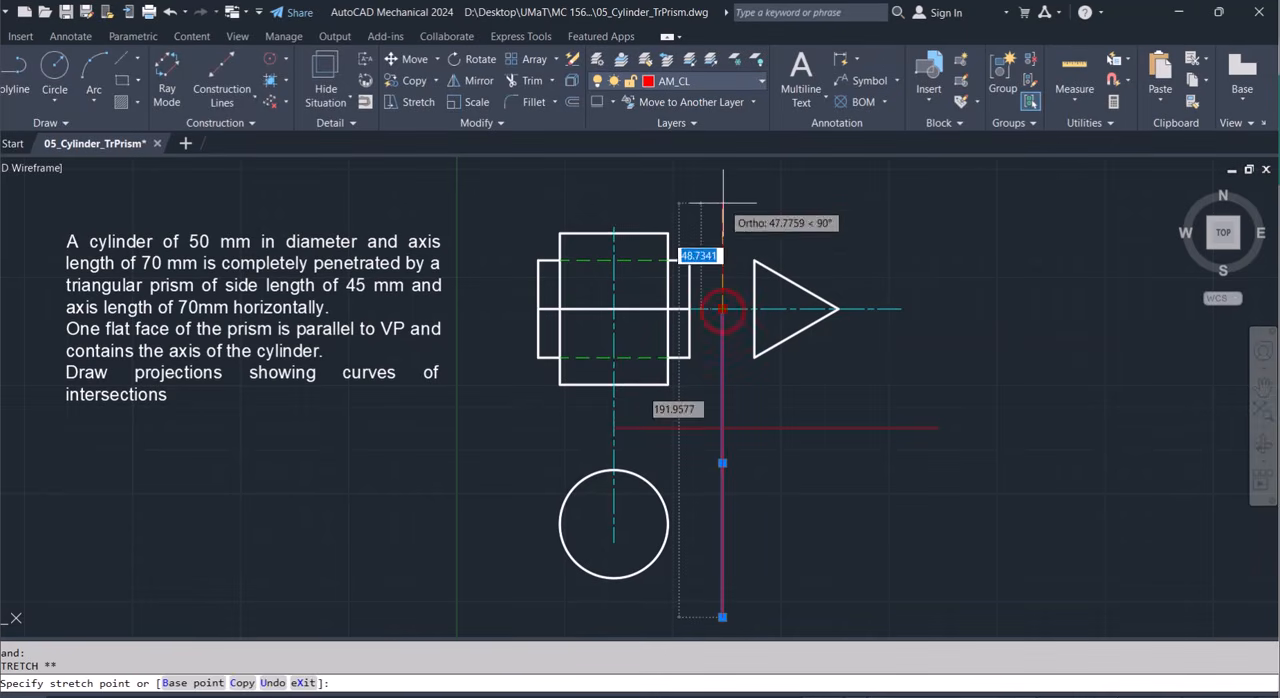
left_click(722, 198)
key("Escape")
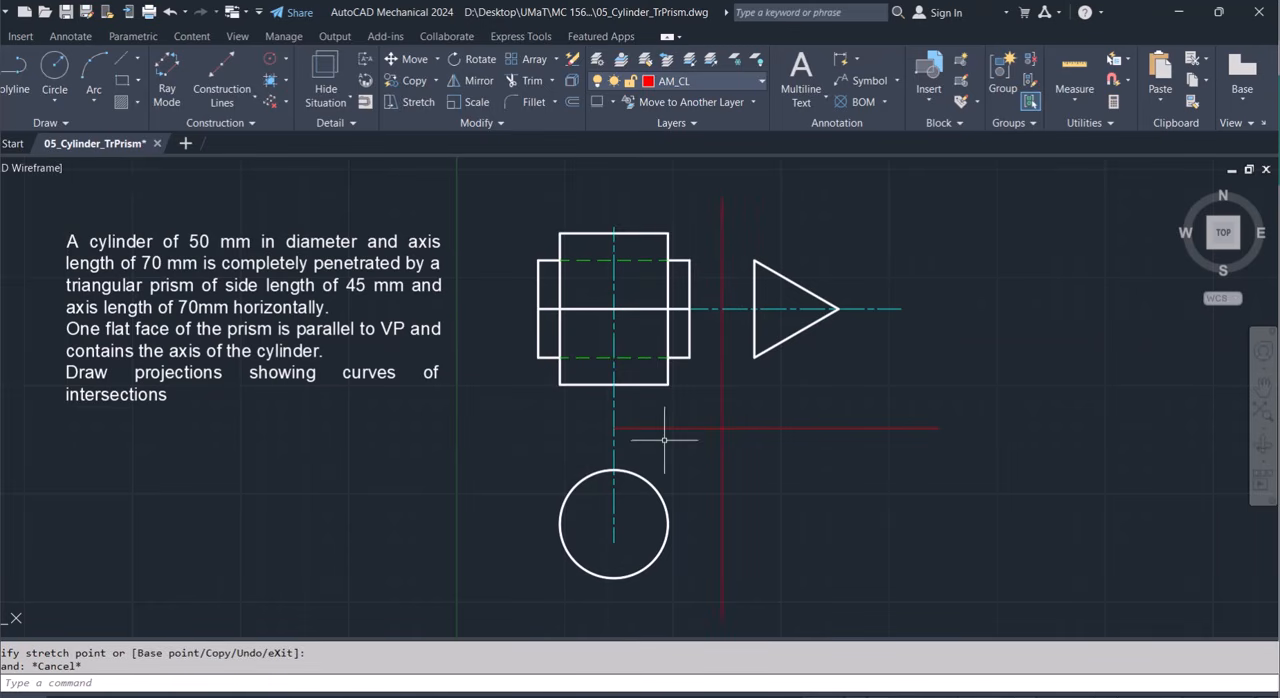
Stretch the inner end of the red horizontal line 60 mm leftward, past the cylinder's vertical centerline.
left_click(659, 428)
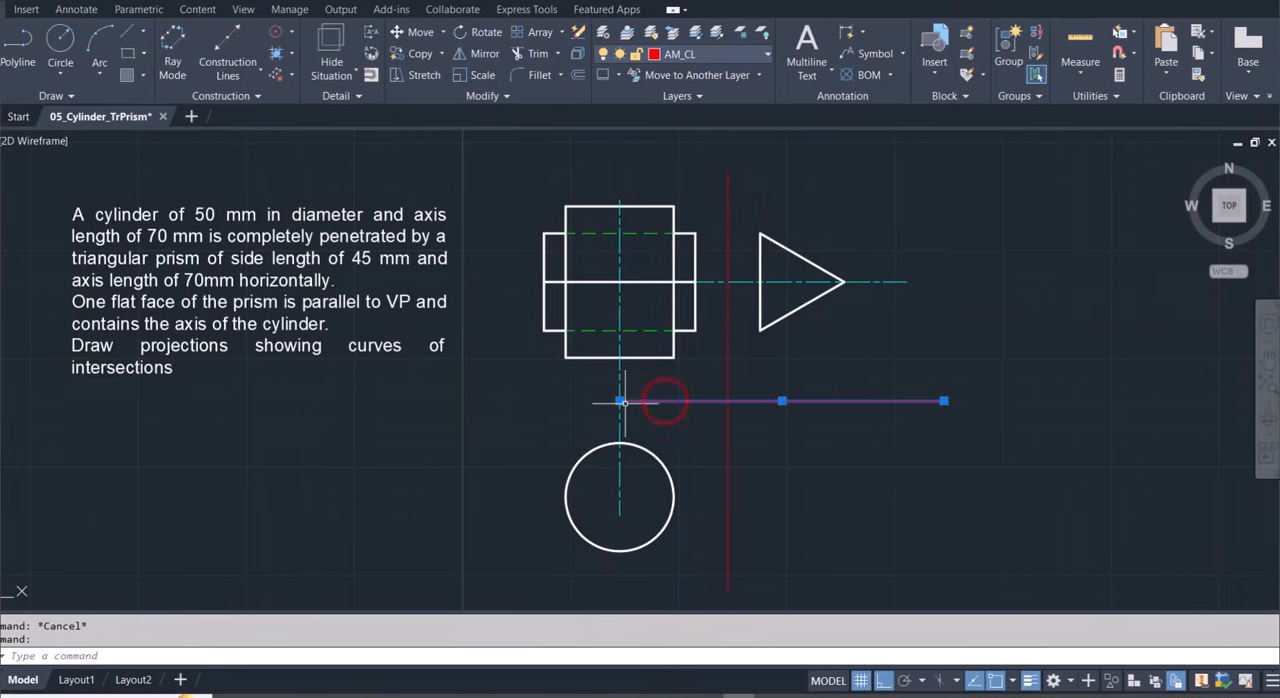
left_click(614, 401)
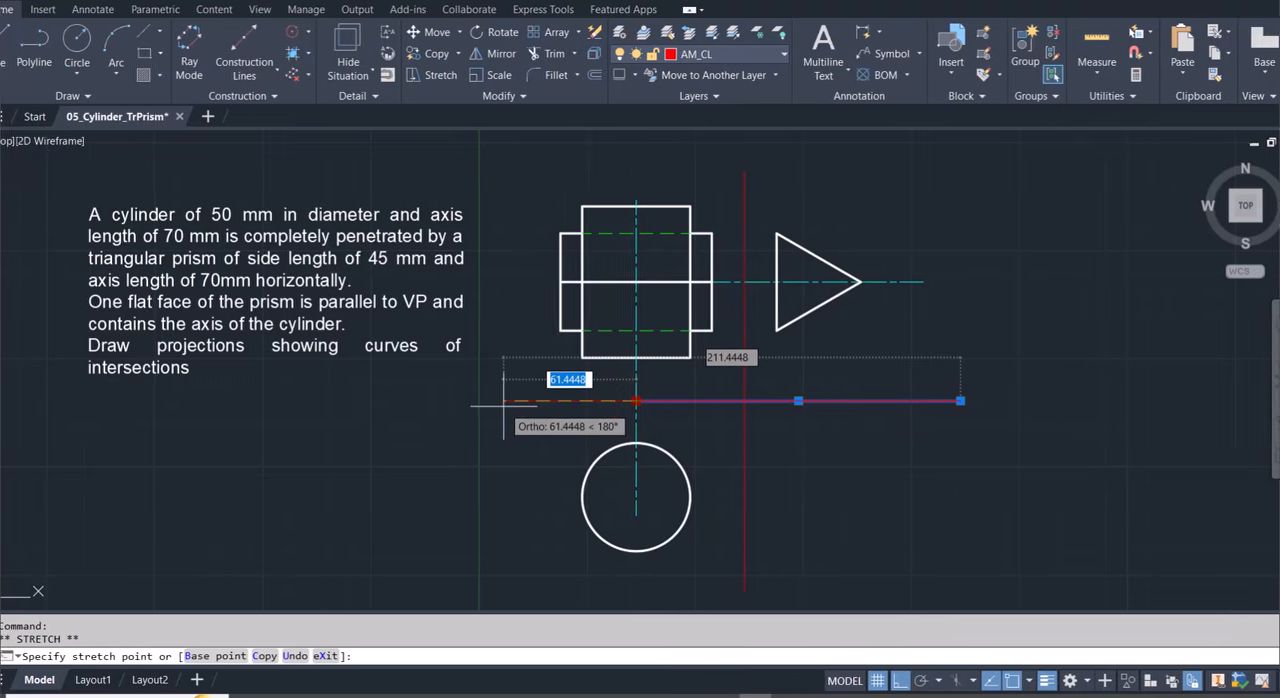
type("60")
key("Return")
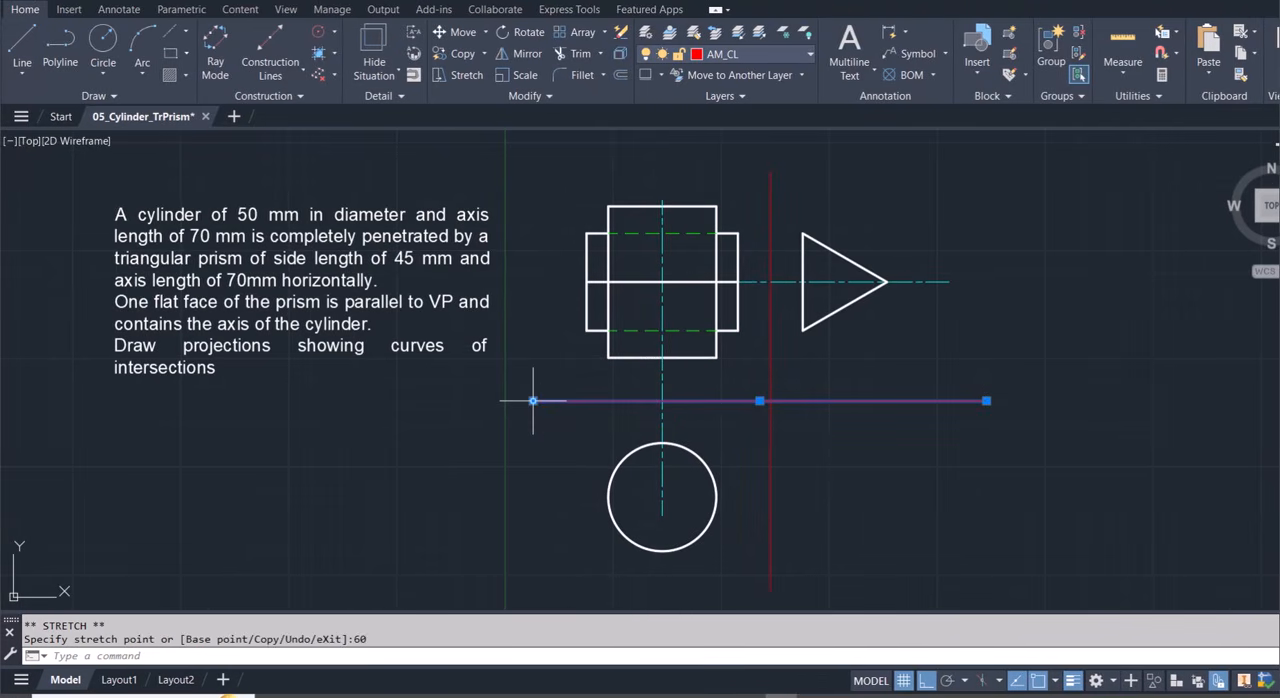
left_click(533, 401)
left_click(533, 401)
key("Escape")
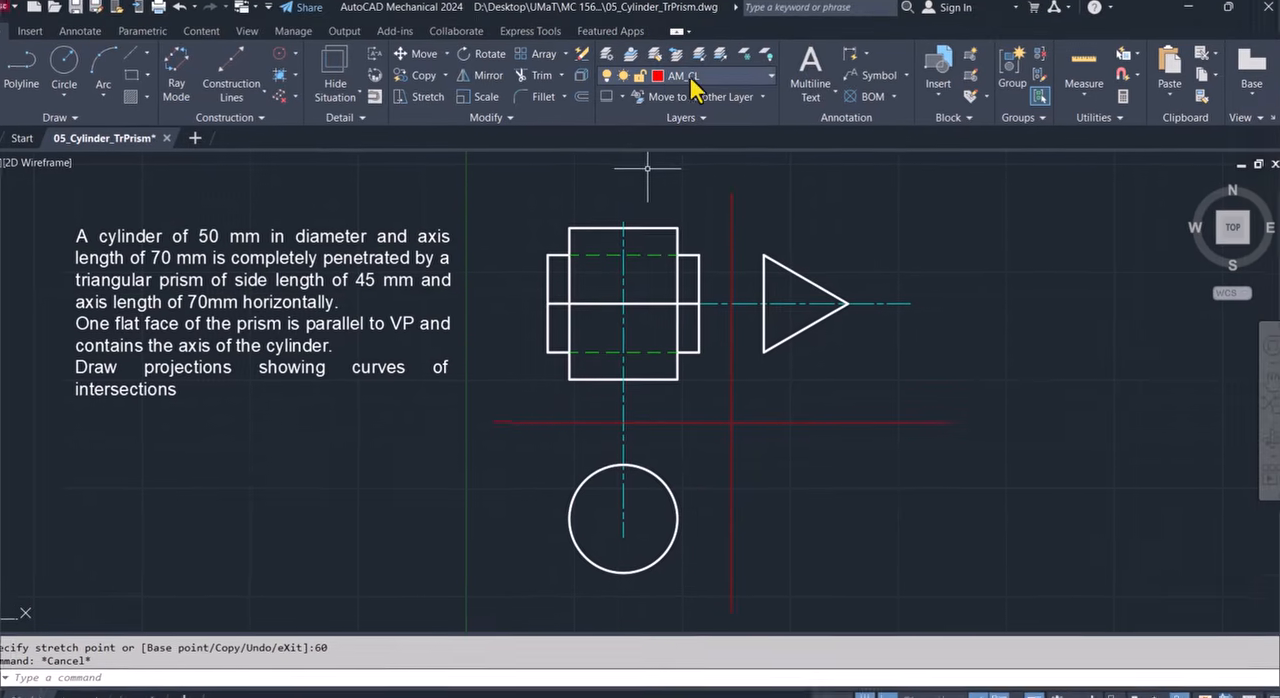
On the contruction1 layer, draw a vertical projection line down from the triangle's lower-left corner, crossing the red horizontal line.
left_click(700, 75)
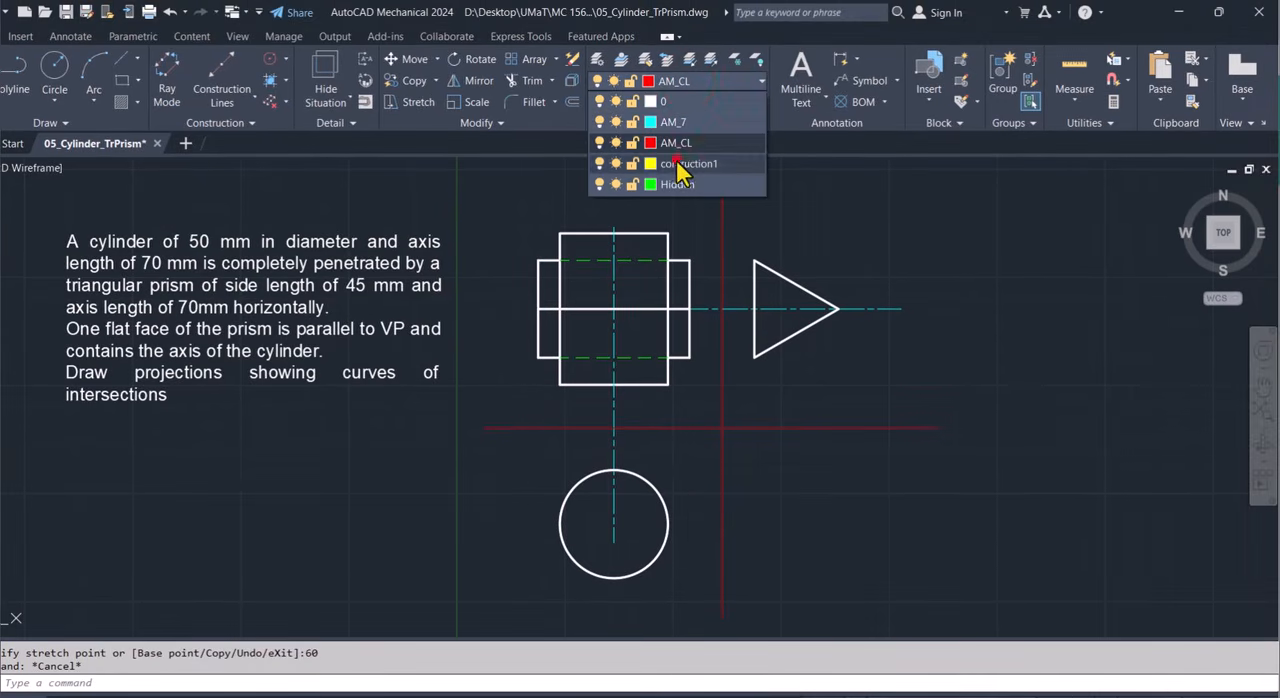
left_click(676, 164)
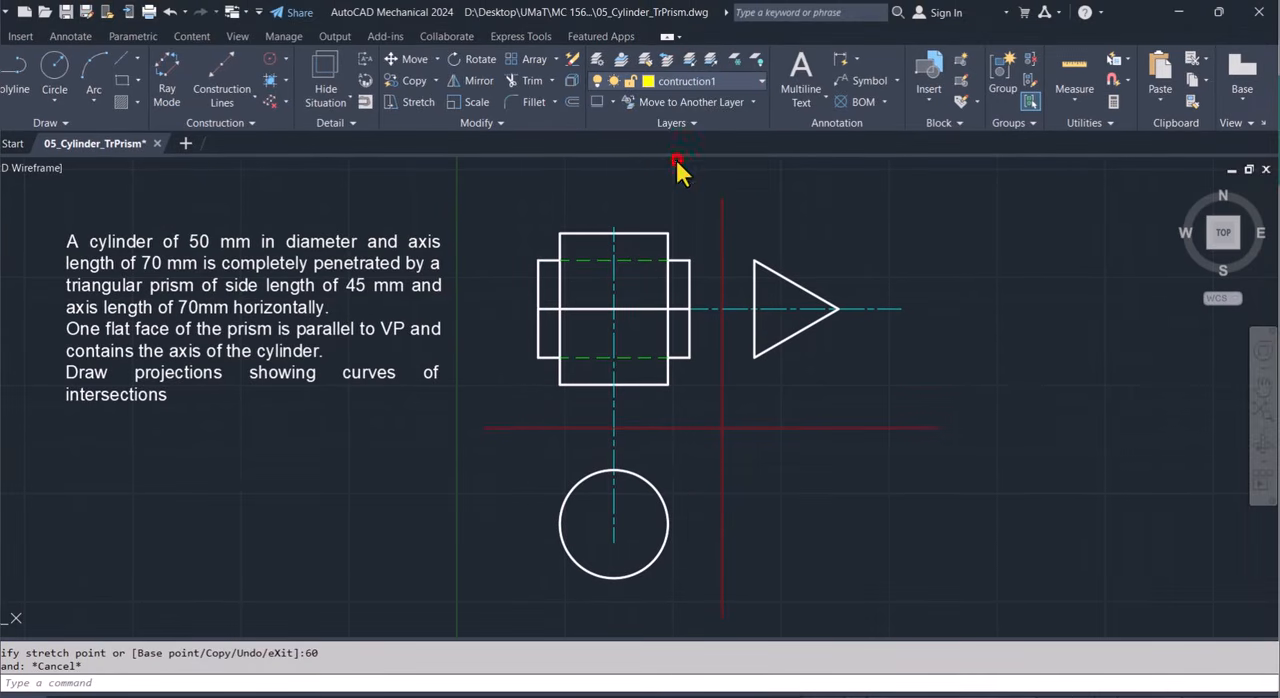
left_click(0, 62)
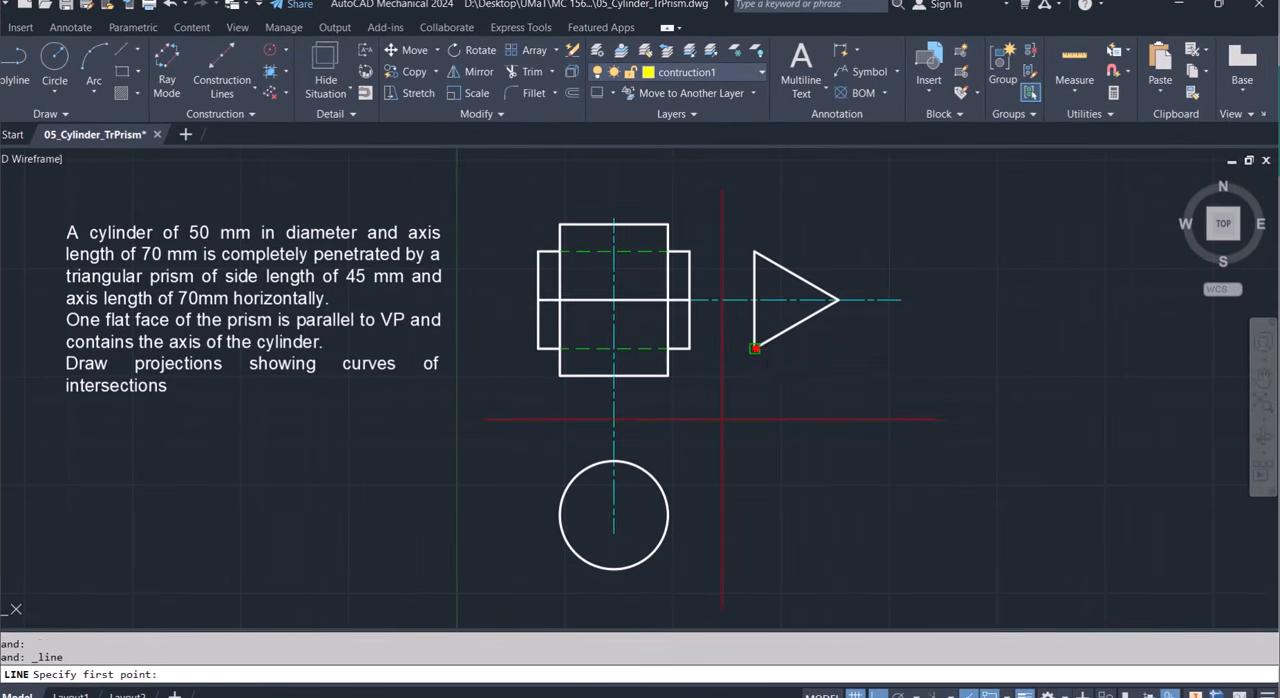
left_click(754, 348)
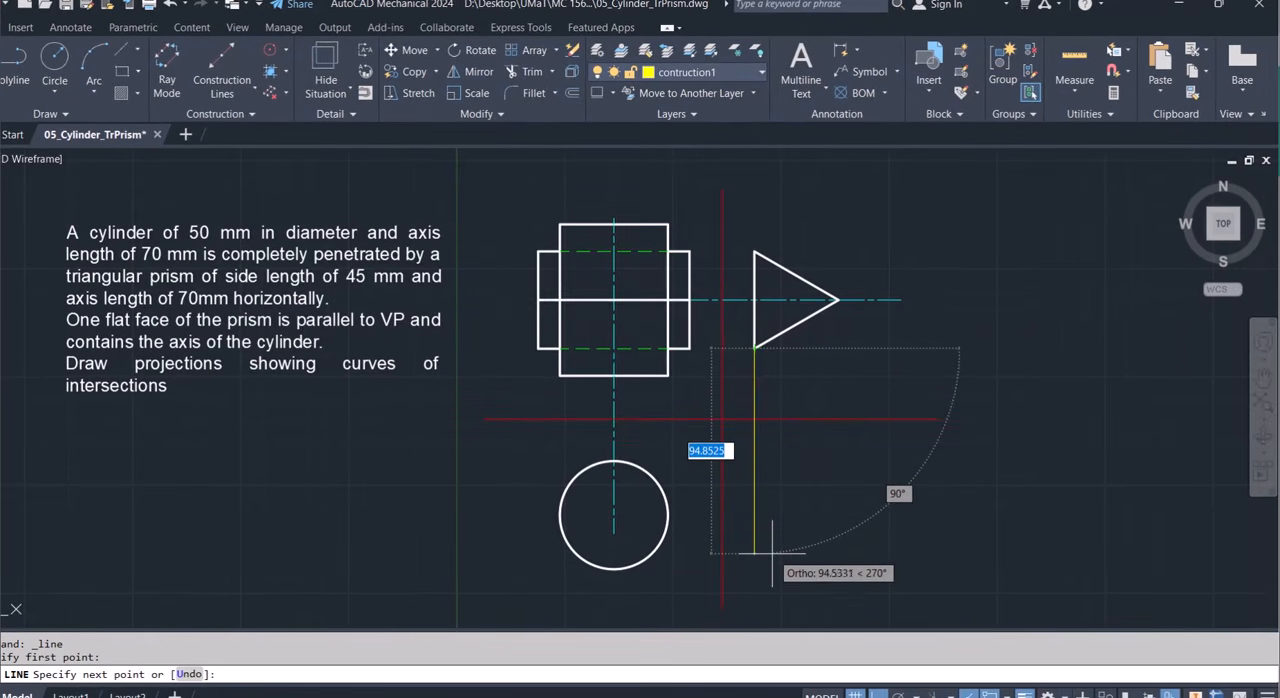
left_click(754, 481)
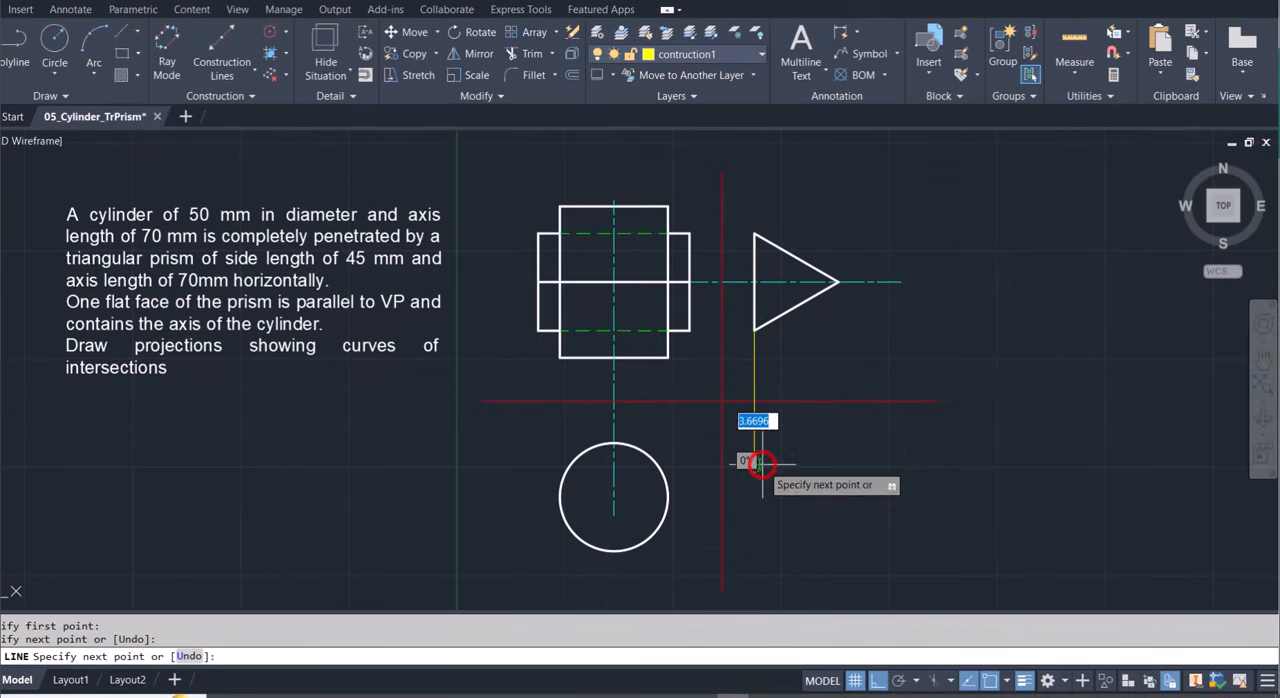
key("Escape")
Draw a vertical projection line down from the triangle's right apex, ending lower than the first projection line.
key("Return")
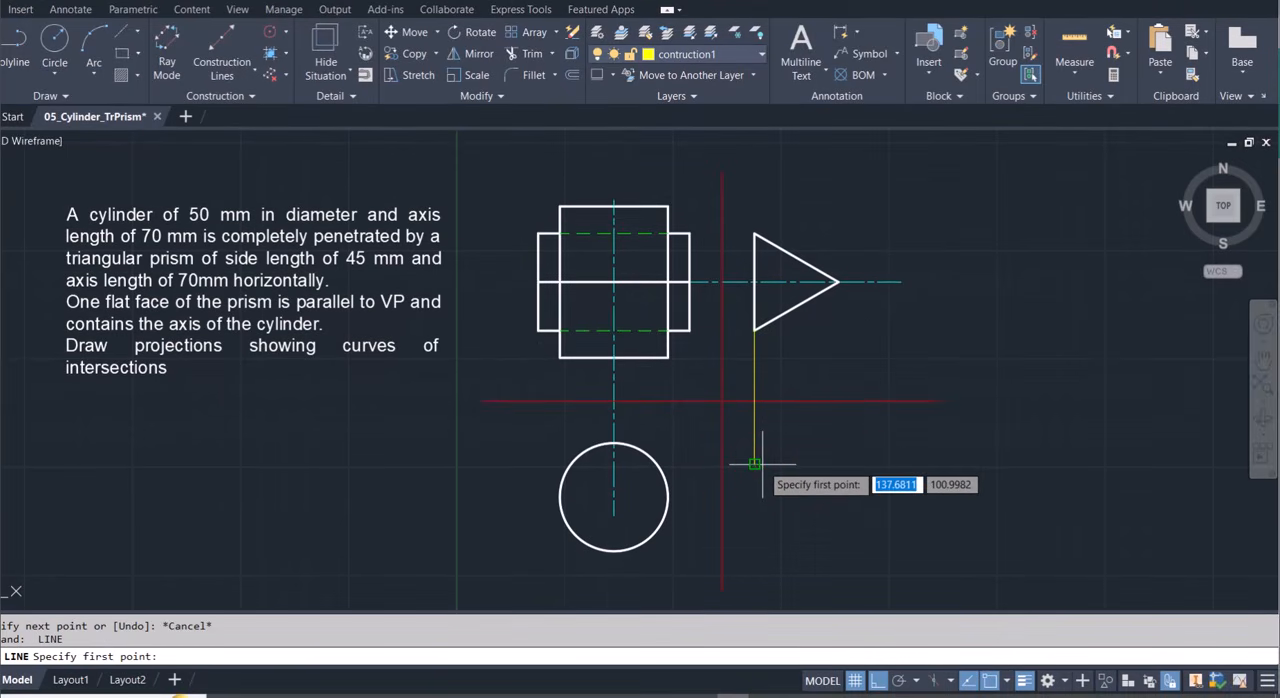
left_click(837, 282)
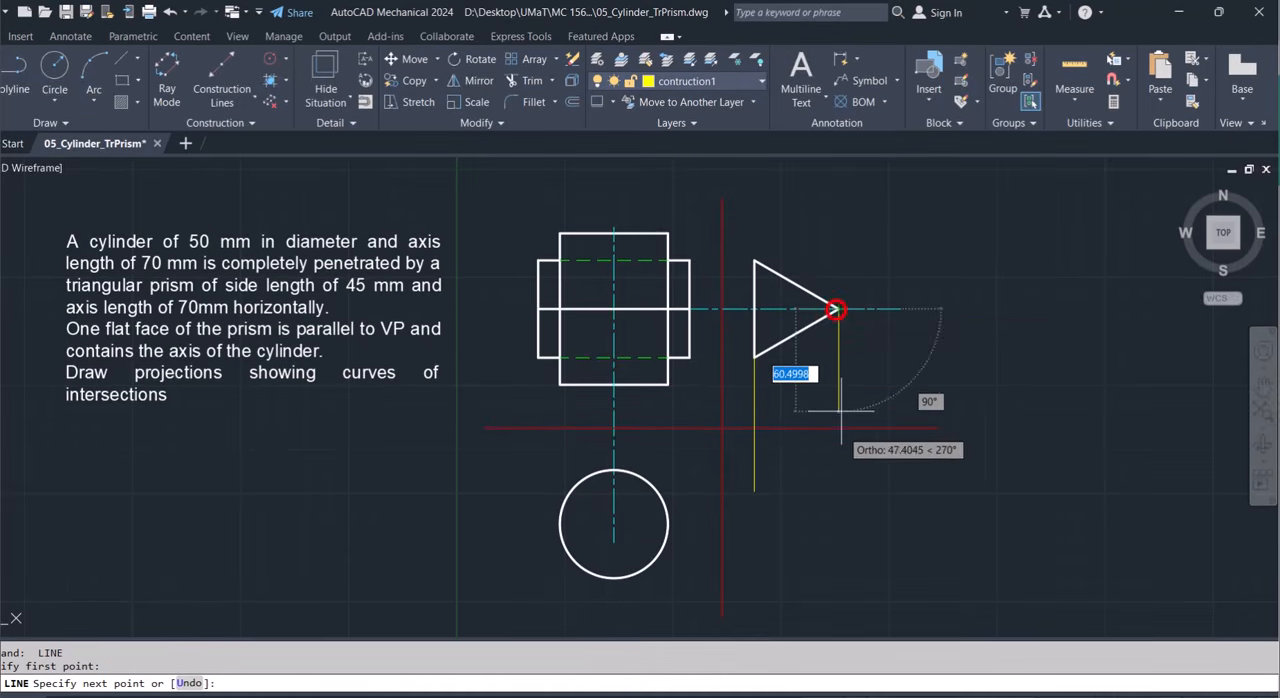
key("F8")
left_click(858, 540)
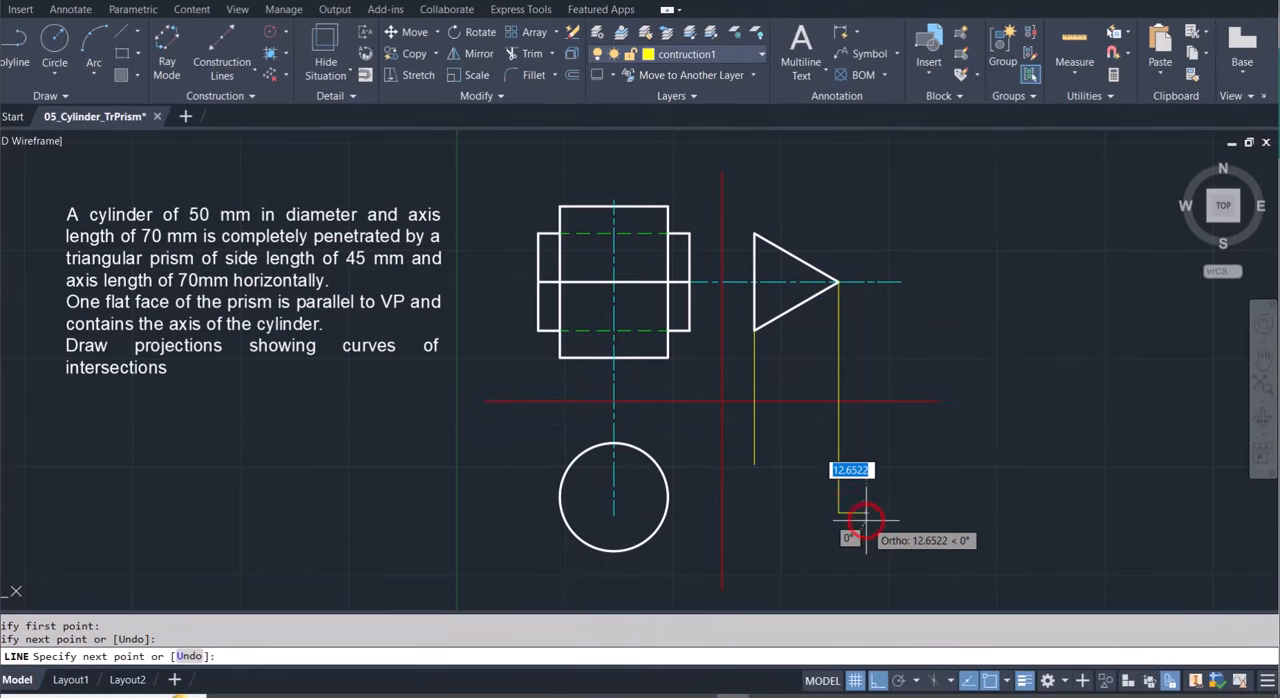
key("Escape")
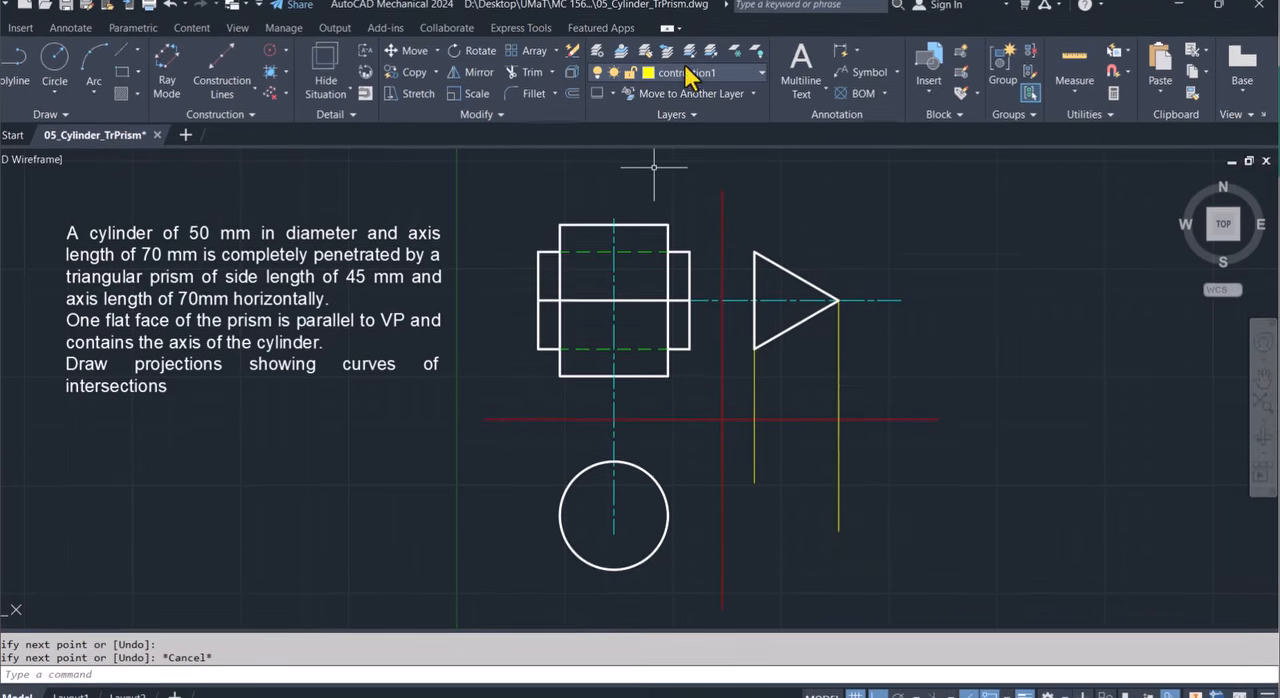
On the AM_CL layer, draw a 45° line about 84 mm long downward to the right from the intersection of the two red reference lines.
left_click(700, 71)
left_click(680, 149)
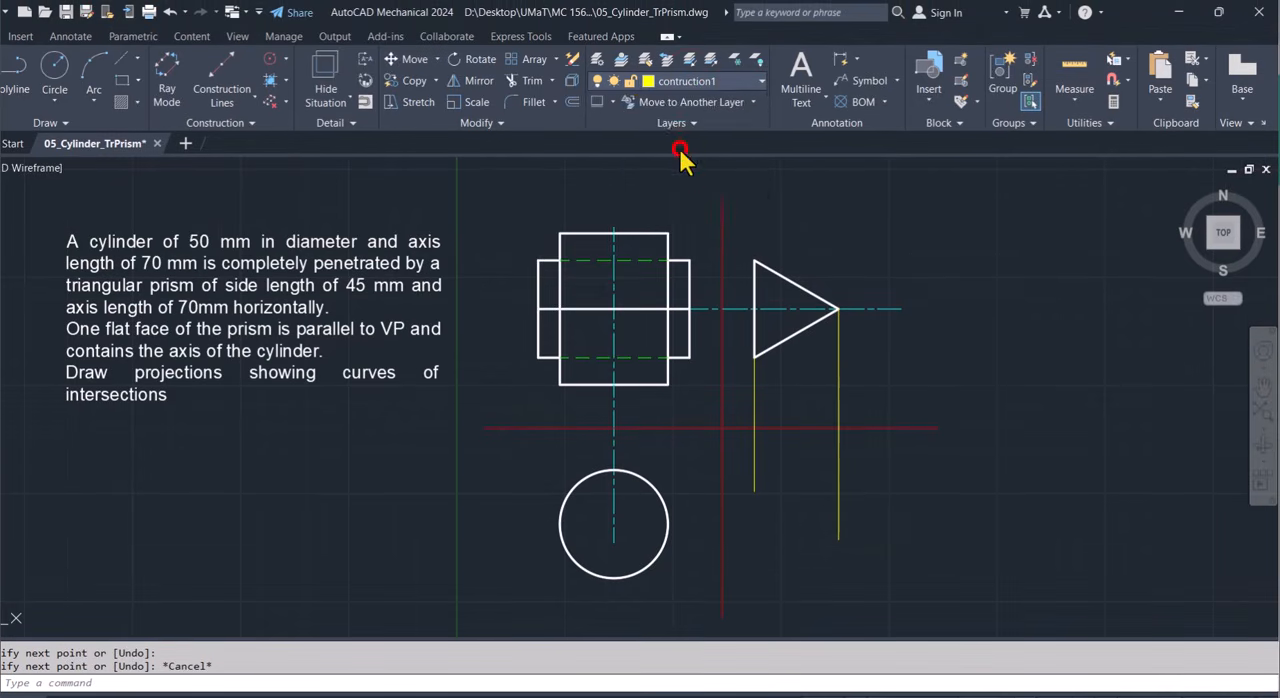
left_click(16, 68)
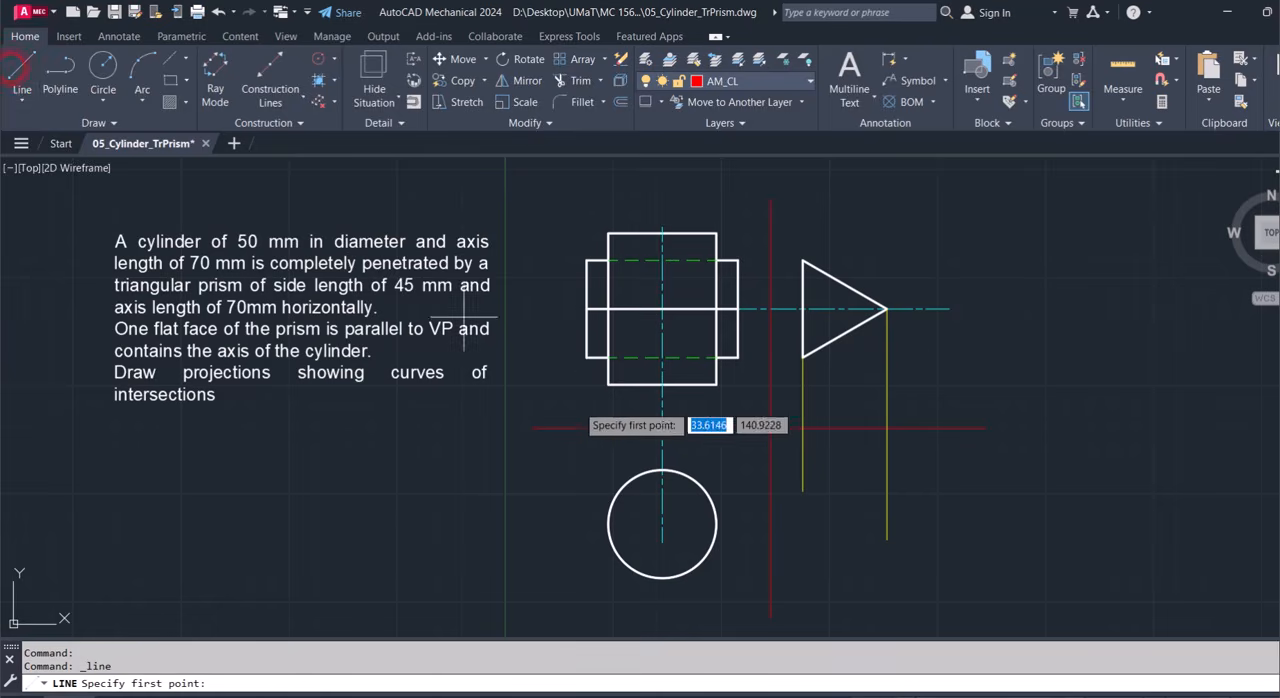
left_click(770, 428)
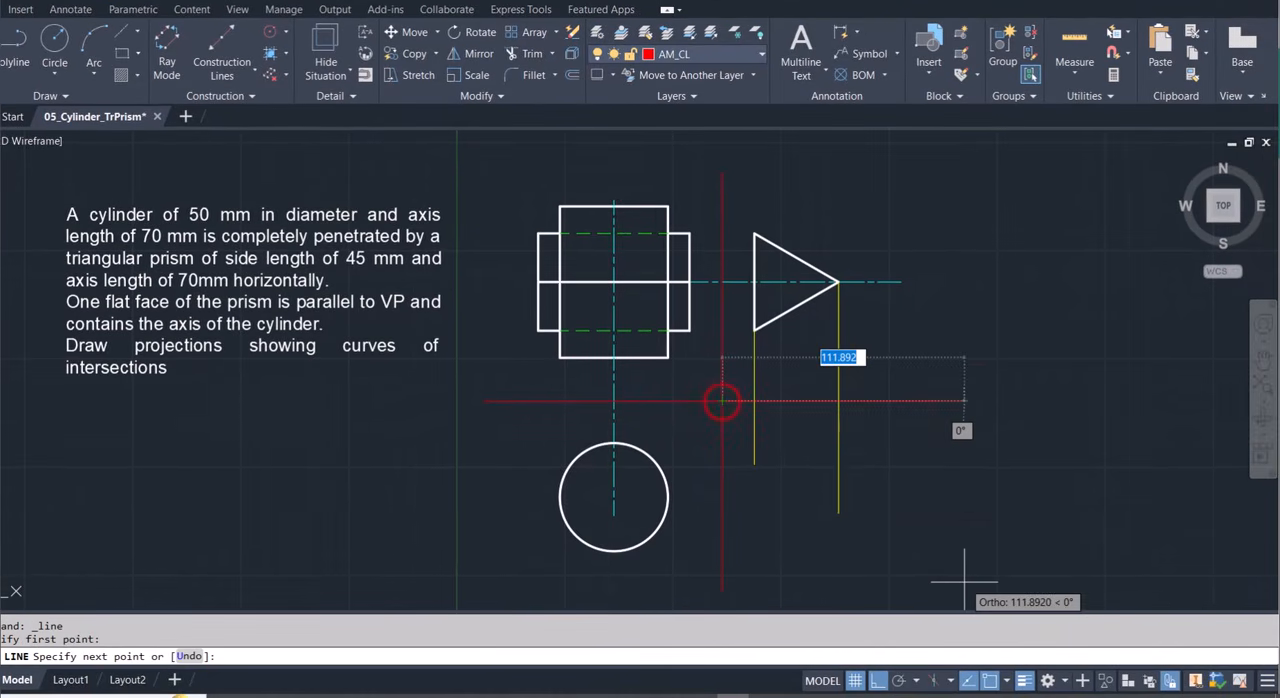
left_click(877, 681)
key("Tab")
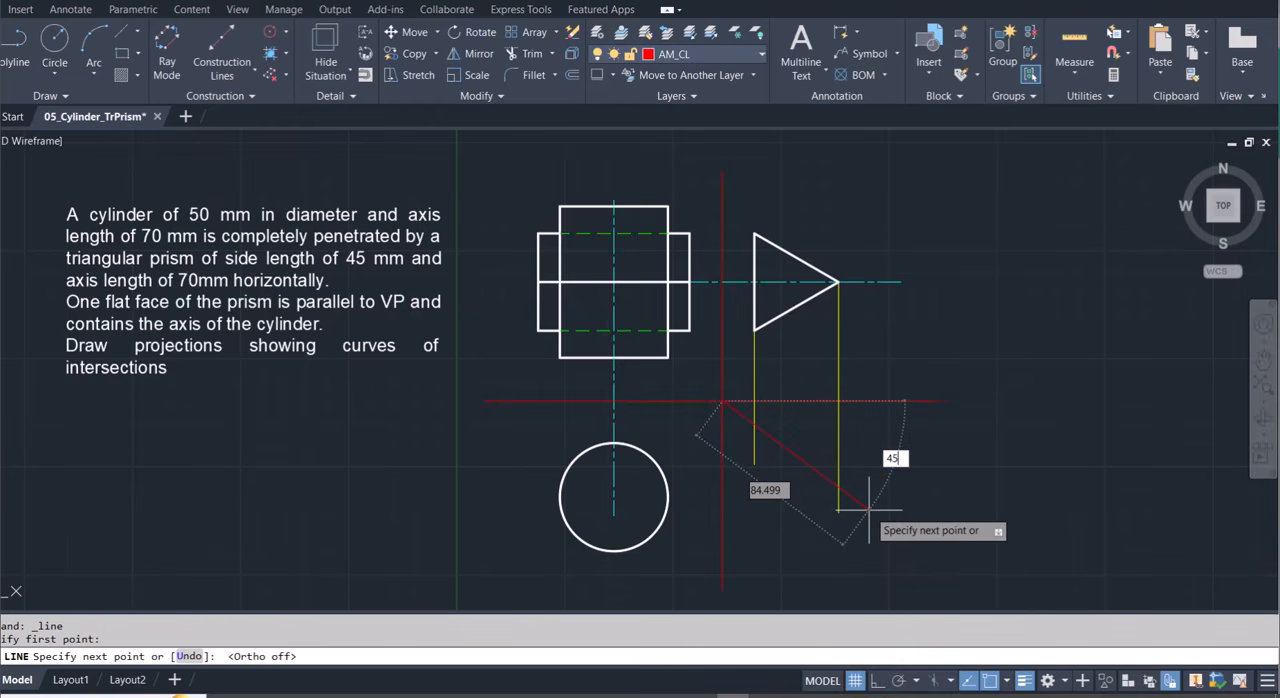
type("45")
key("Tab")
key("Escape")
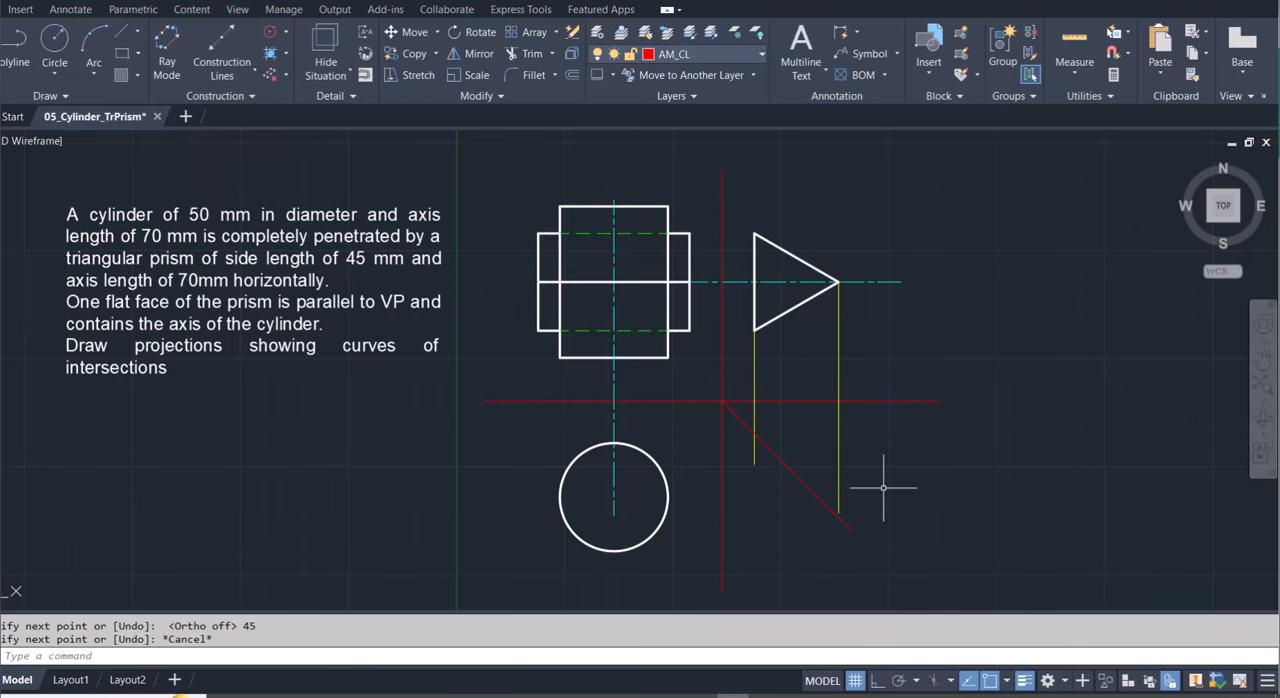
Extend the apex projection line to the 45° line and trim the other projection line back to it.
type("ex")
key("Return")
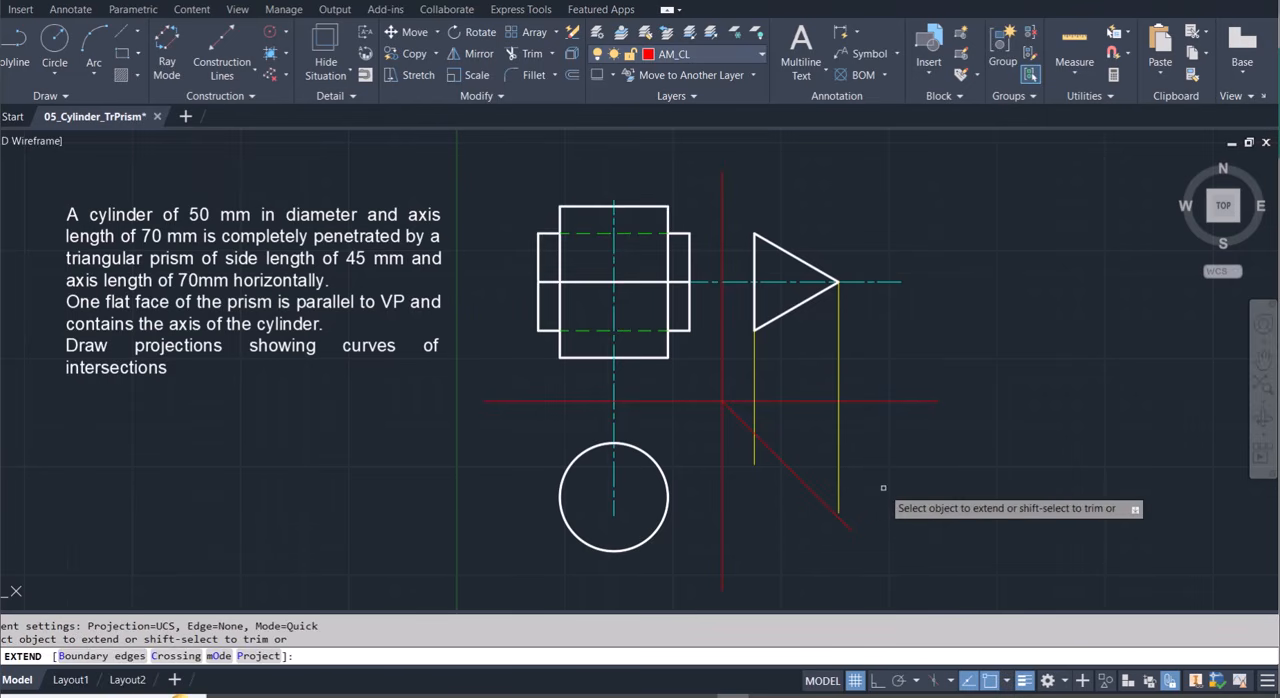
left_click(840, 487)
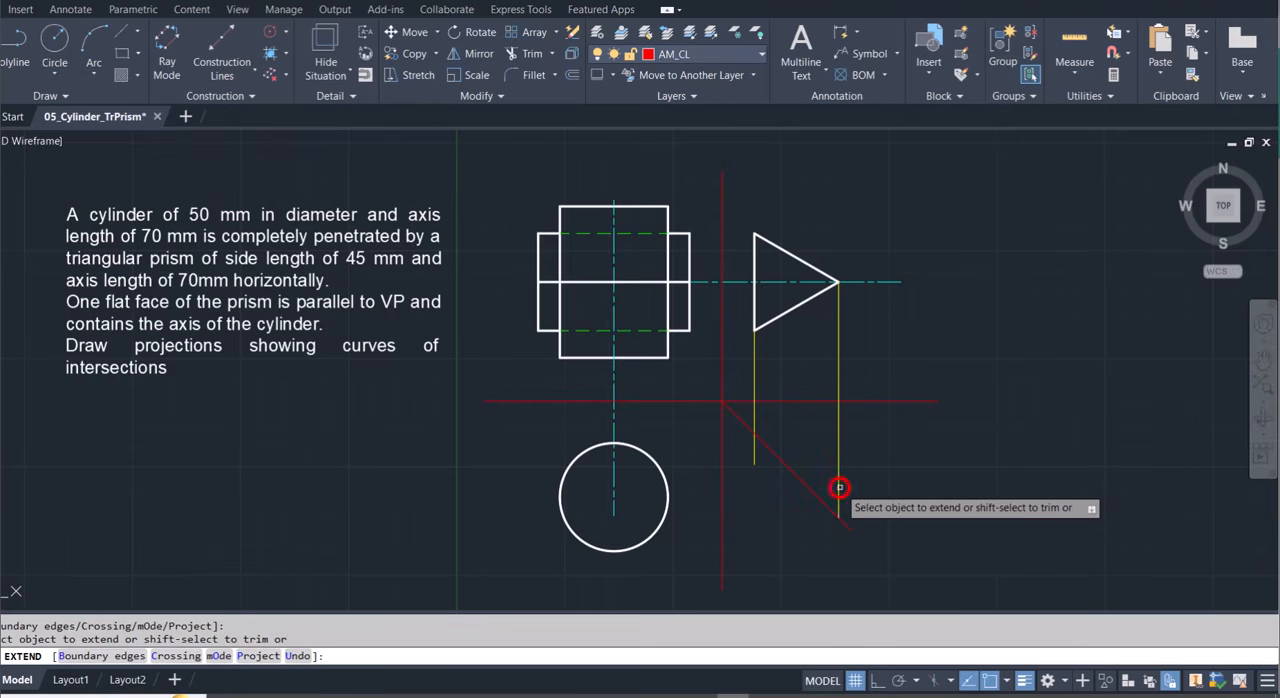
left_click(751, 443)
key("Escape")
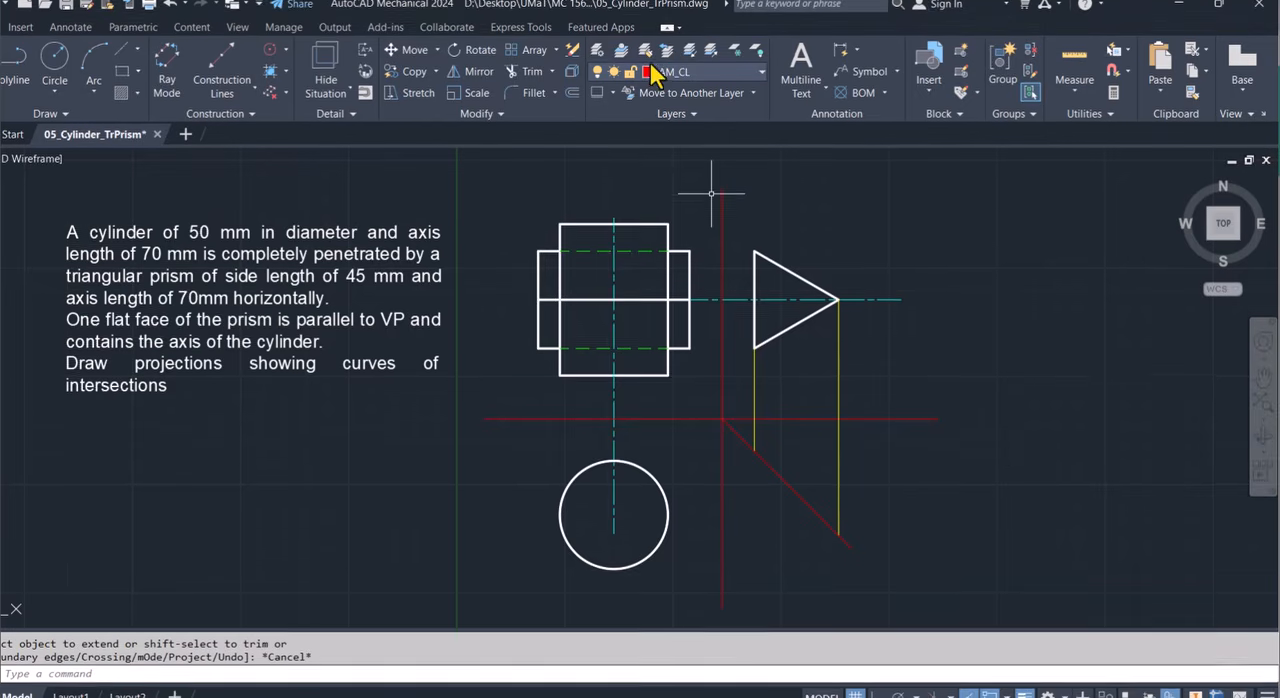
On the contruction1 layer, draw a horizontal line leftward from the shorter projection line's lower end, in line with the prism's left end.
left_click(675, 56)
left_click(678, 164)
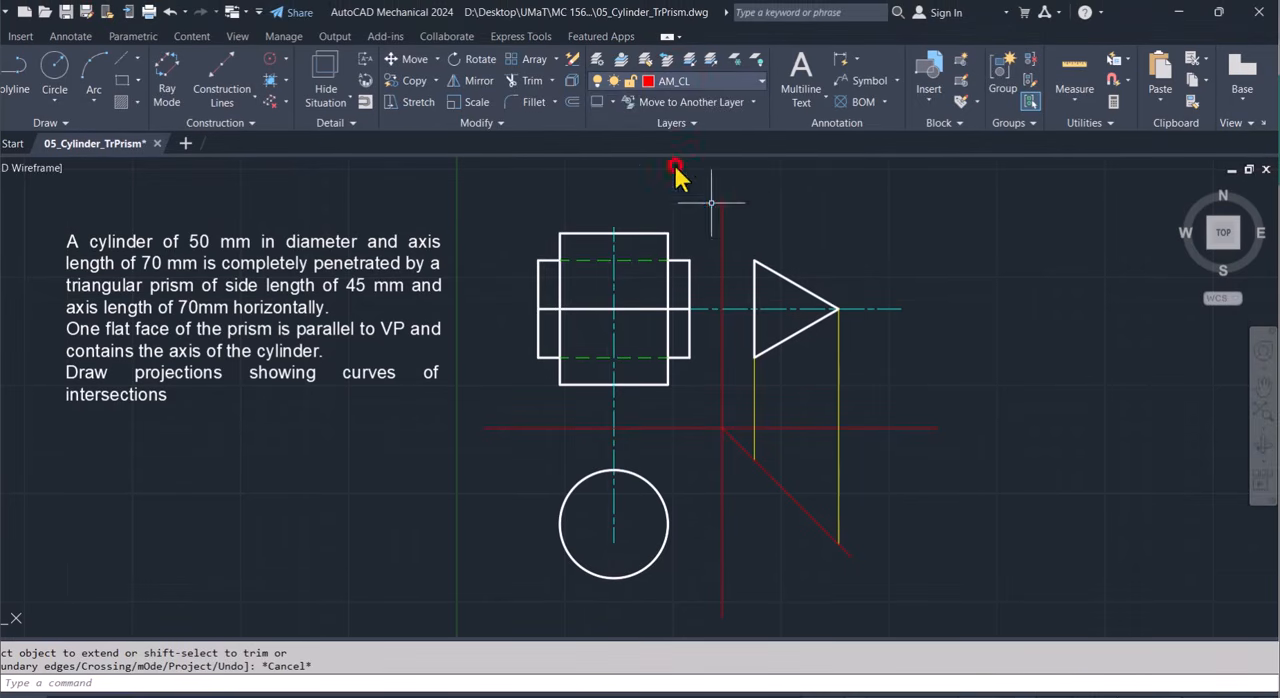
left_click(22, 84)
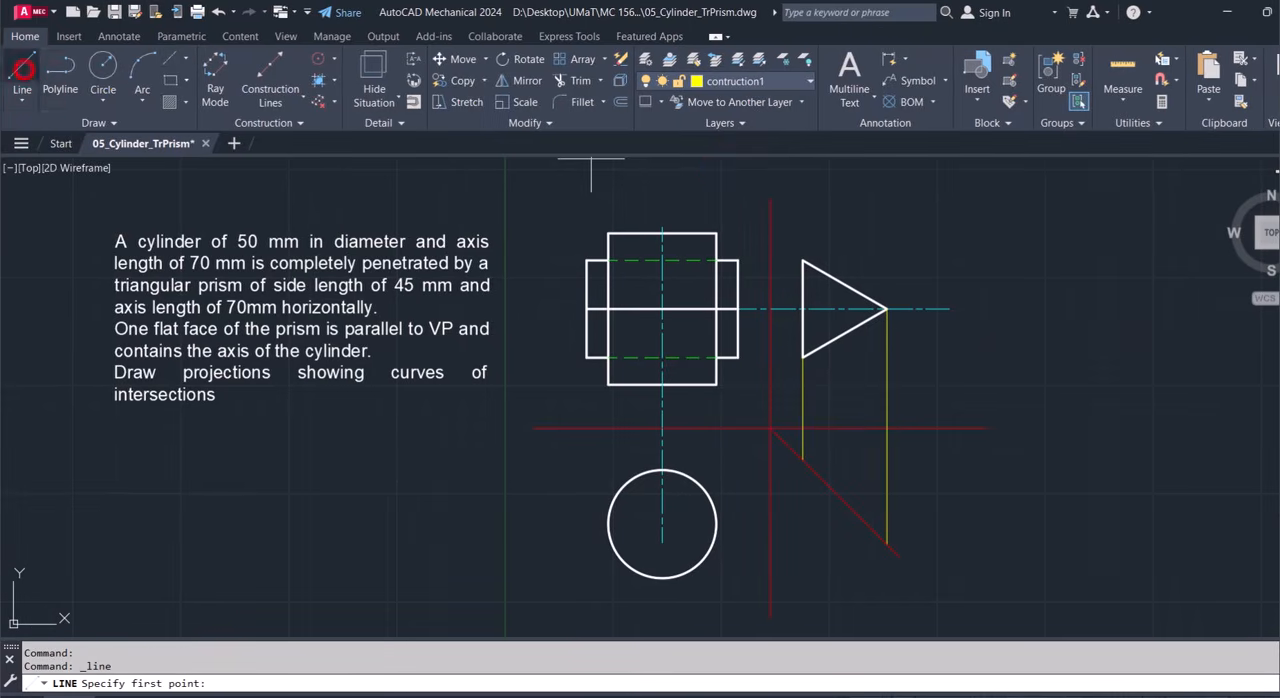
left_click(762, 437)
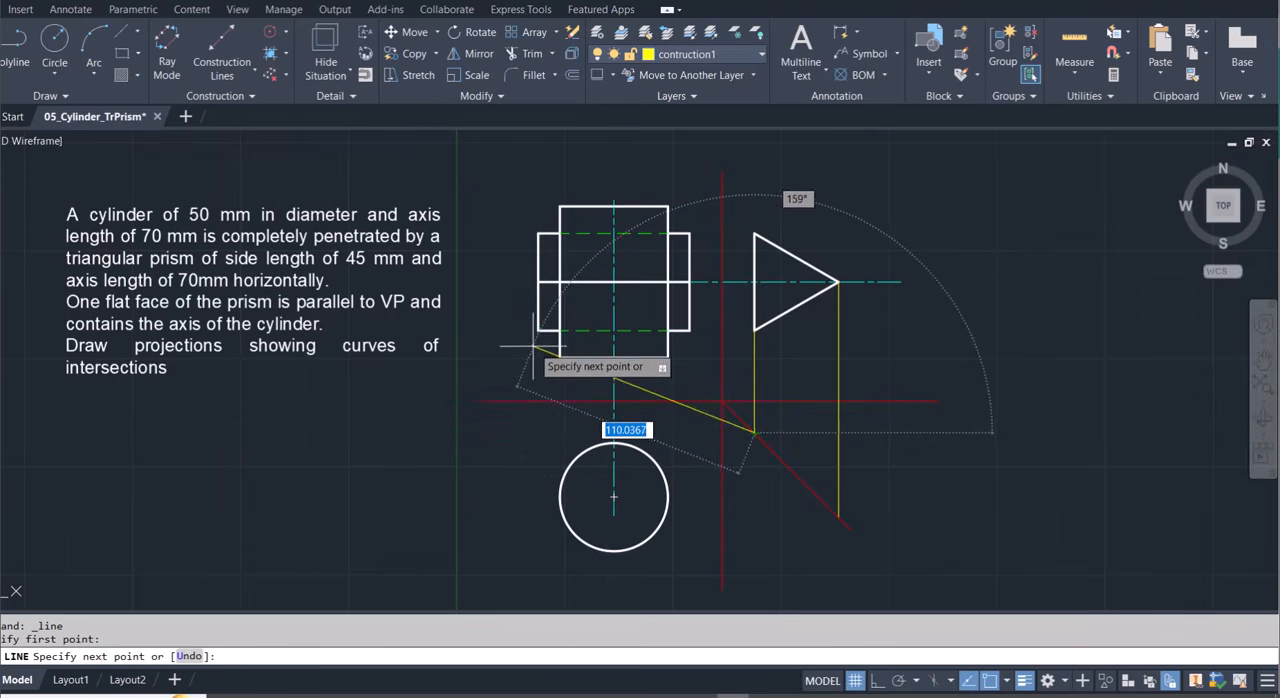
left_click(537, 433)
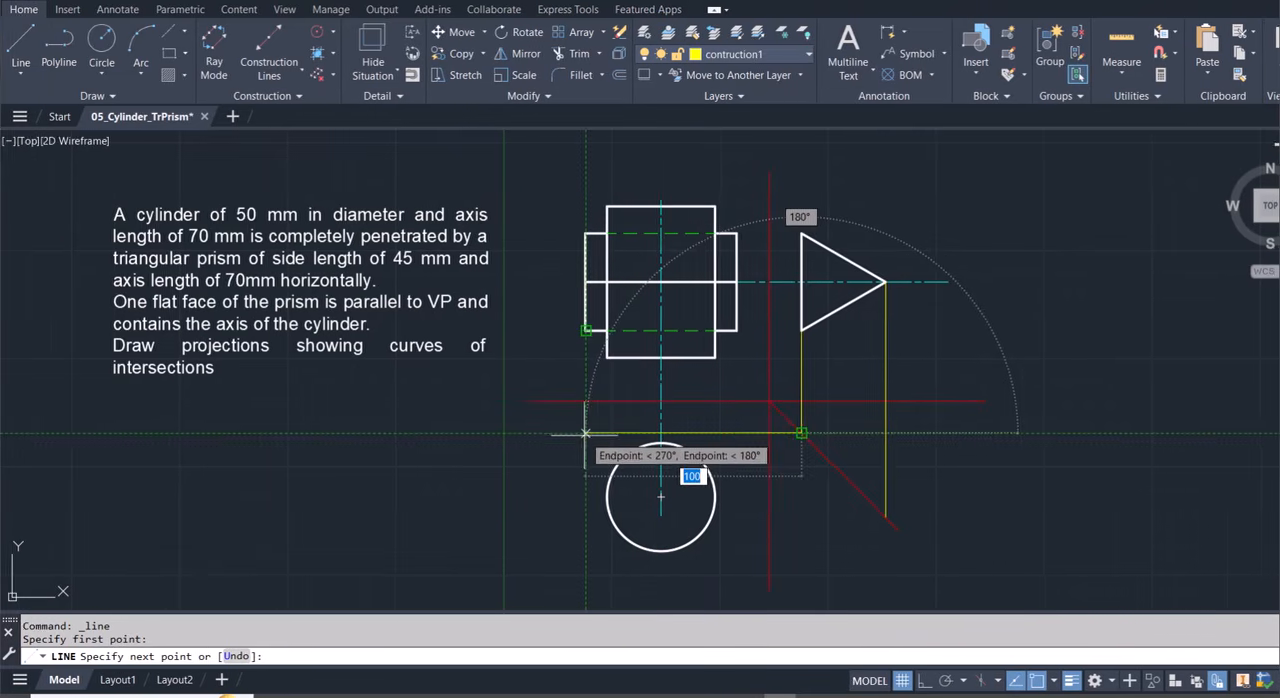
key("Escape")
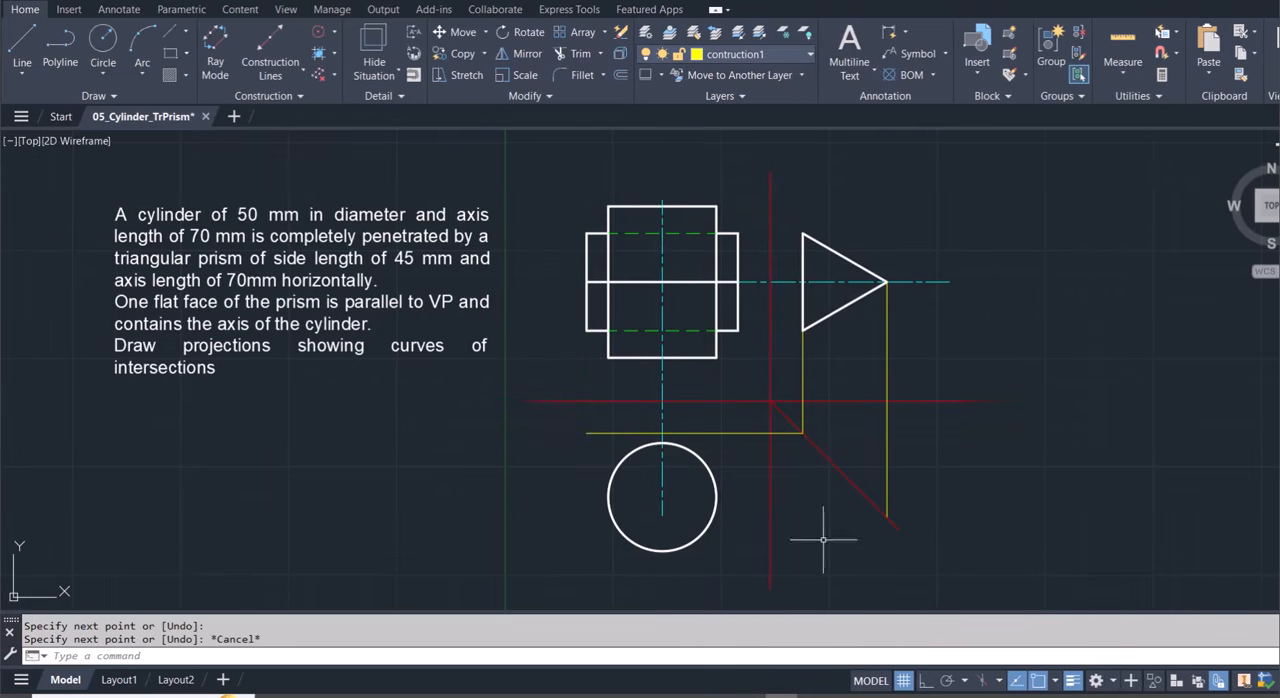
Draw a horizontal line leftward through the circle from the apex projection line's lower end, in line with the prism's left end.
key("Return")
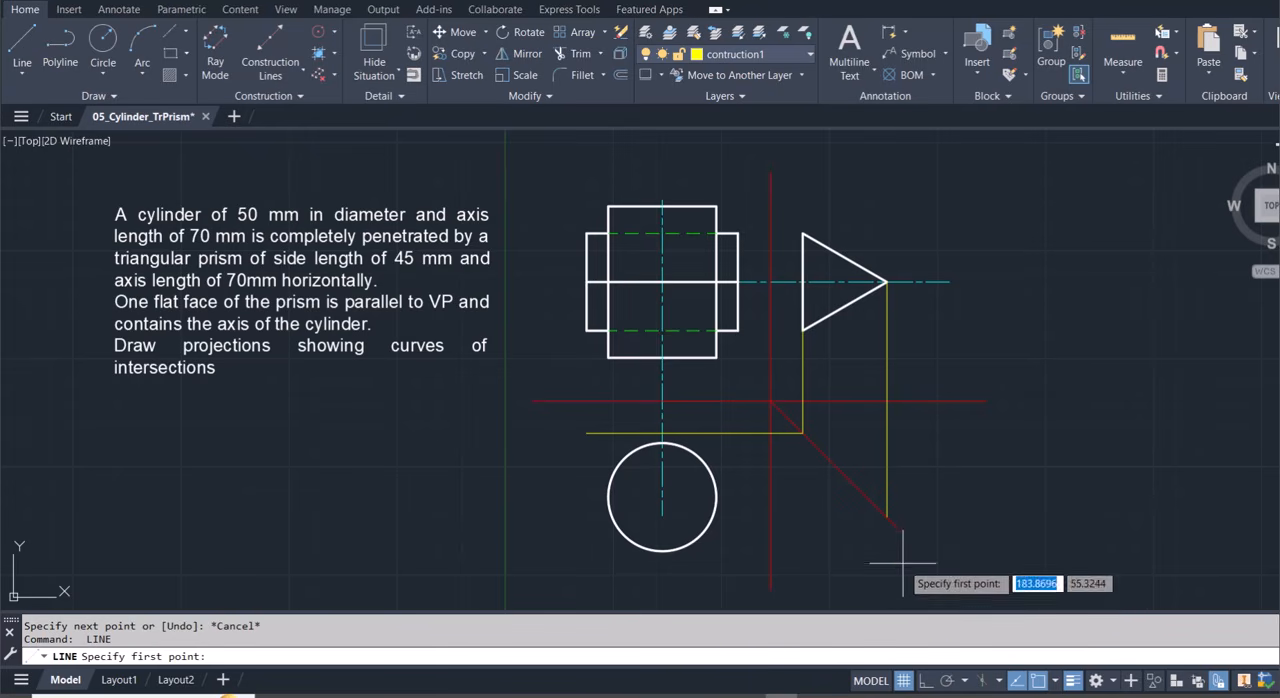
left_click(886, 516)
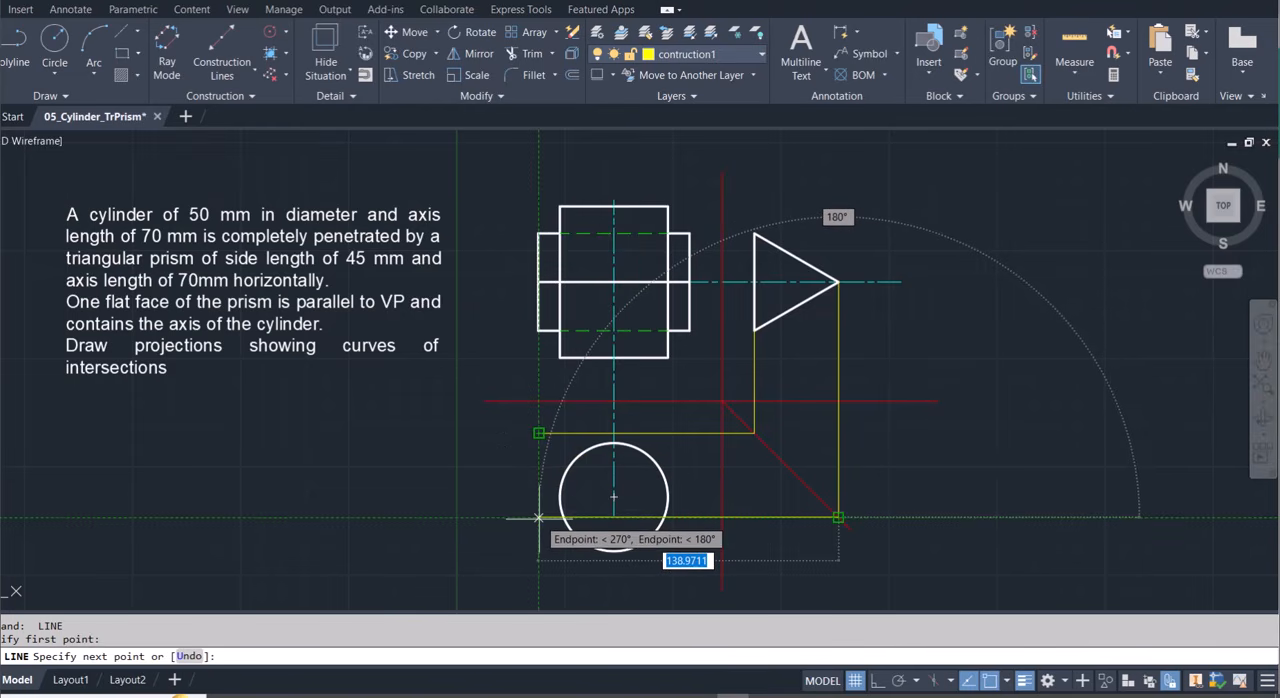
left_click(578, 518)
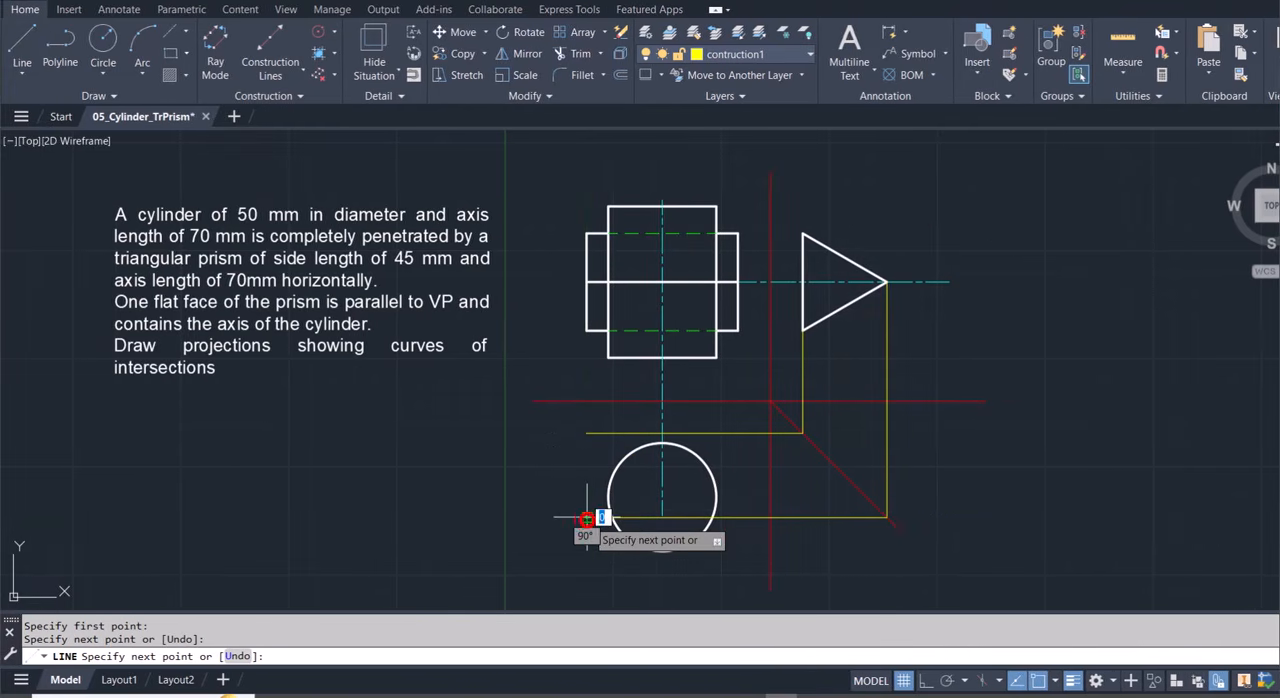
key("Escape")
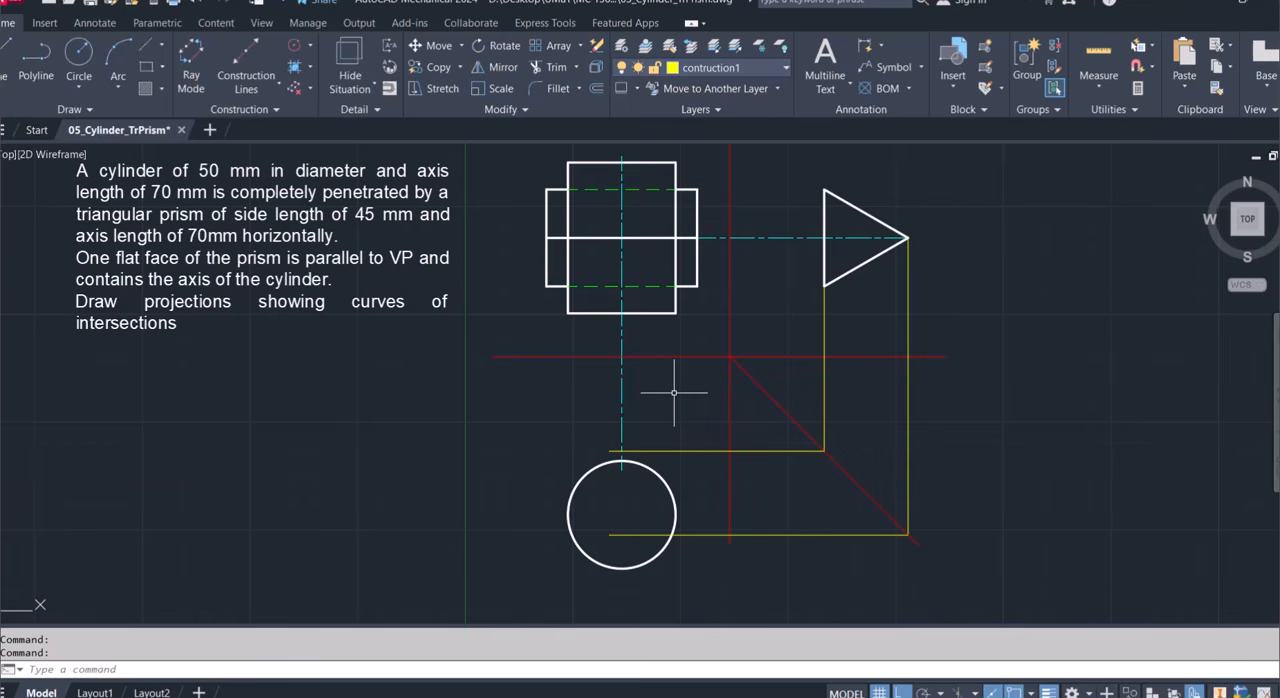
On layer 0, draw a horizontal line along the upper plan projection line from the prism's right end to the cylinder axis.
left_click(746, 67)
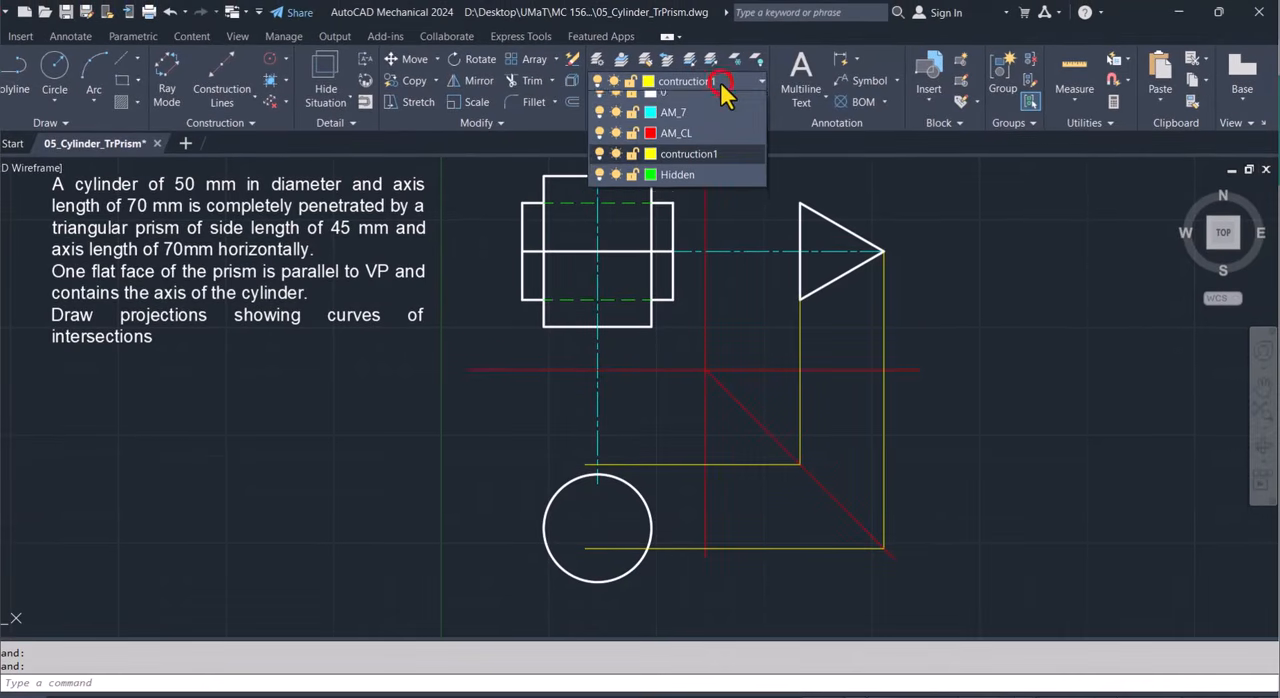
left_click(706, 114)
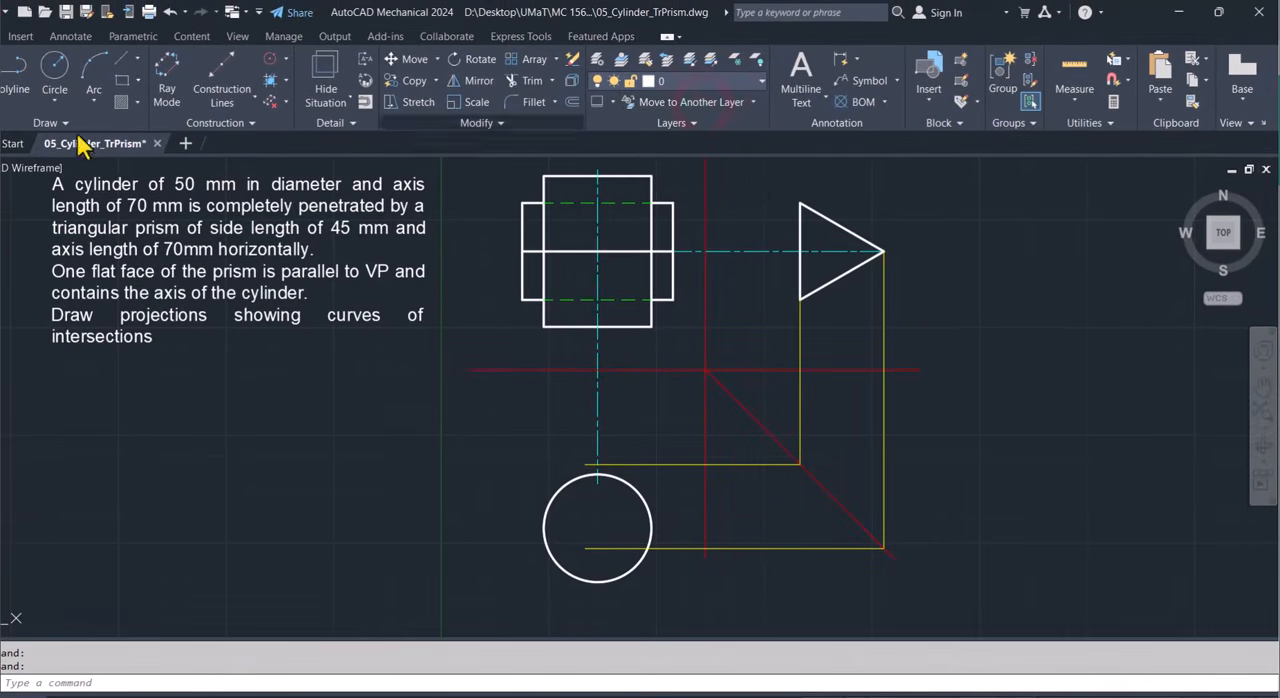
left_click(22, 75)
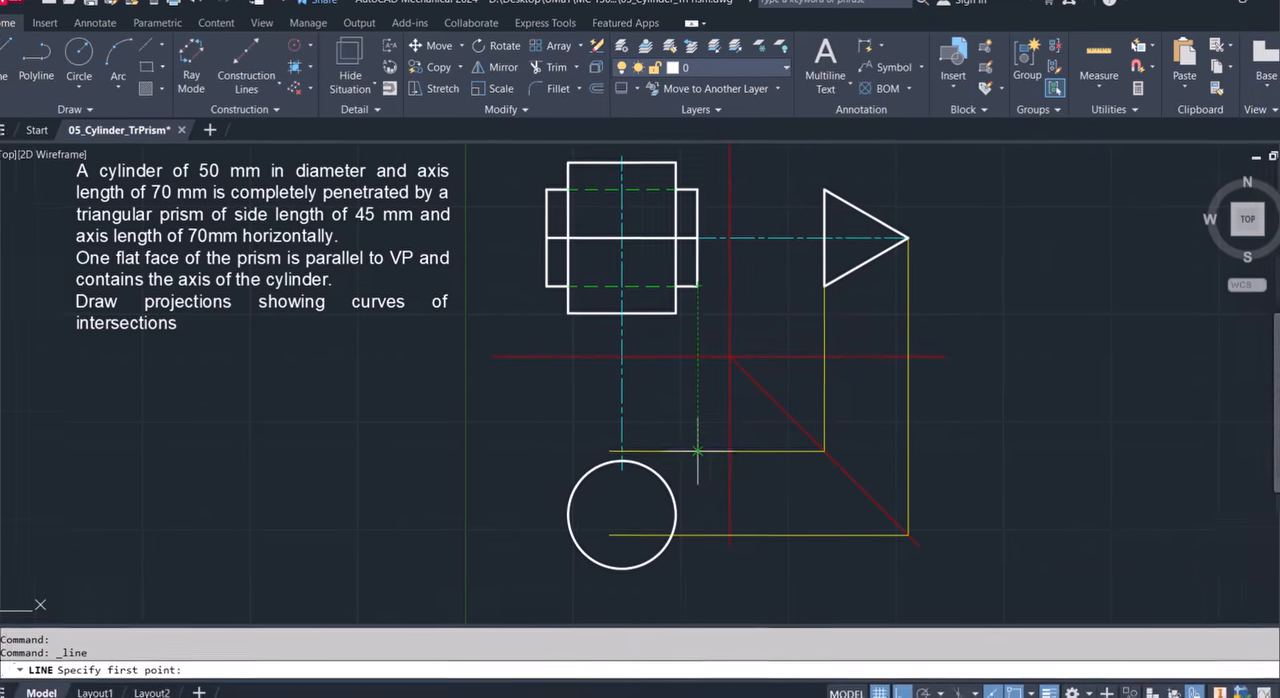
left_click(697, 451)
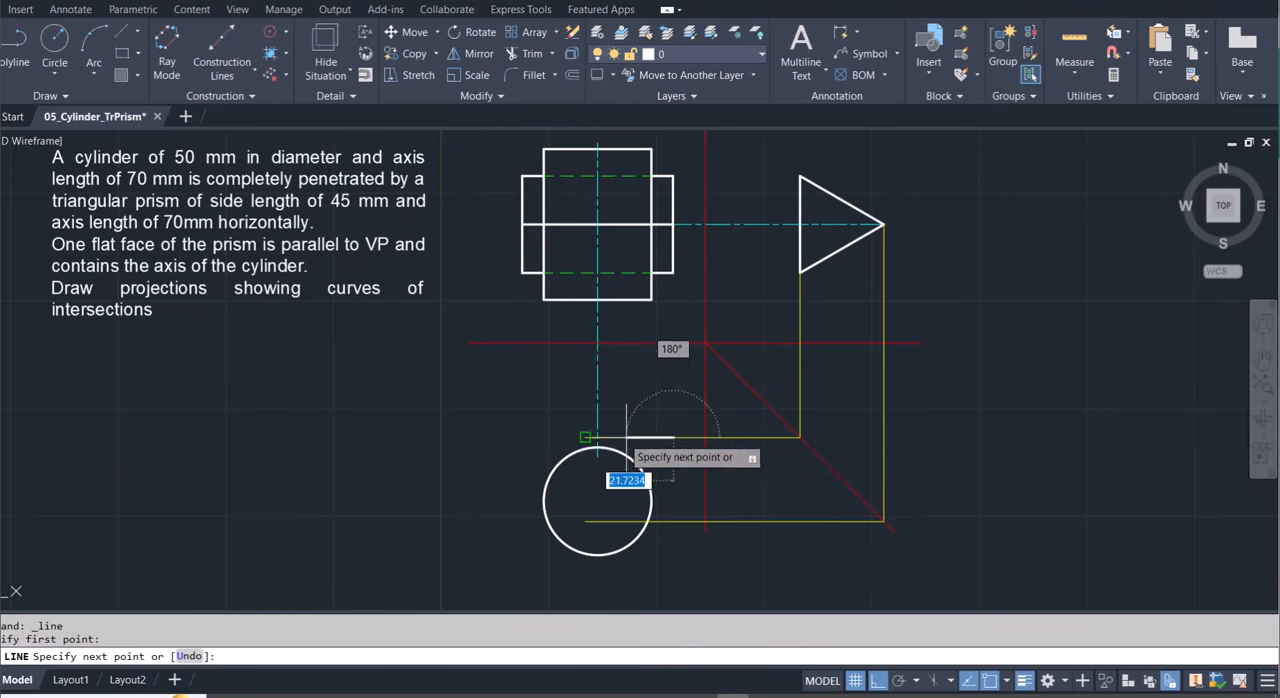
left_click(597, 437)
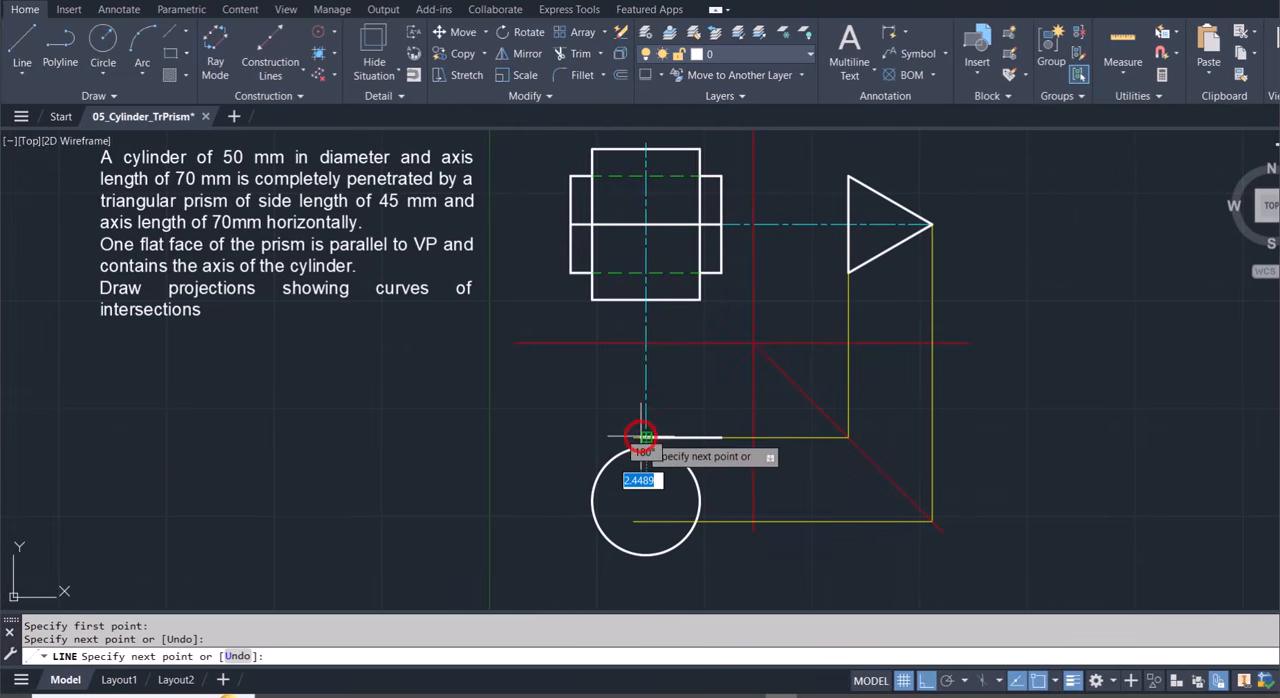
key("Escape")
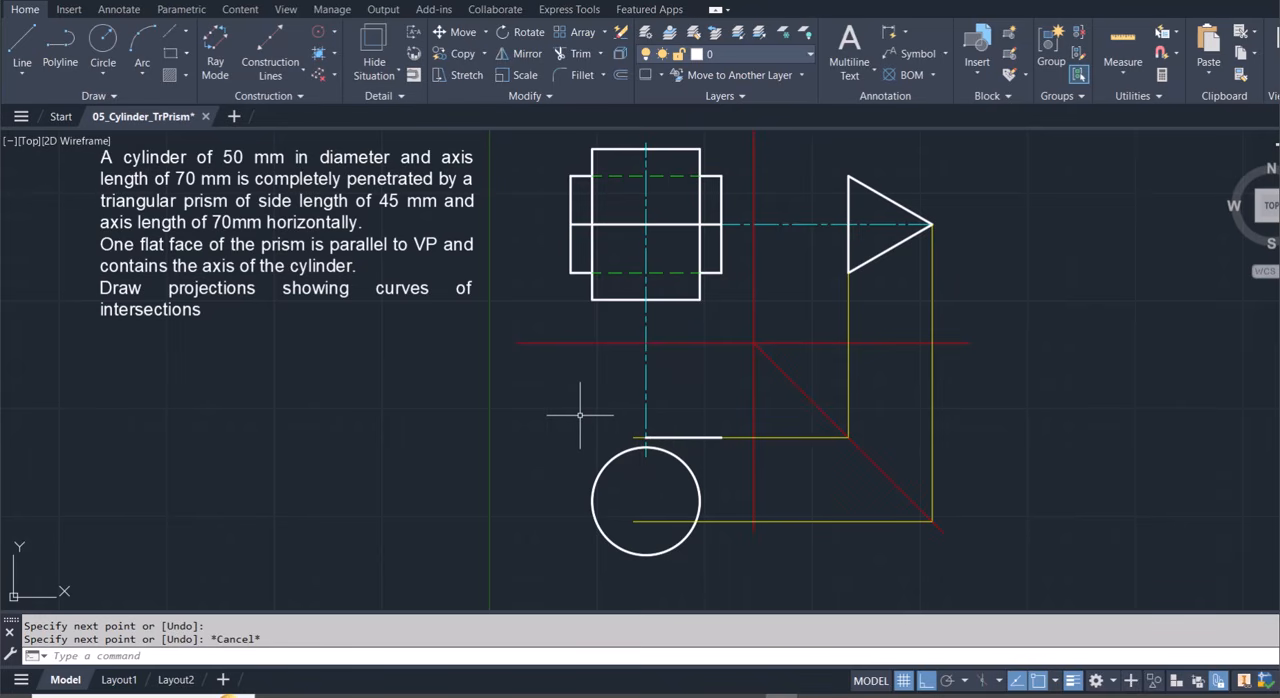
Draw the prism's right end down to the lower projection line and its lower edge back to the cylinder axis.
key("l")
key("Return")
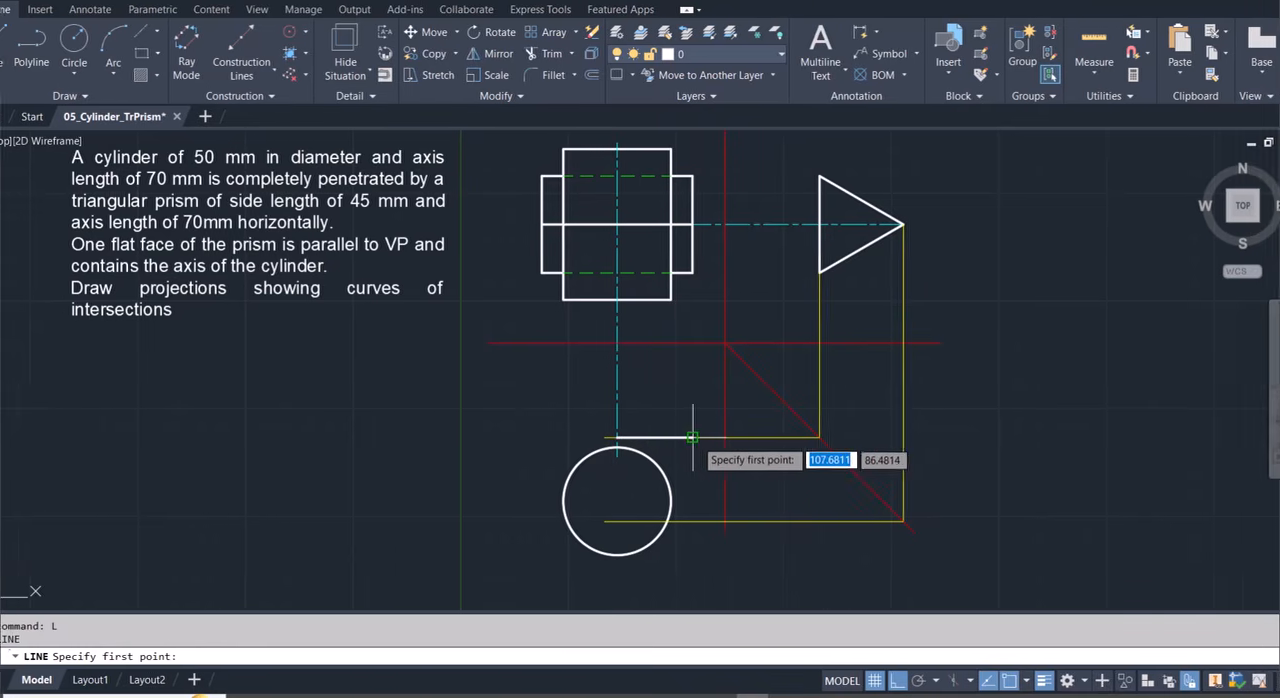
left_click(697, 437)
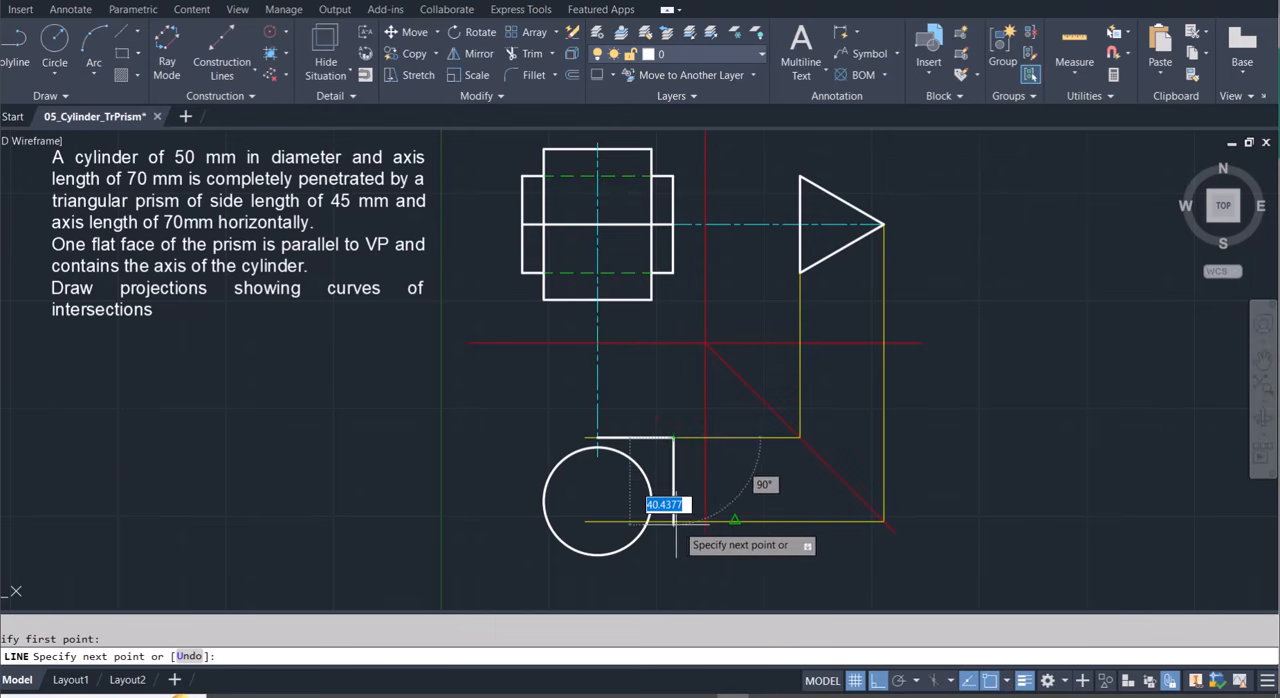
left_click(673, 521)
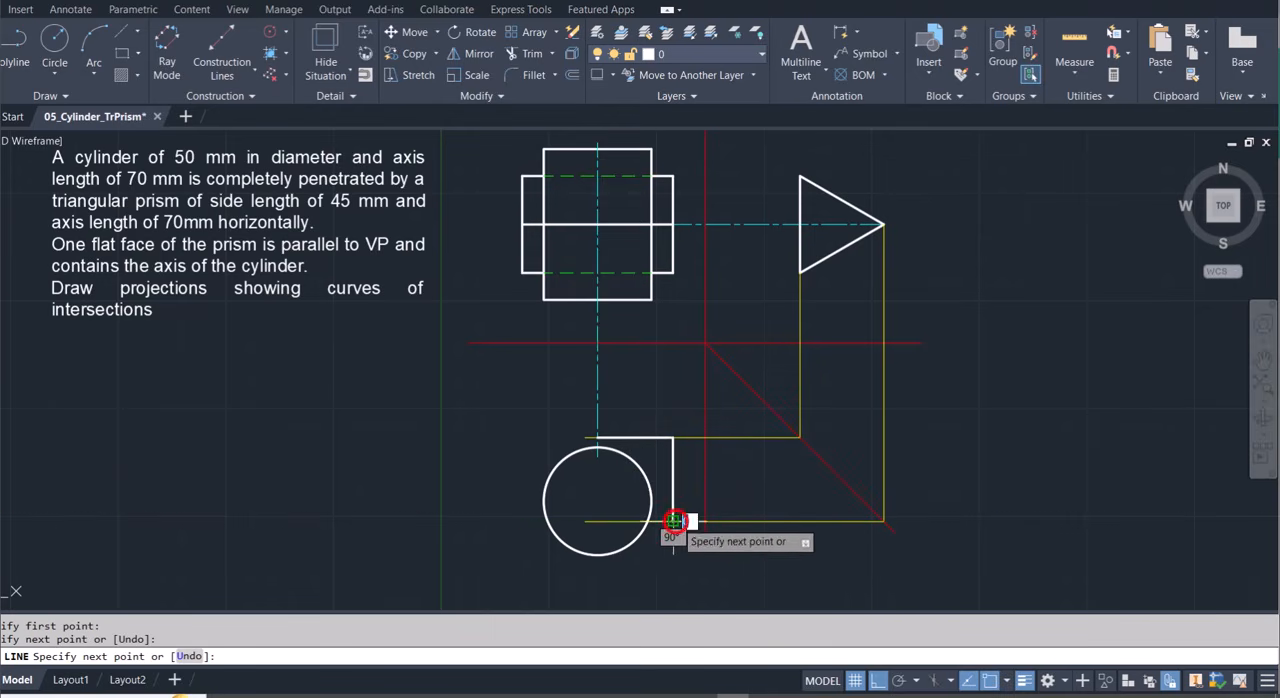
left_click(599, 521)
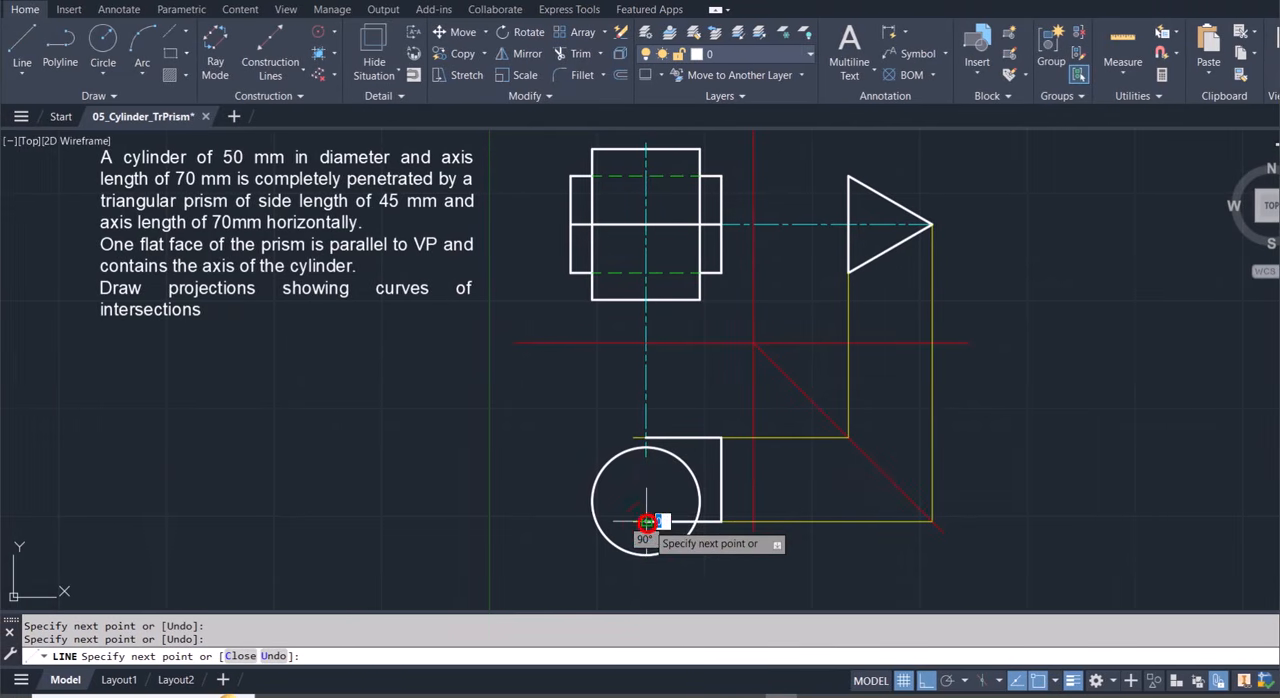
key("Escape")
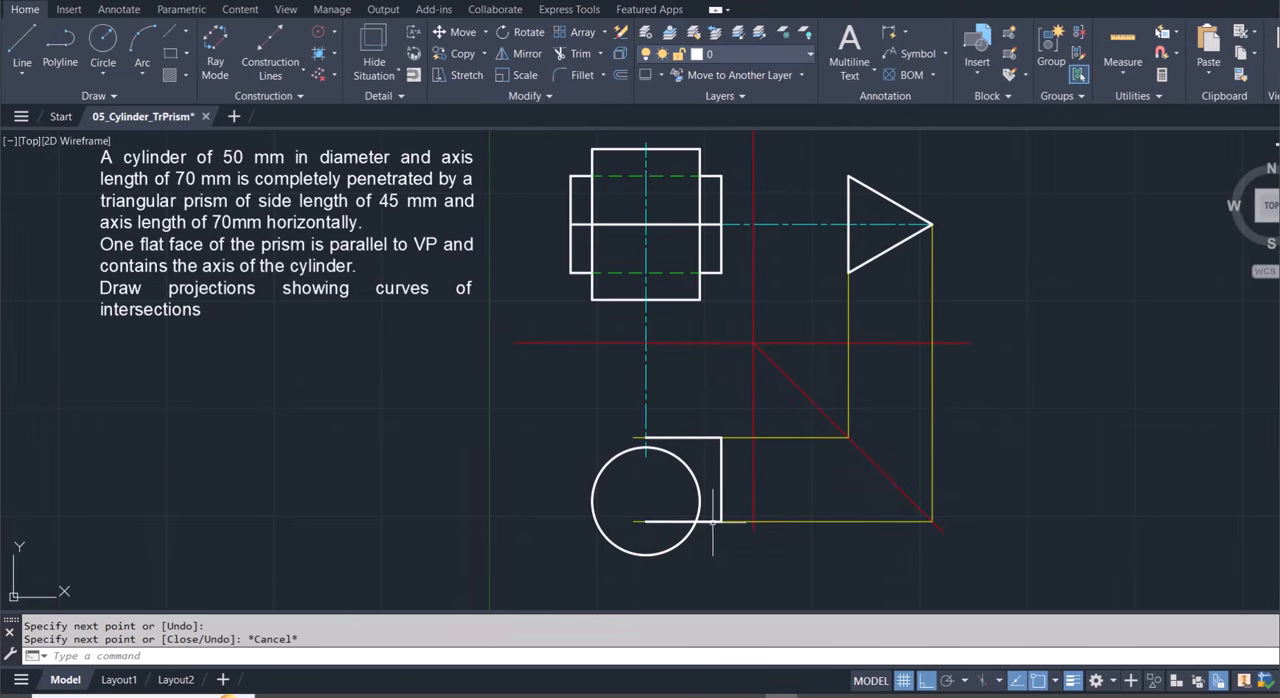
Mirror the three prism outline lines in the plan about the vertical cylinder axis, keeping the source objects.
left_click(711, 521)
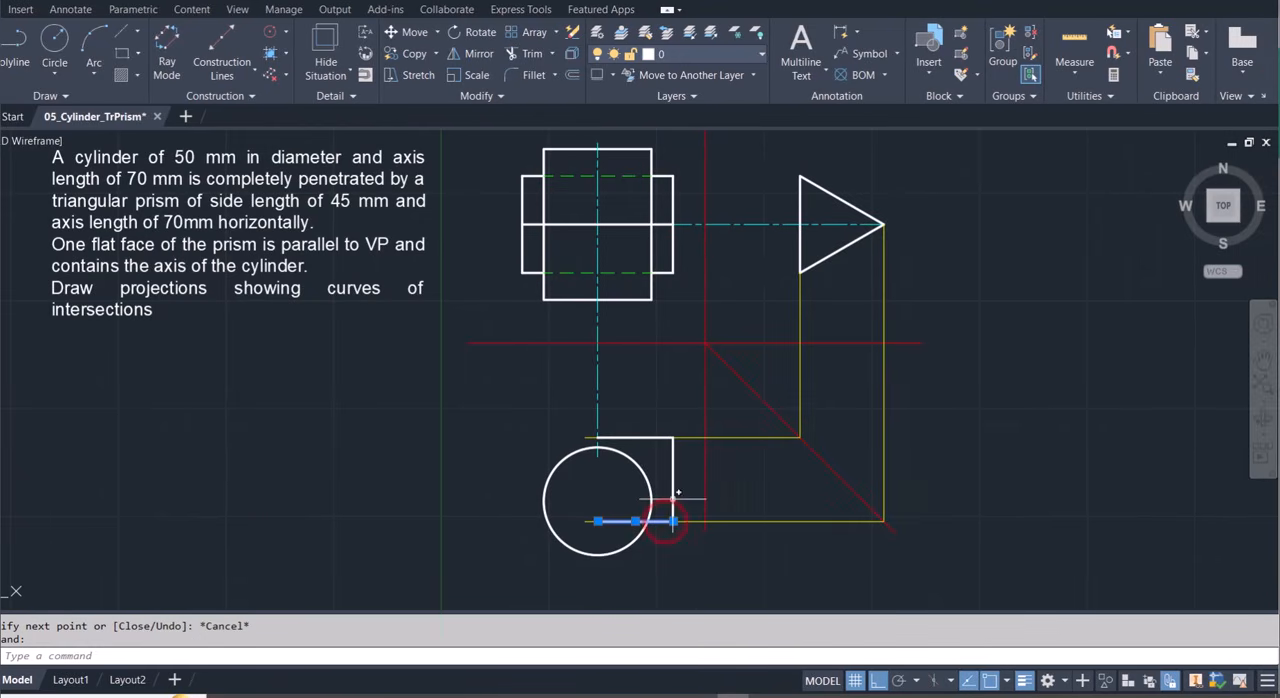
left_click(672, 497)
left_click(655, 438)
key("Return")
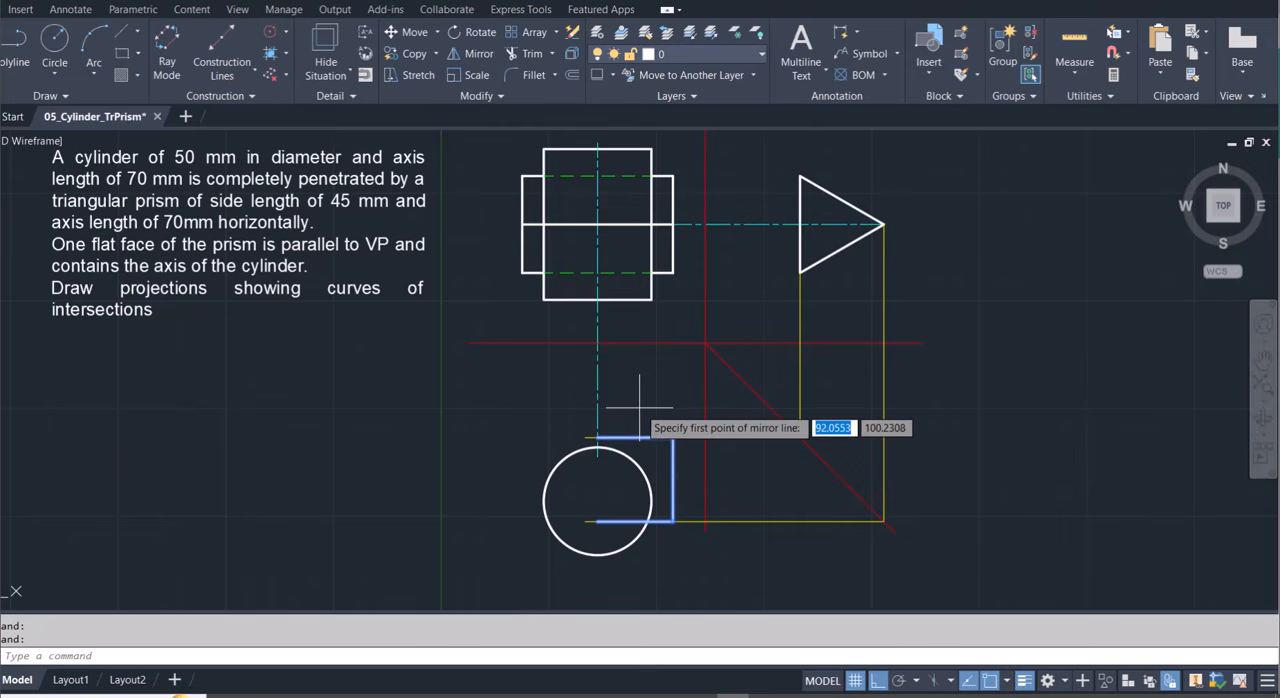
left_click(630, 437)
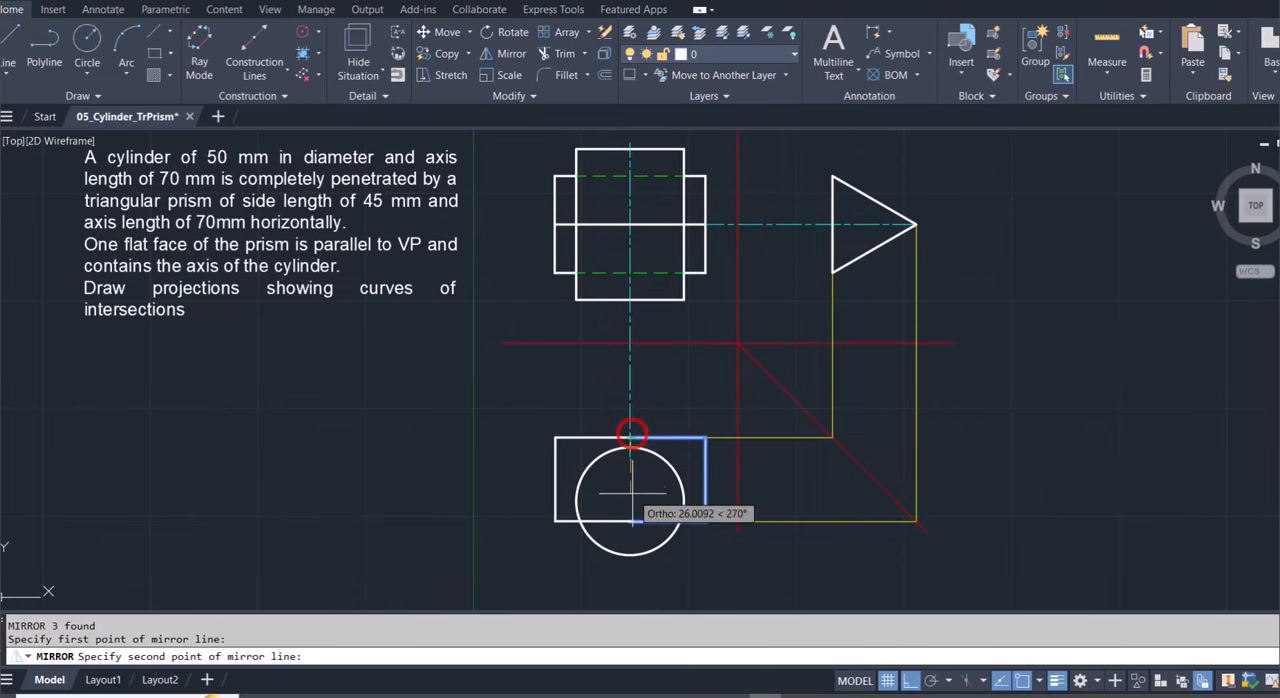
left_click(630, 521)
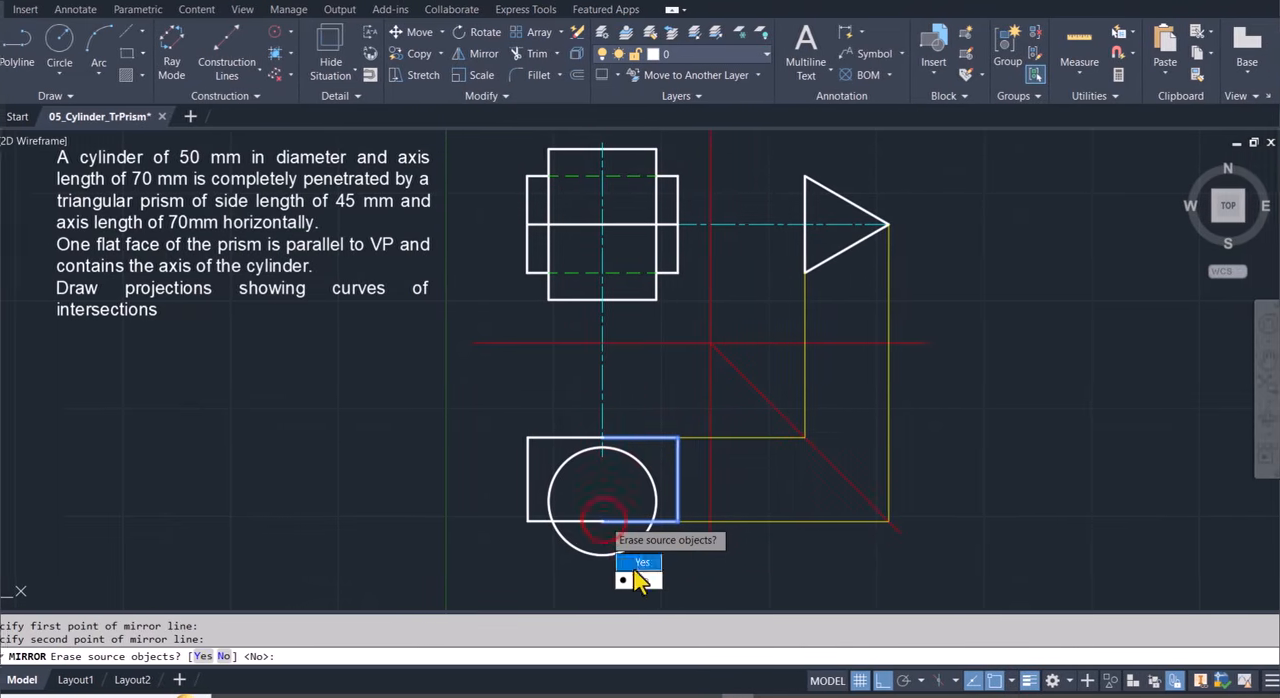
left_click(632, 579)
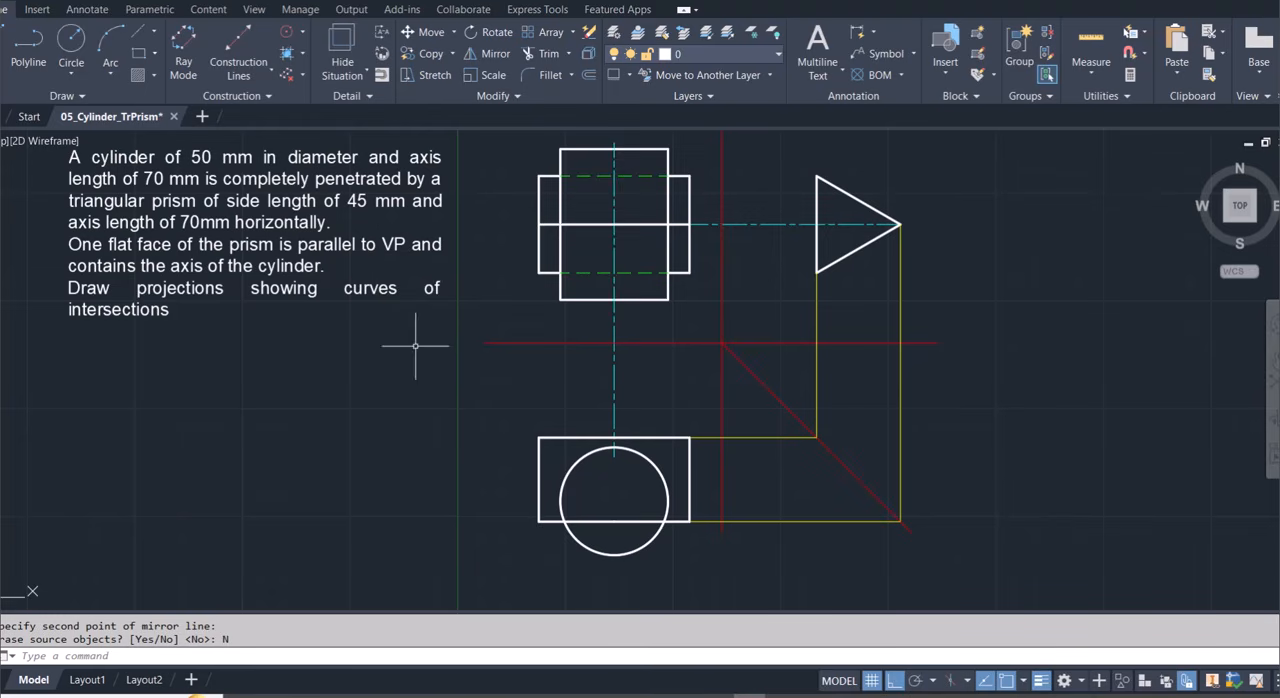
Move the circle so its center lies on the midpoint of the plan rectangle's upper edge.
left_click(663, 483)
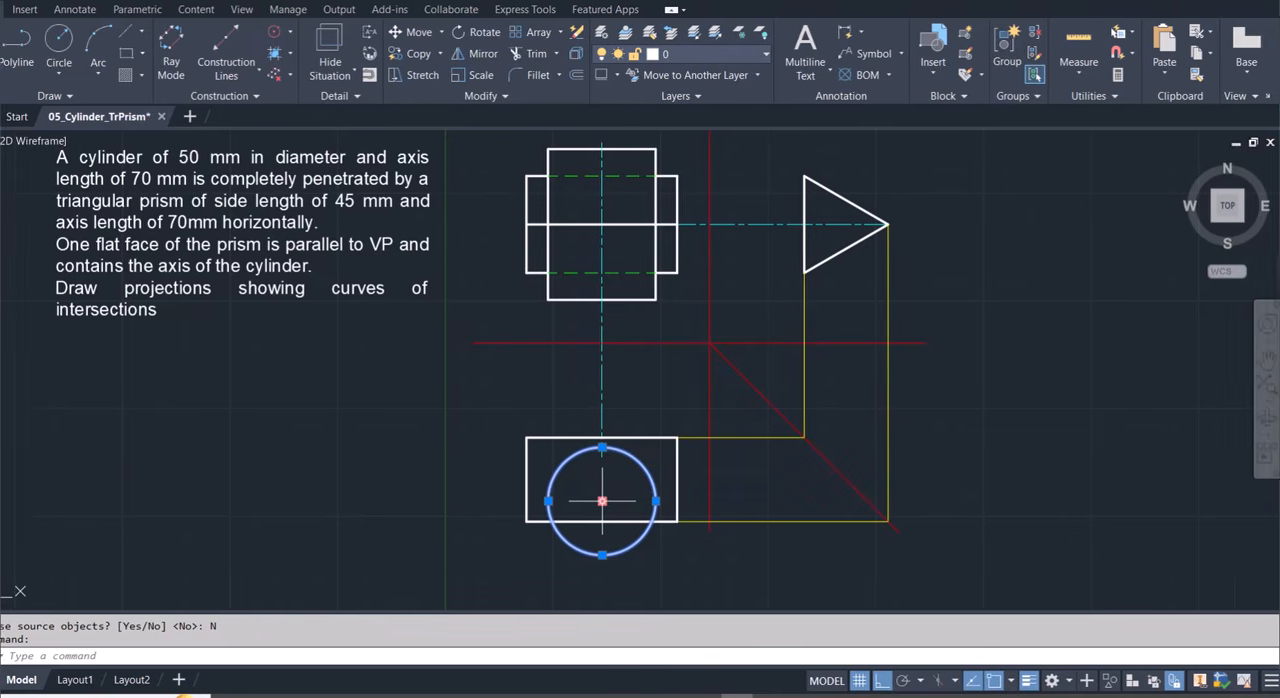
left_click(597, 500)
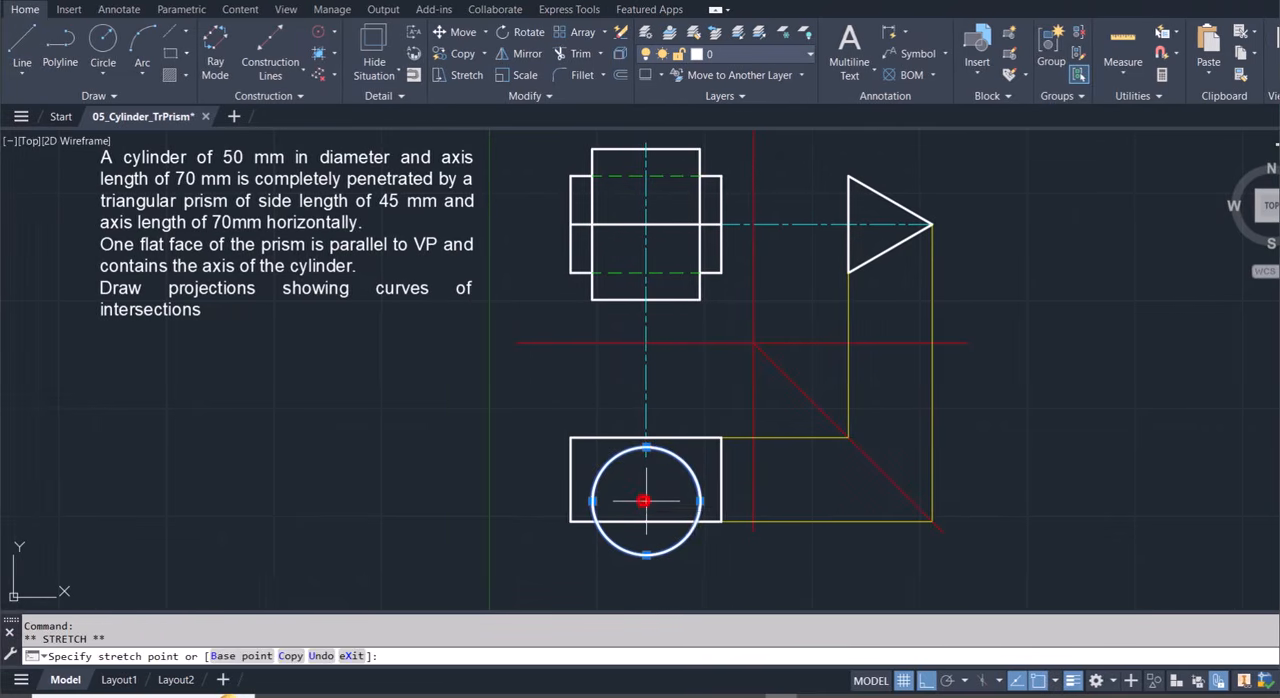
left_click(646, 436)
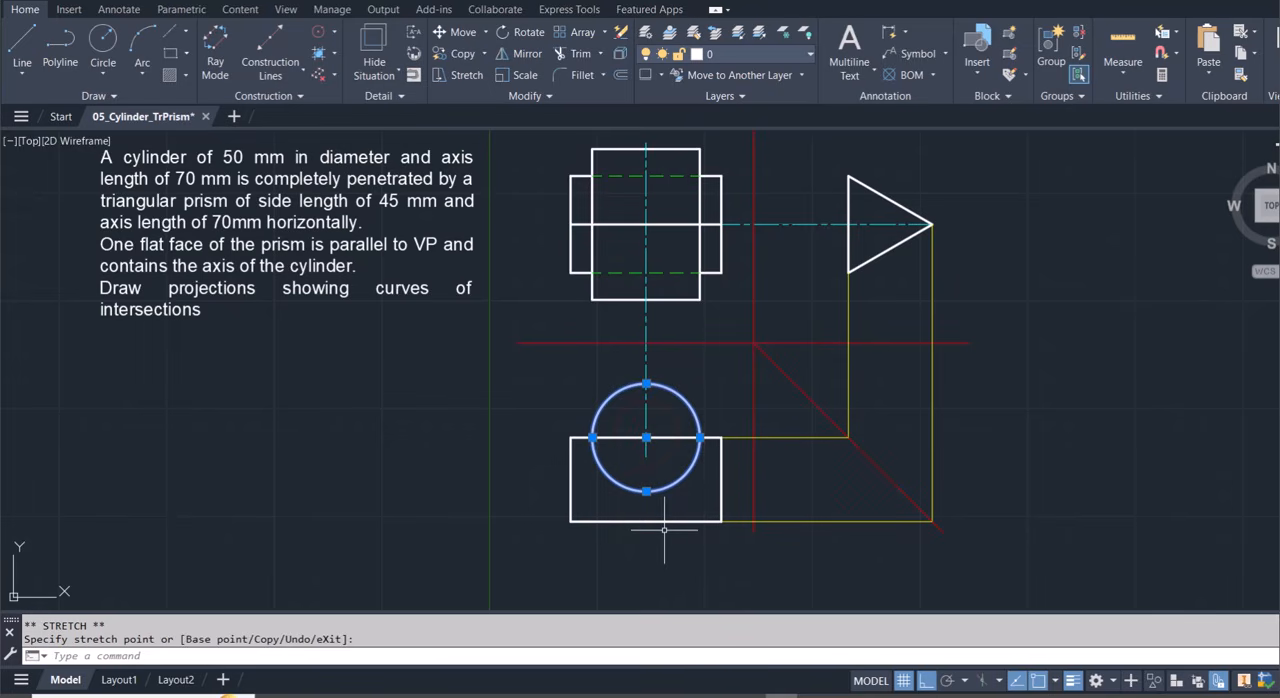
key("Escape")
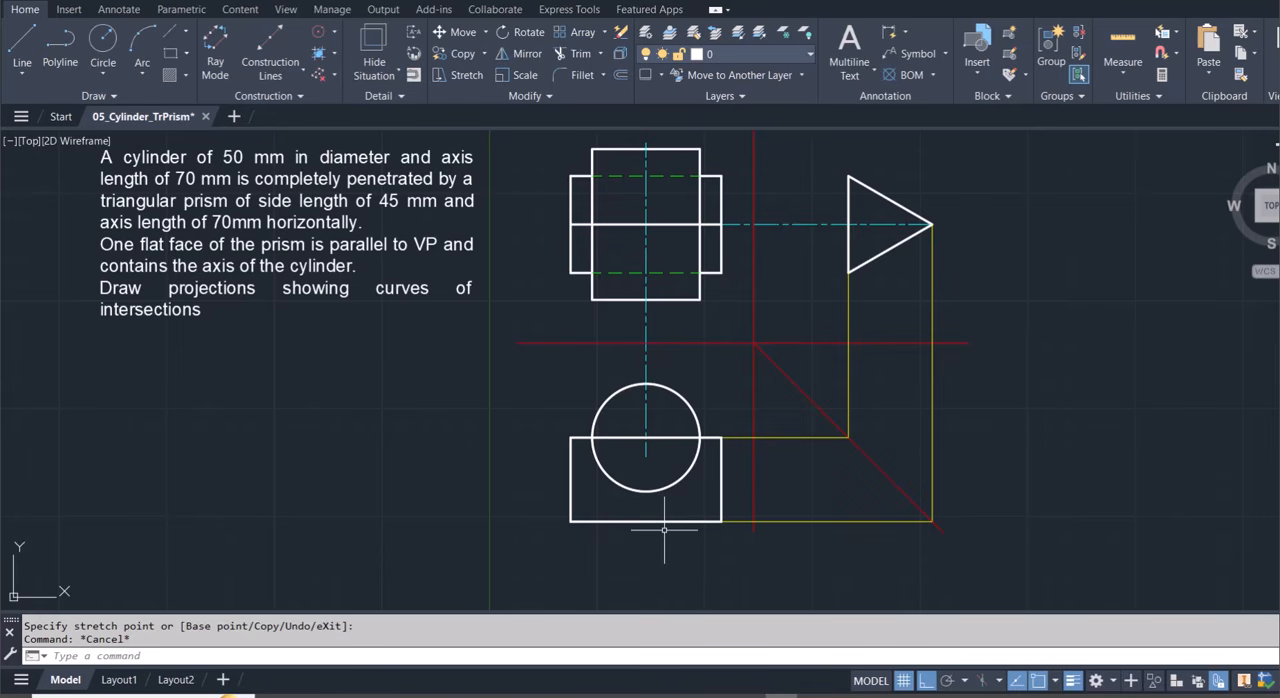
Shorten both halves of the plan rectangle's upper edge back to the circle's left and right quadrants.
left_click(664, 437)
left_click(617, 437)
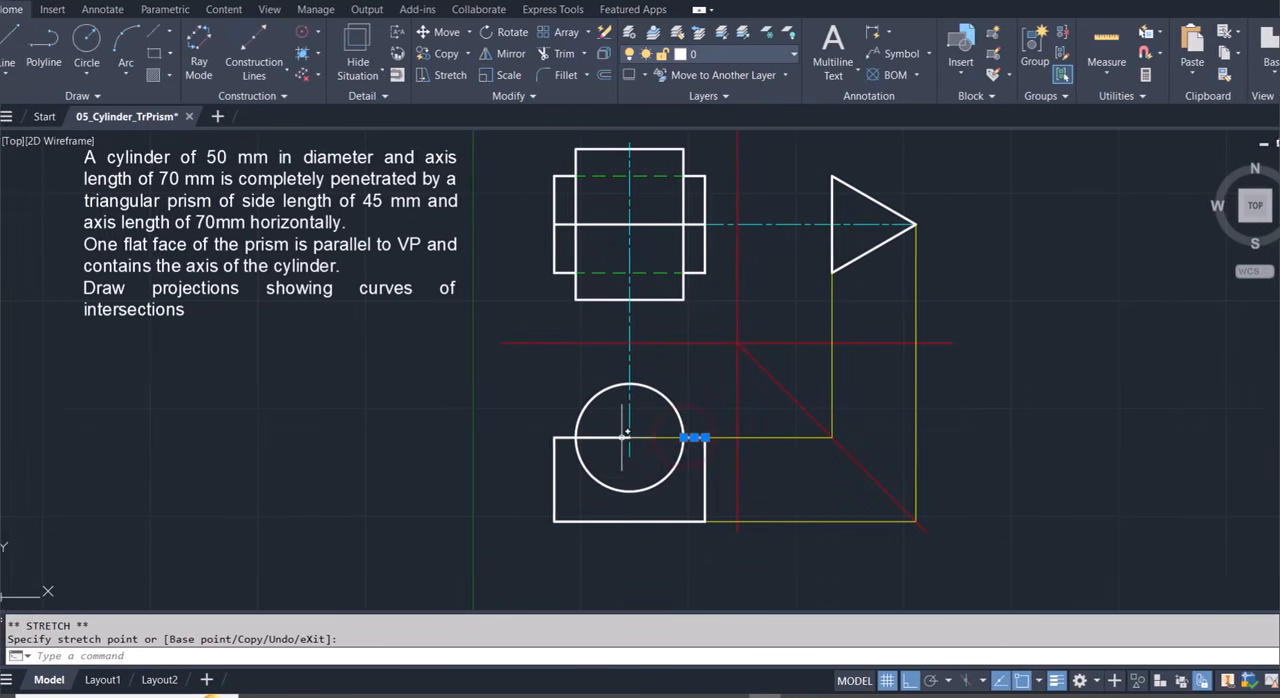
left_click(637, 437)
left_click(646, 437)
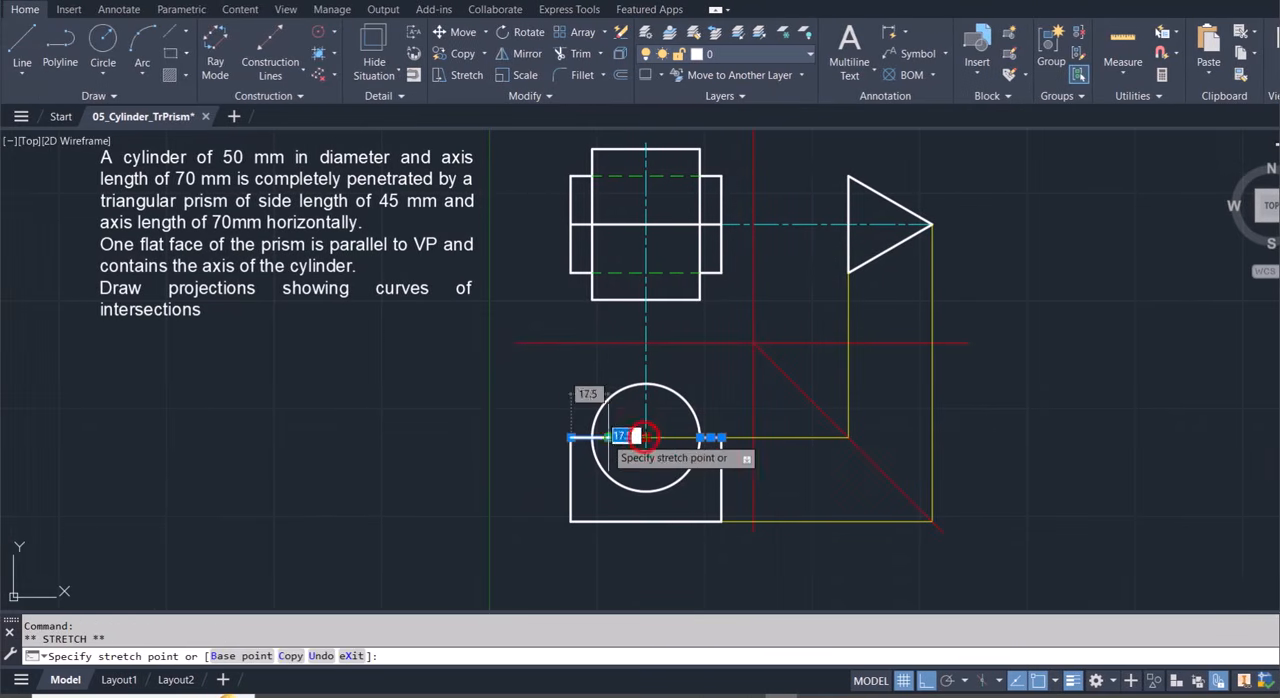
key("ctrl+z")
key("ctrl+z")
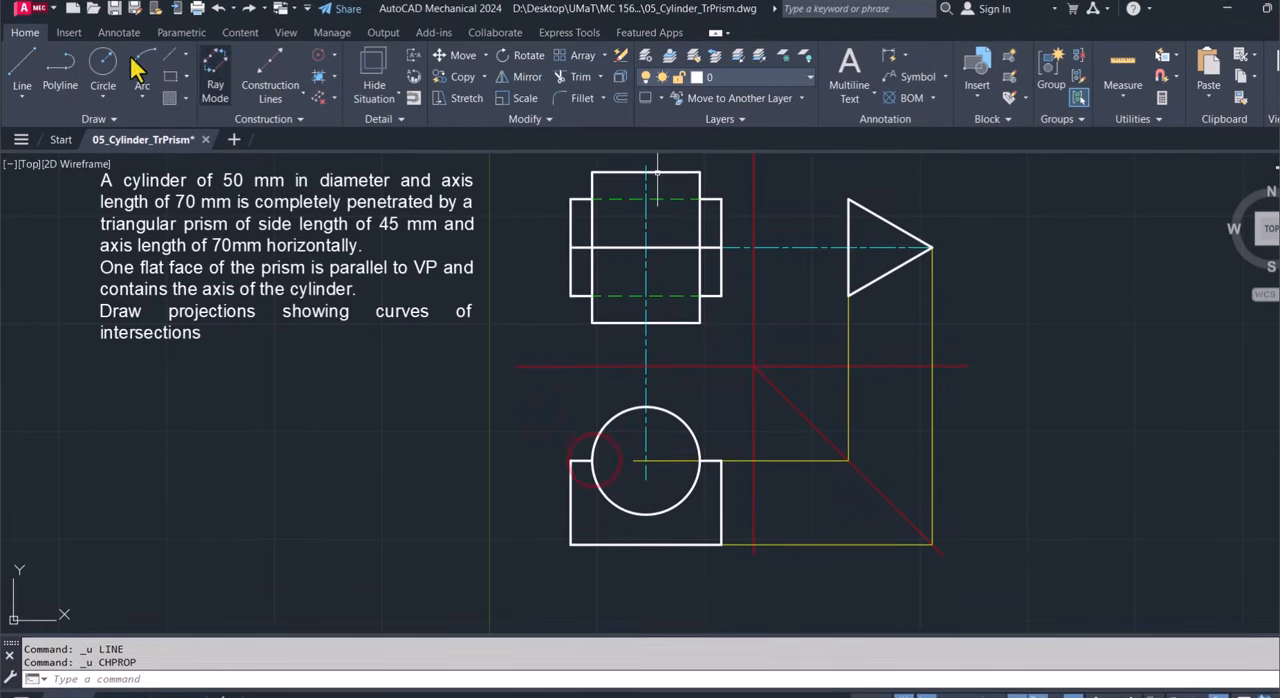
On the Hidden layer, draw a horizontal line across the circle between its left and right quadrants.
left_click(25, 70)
left_click(731, 80)
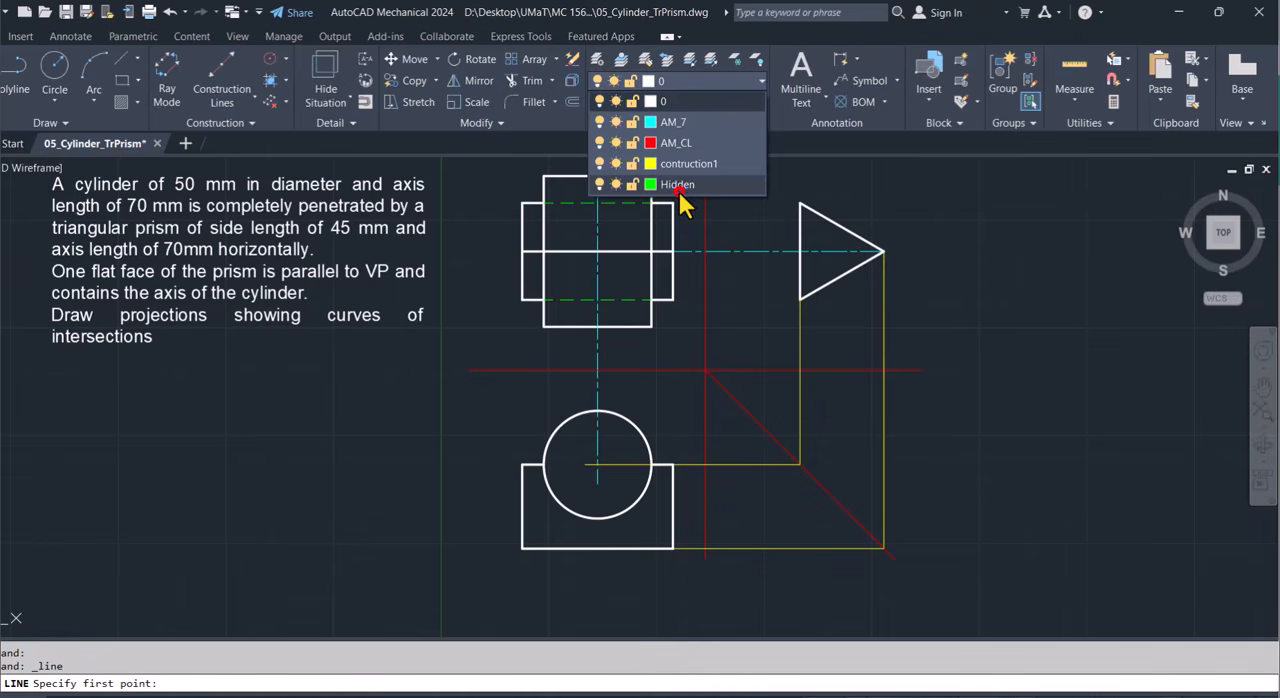
left_click(678, 189)
left_click(590, 438)
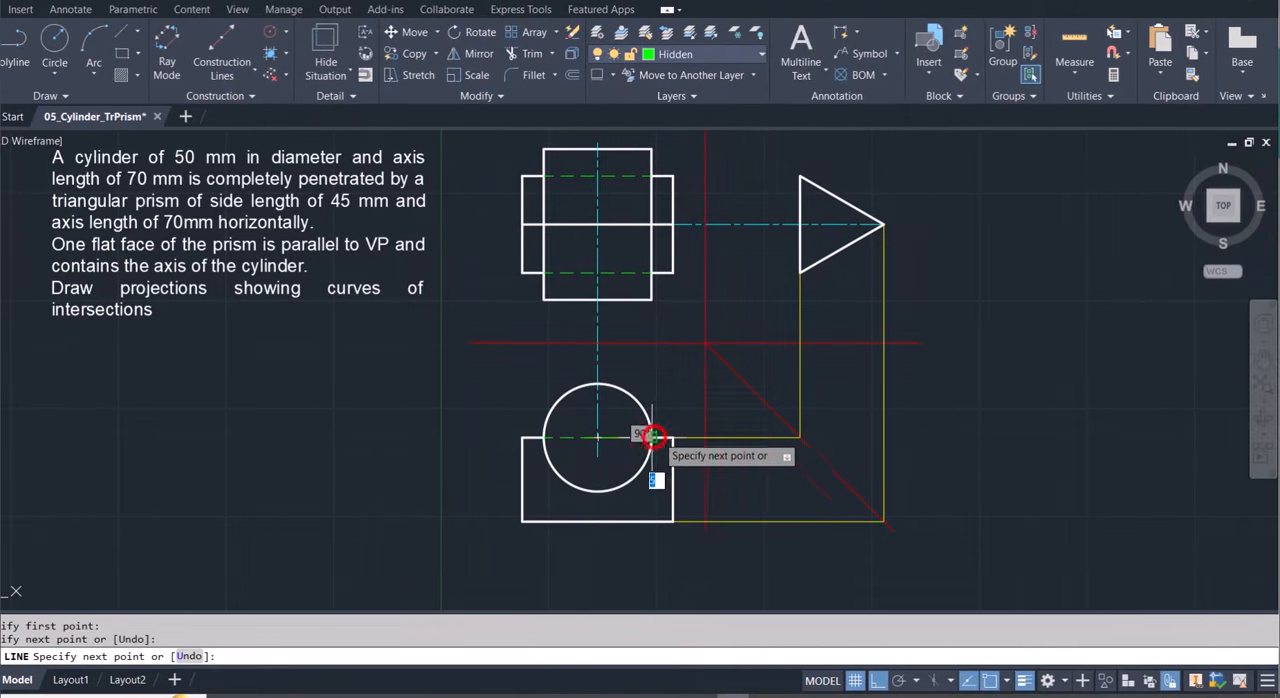
key("Escape")
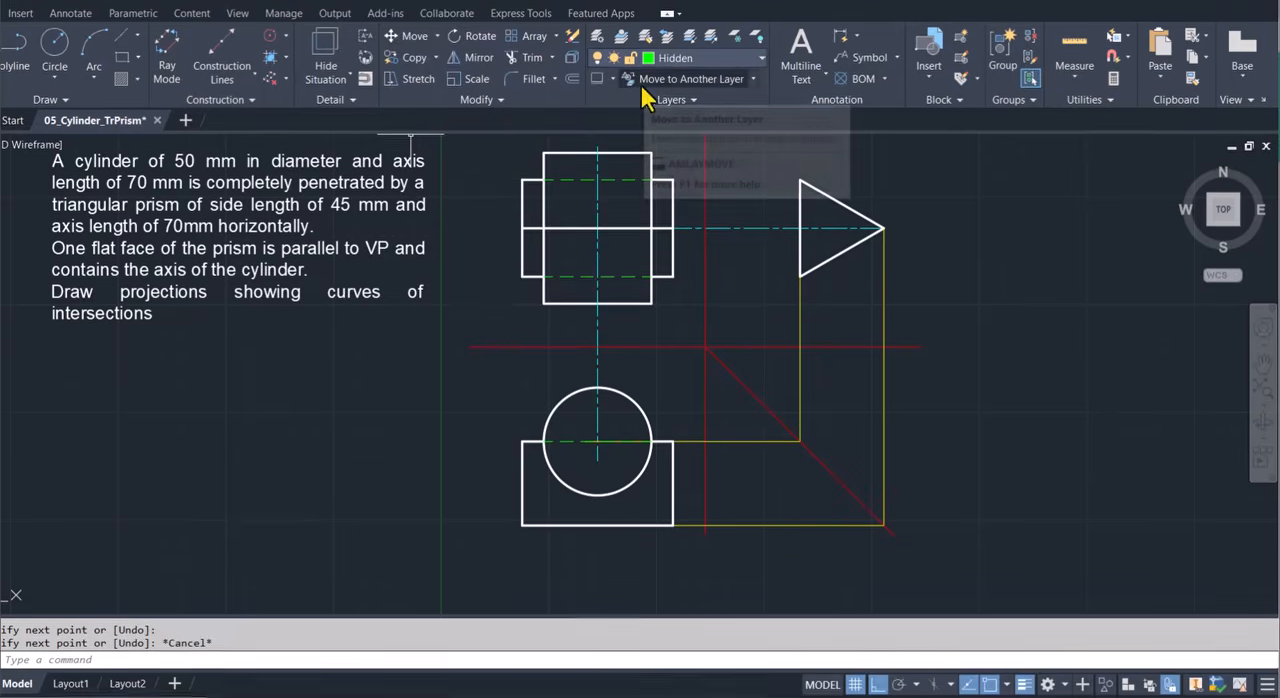
On the contruction1 layer, draw a horizontal line rightward from the circle's top quadrant past the 45° line.
left_click(699, 51)
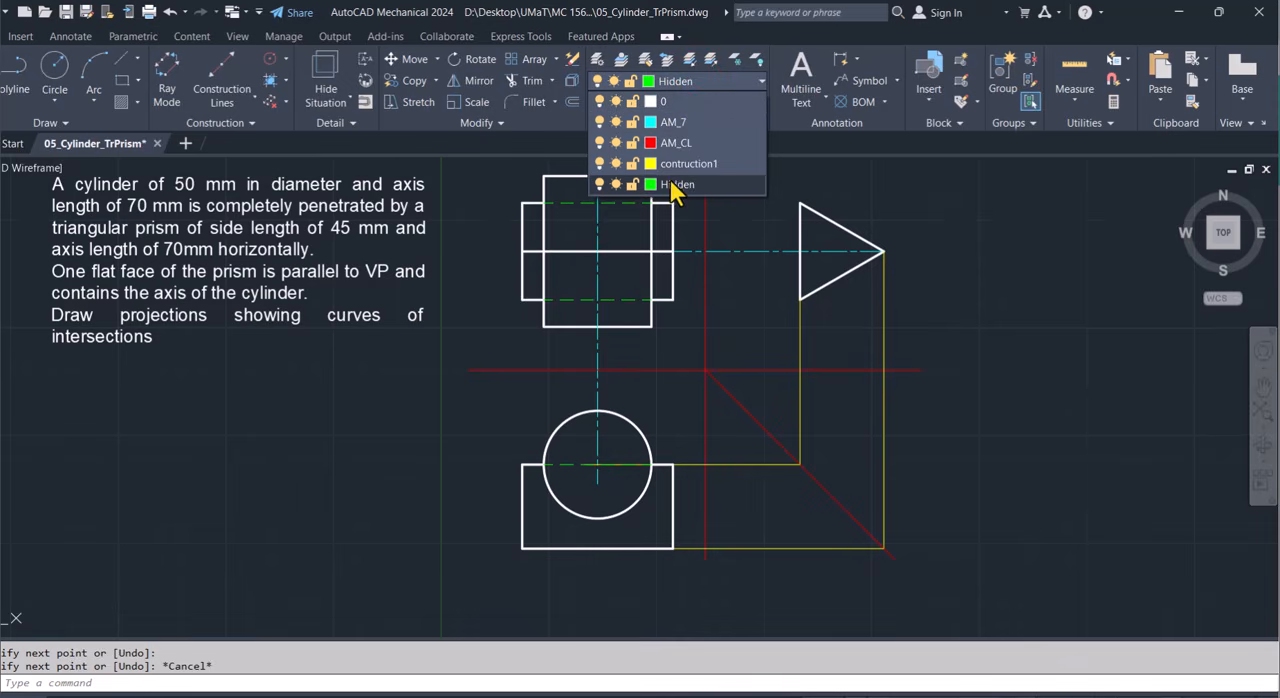
left_click(691, 163)
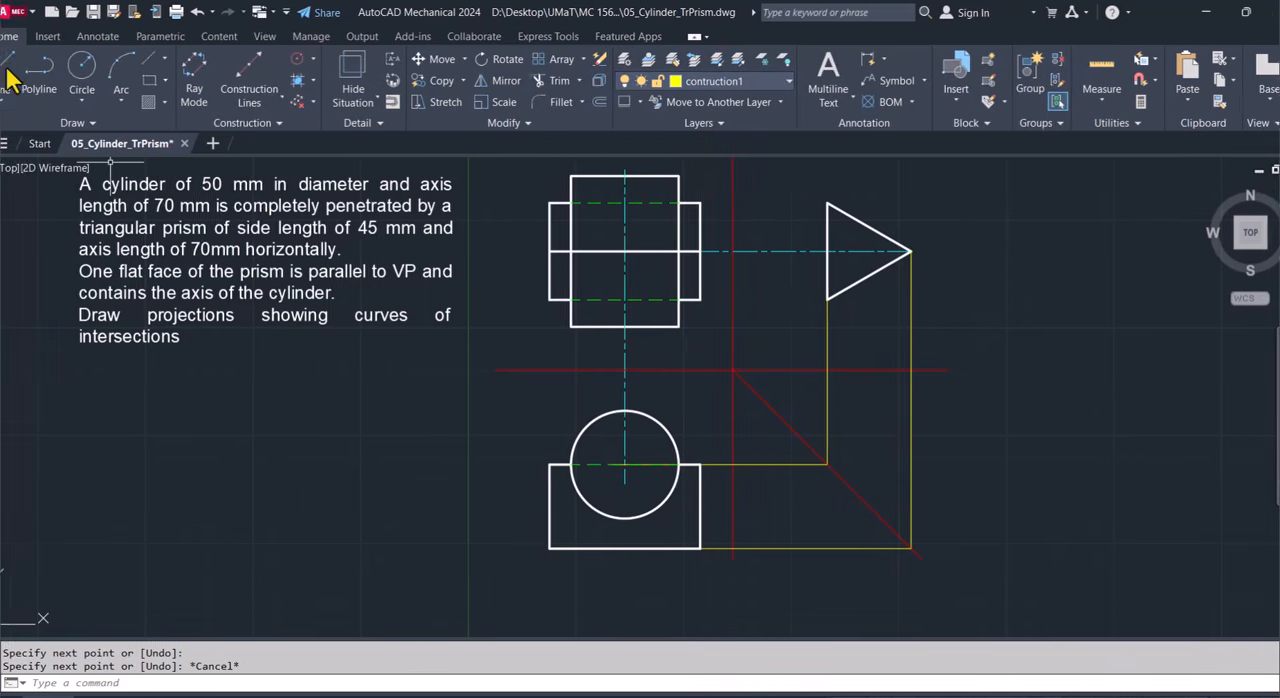
left_click(22, 72)
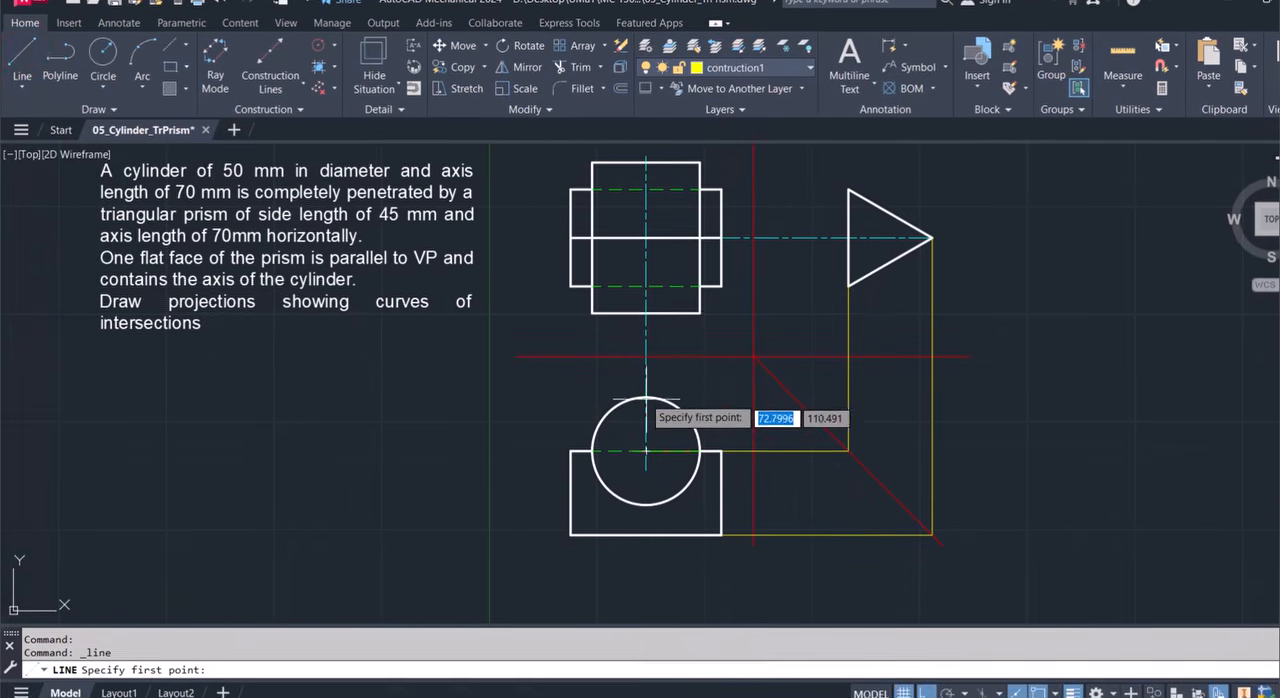
left_click(645, 411)
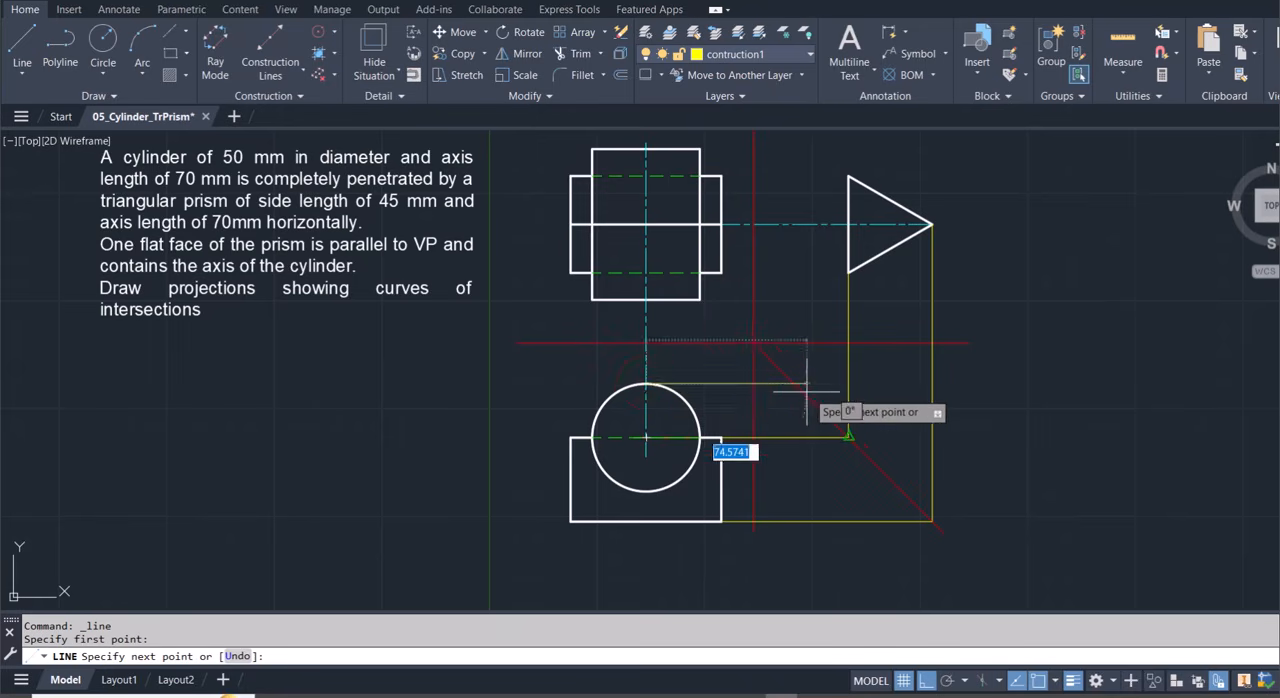
left_click(823, 386)
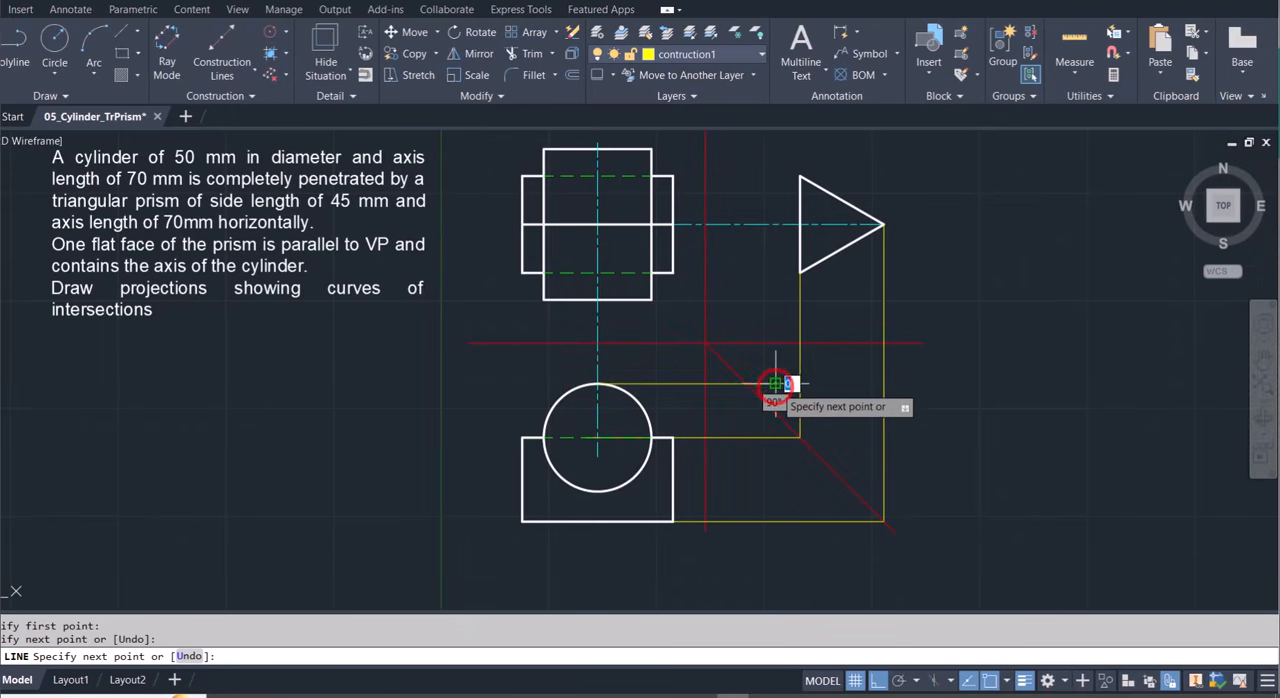
key("Escape")
Draw a horizontal line rightward from the circle's bottom quadrant past the apex projection line.
key("space")
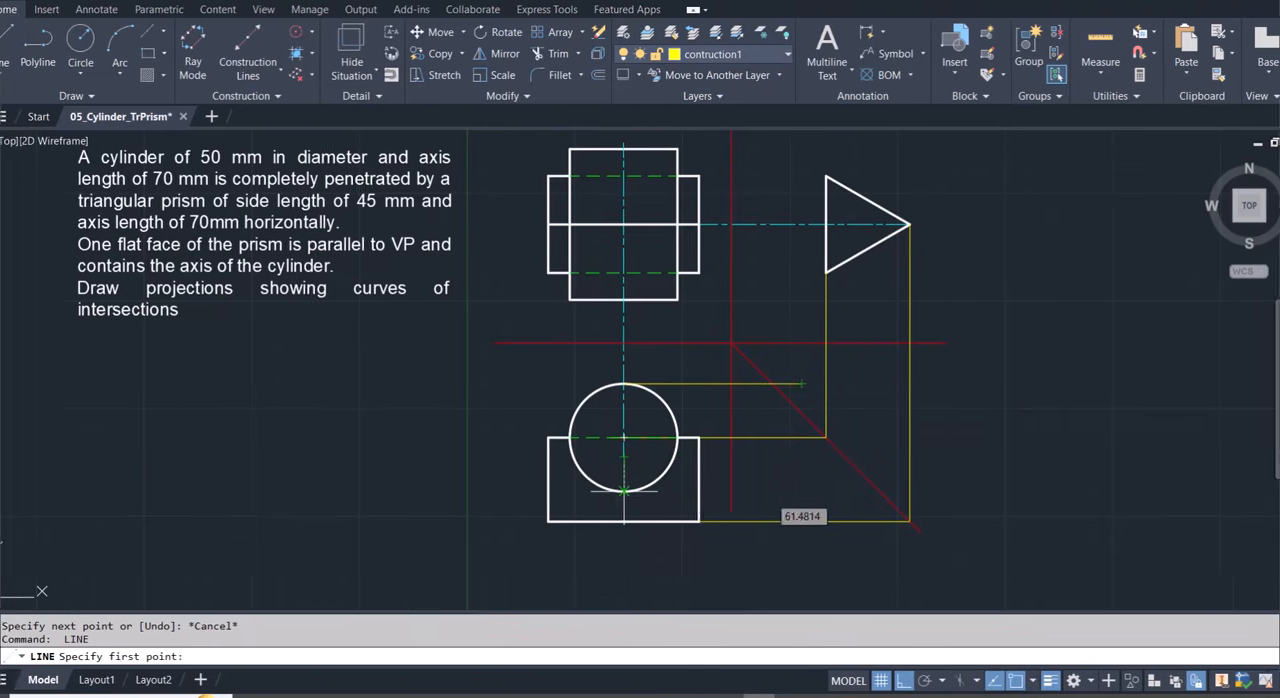
left_click(597, 497)
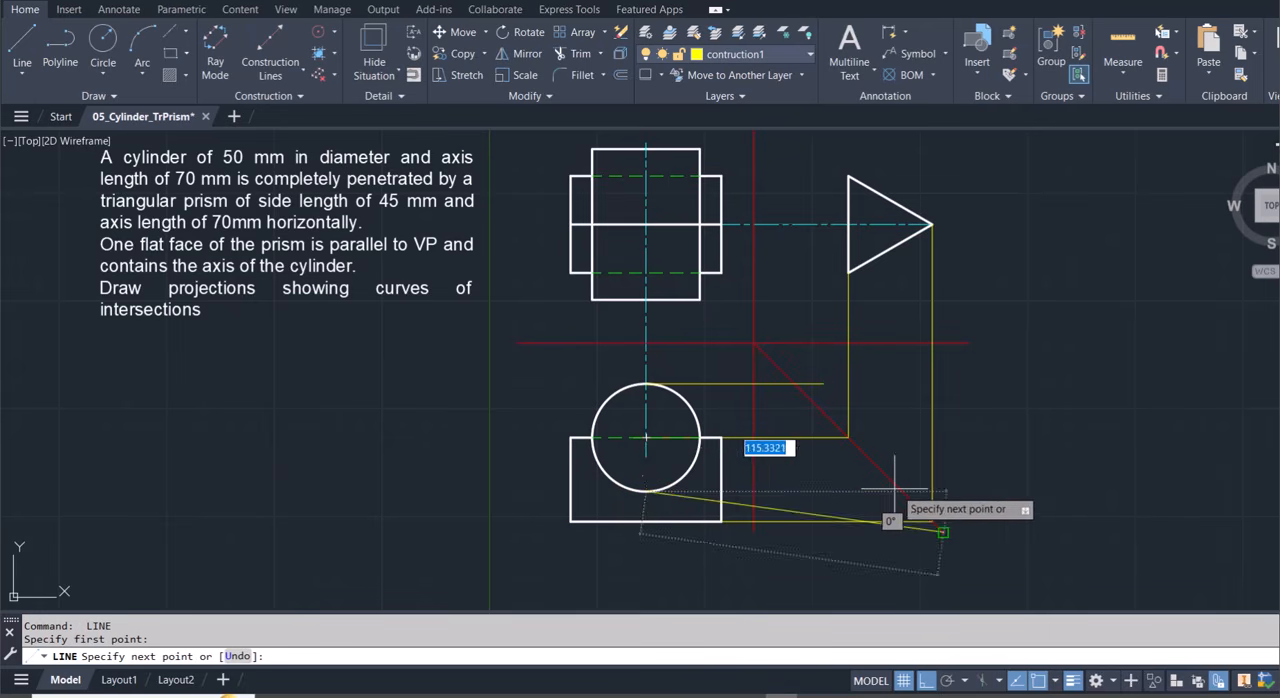
left_click(957, 491)
key("Escape")
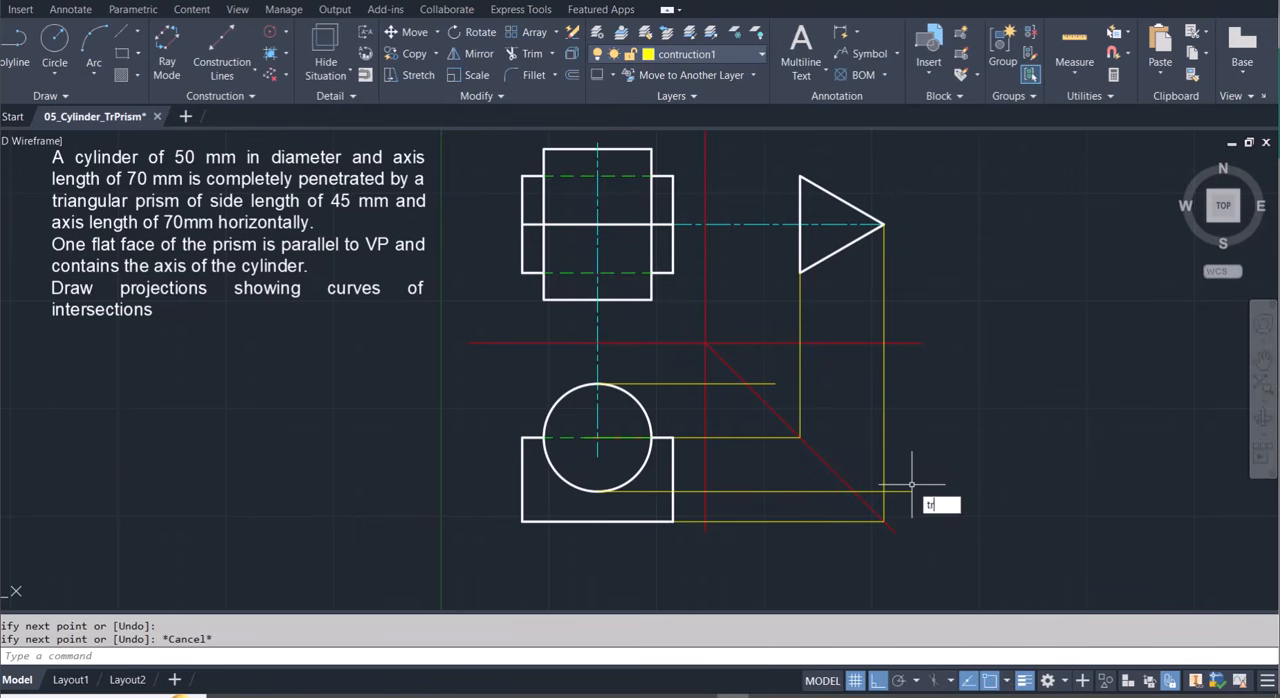
Trim the projection line from the circle's bottom quadrant back to the 45° line.
key("Return")
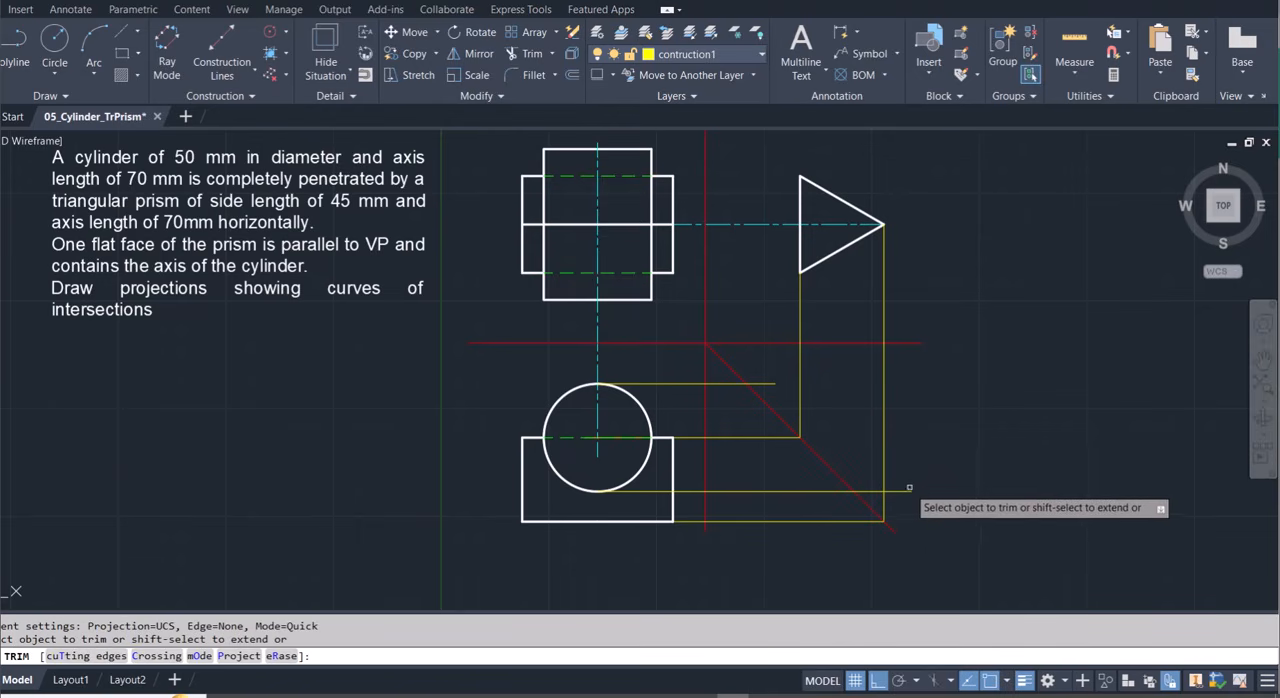
left_click(903, 490)
left_click(874, 490)
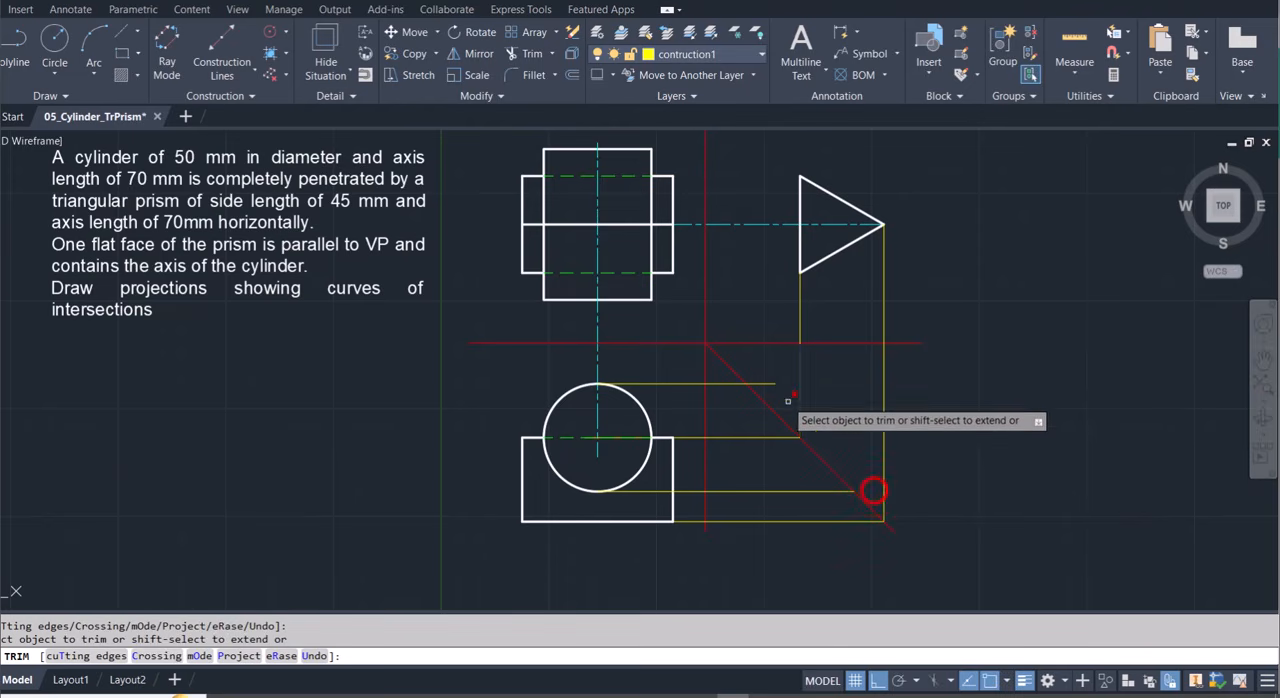
Trim the circle's top-quadrant projection line to the 45° line, and draw a vertical from the bottom-quadrant line's end up to the cylinder's top level.
left_click(769, 383)
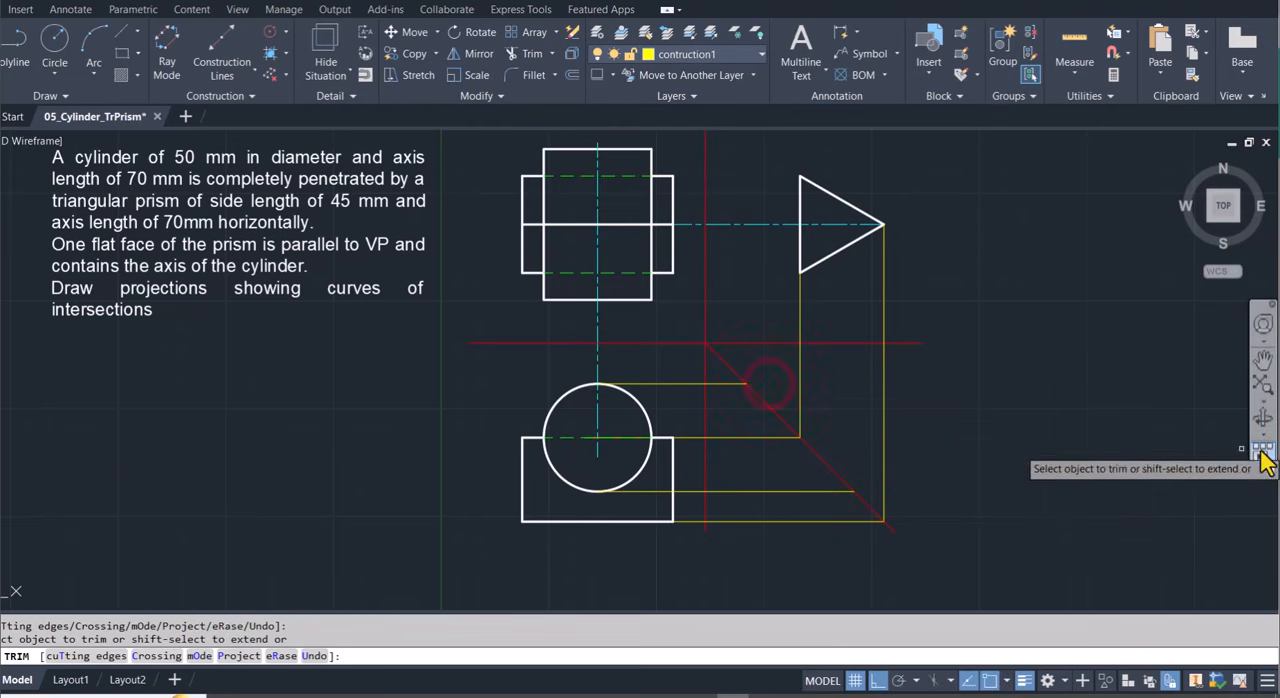
key("Escape")
type("l")
key("Return")
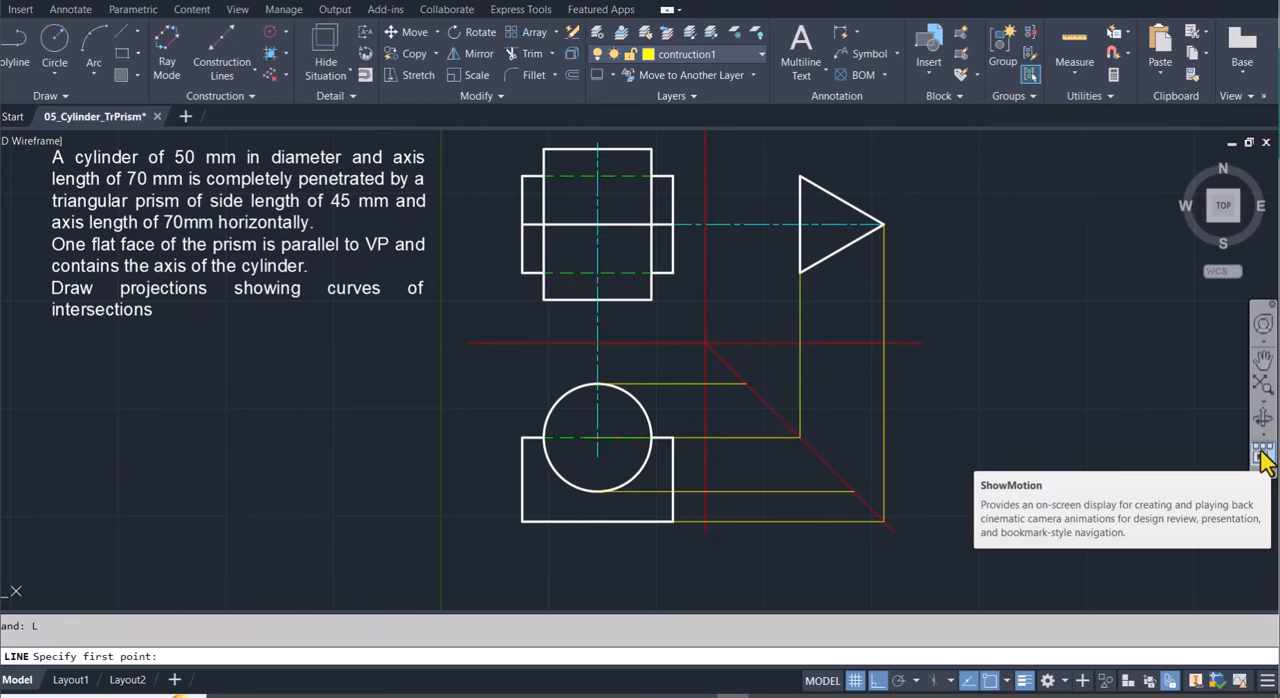
left_click(853, 490)
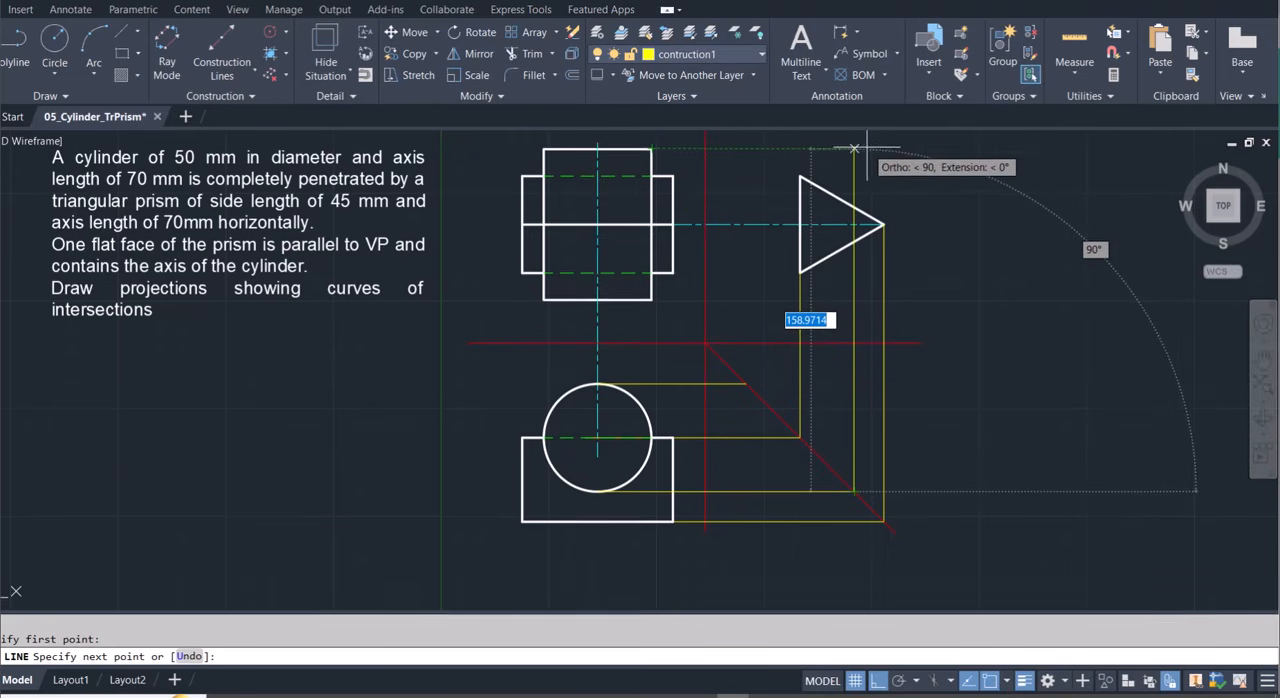
left_click(851, 148)
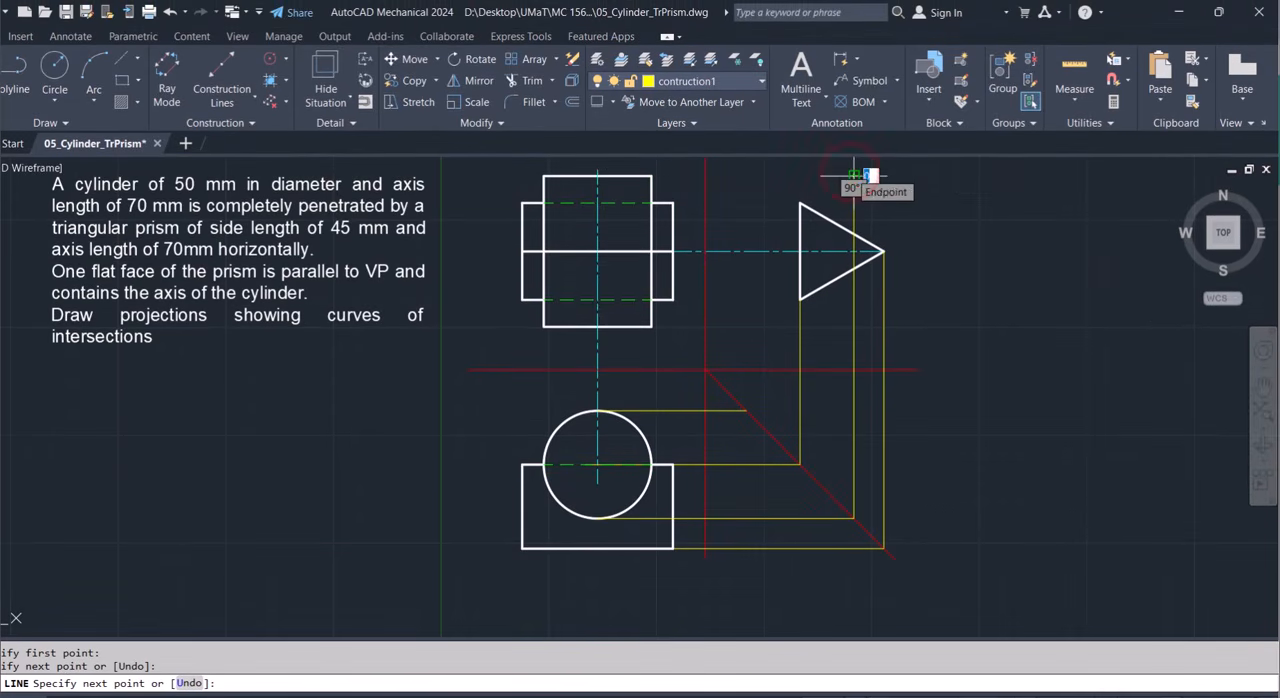
key("Escape")
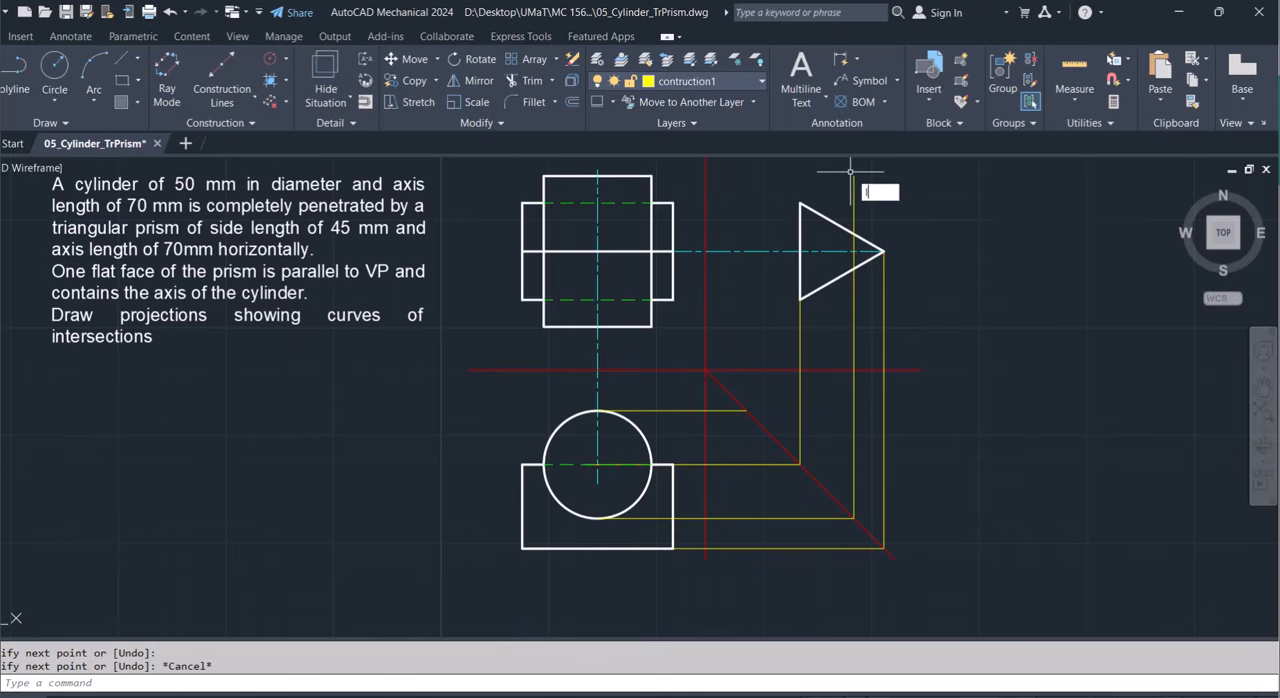
Draw a vertical line from the trimmed end of the top-quadrant projection line up to the cylinder's top level.
type("L")
key("Return")
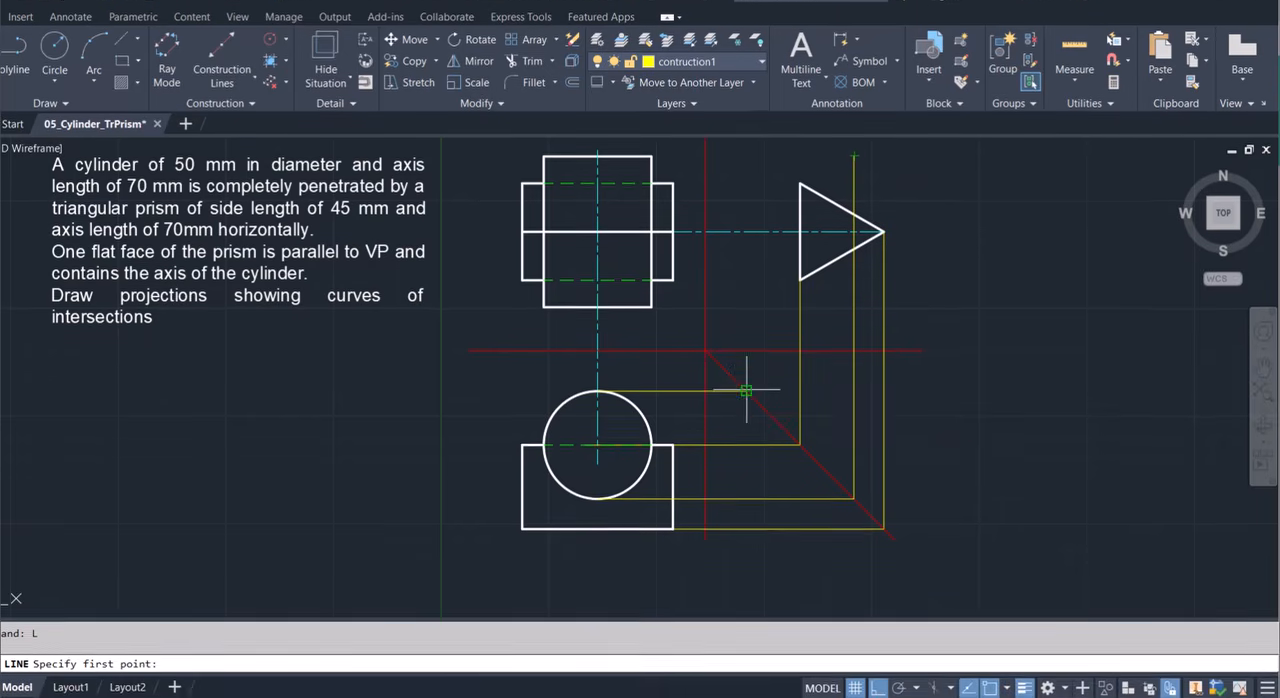
left_click(747, 391)
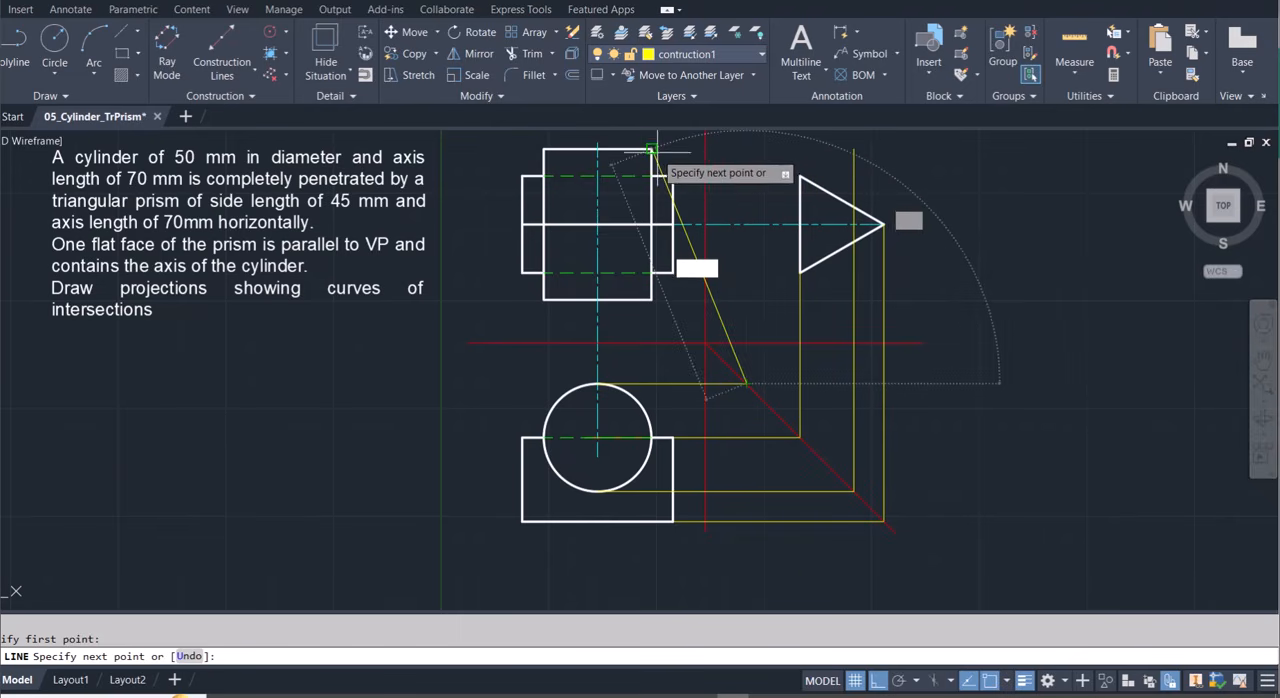
left_click(746, 172)
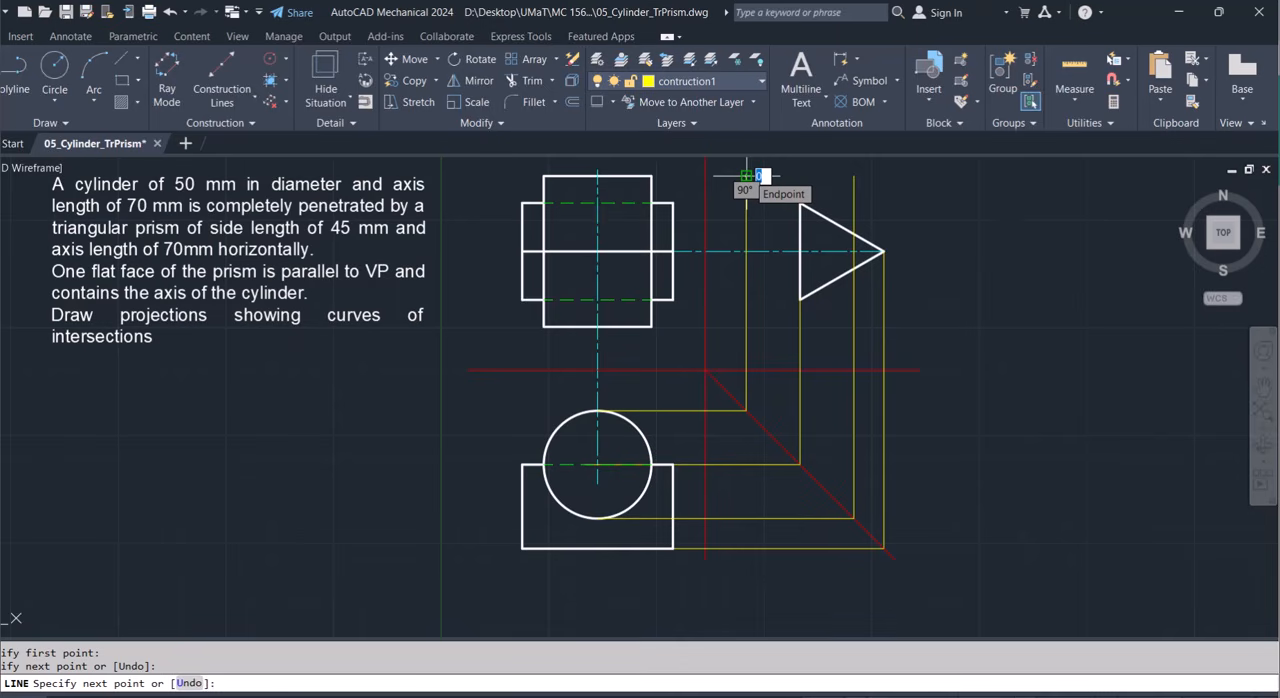
key("Escape")
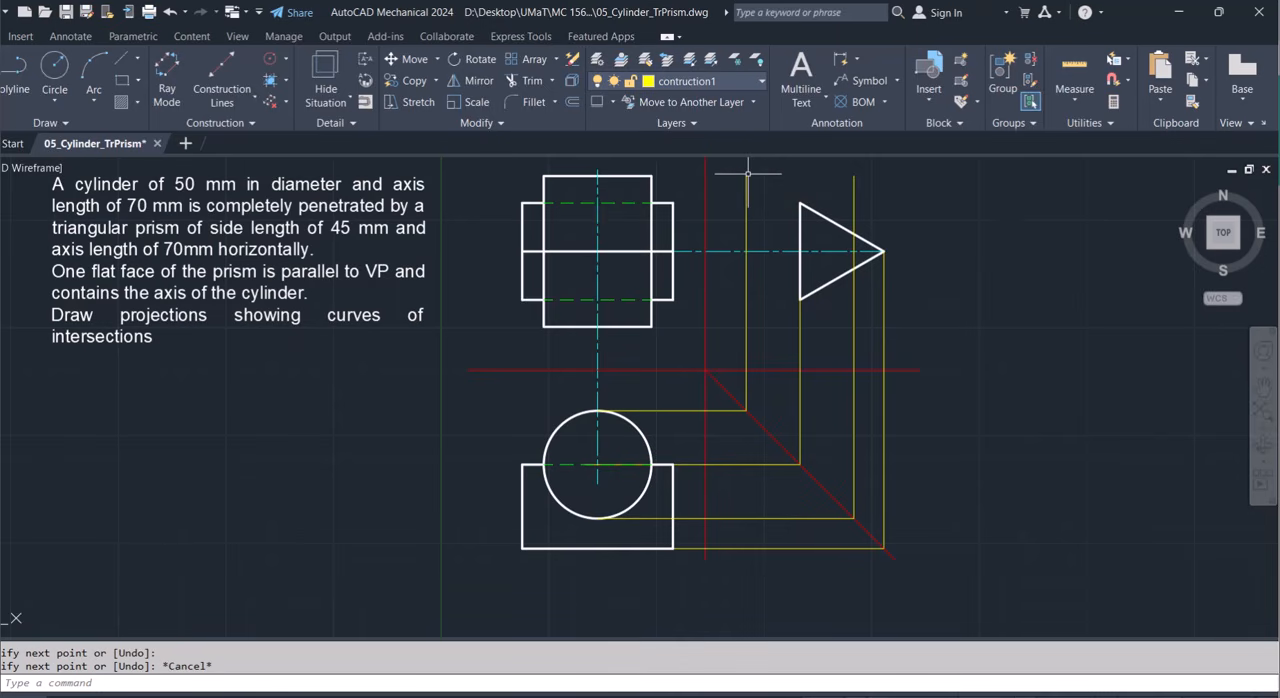
Copy the cylinder's front-view rectangle into the side view, placing its top-left corner on the upper end of the leftmost vertical projection line.
left_click(651, 186)
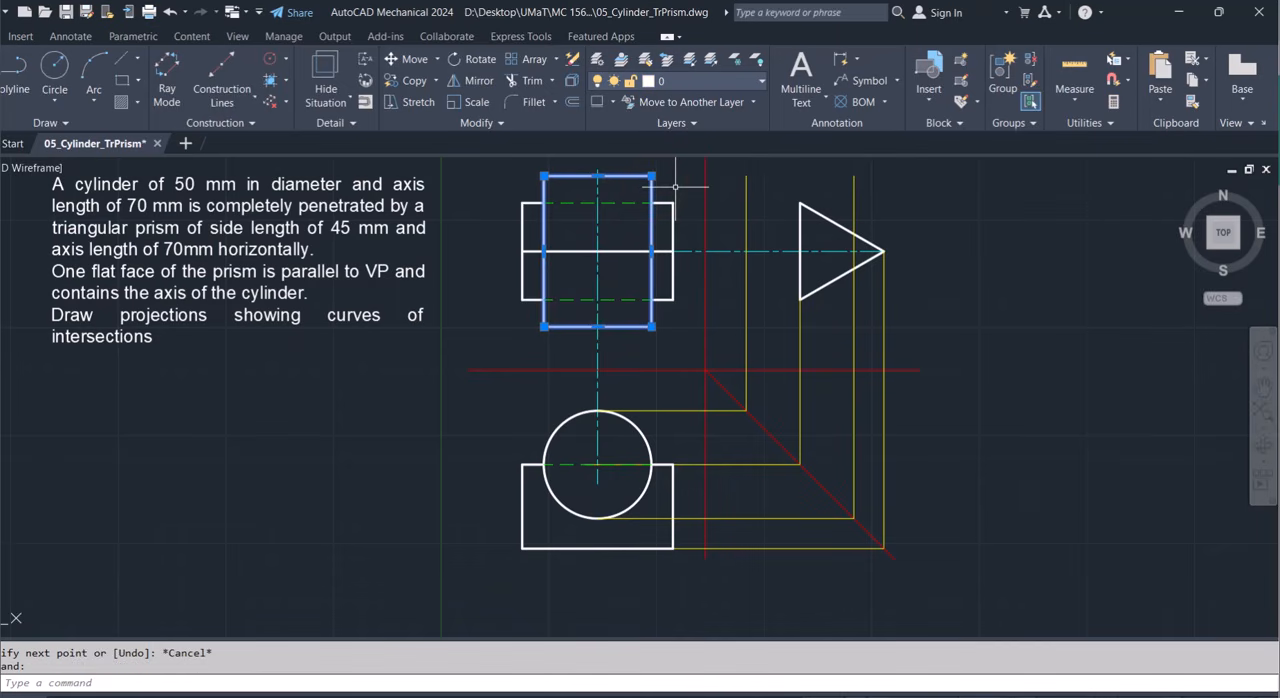
type("co")
key("Return")
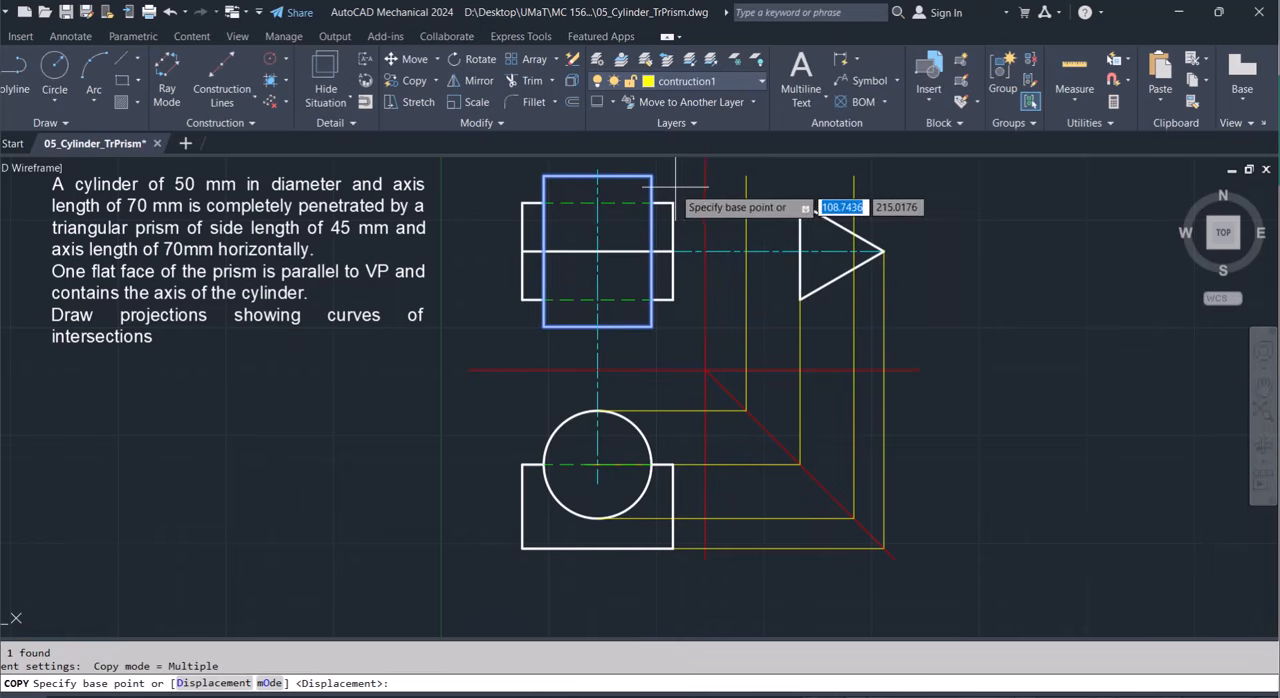
left_click(543, 176)
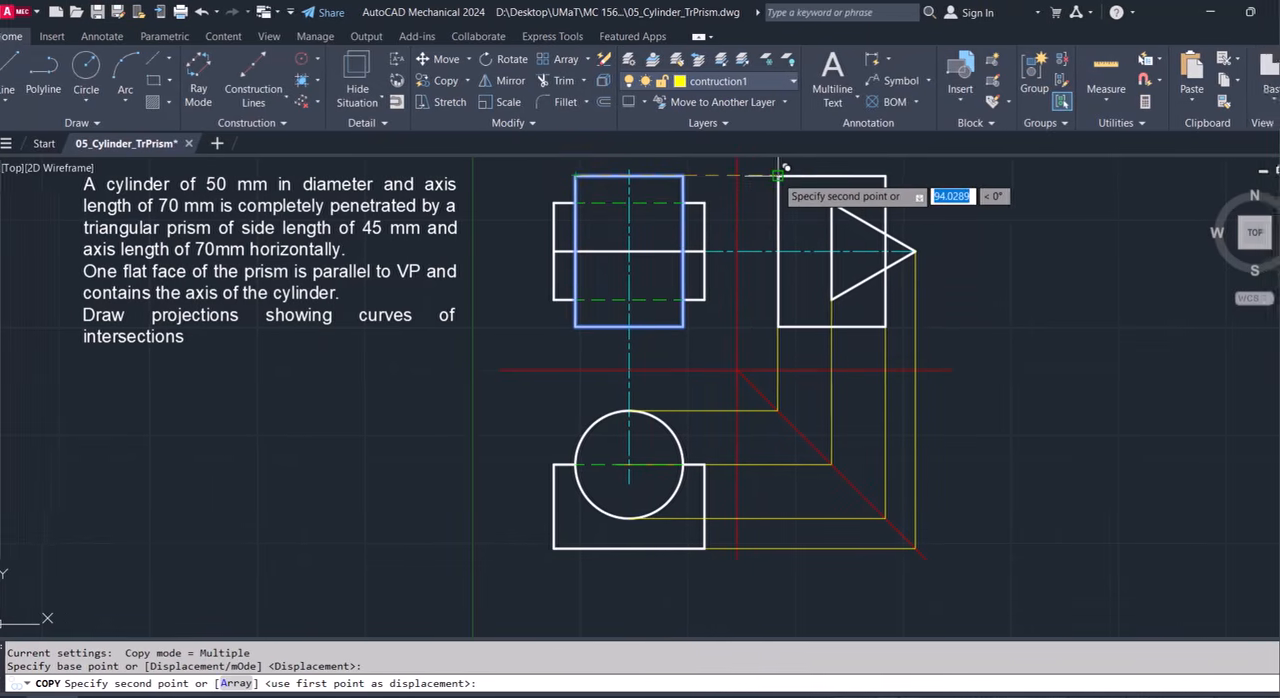
left_click(779, 175)
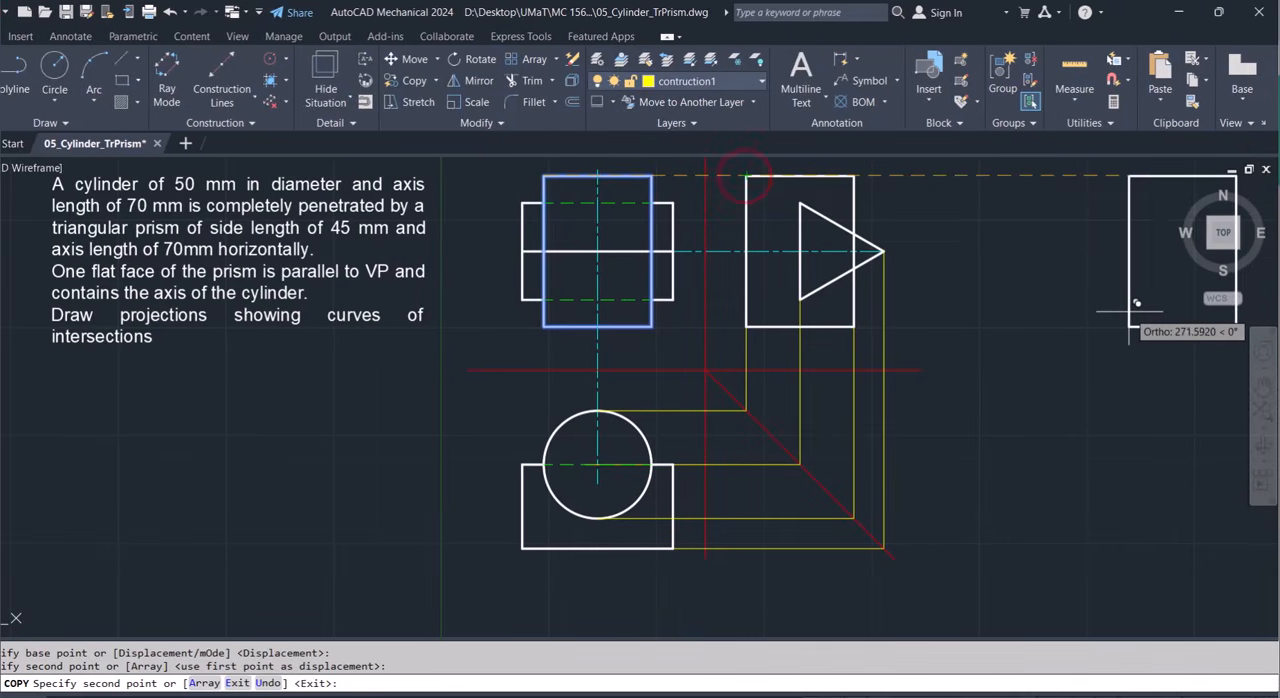
key("Escape")
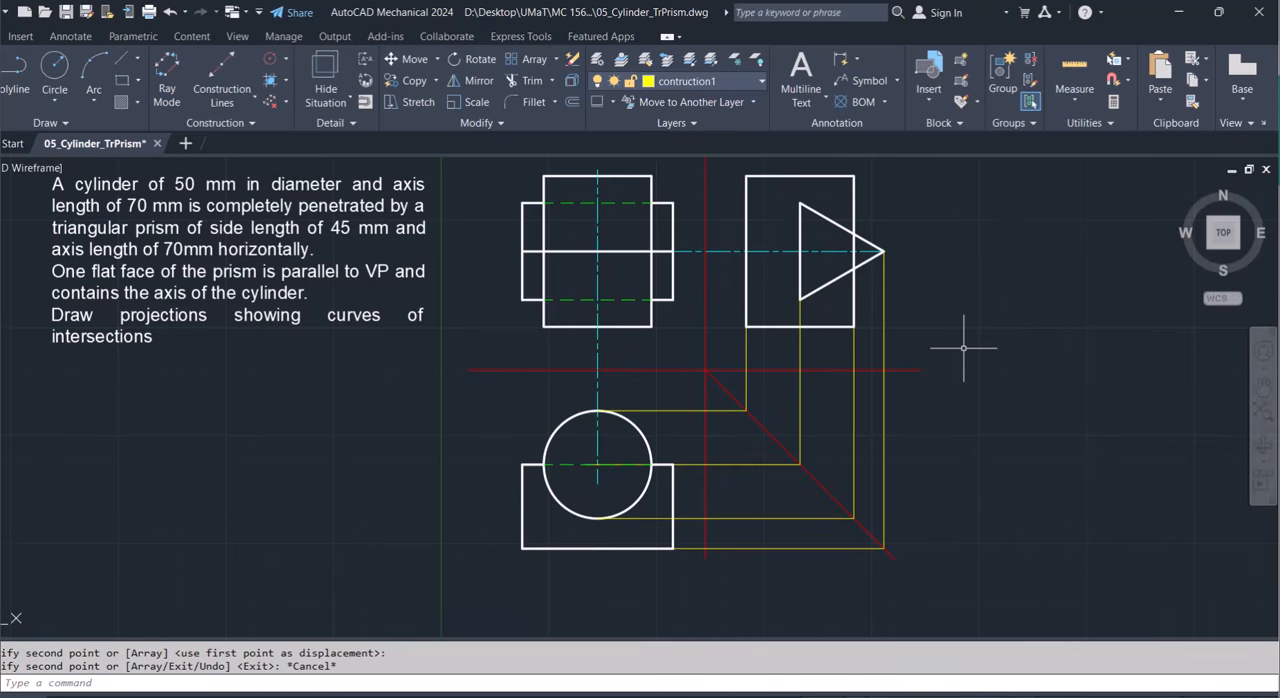
Shorten the middle horizontal projection line so that it starts at the upper-right corner of the prism in the plan view.
left_click(676, 464)
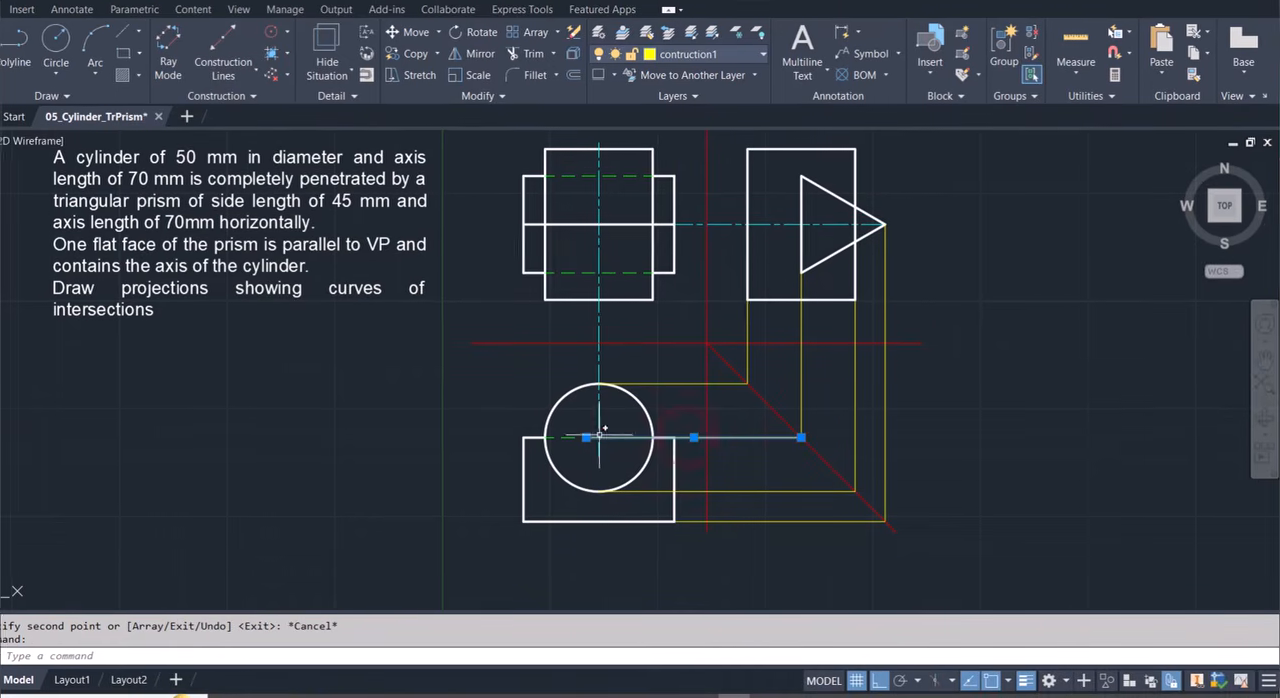
left_click(585, 437)
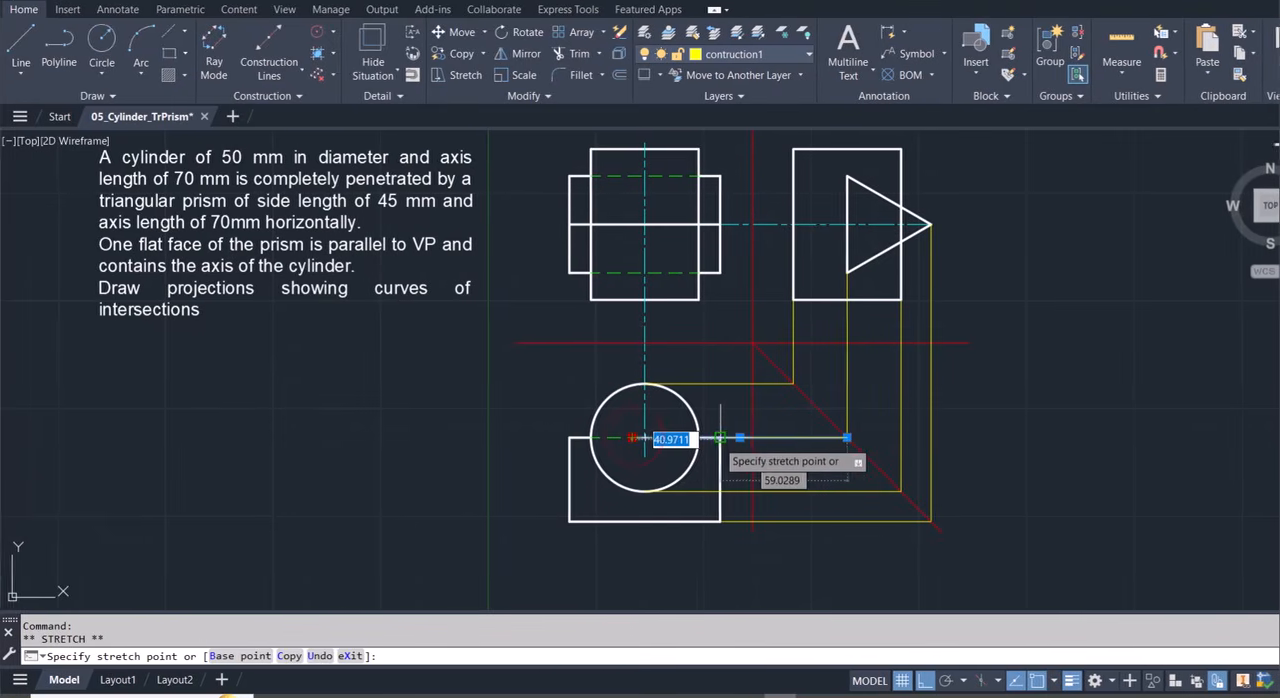
left_click(720, 437)
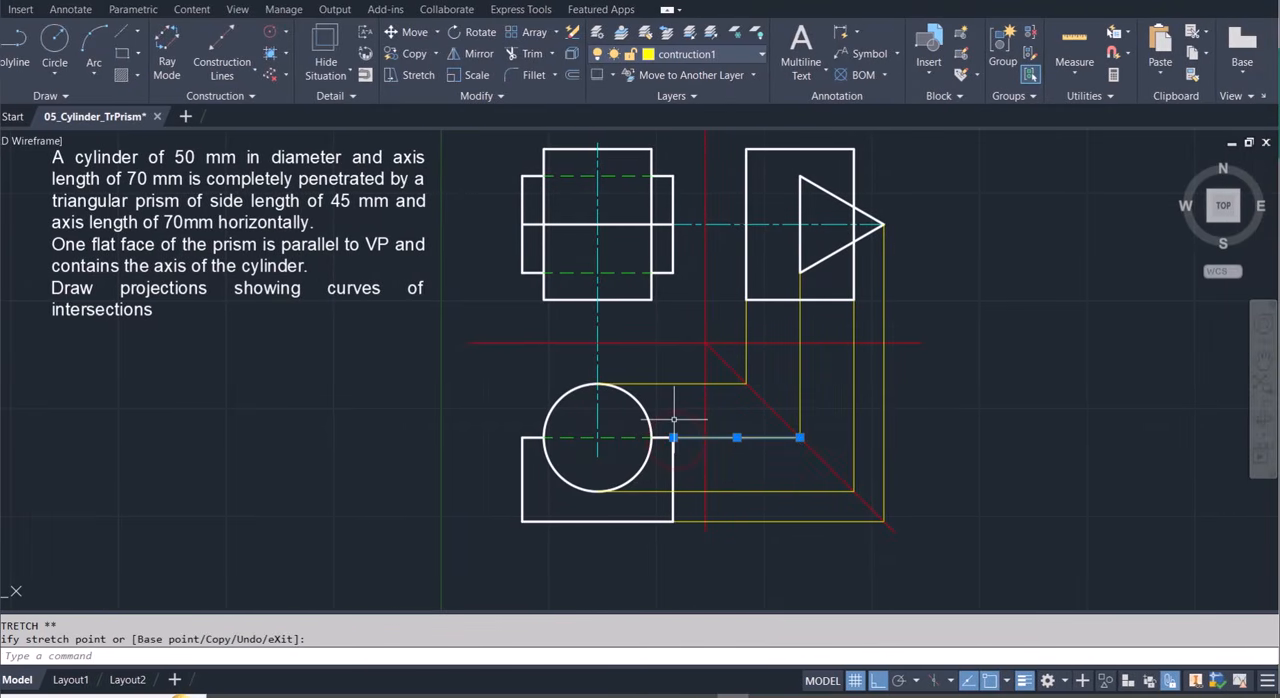
key("Escape")
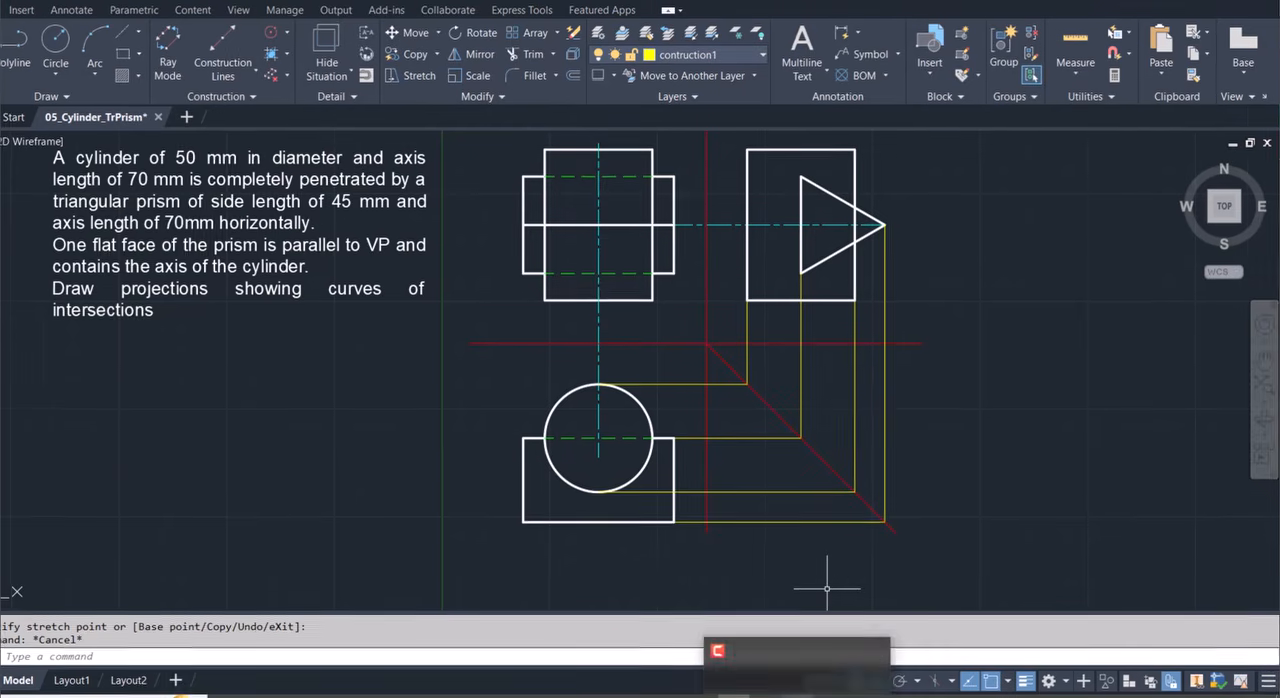
Create a polar array of the label 1 around the circle's center with 4 items over 360° and item rotation turned off.
left_click(468, 138)
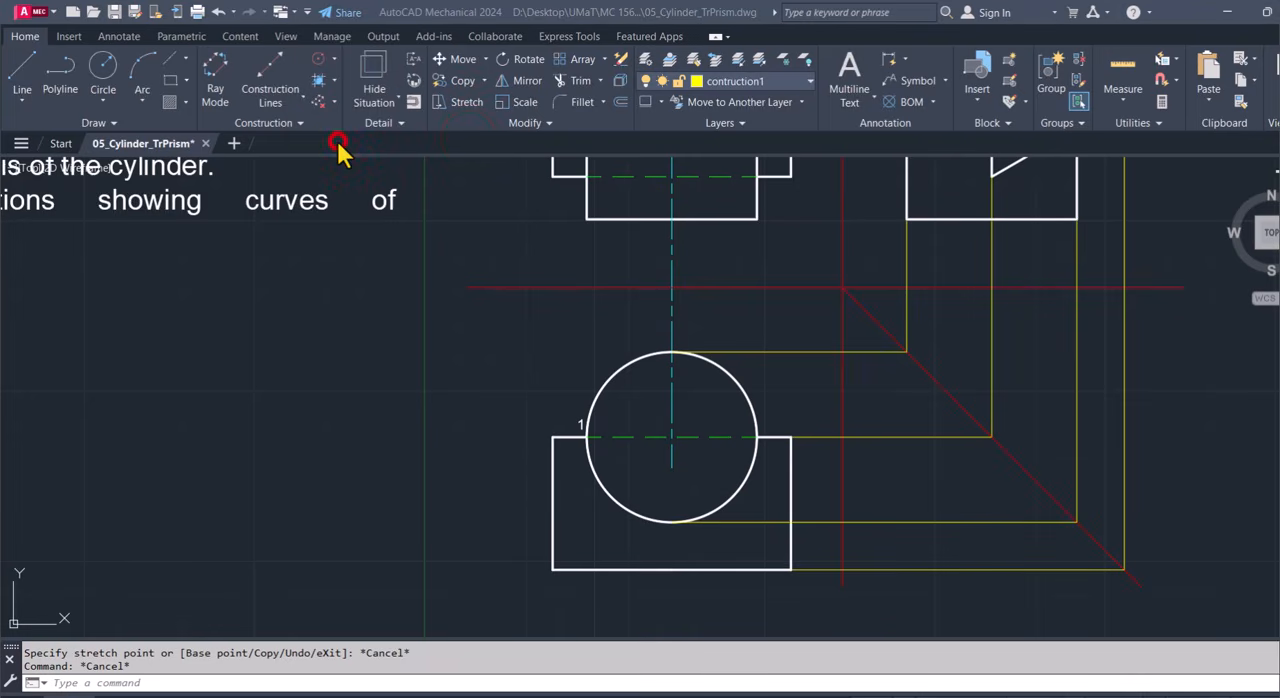
left_click(581, 425)
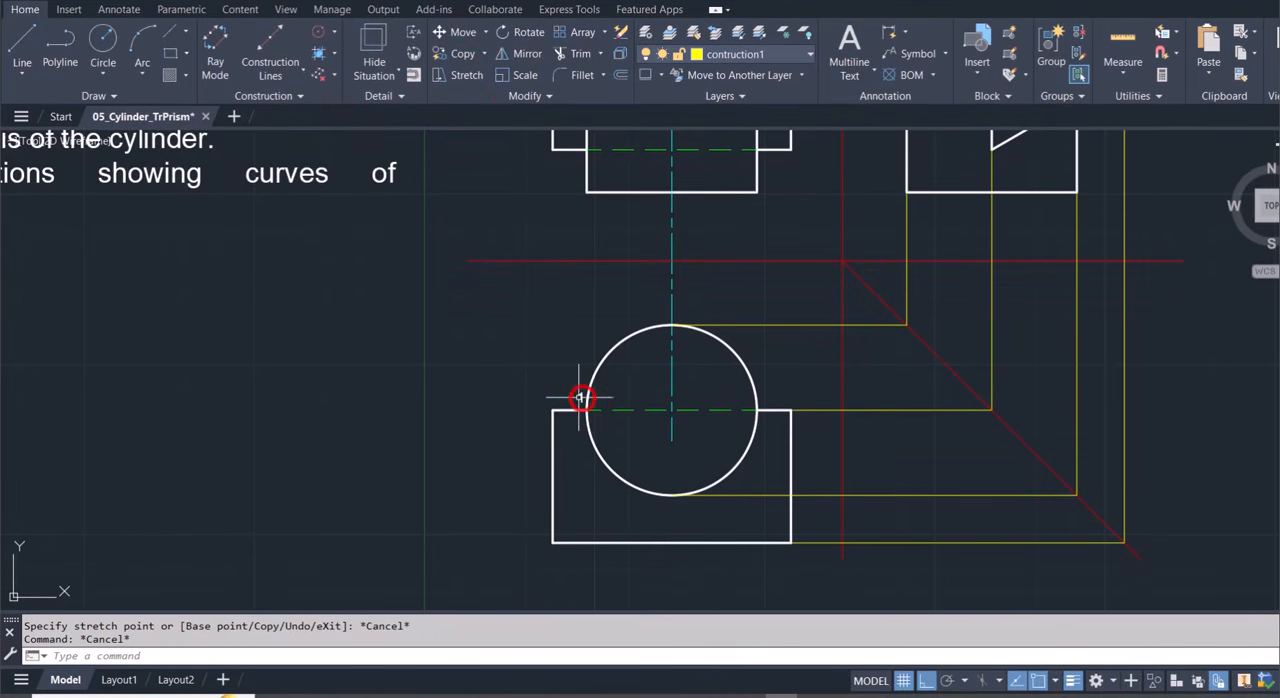
left_click(581, 397)
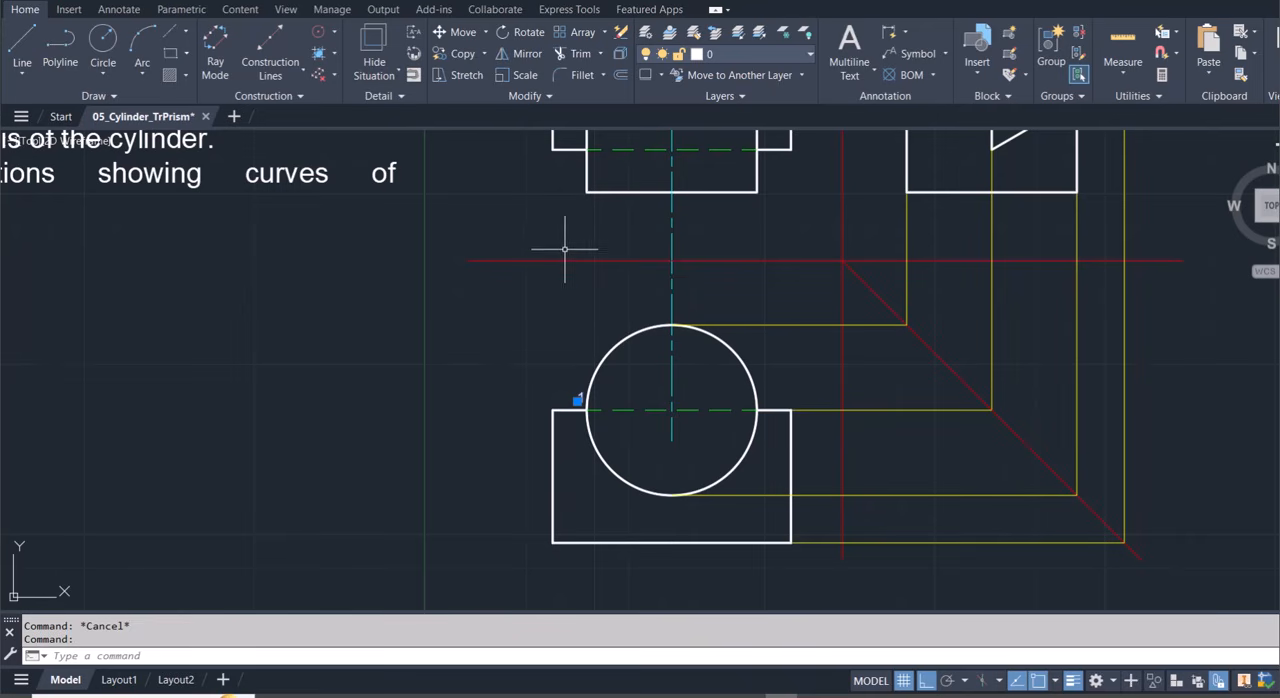
left_click(603, 32)
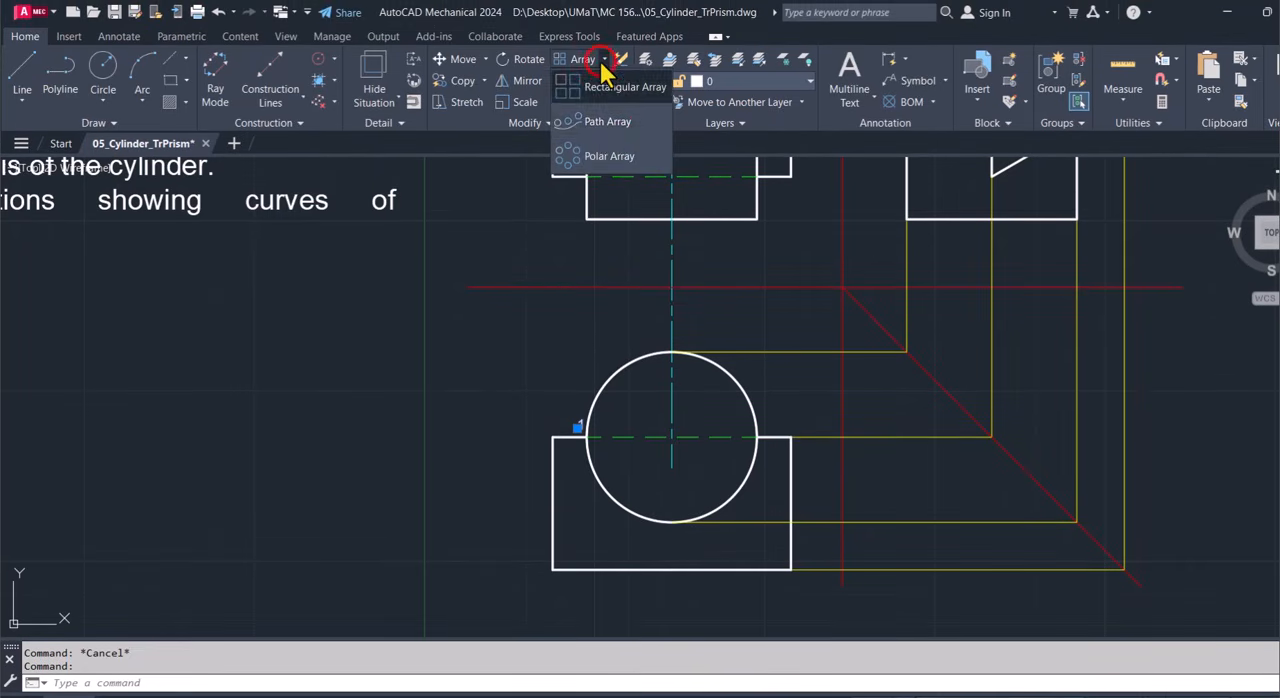
left_click(609, 160)
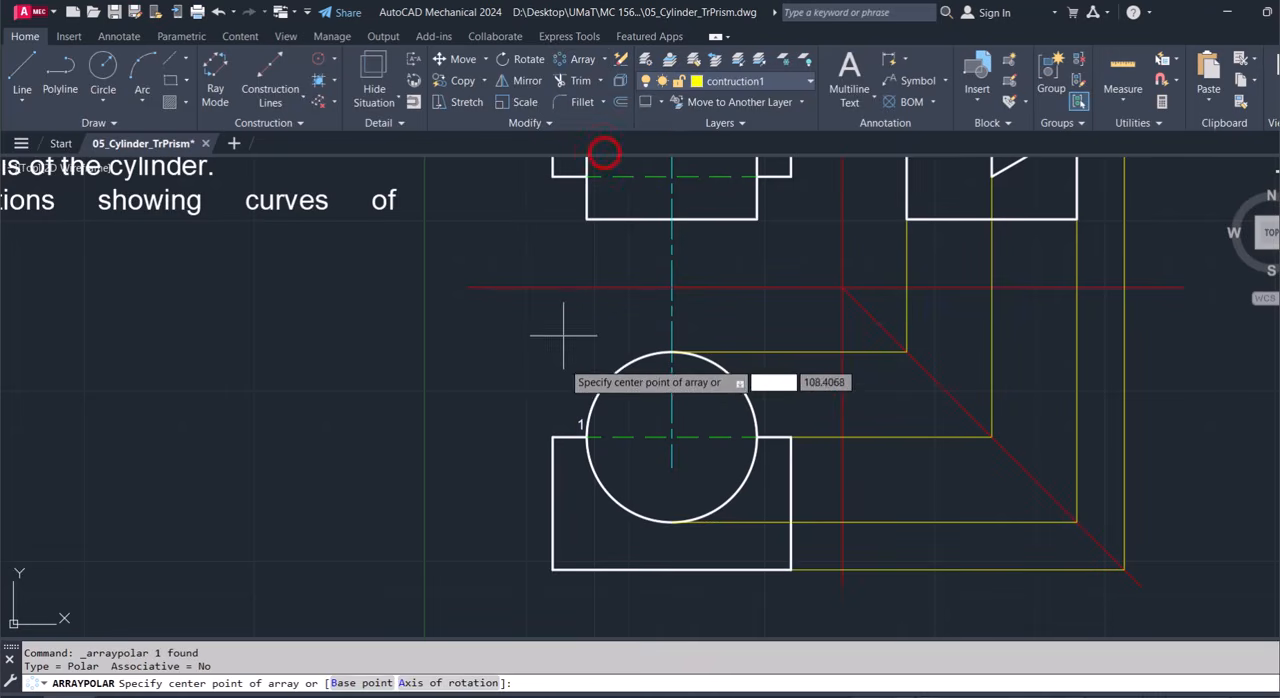
left_click(655, 422)
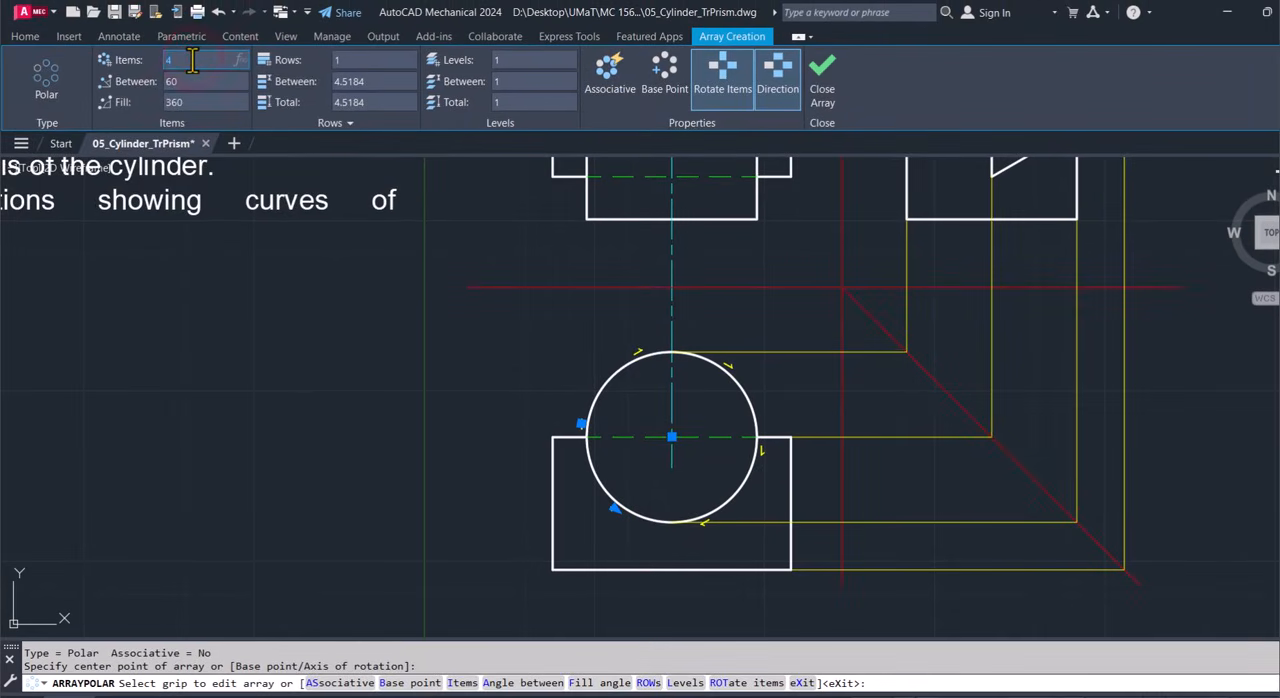
key("Return")
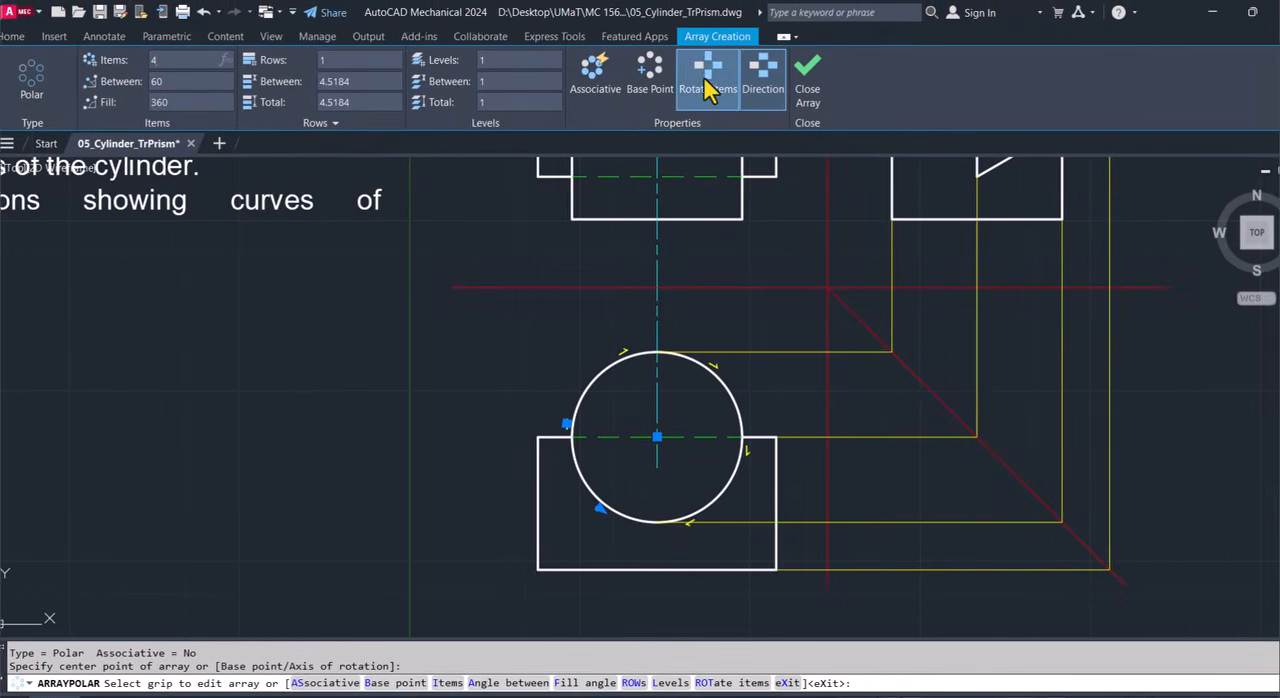
left_click(725, 88)
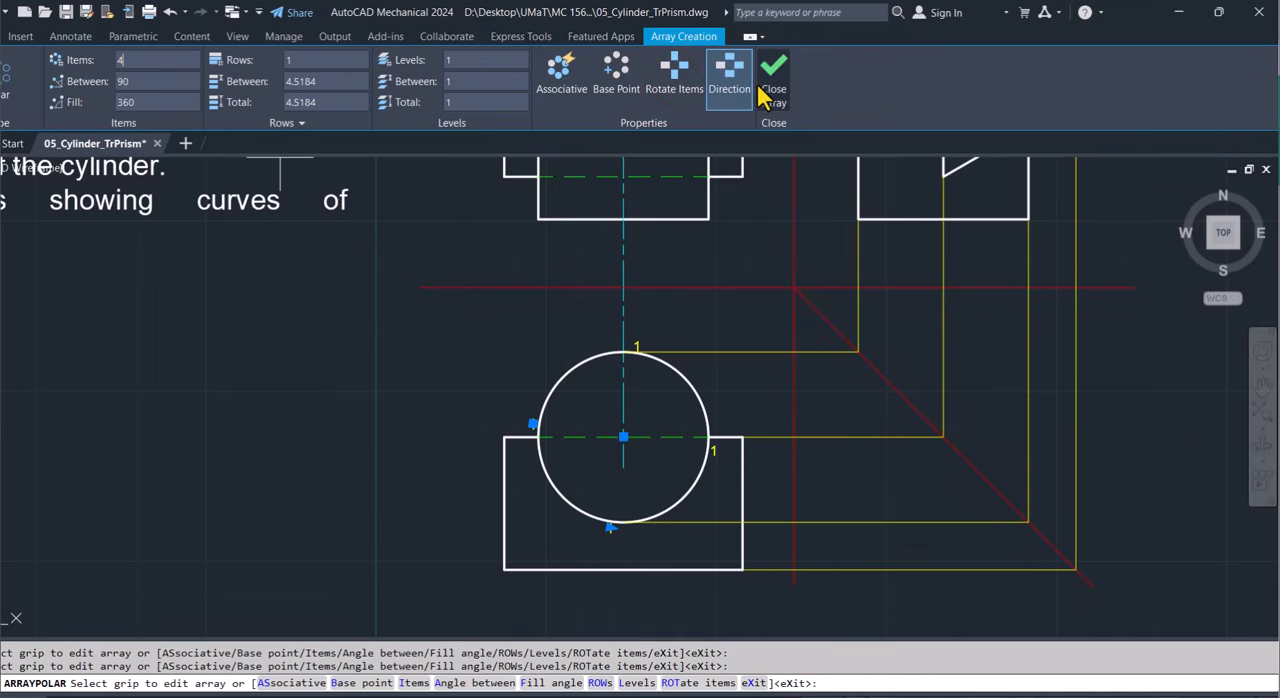
left_click(765, 90)
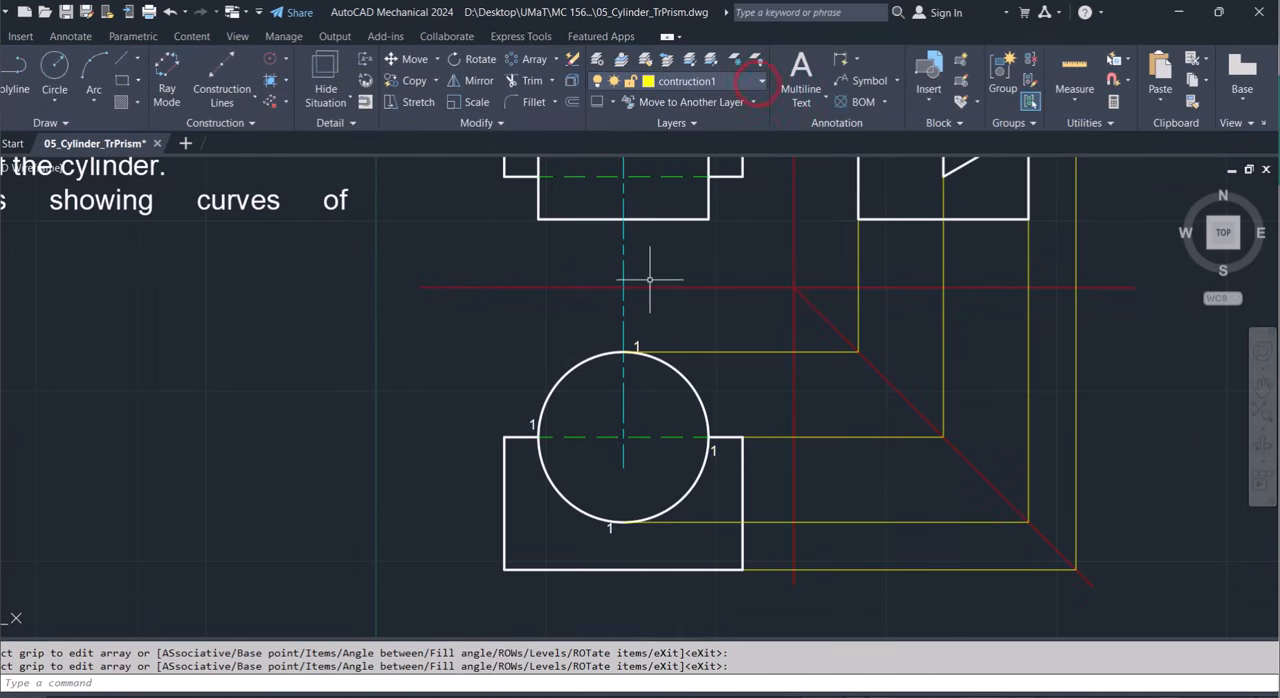
key("Escape")
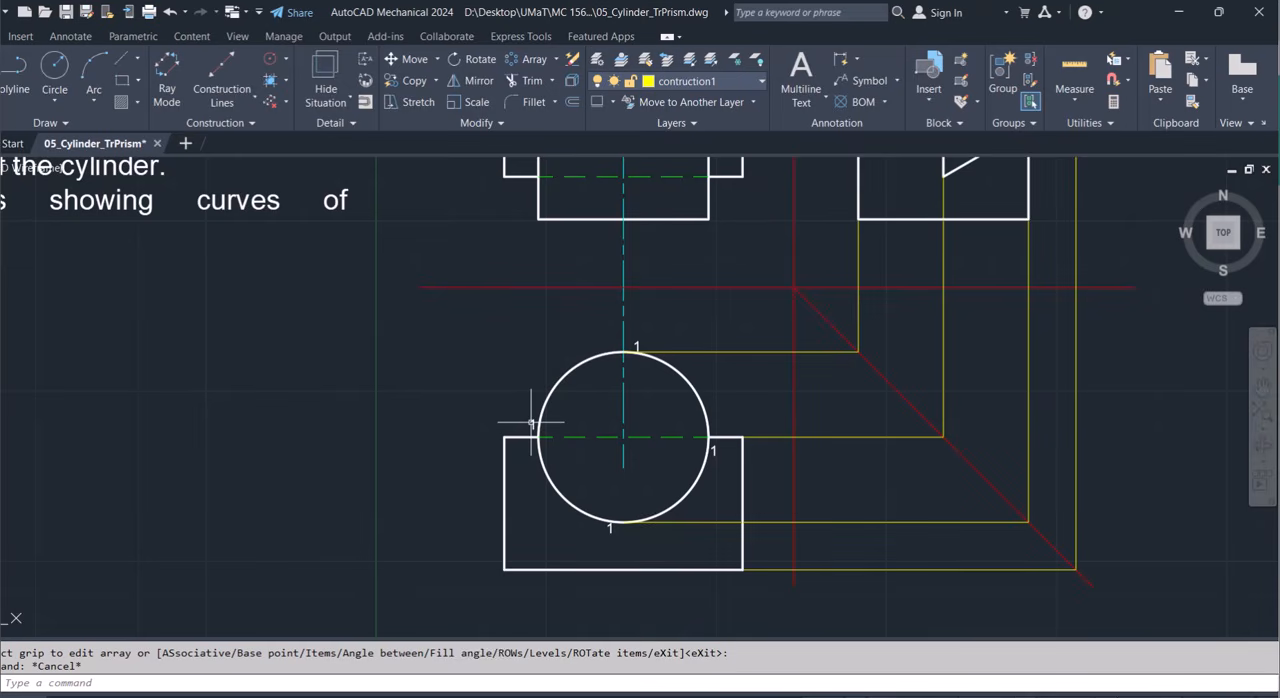
Renumber the circle's four labels counterclockwise from the left quadrant with TCOUNT, using selection order, start and increment 1,1, and Overwrite placement.
left_click(531, 422)
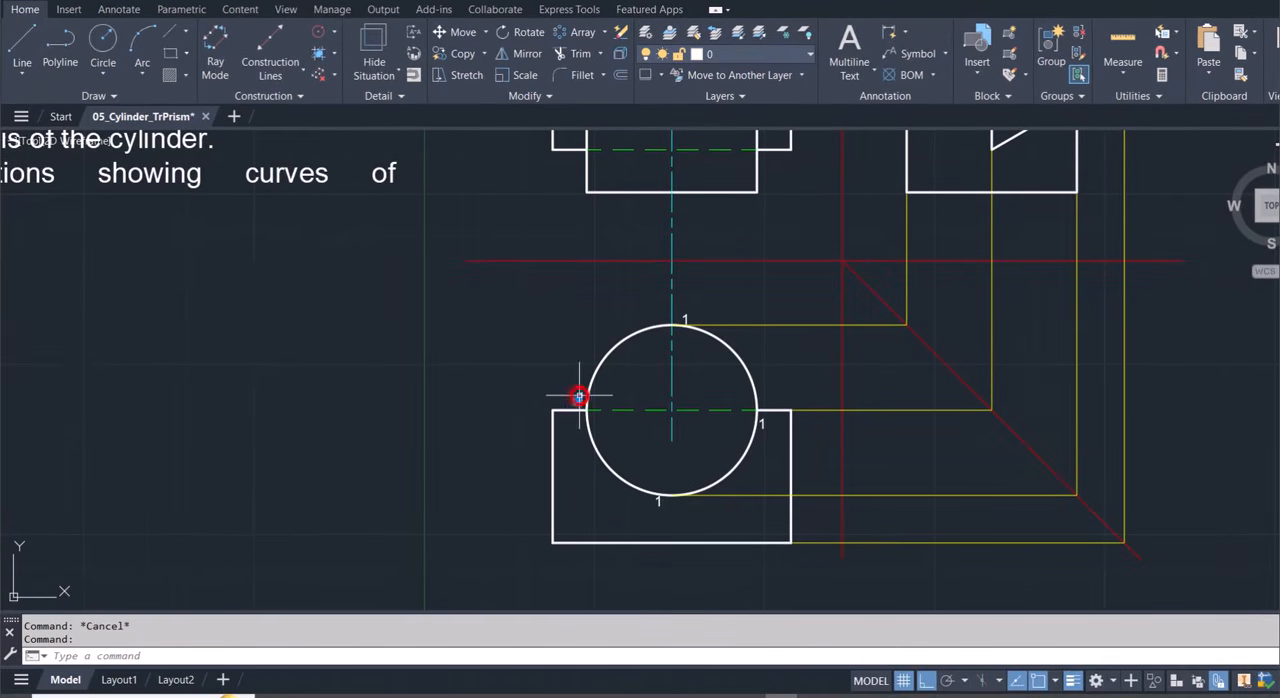
left_click(656, 505)
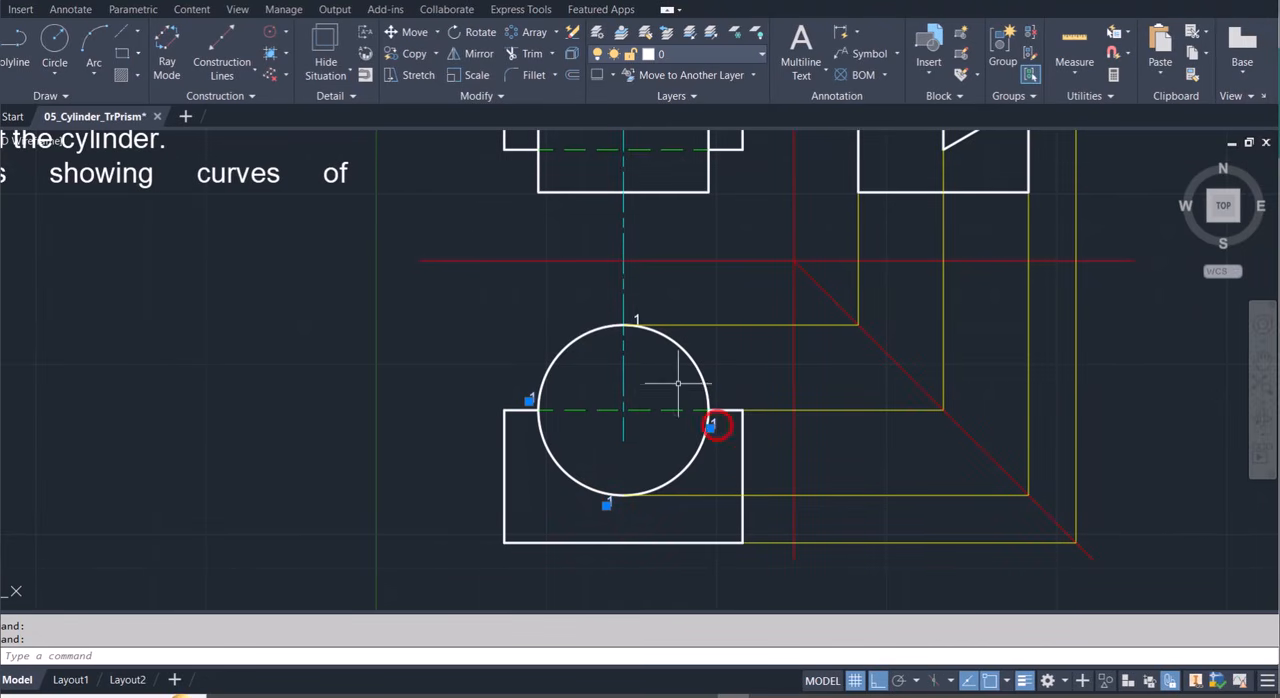
left_click(636, 320)
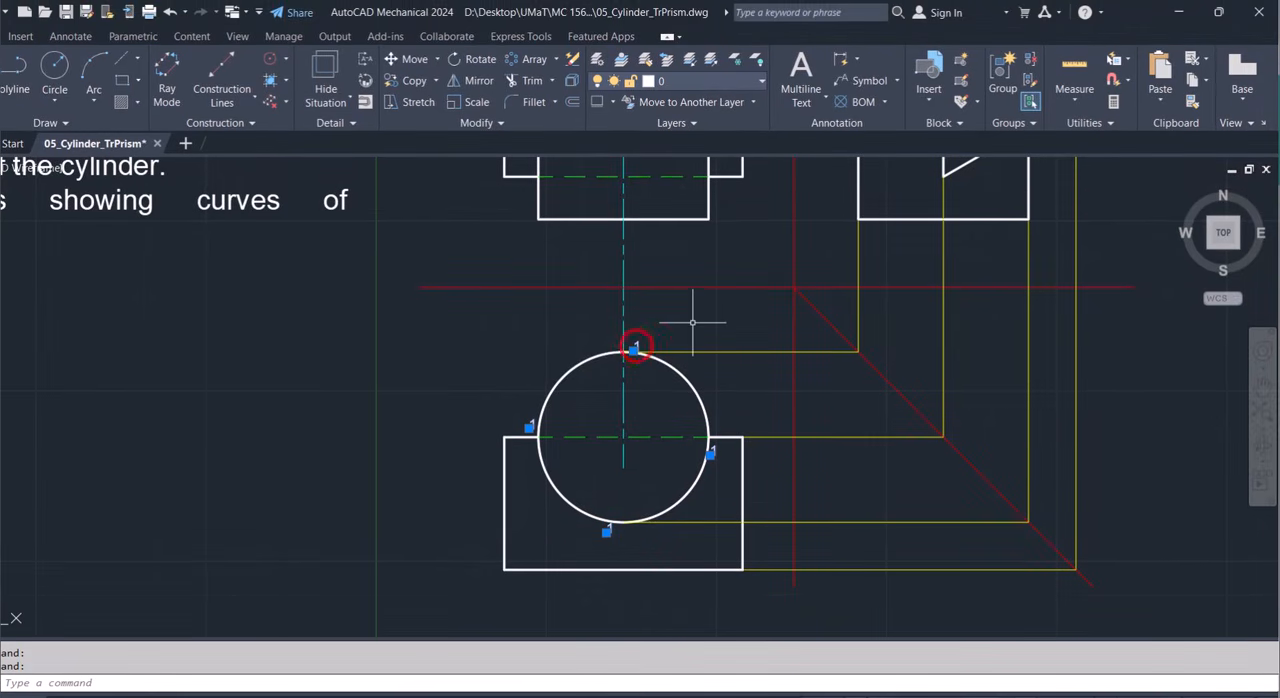
type("tcou")
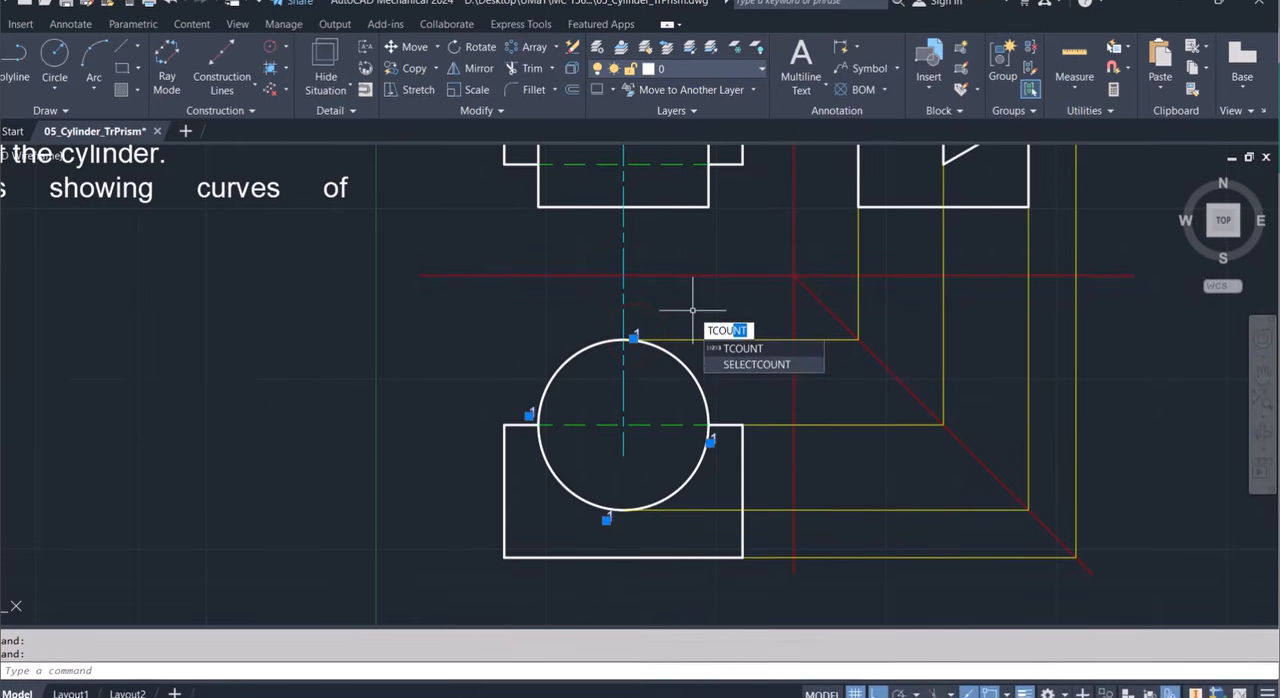
key("Return")
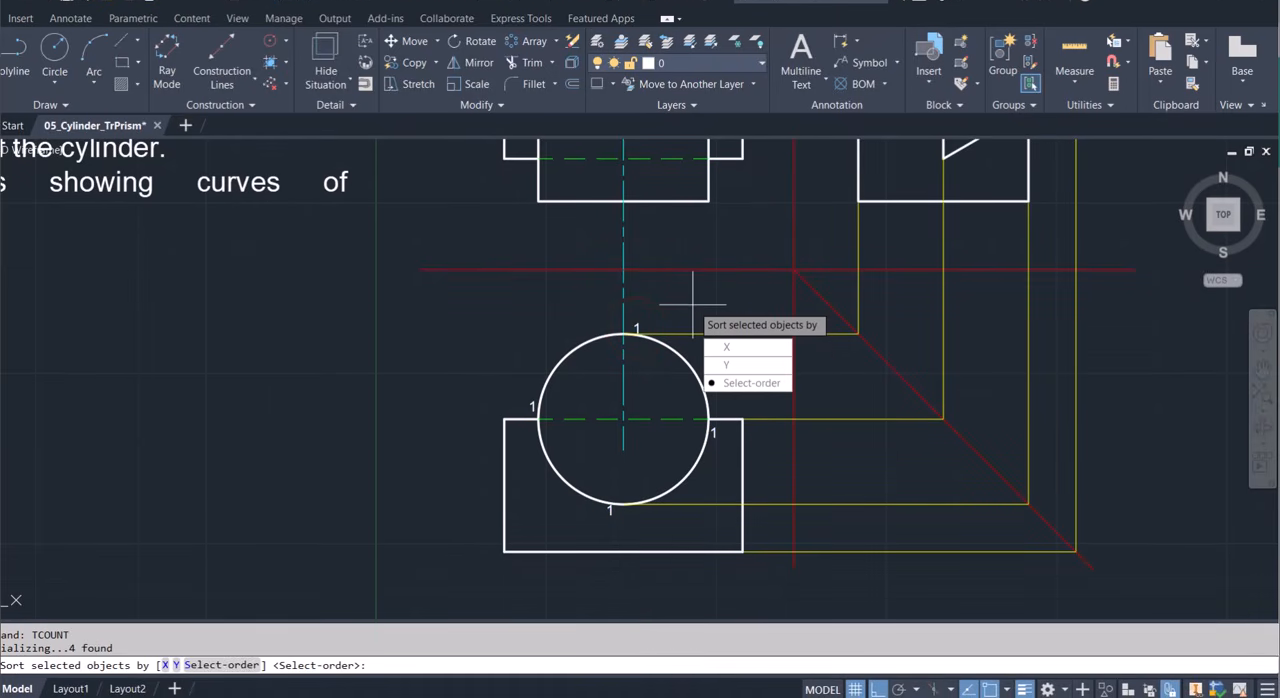
left_click(752, 382)
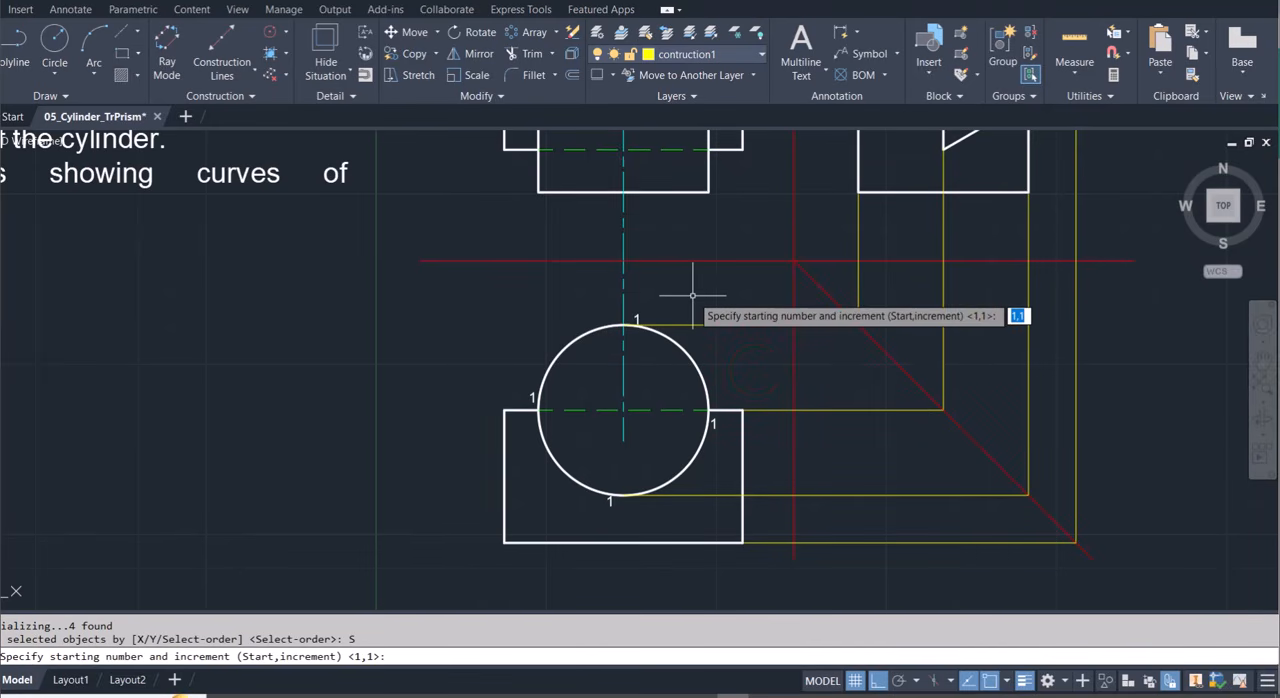
type("1")
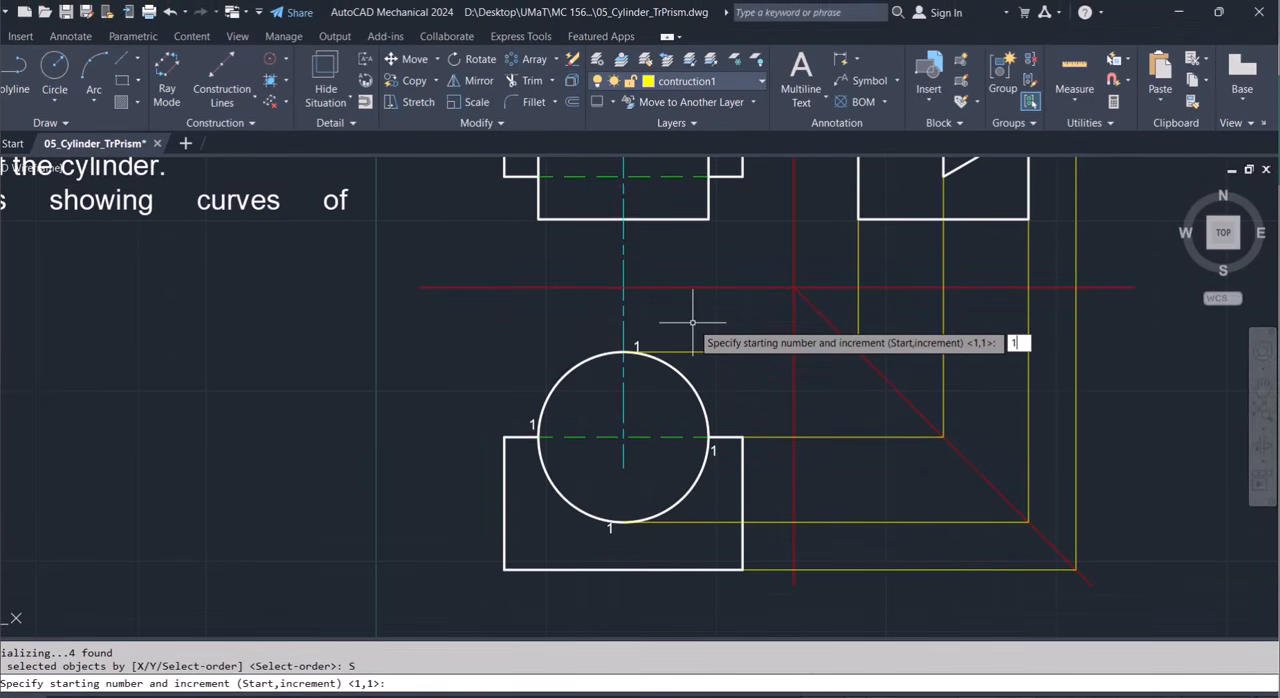
type(",1")
key("Return")
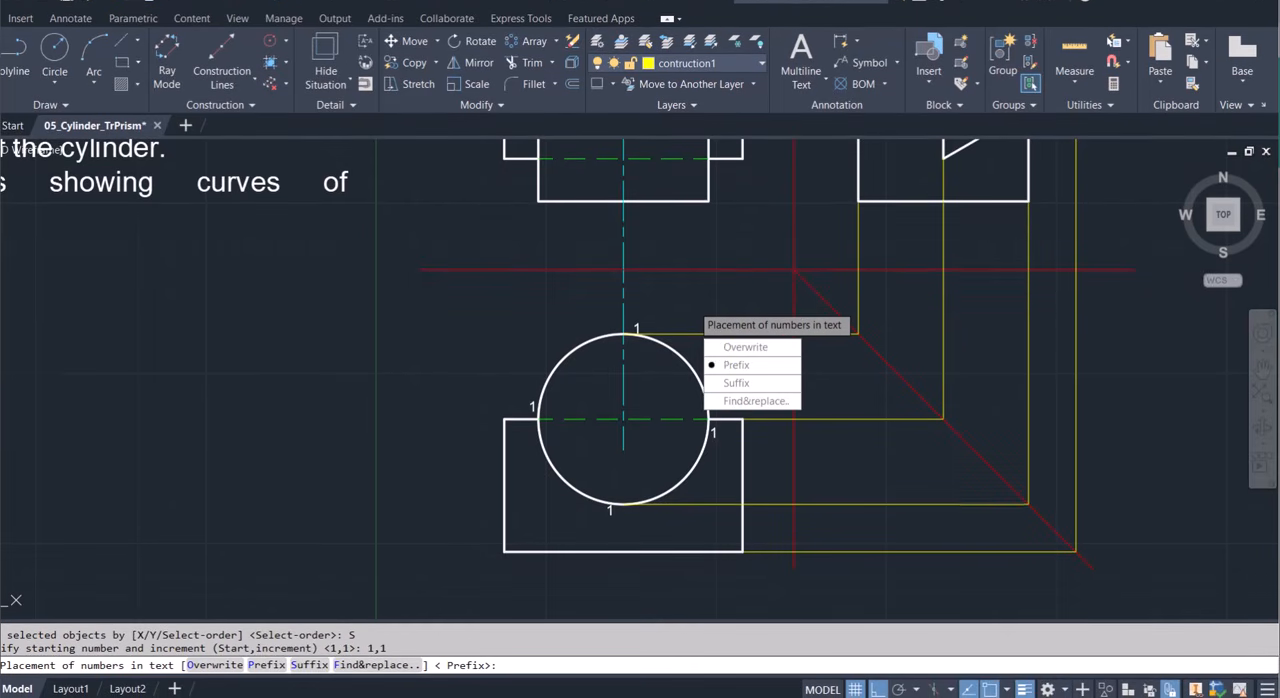
left_click(745, 348)
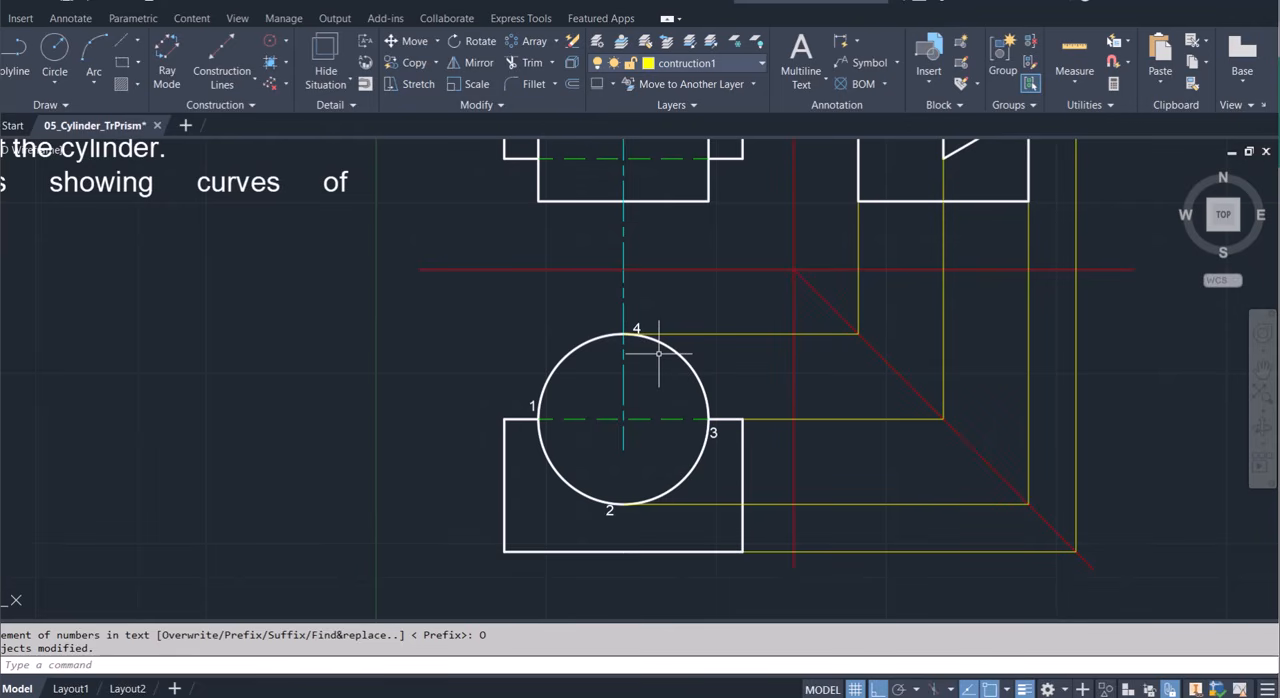
scroll(659, 353, "down", 3)
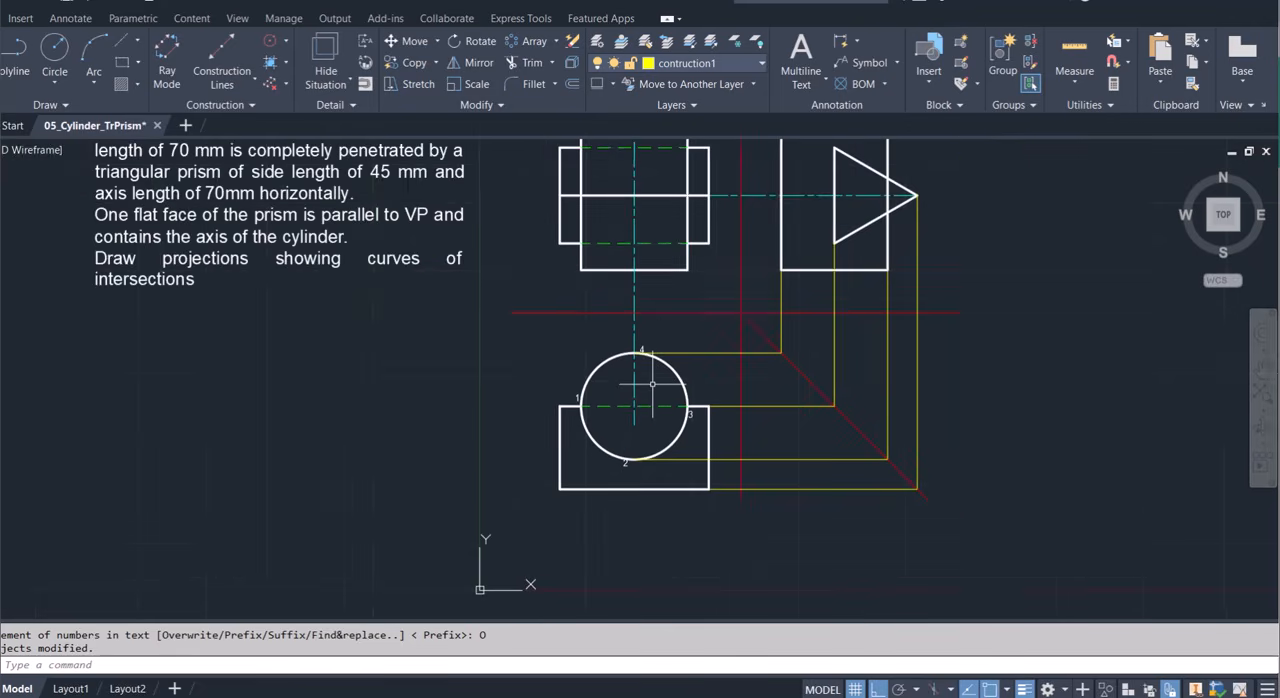
left_click(603, 505)
type("co")
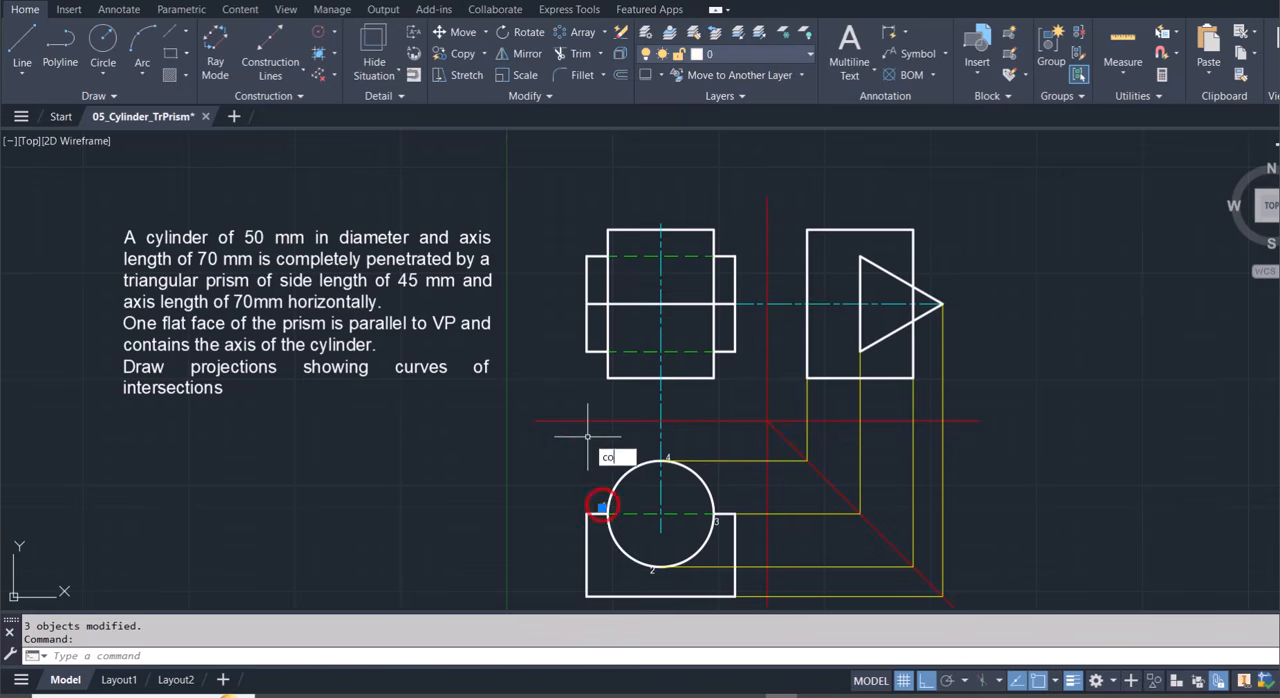
key("Return")
key("Escape")
key("Escape")
Add the multiline text label 1' above the upper-left corner of the cylinder's front view and place it on layer 0.
scroll(608, 192, "up", 2)
scroll(606, 192, "up", 2)
type("mt")
key("Return")
left_click(598, 288)
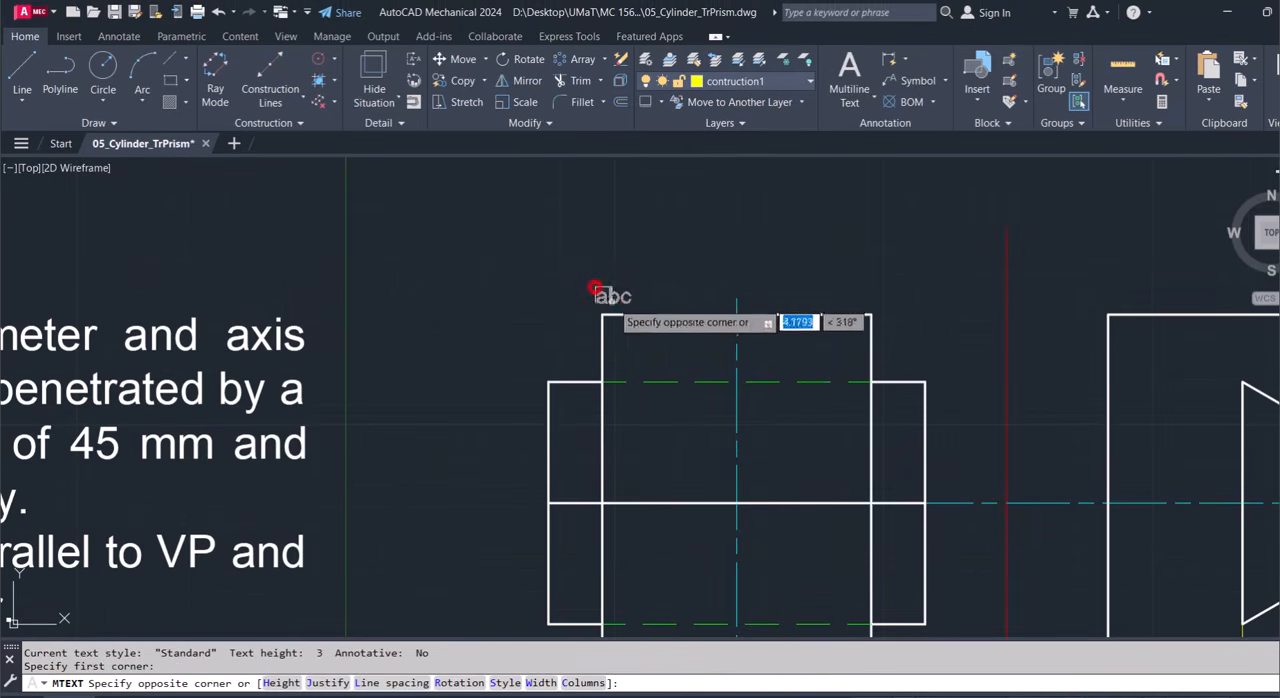
left_click(616, 305)
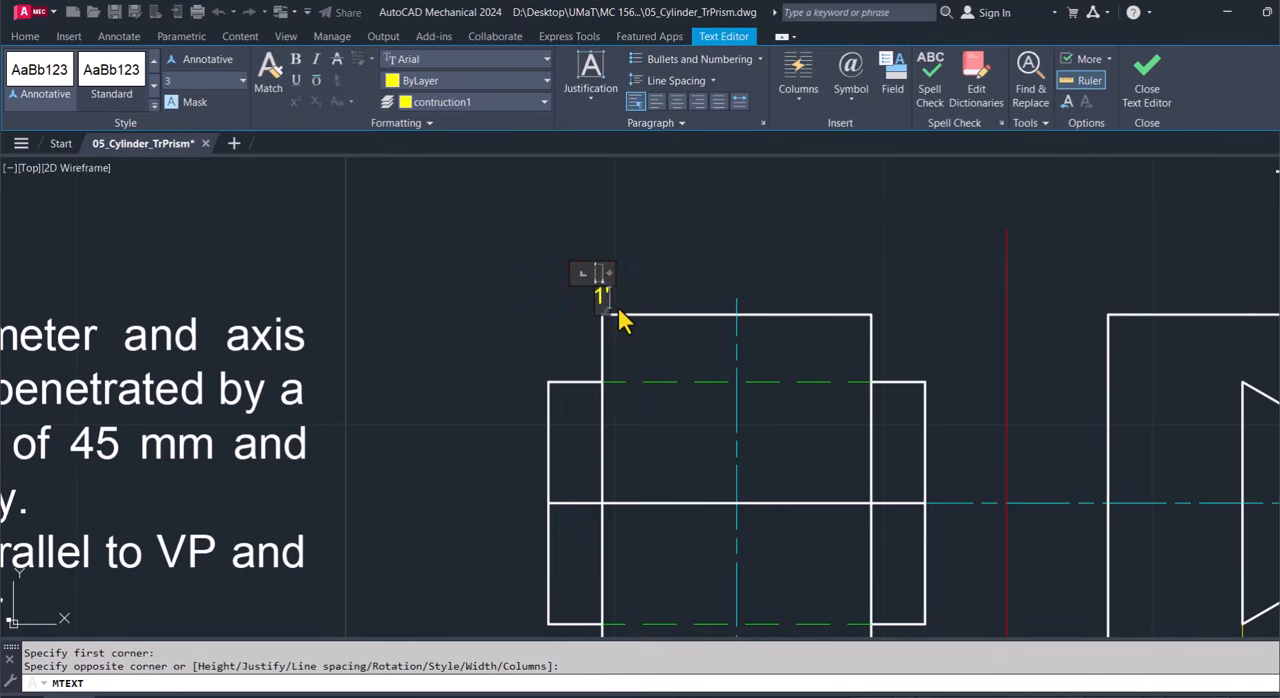
left_click(640, 280)
left_click(754, 80)
left_click(686, 103)
key("Escape")
Copy the label 1' along the front view's top edge to the cylinder axis and to the upper-right corner.
left_click(552, 295)
type("co")
key("Return")
left_click(554, 316)
left_click(688, 316)
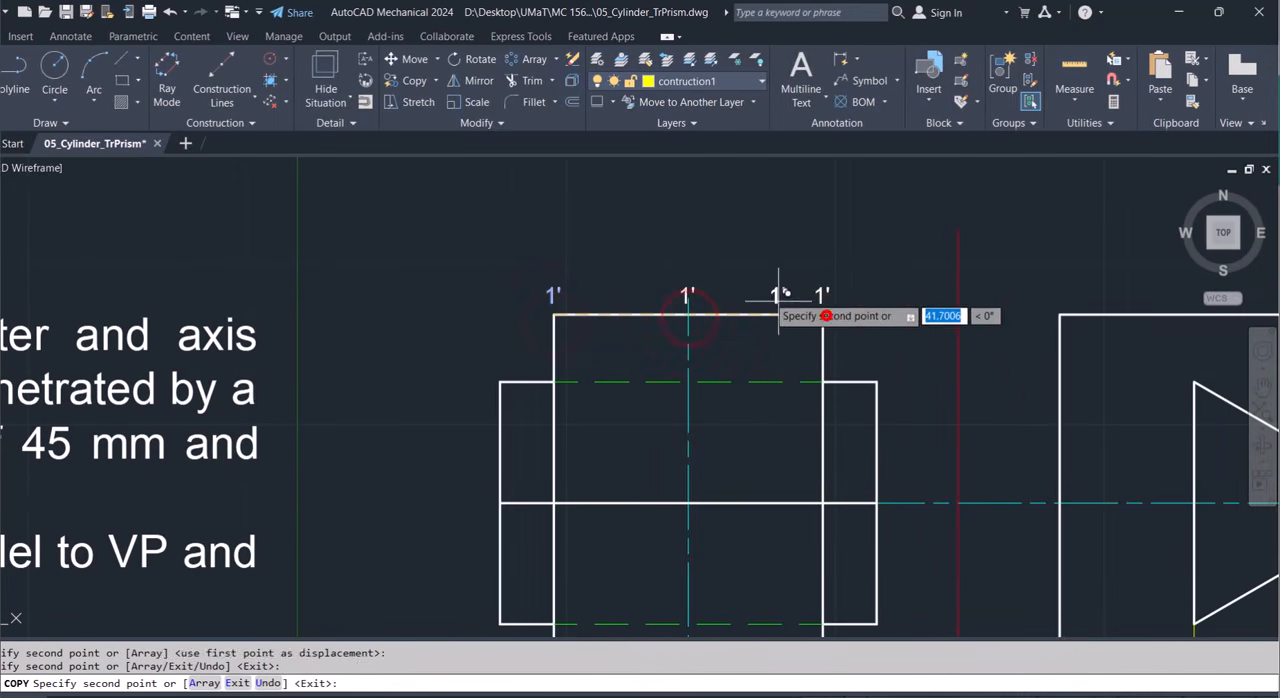
left_click(822, 316)
key("Escape")
Change the front view's copied labels to 2',4' at the cylinder axis and 3' at the right corner.
double_click(686, 296)
type("2',4'")
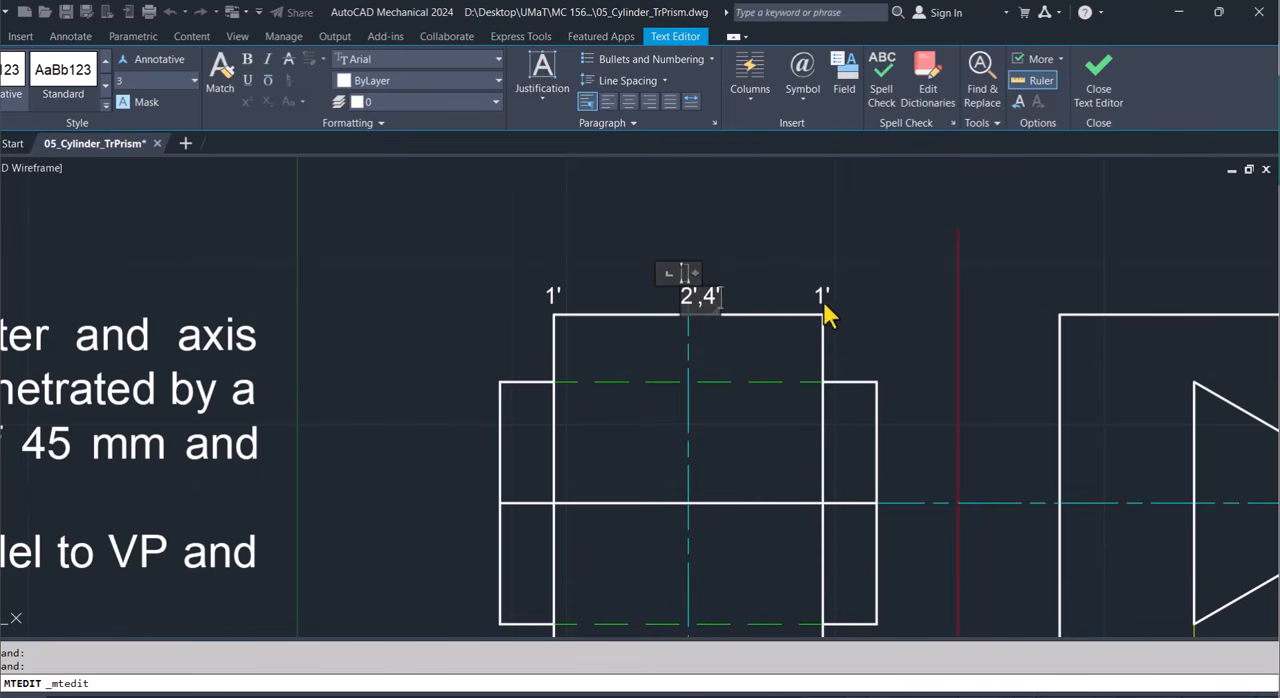
left_click(820, 296)
double_click(820, 296)
type("3")
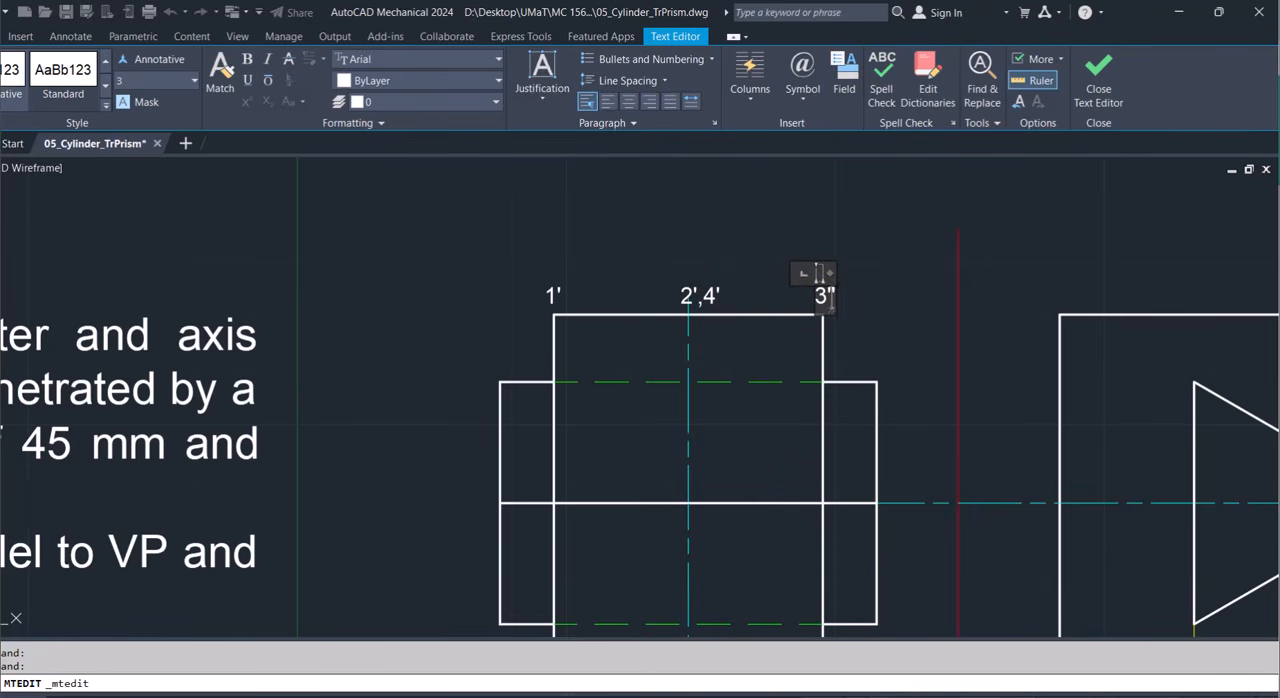
left_click(863, 294)
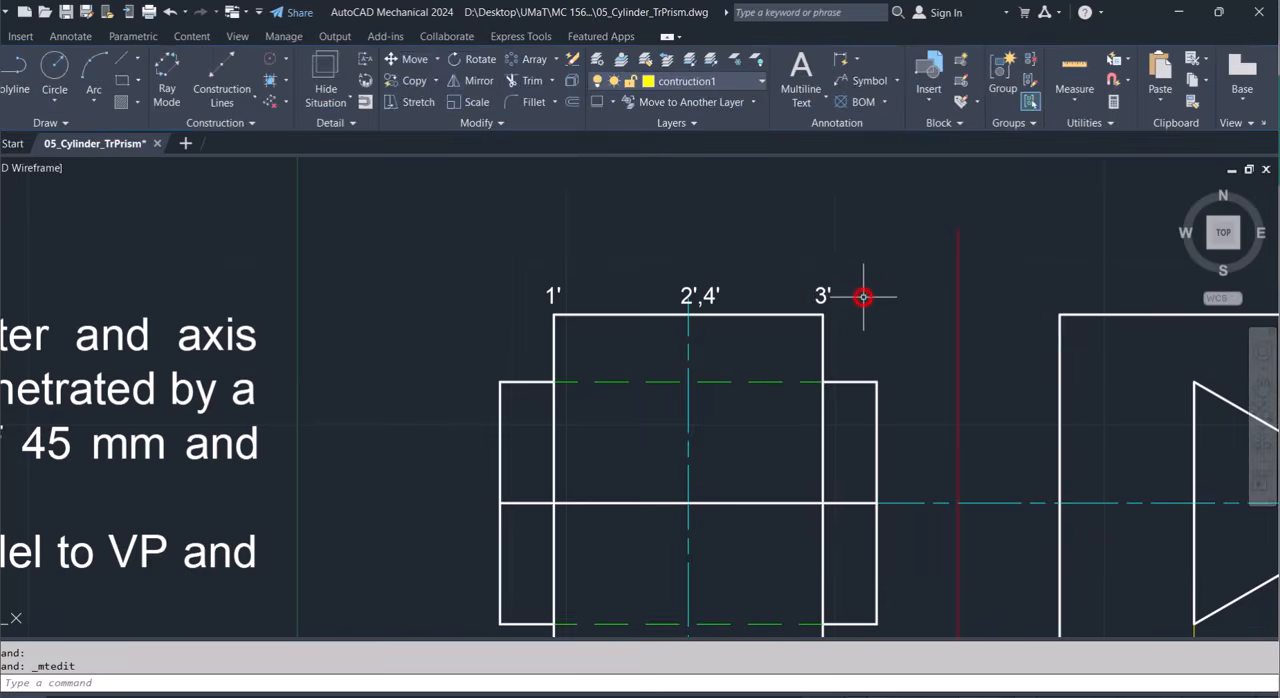
Copy the three front-view labels to the side view, using the cylinder's upper-right corner as the matching point.
scroll(865, 296, "down", 4)
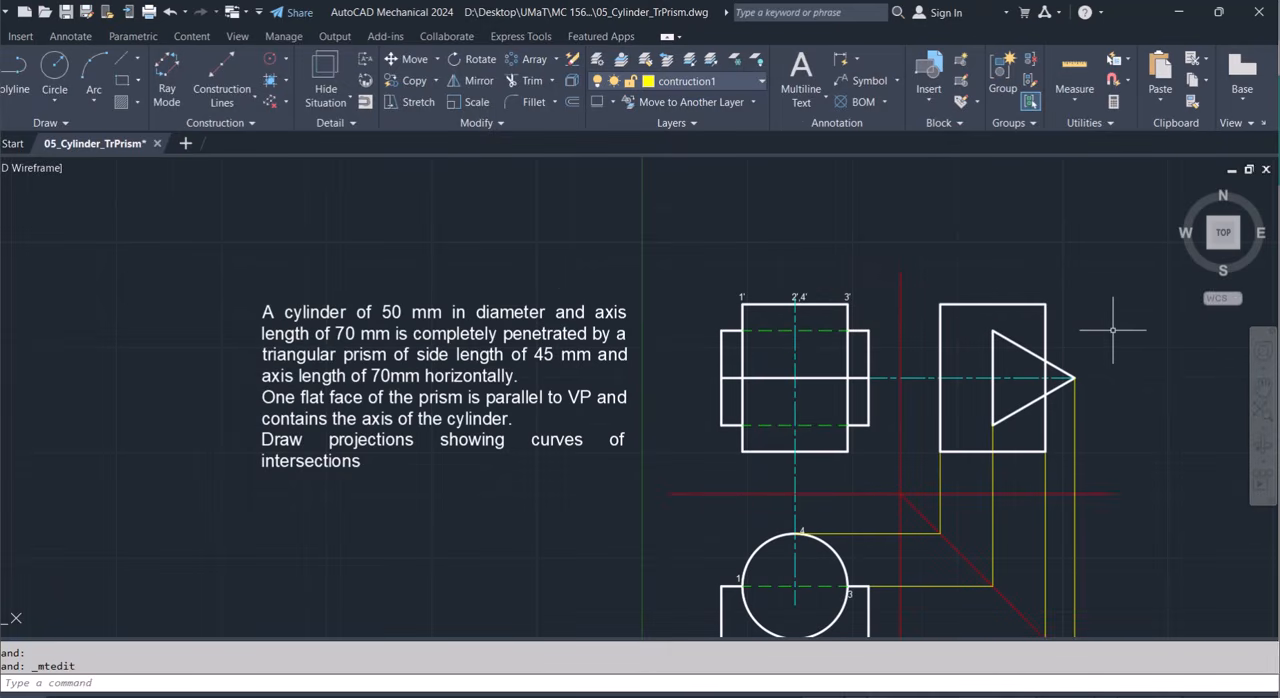
scroll(1113, 330, "up", 2)
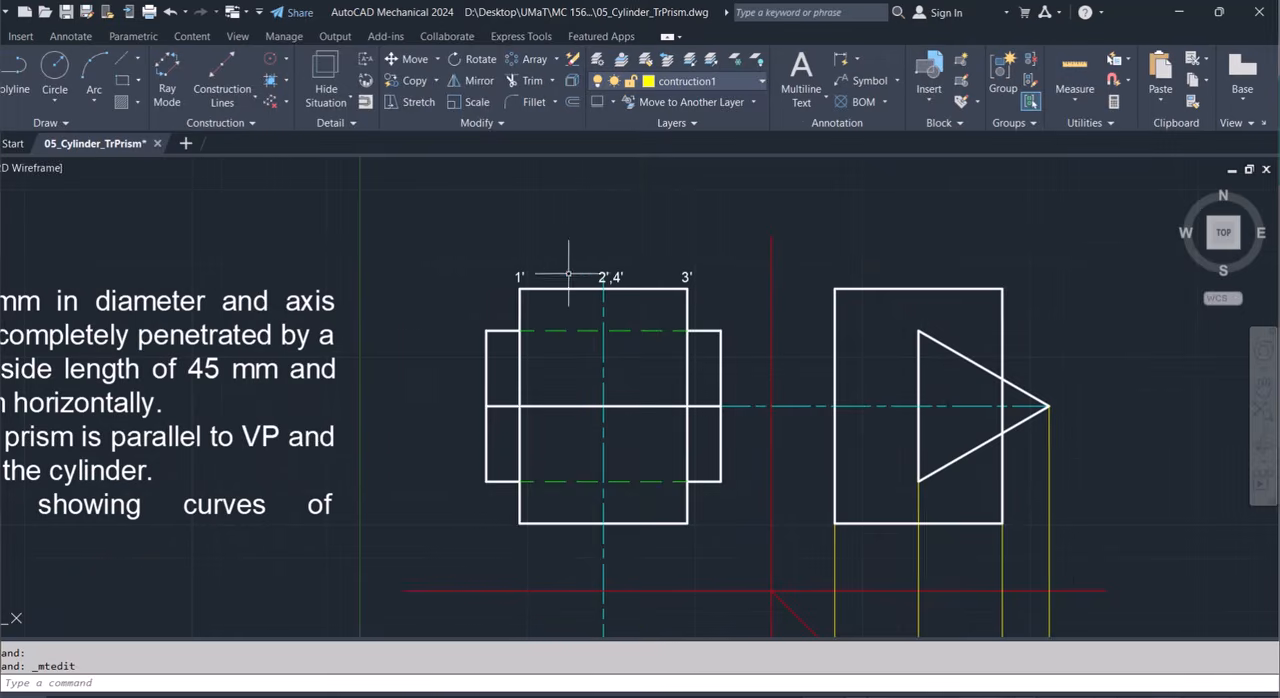
left_click(518, 277)
left_click(600, 278)
left_click(735, 277)
type("co")
key("space")
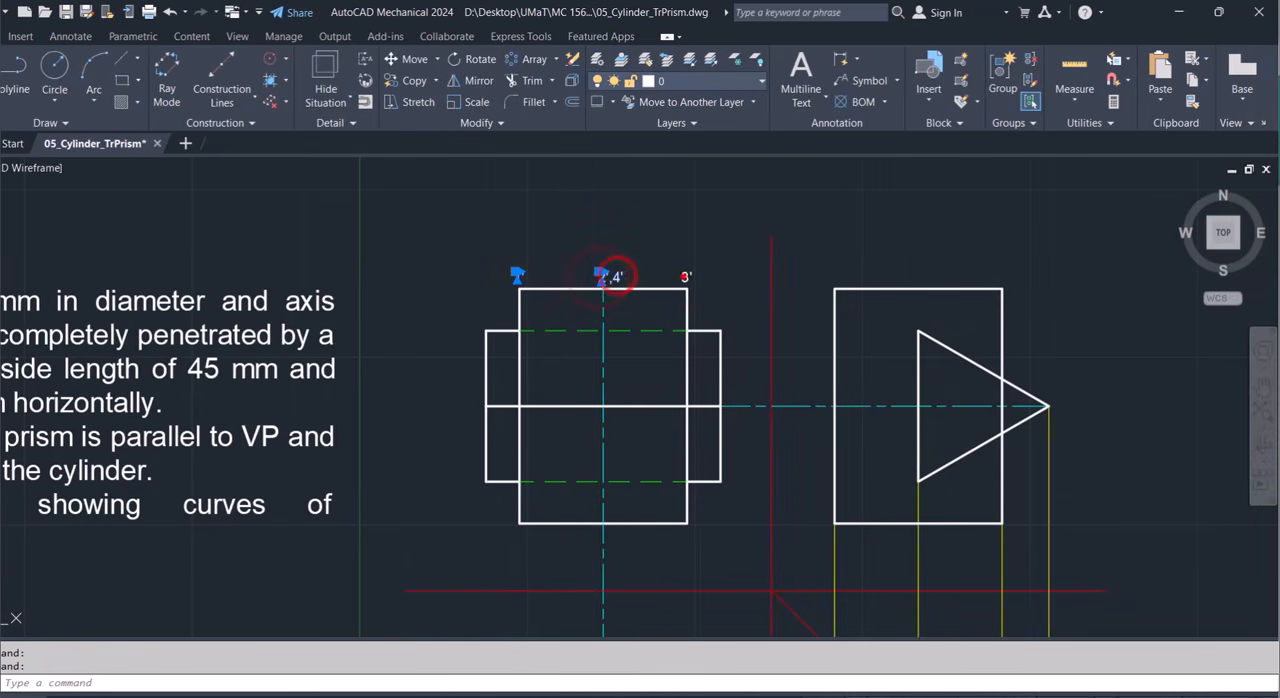
left_click(687, 288)
left_click(1002, 289)
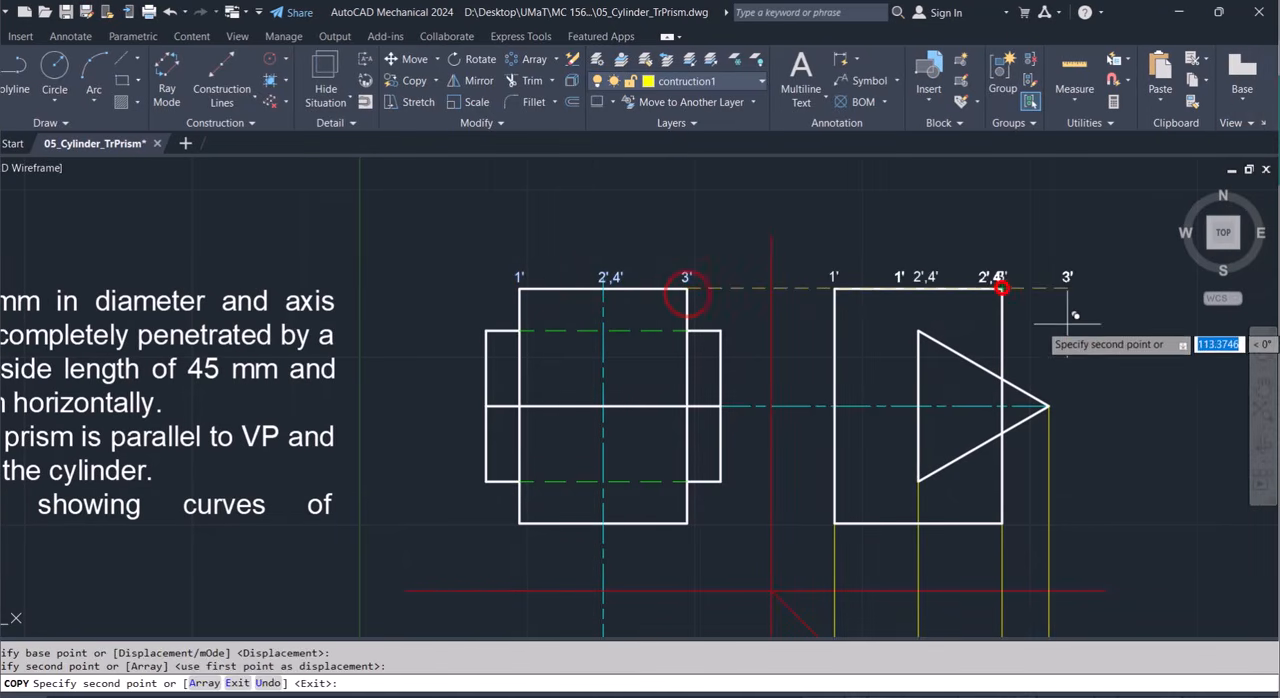
key("Escape")
Change the side view's top labels, from left to right, to 4', 1',3' and 2'.
scroll(1071, 324, "down", 4)
scroll(1016, 468, "up", 2)
double_click(947, 208)
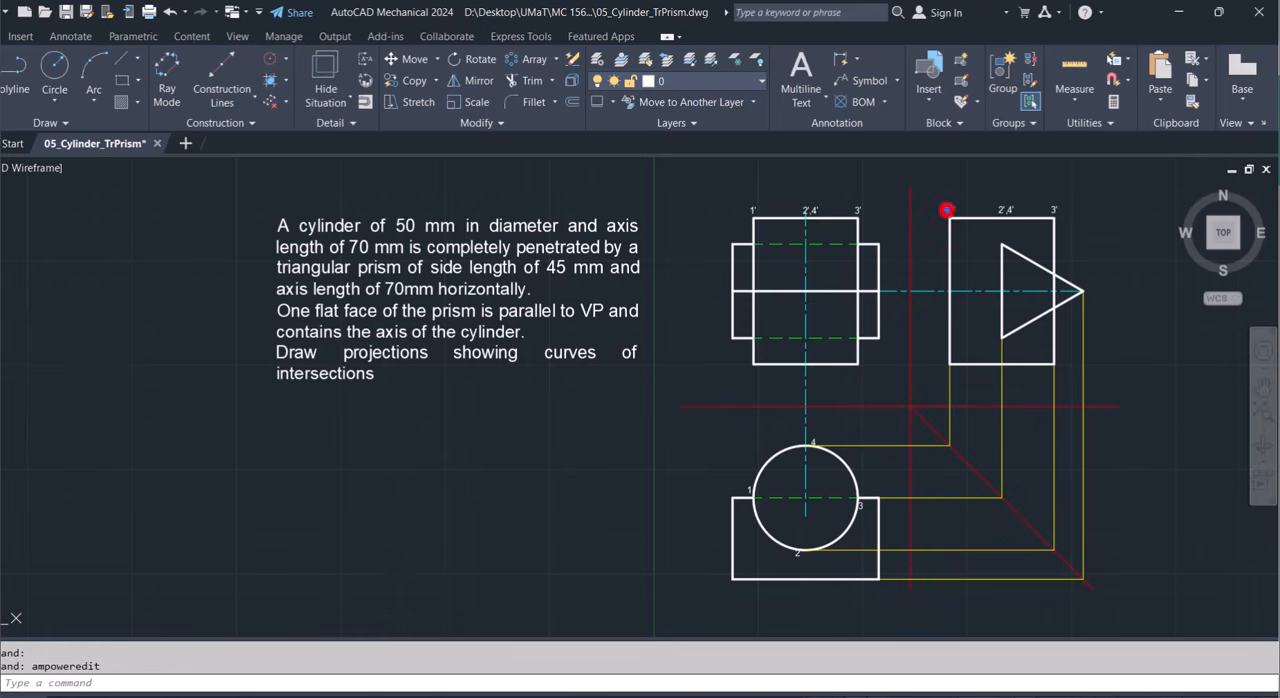
left_click(1004, 209)
double_click(1002, 210)
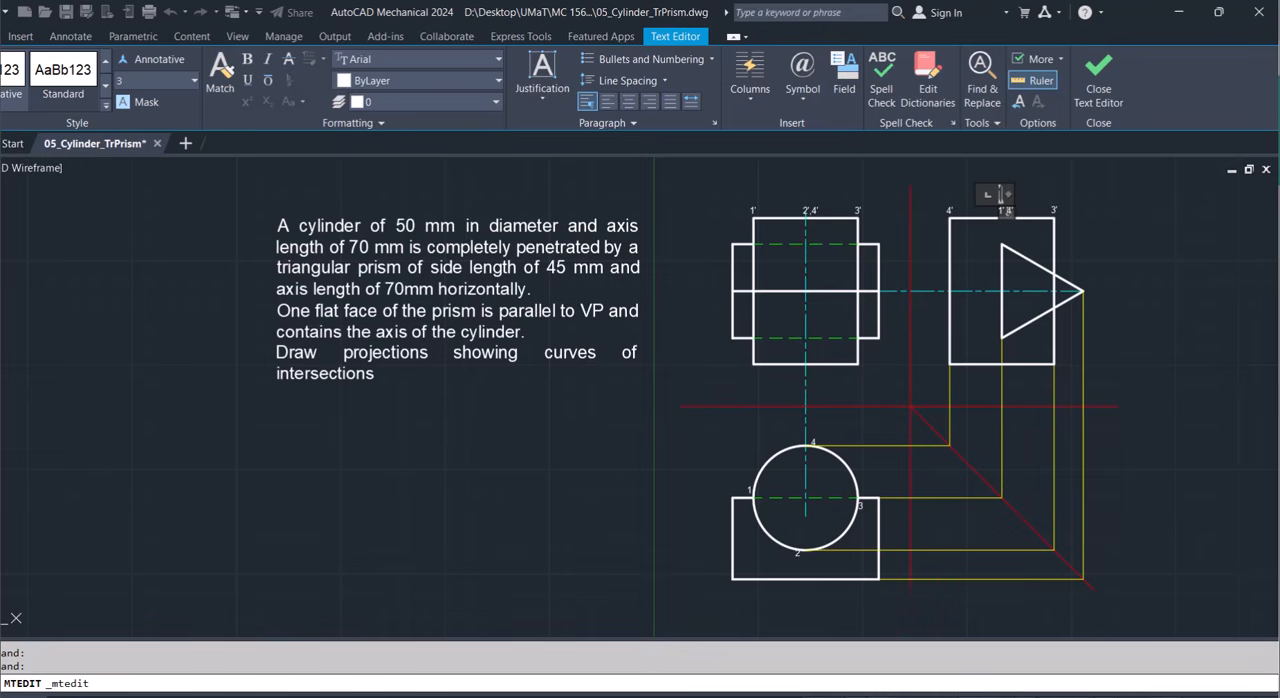
left_click(1053, 210)
double_click(1052, 210)
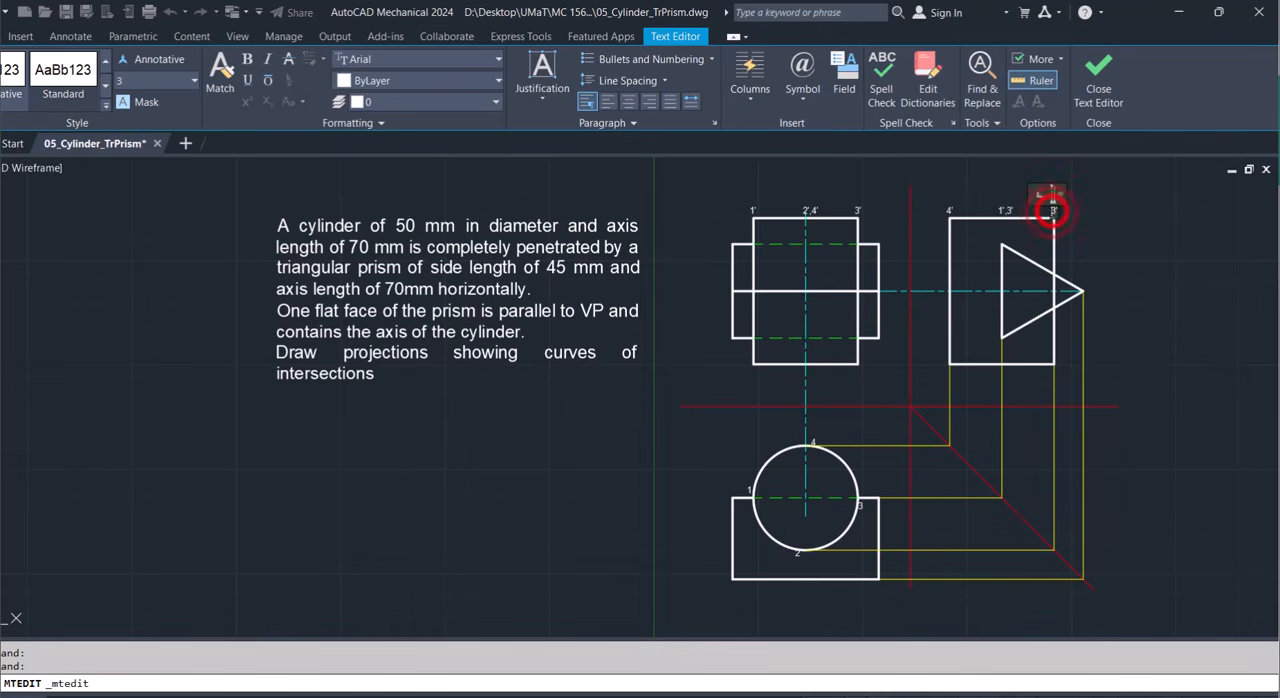
left_click(1114, 238)
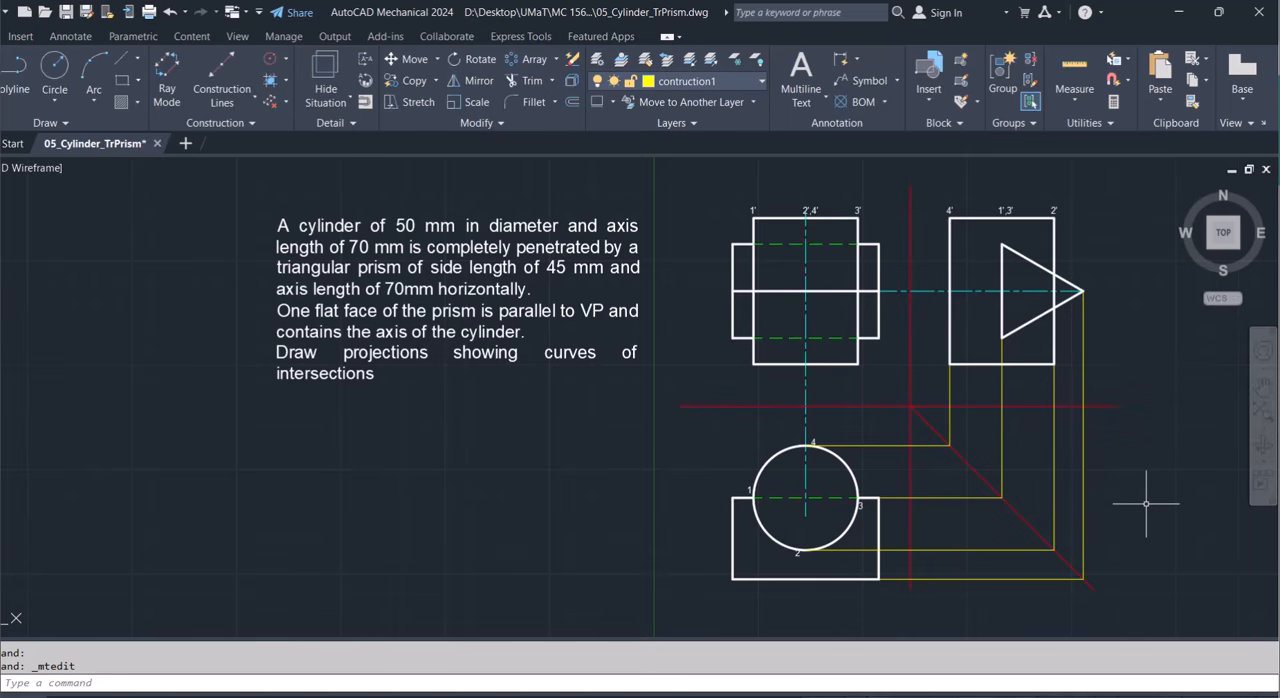
Measure the horizontal distance from the midpoint of the triangle's vertical side to the cylinder's right edge in the side view.
scroll(1150, 314, "up", 2)
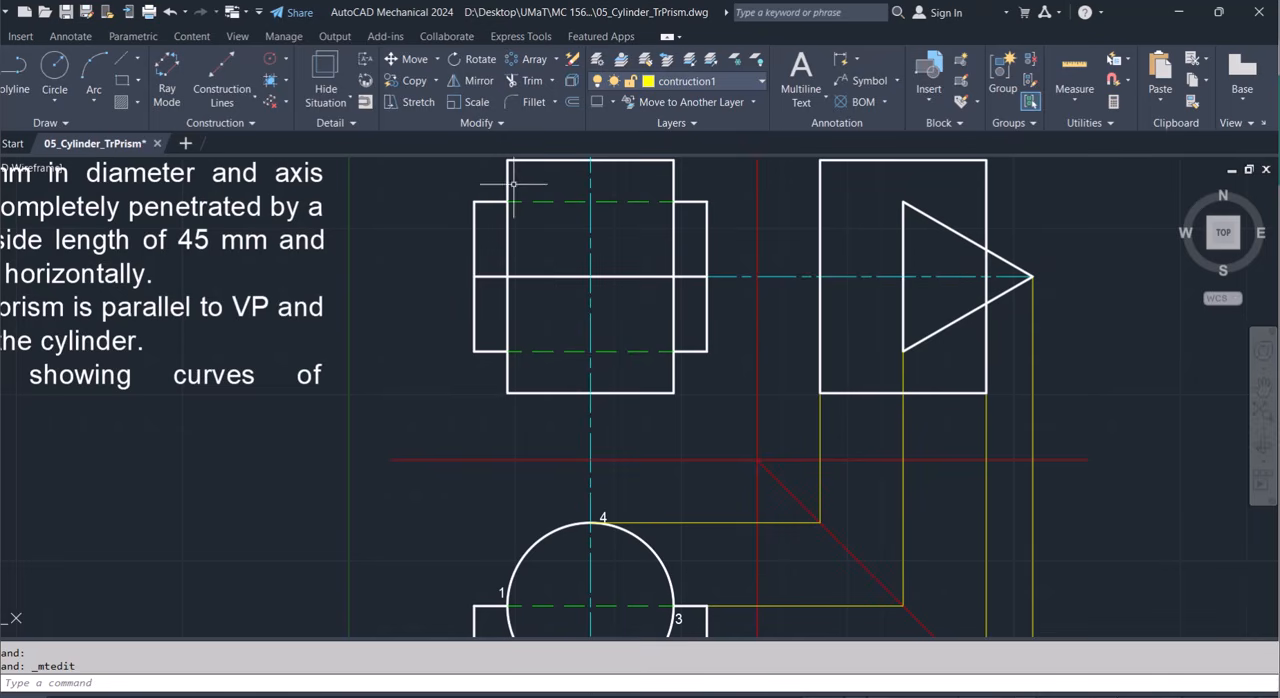
left_click(22, 70)
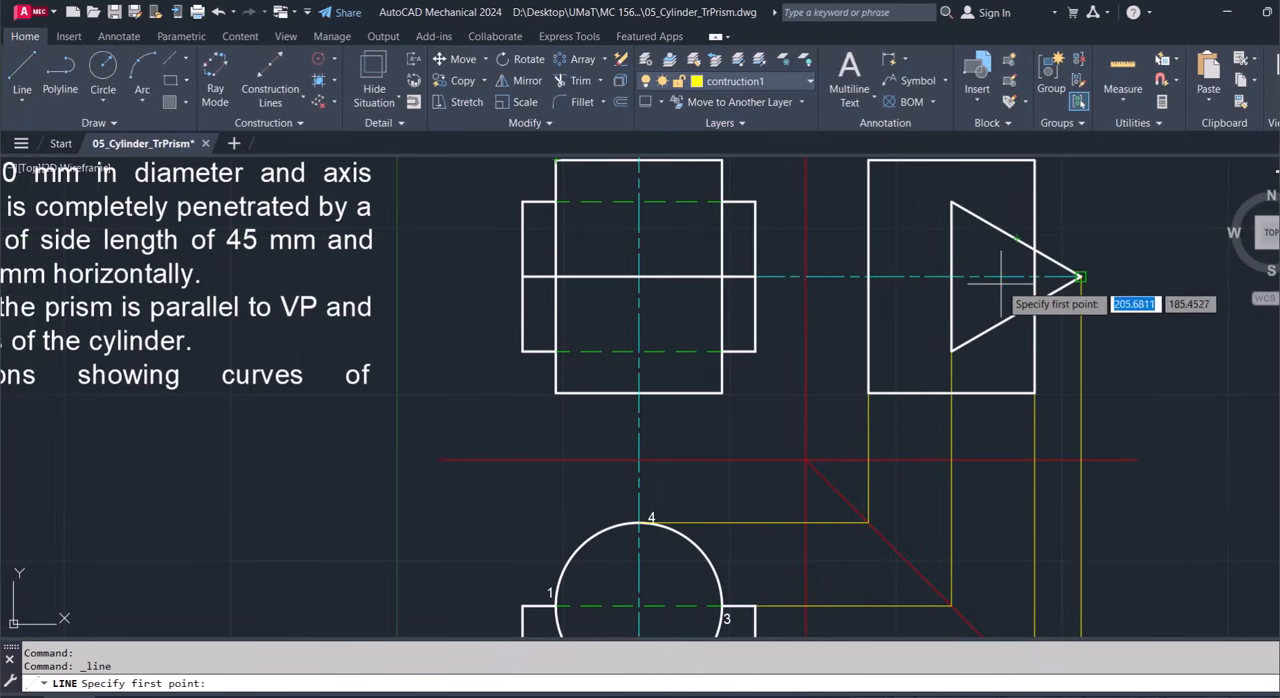
key("Escape")
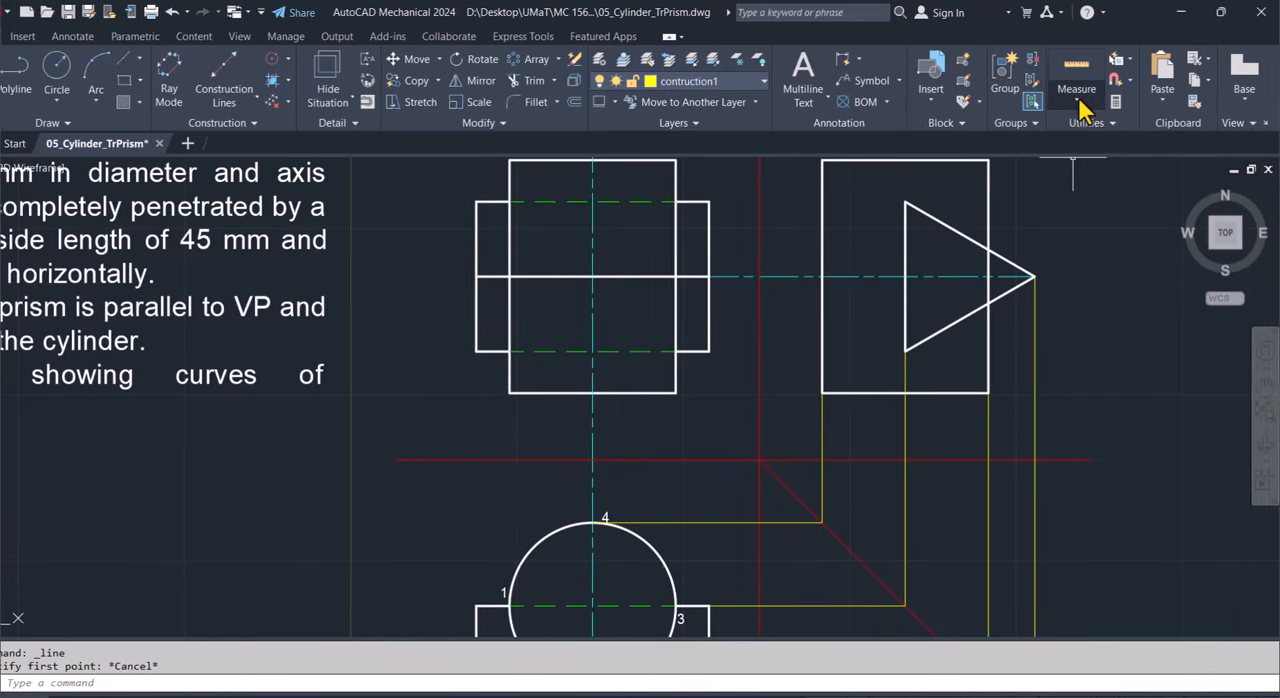
left_click(1123, 92)
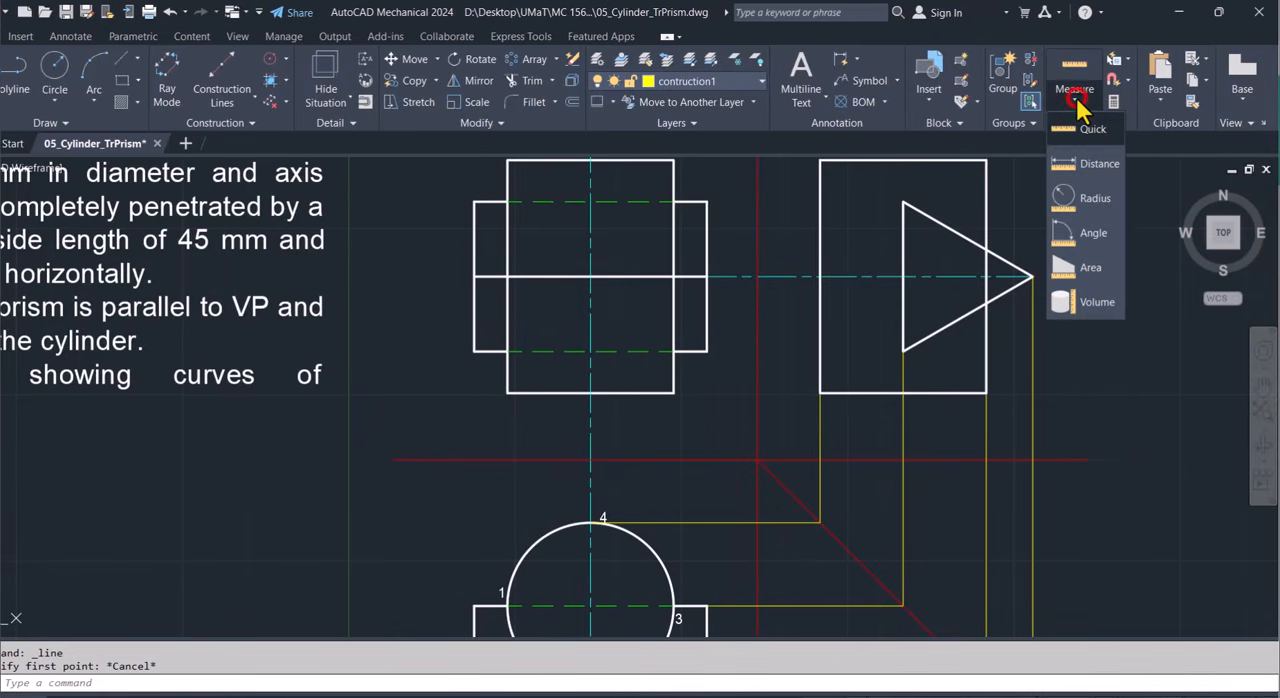
left_click(1094, 197)
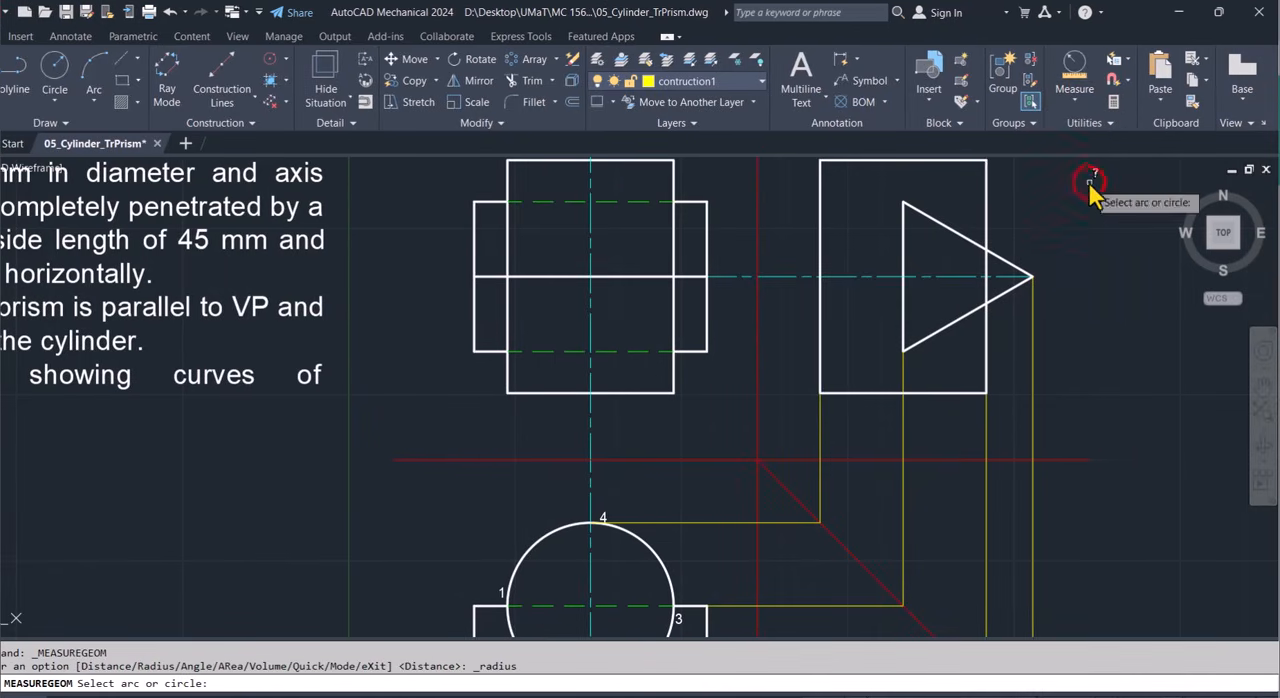
left_click(1085, 93)
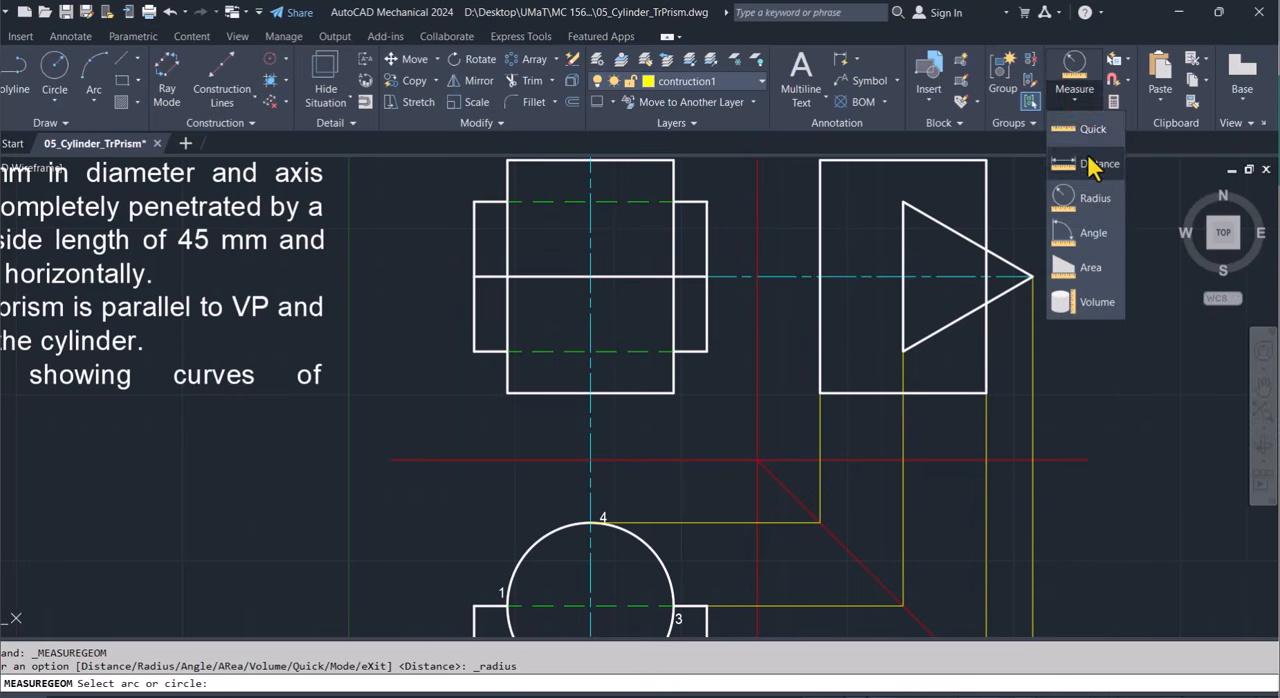
left_click(1091, 164)
left_click(903, 276)
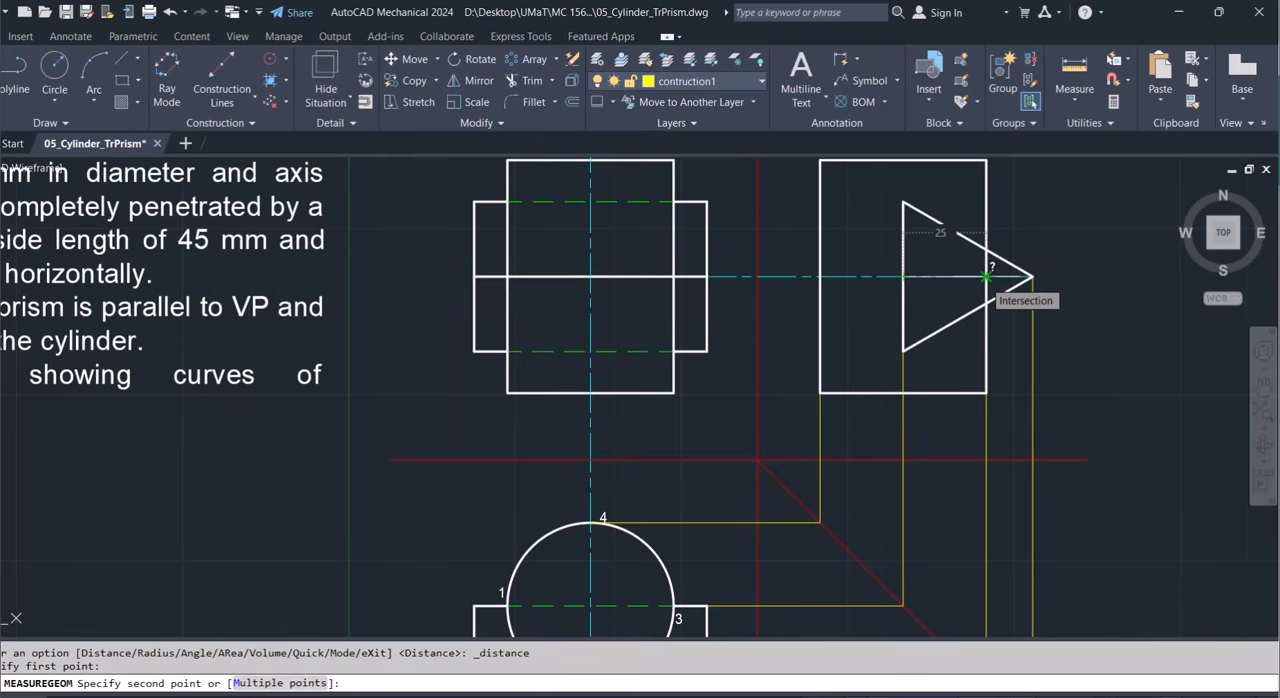
key("Escape")
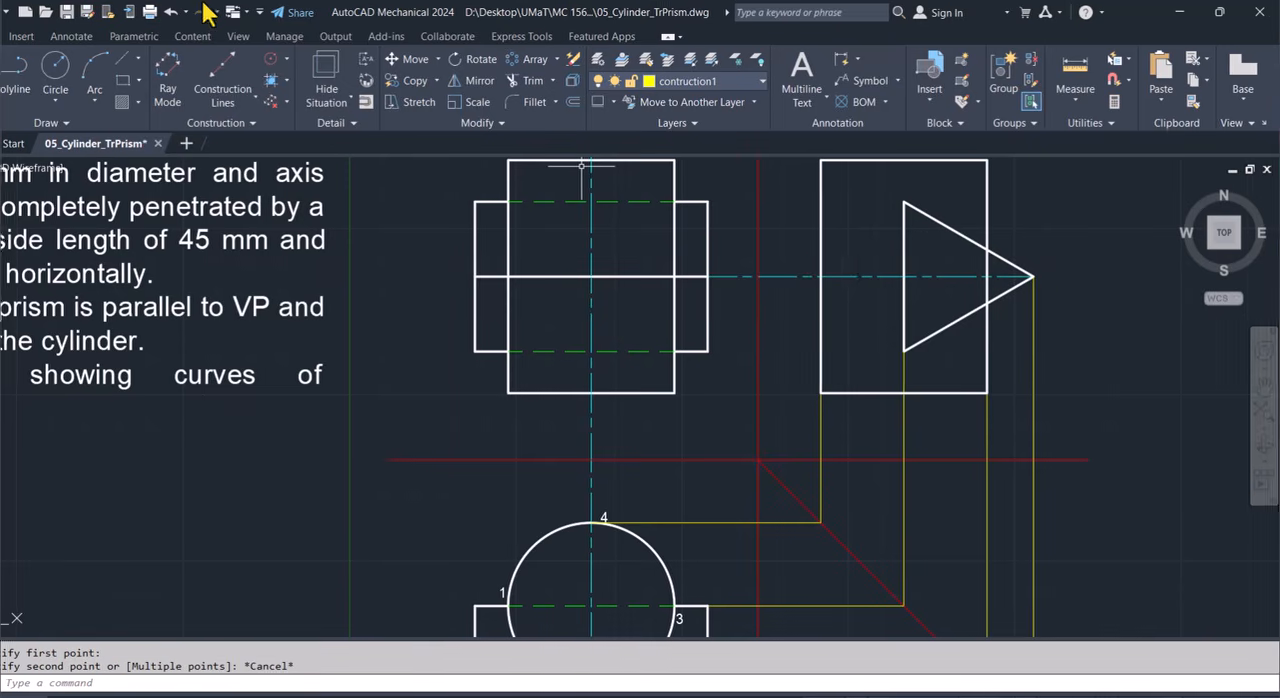
Draw a vertical construction line about 22 mm upward from the side view's axis, starting 12.5 mm right of the triangle's vertical side.
left_click(29, 64)
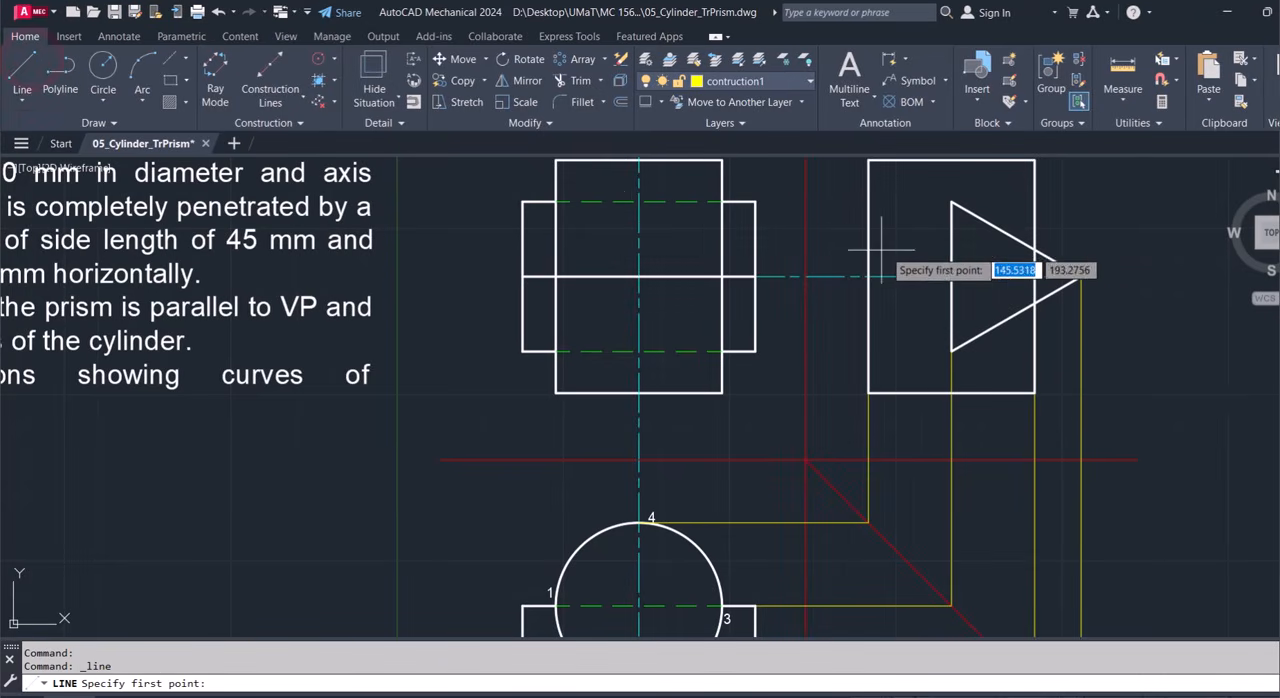
type("12.5")
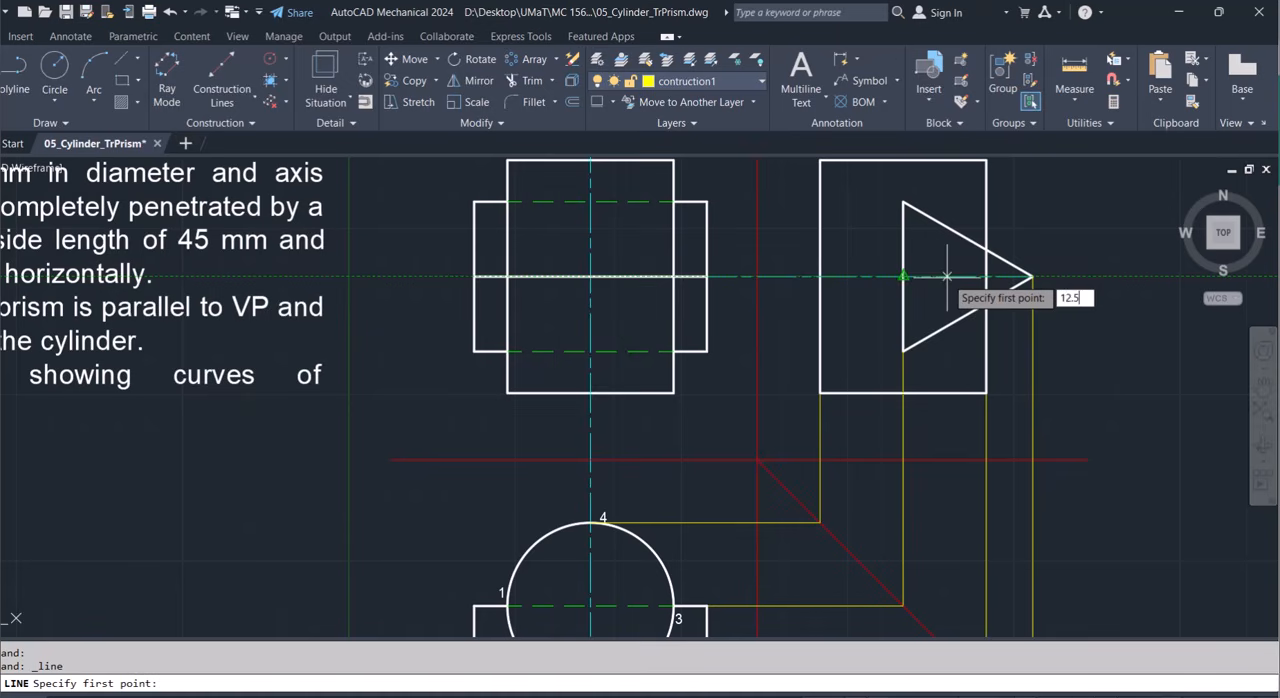
key("Return")
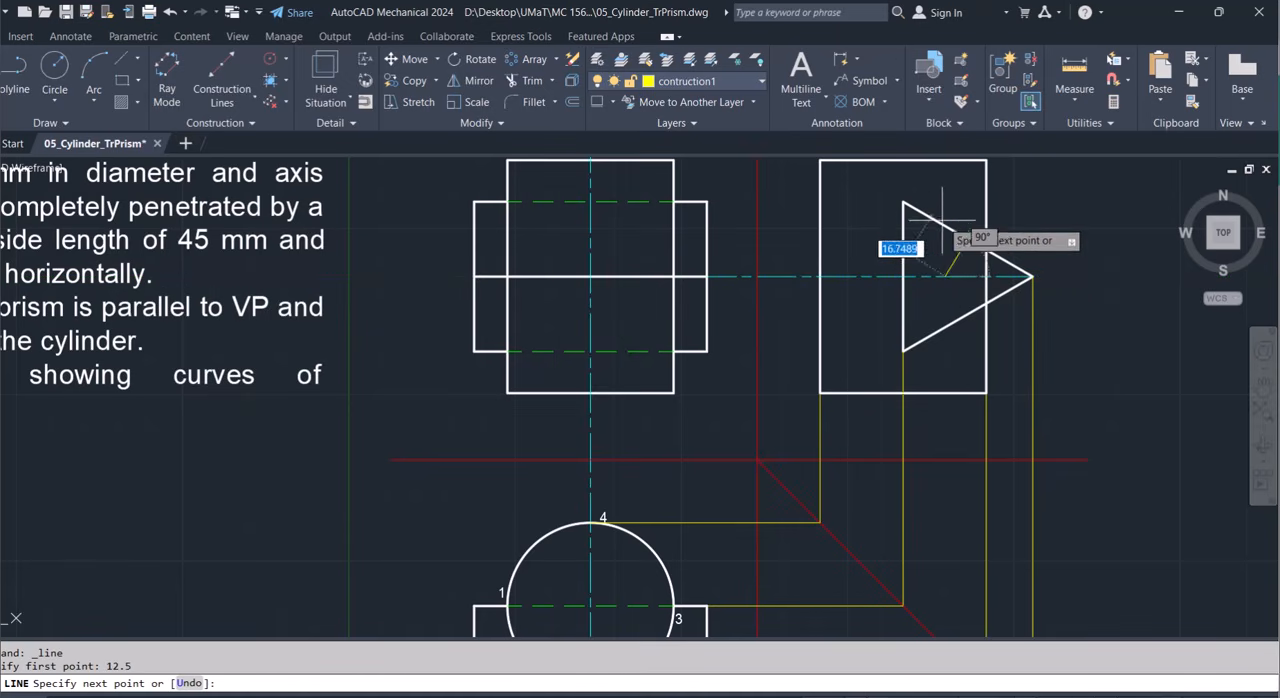
left_click(941, 203)
key("Escape")
Shorten the new vertical line so its upper end meets the triangle's upper sloping edge.
left_click(944, 210)
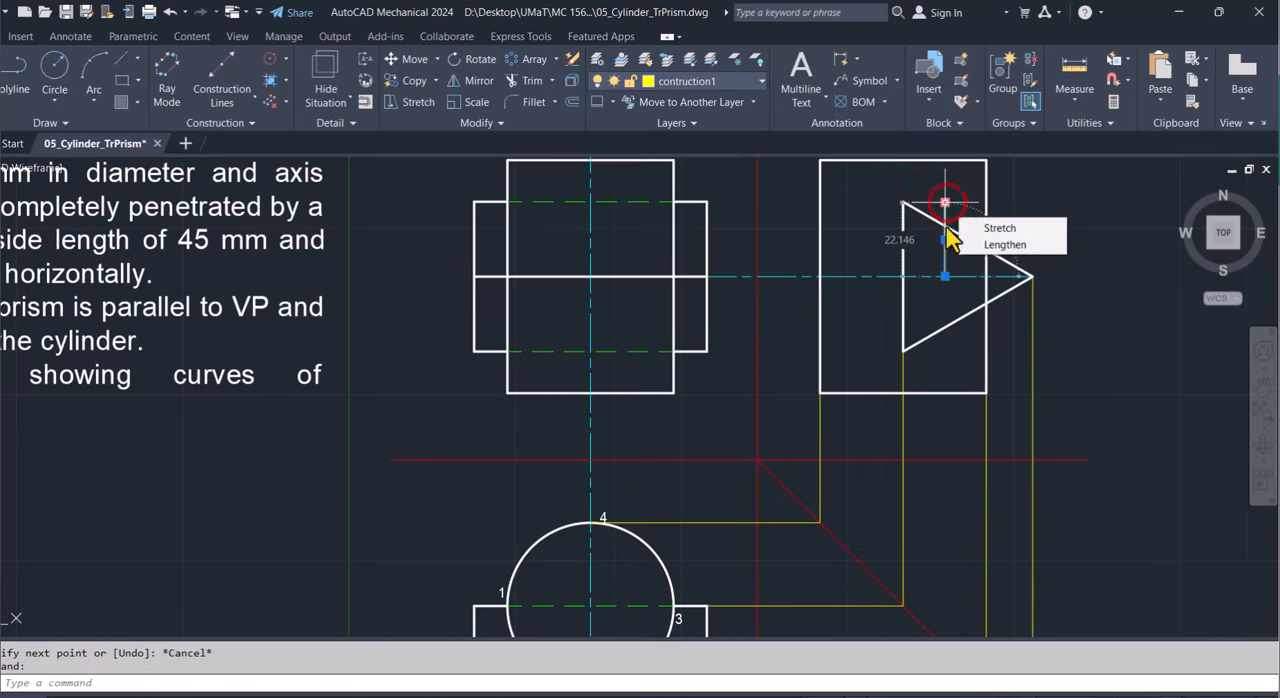
left_click(945, 203)
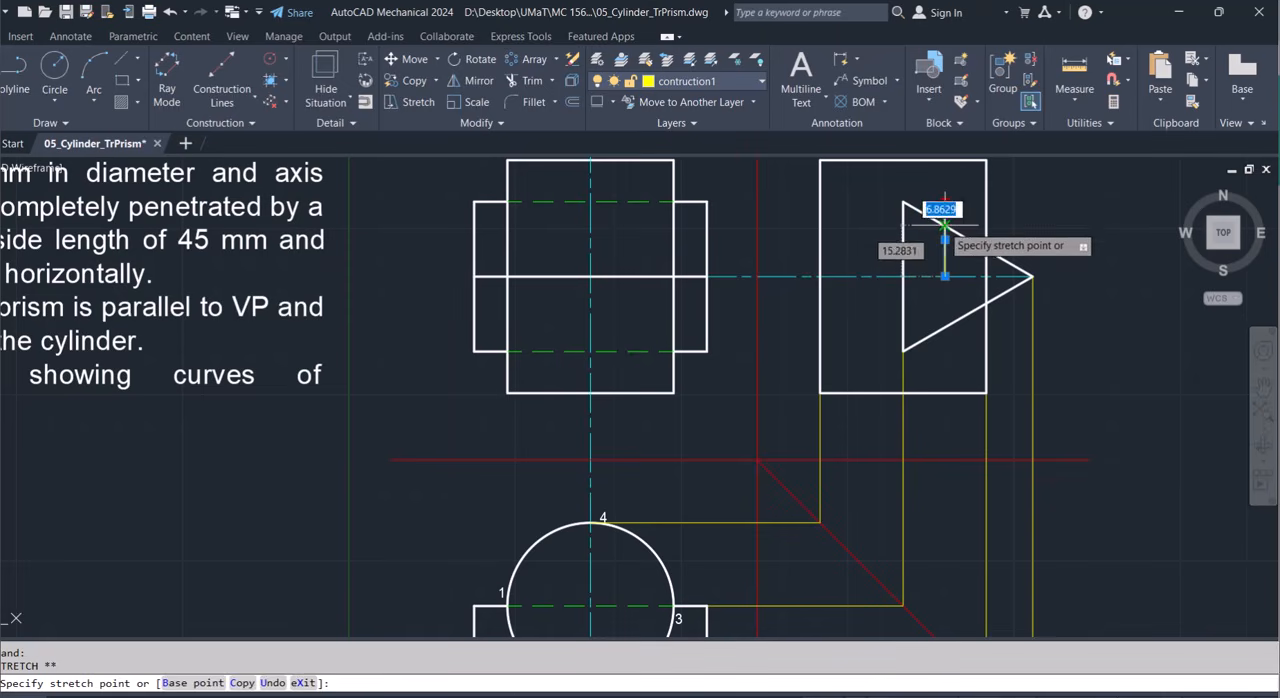
left_click(944, 226)
key("Escape")
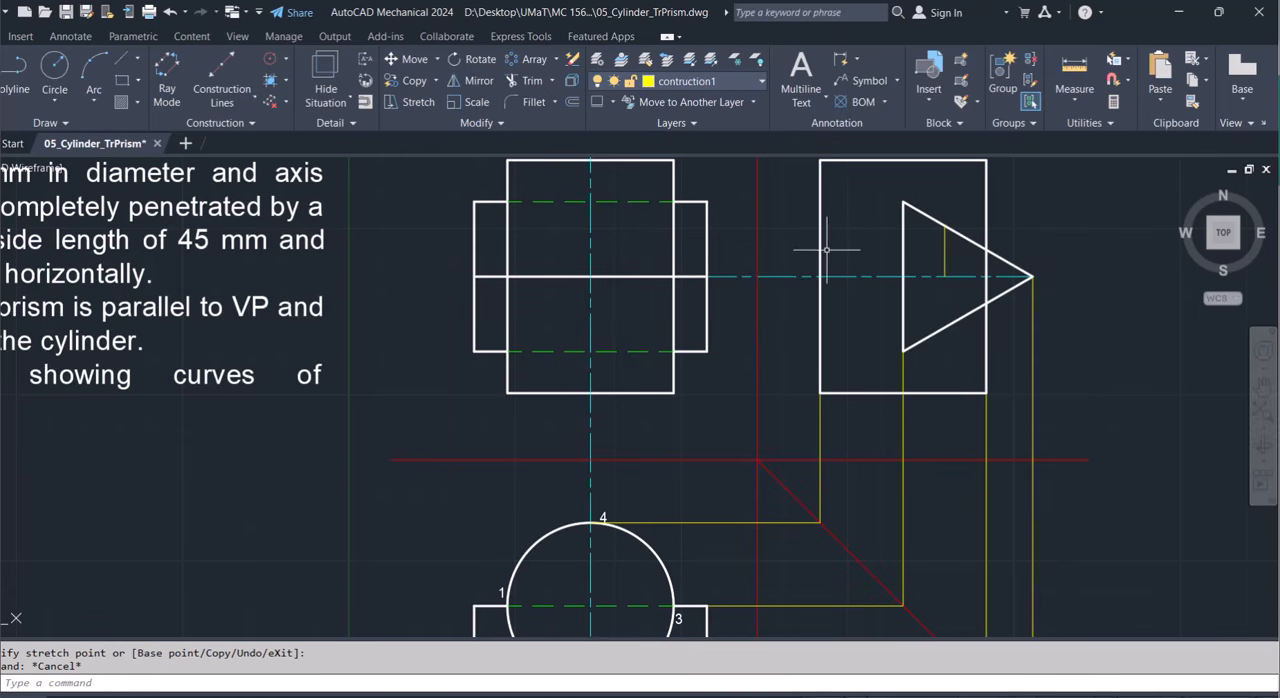
With snap and ortho off, copy the top view's label 1 to the side-view triangle's top vertex, short line end and upper cylinder crossing.
scroll(826, 251, "down", 4)
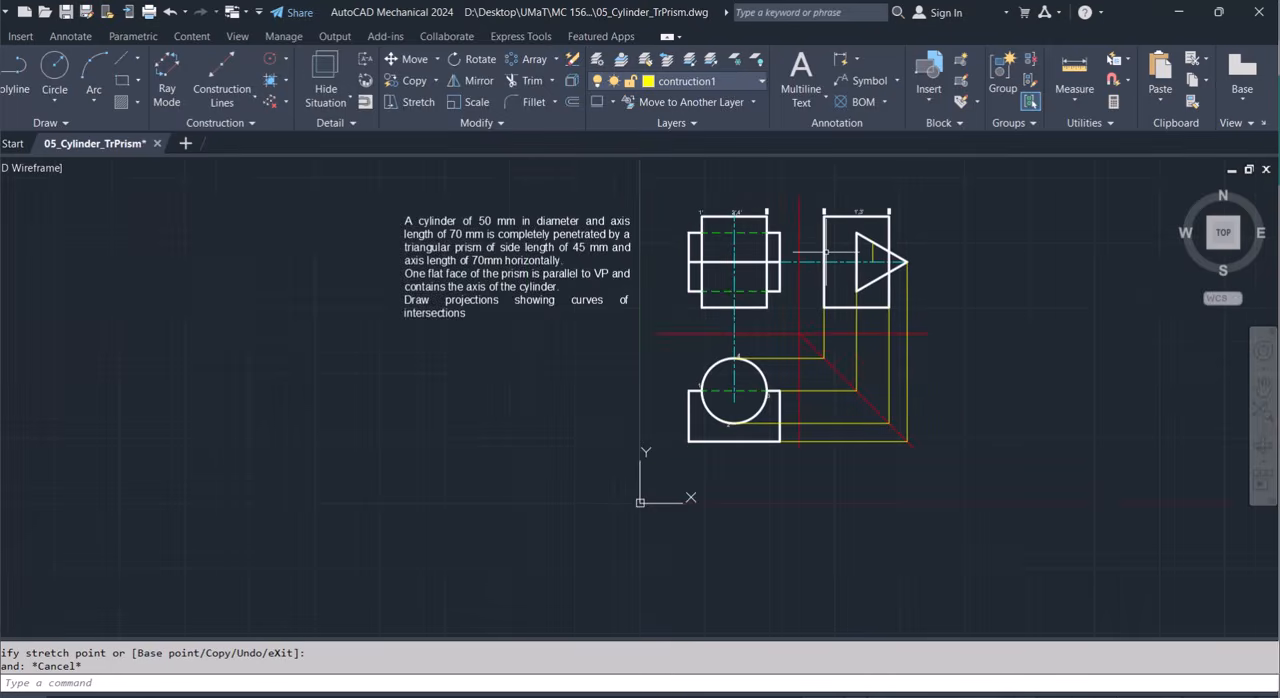
scroll(826, 252, "up", 2)
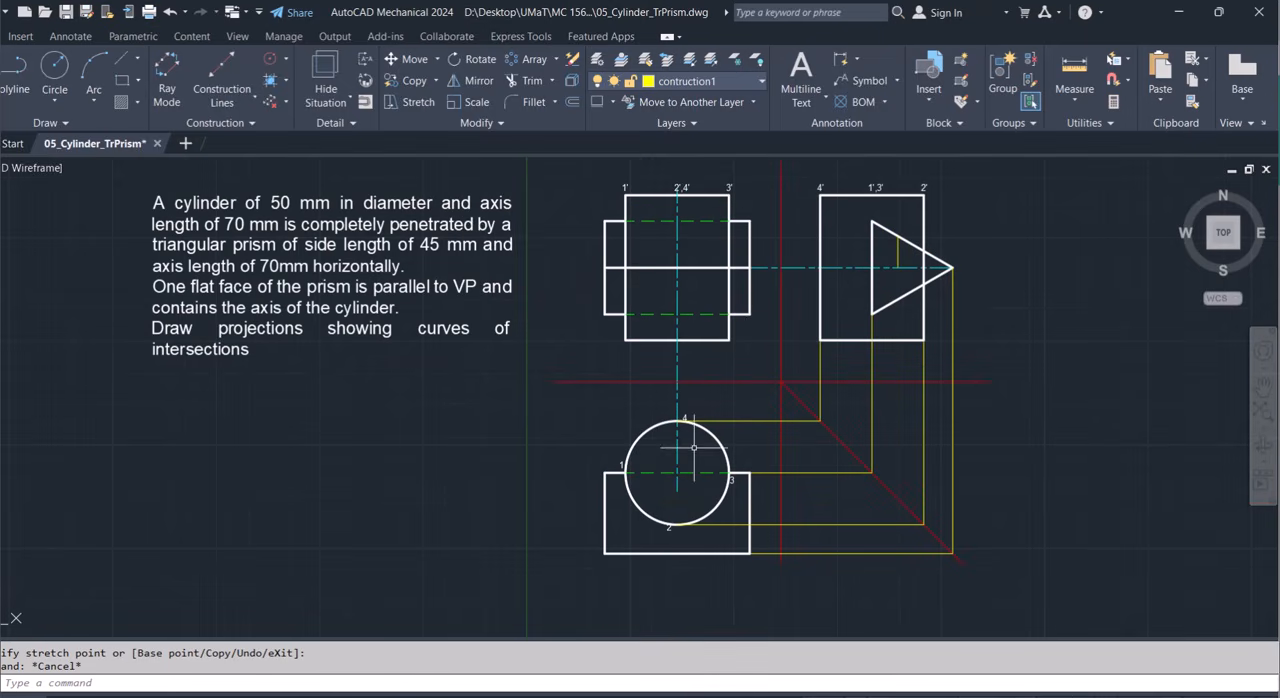
left_click(638, 437)
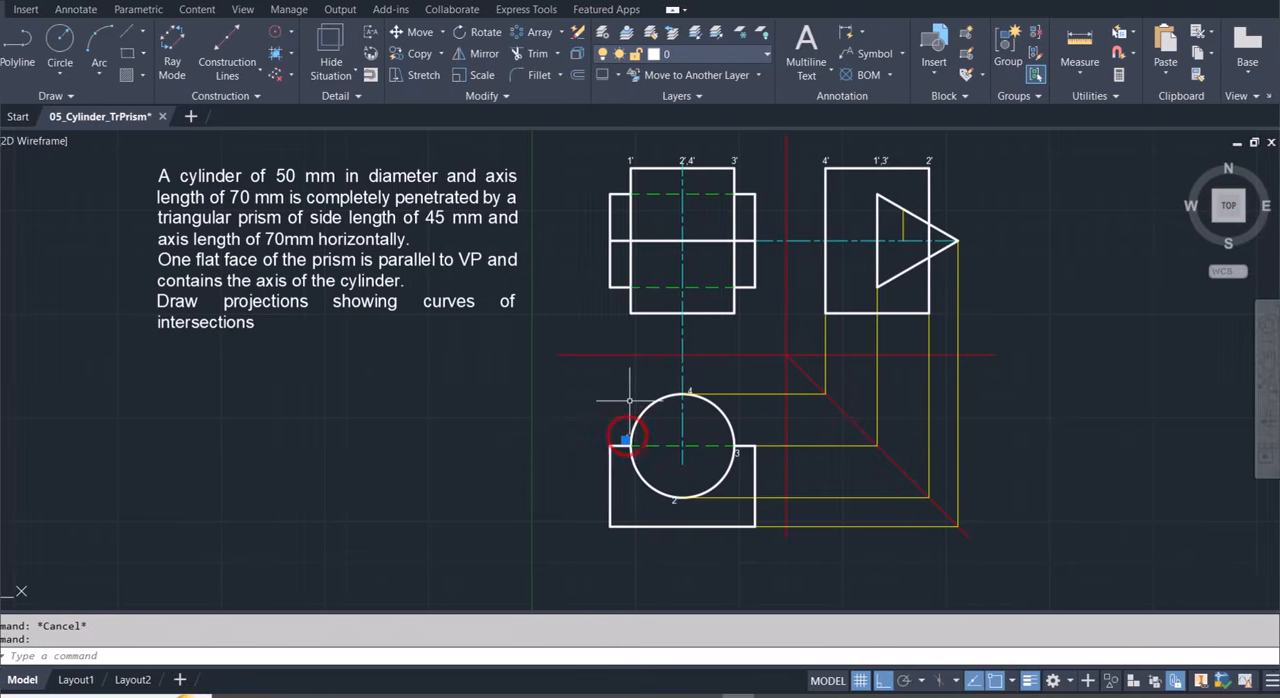
type("co")
key("Return")
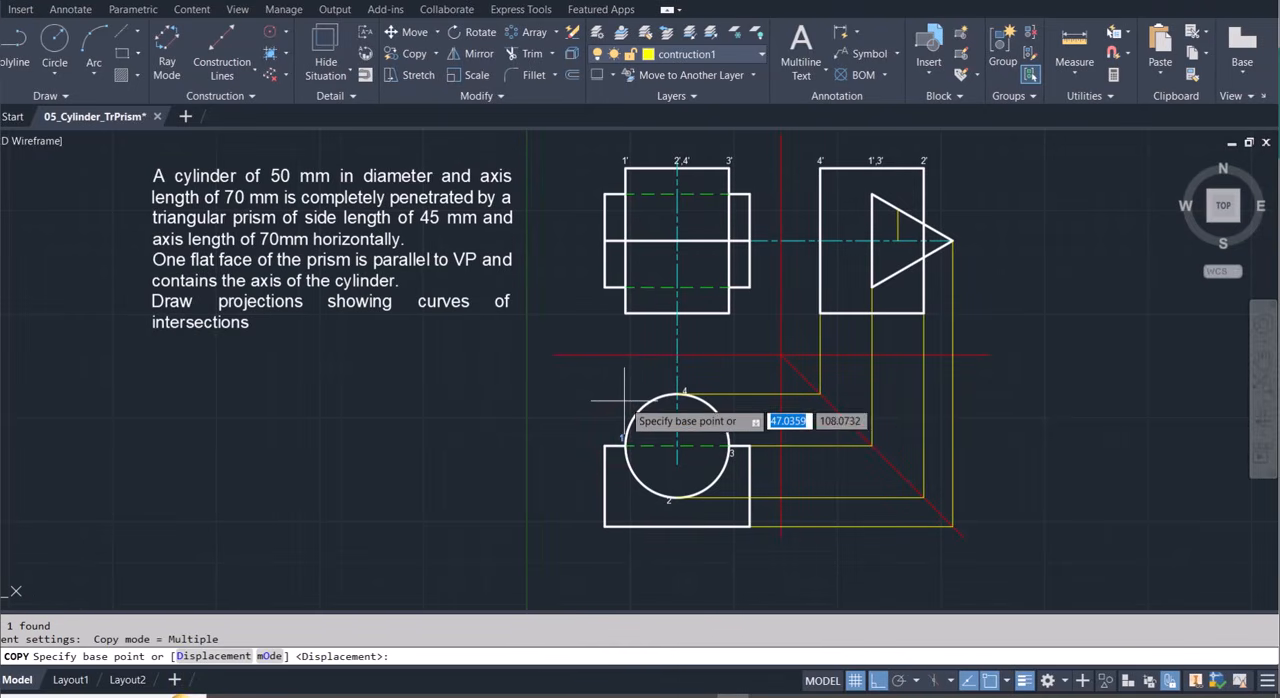
left_click(990, 680)
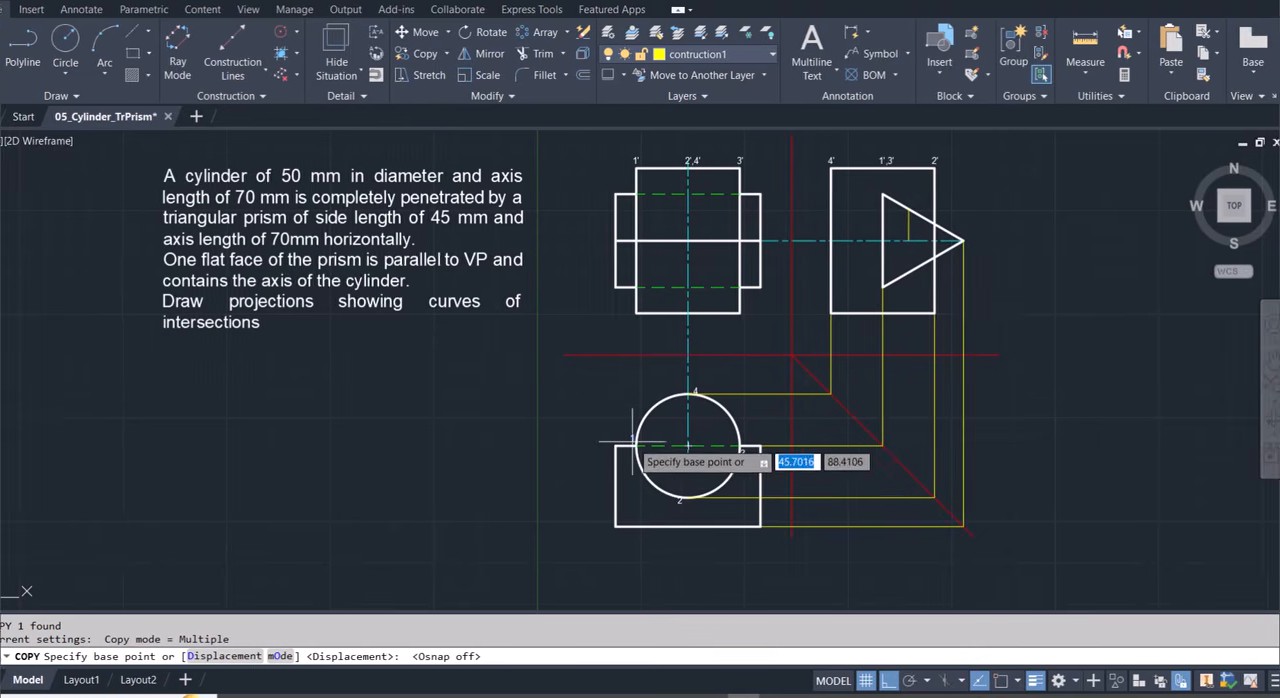
left_click(622, 438)
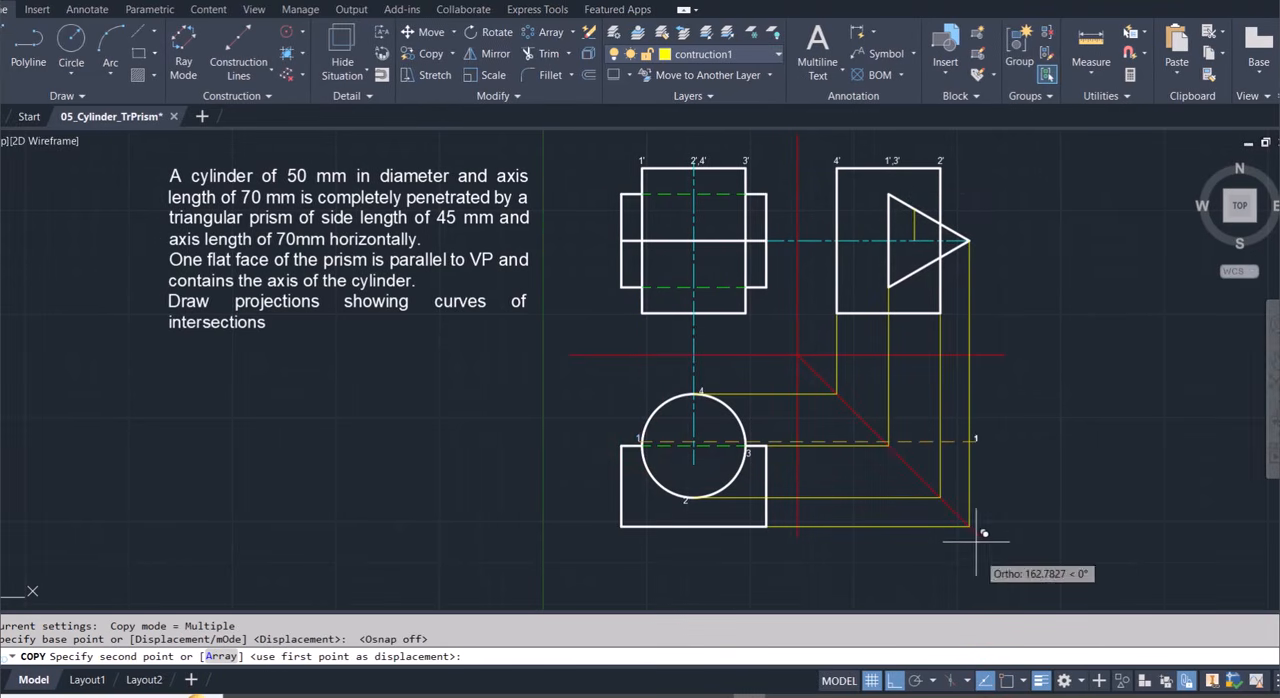
left_click(880, 680)
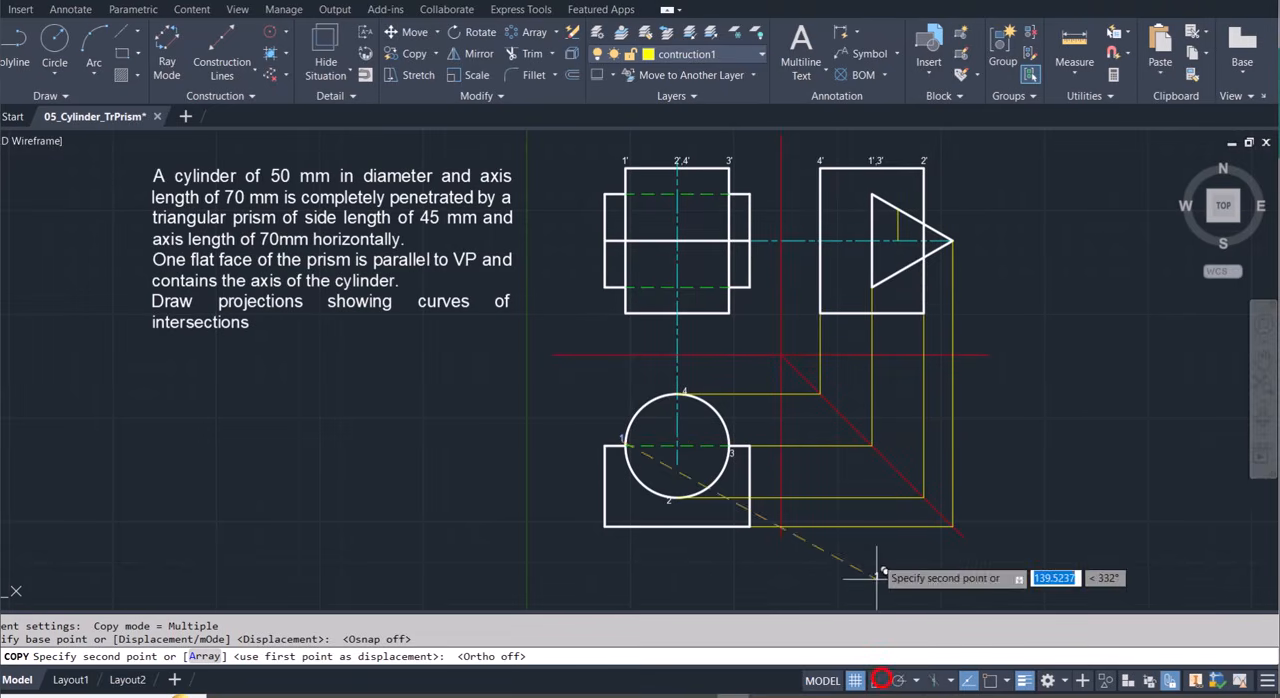
scroll(882, 185, "up", 4)
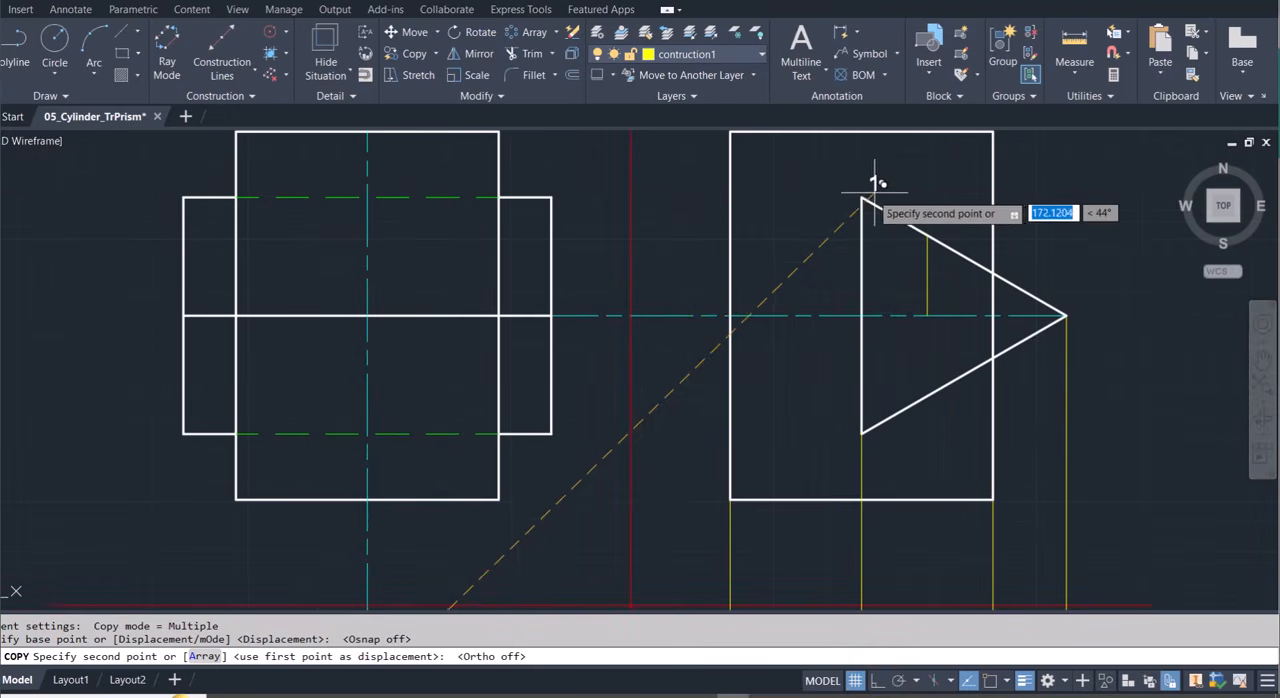
left_click(858, 187)
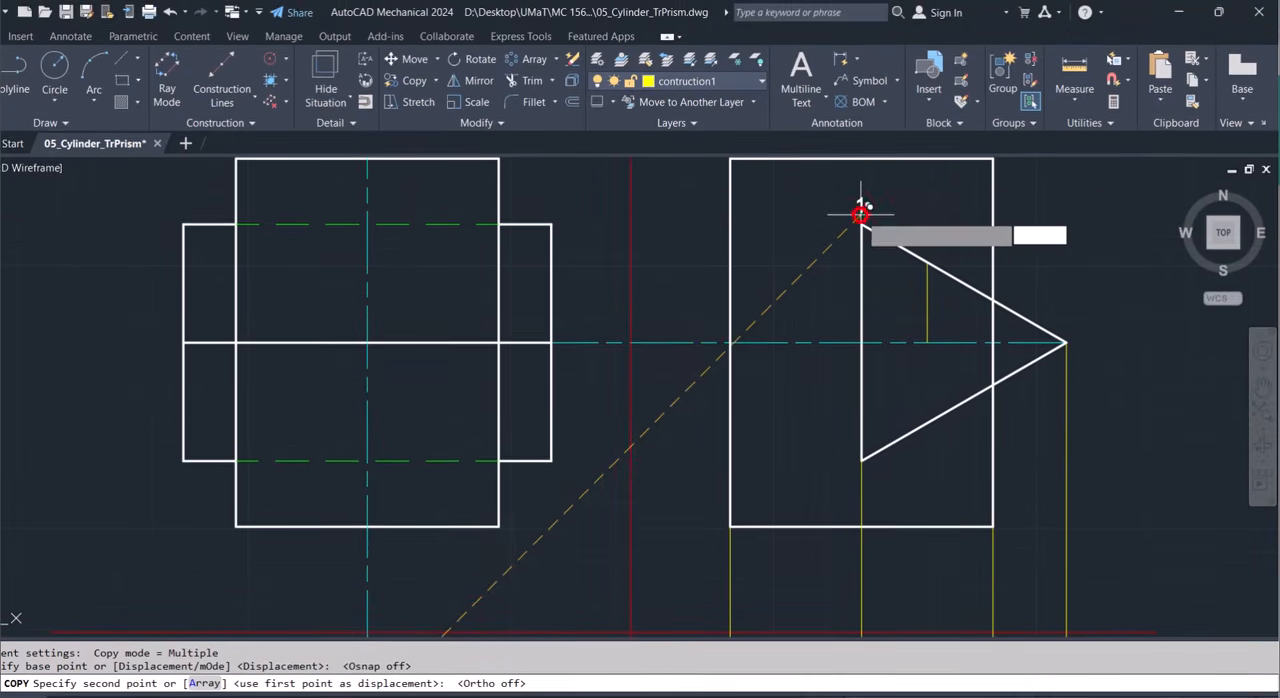
left_click(928, 255)
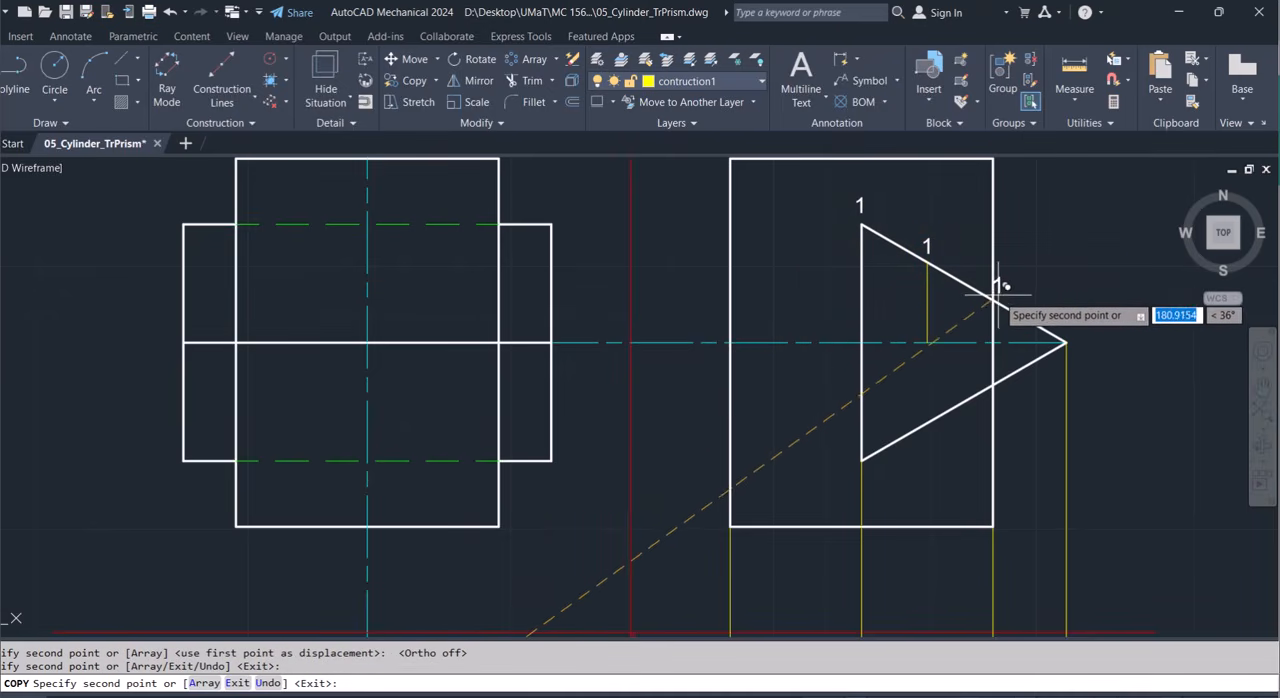
left_click(1000, 298)
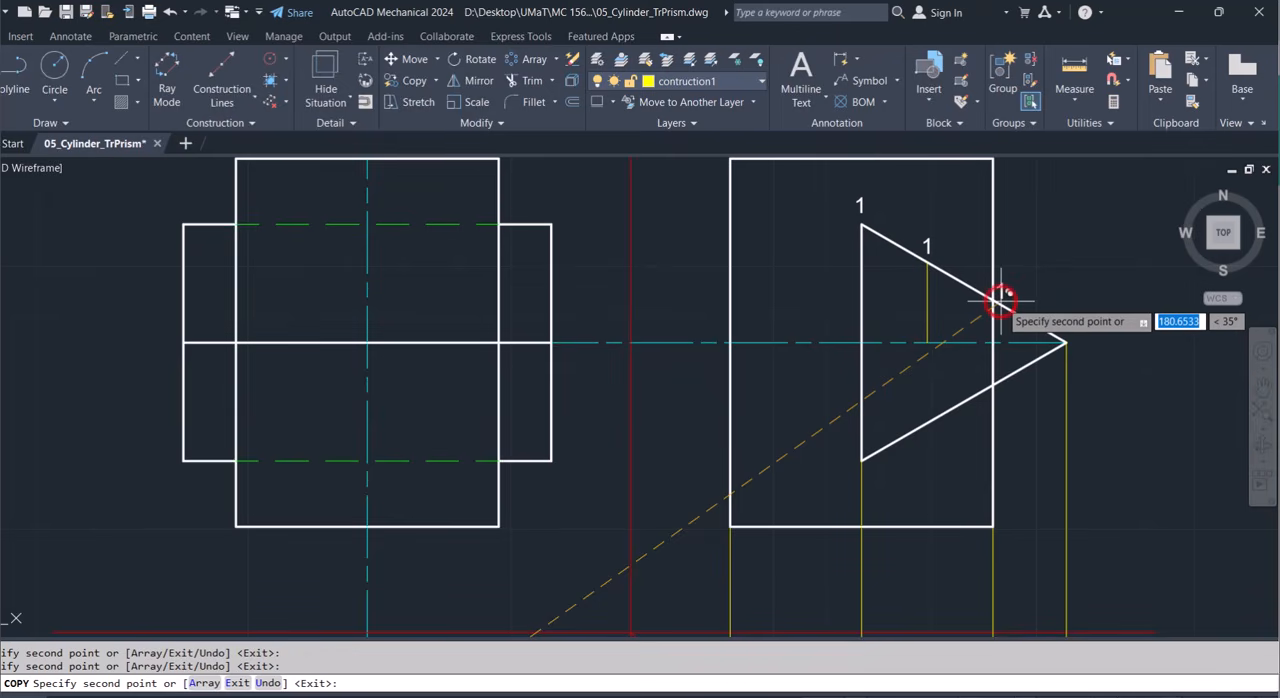
Place three more label copies at the triangle's lower crossing with the cylinder edge, partway along its lower sloping edge and at its bottom vertex.
left_click(1001, 374)
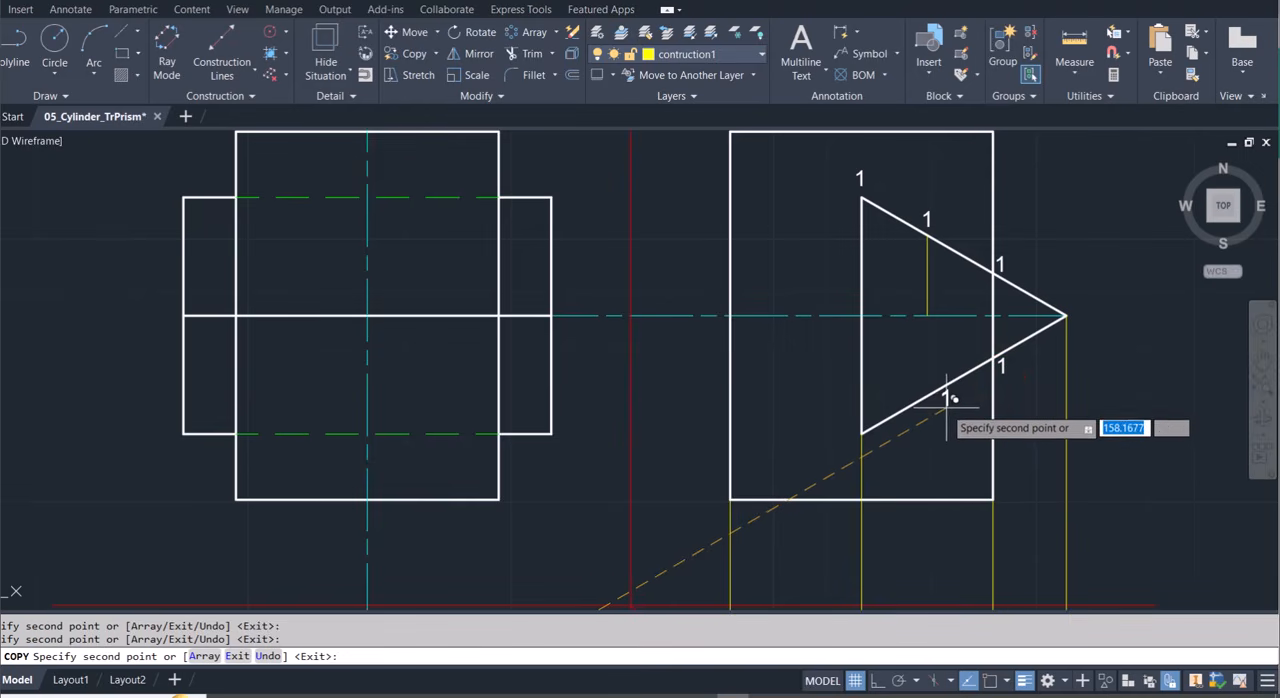
left_click(946, 399)
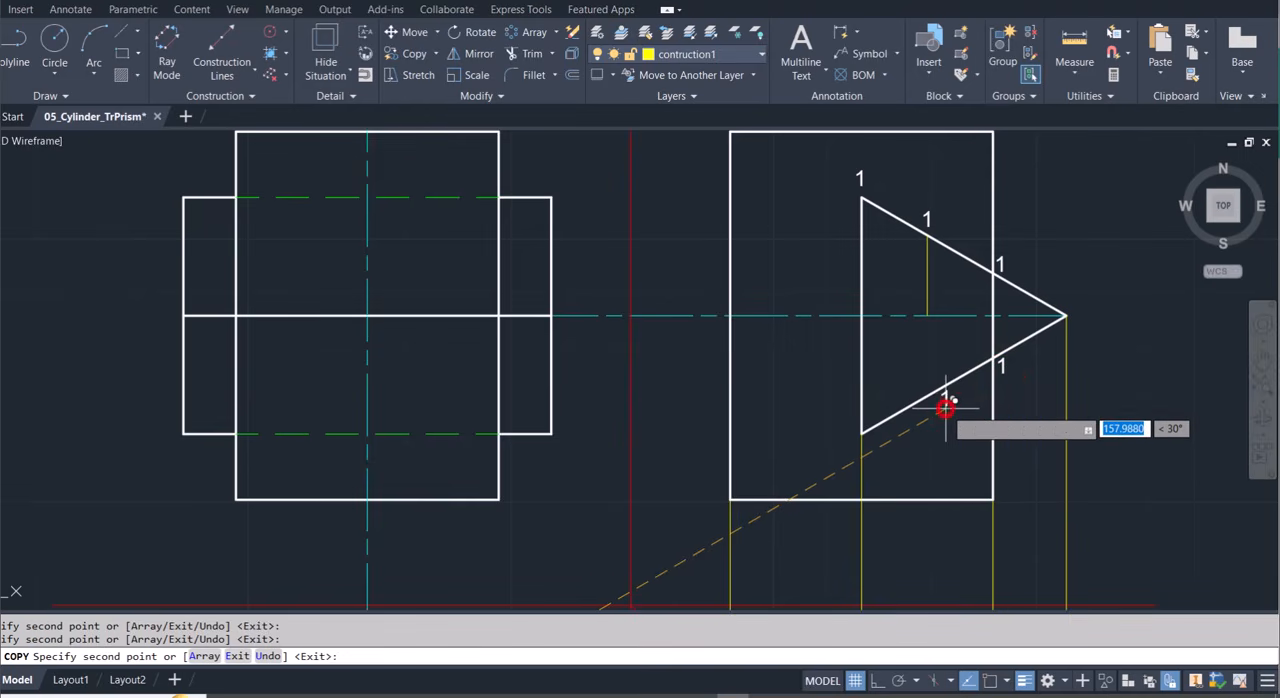
left_click(871, 451)
key("Escape")
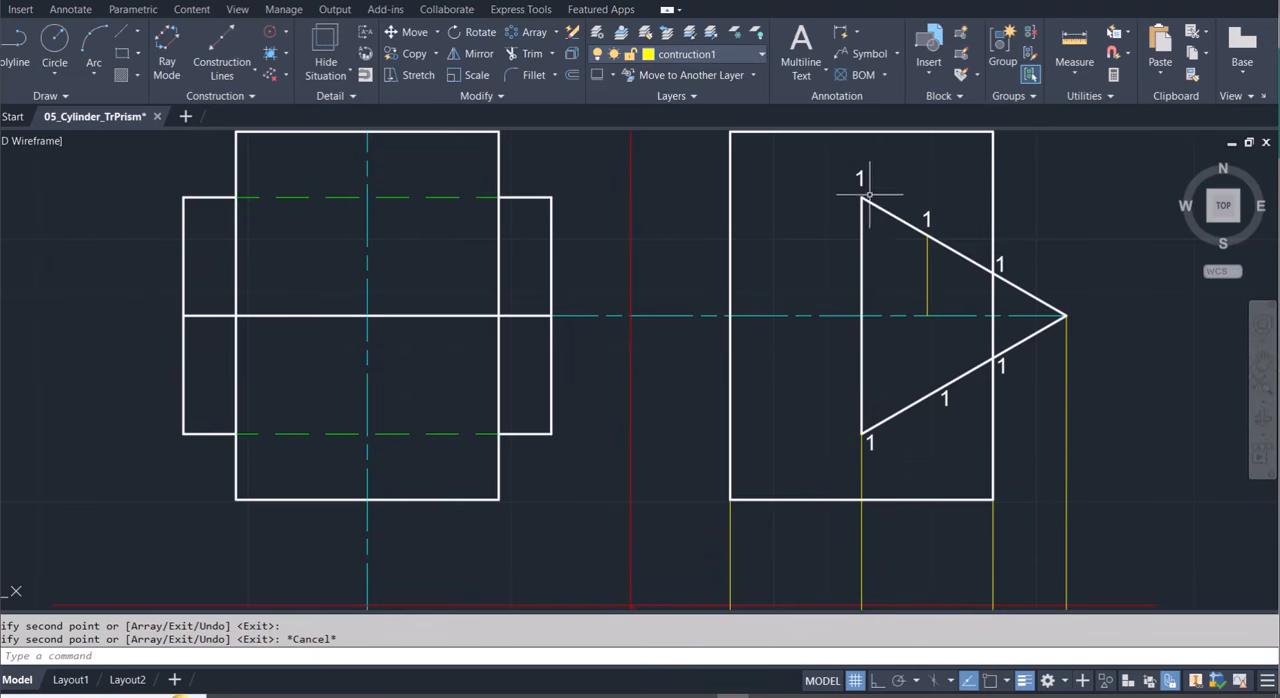
Change the six copied labels to a, b, c, d, e and f, going clockwise from the triangle's top vertex.
double_click(860, 180)
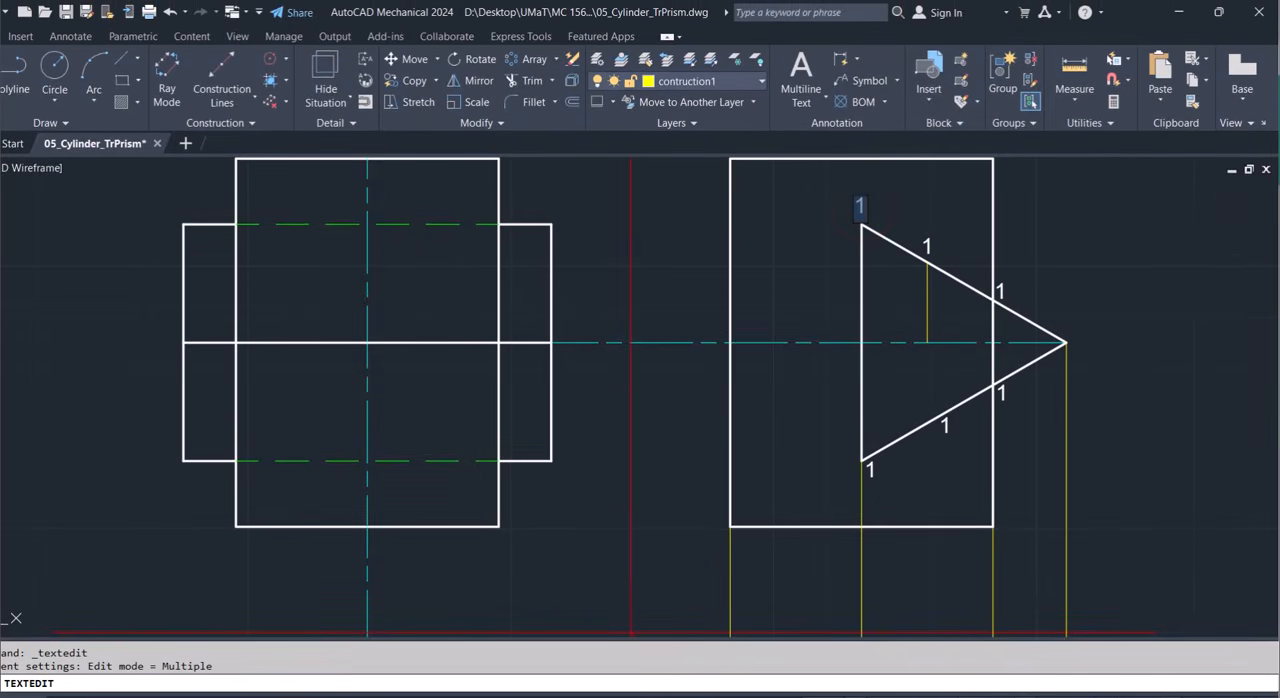
left_click(931, 246)
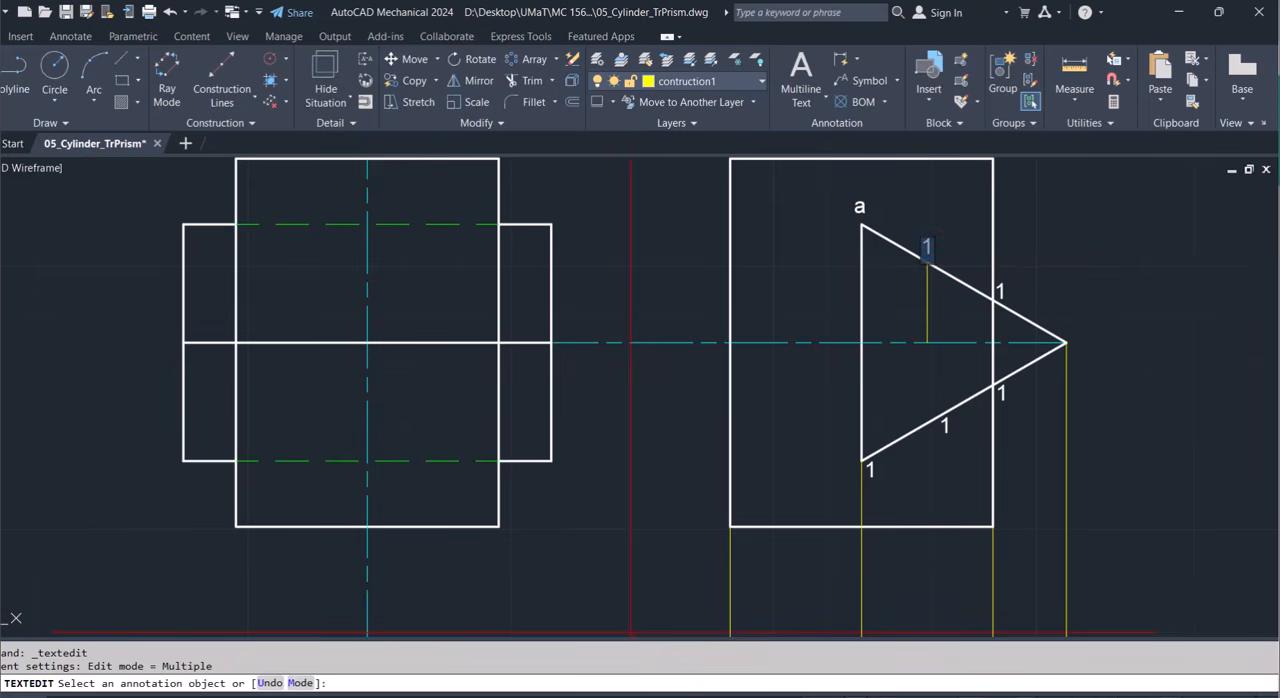
left_click(1006, 296)
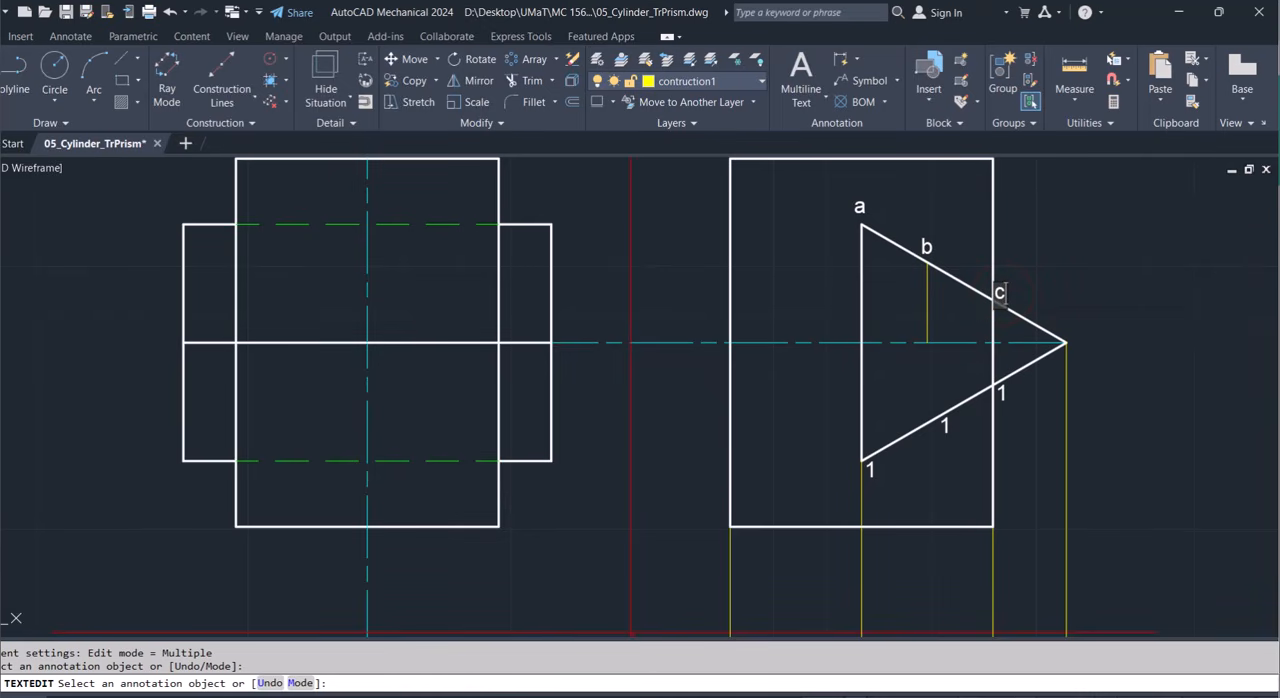
left_click(1003, 391)
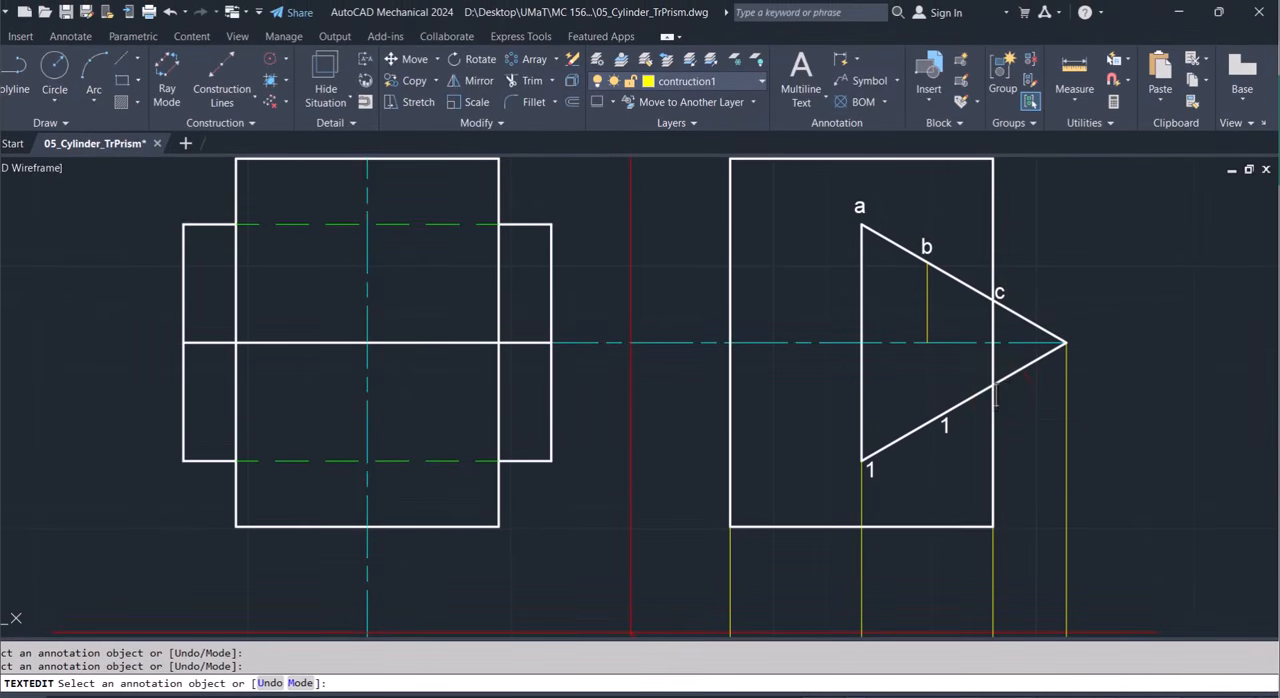
left_click(943, 425)
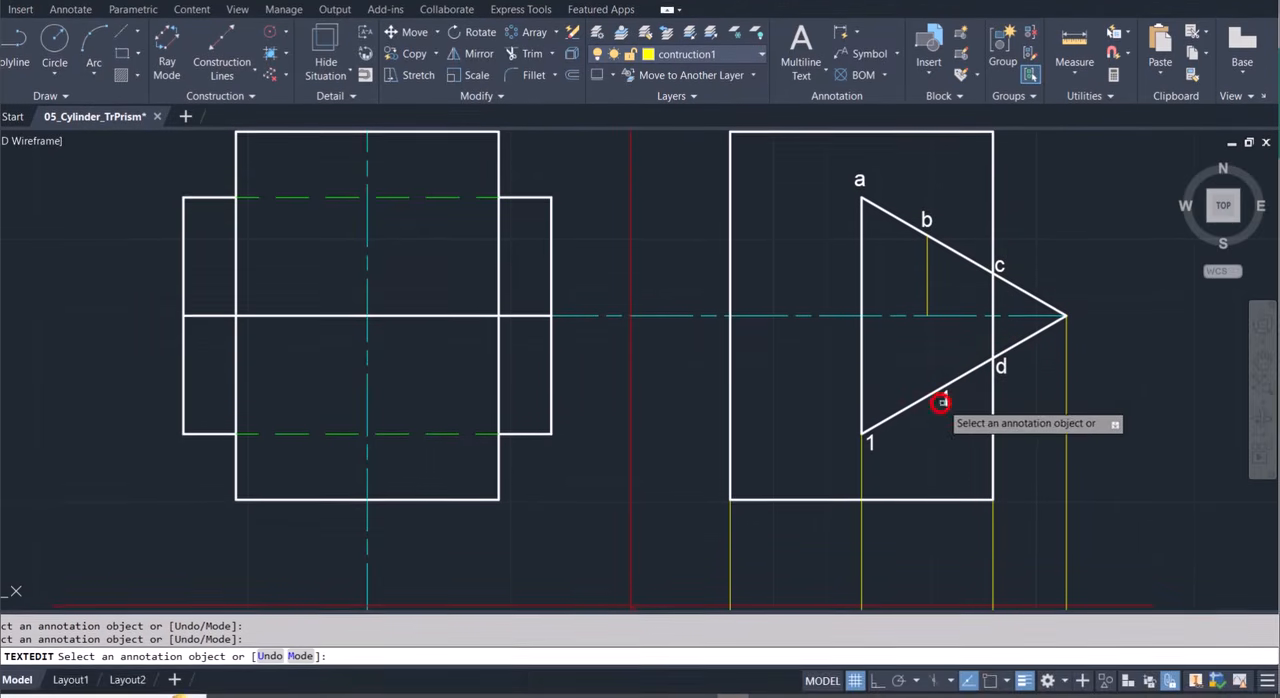
left_click(871, 470)
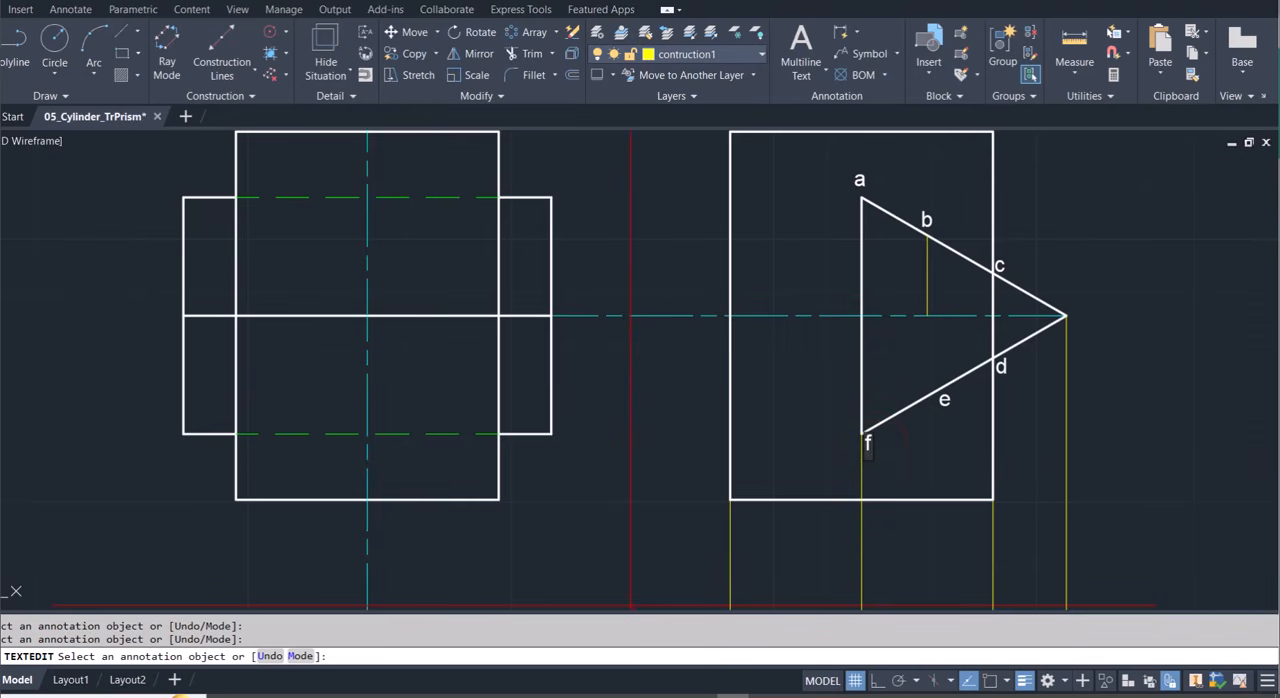
left_click(886, 448)
key("Escape")
With ortho and object snap on, draw a vertical construction line from point 3 on the top-view circle up to the front view's upper dashed line.
scroll(886, 448, "down", 8)
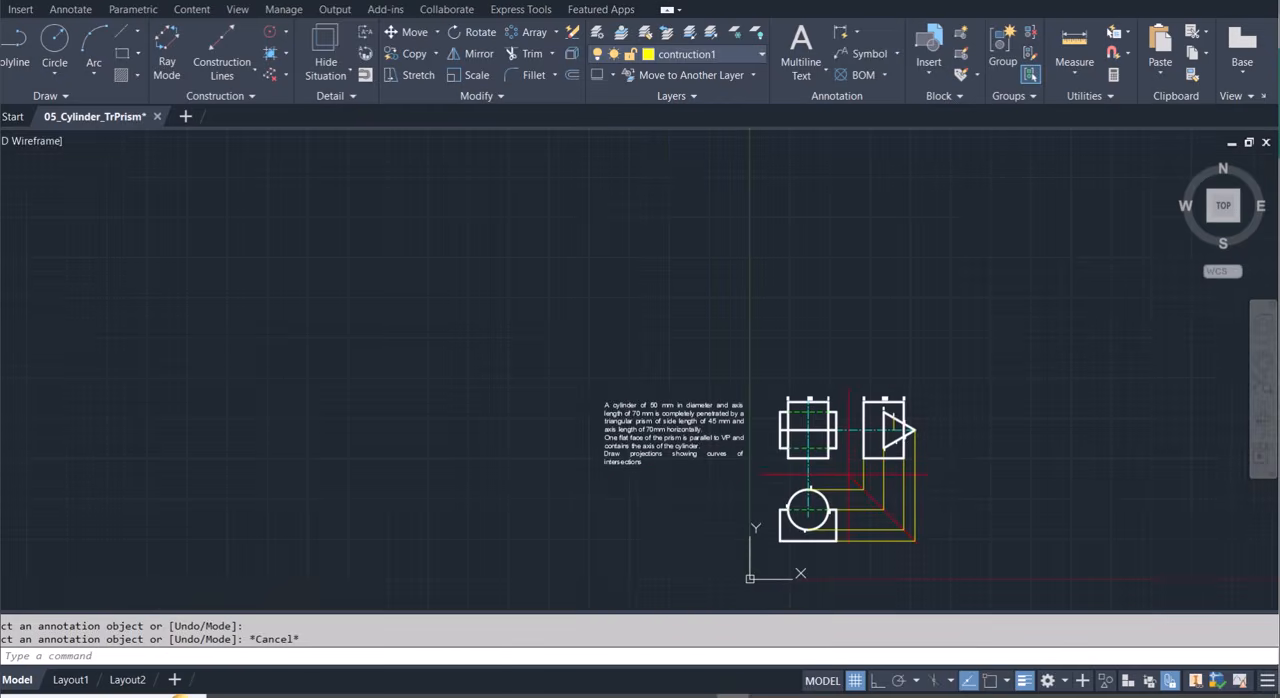
scroll(880, 530, "up", 2)
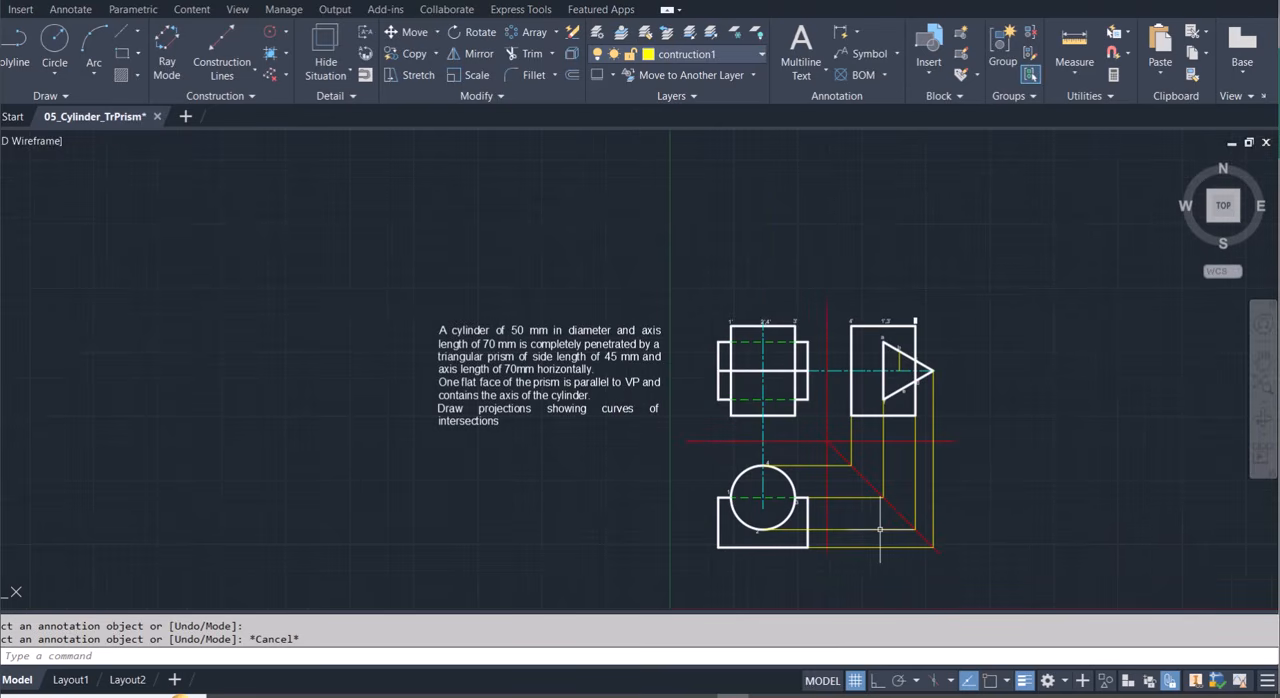
scroll(880, 530, "up", 2)
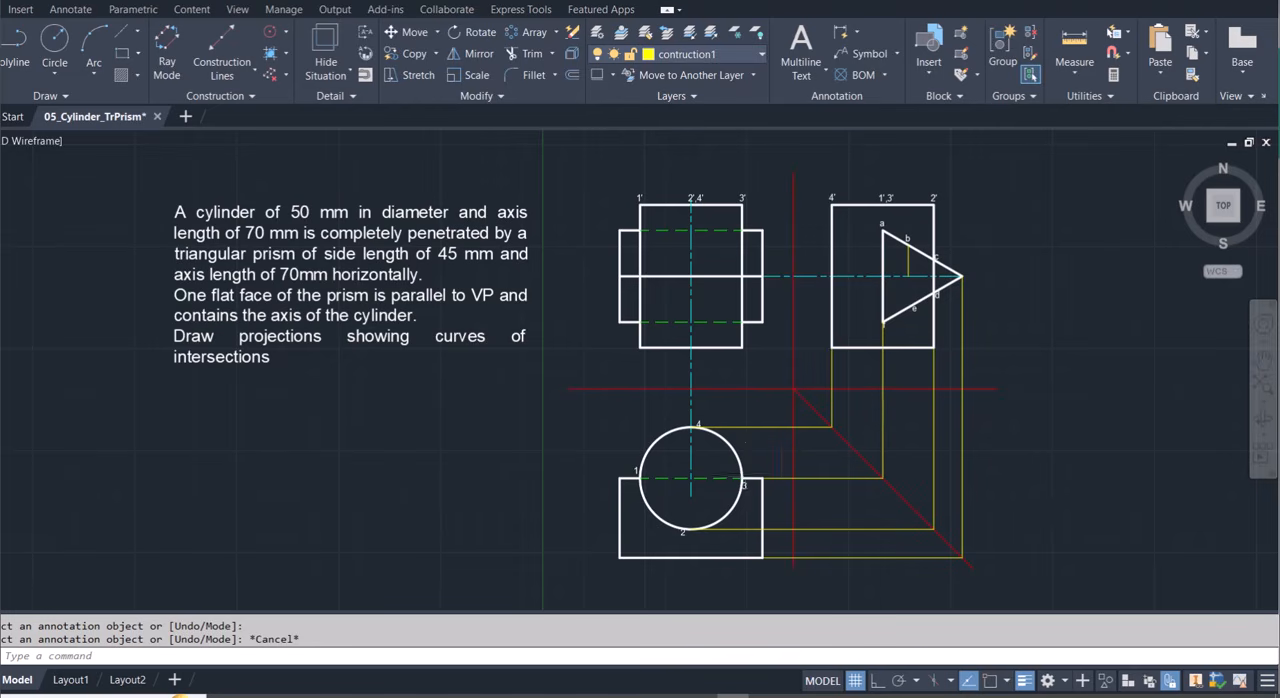
scroll(745, 477, "up", 4)
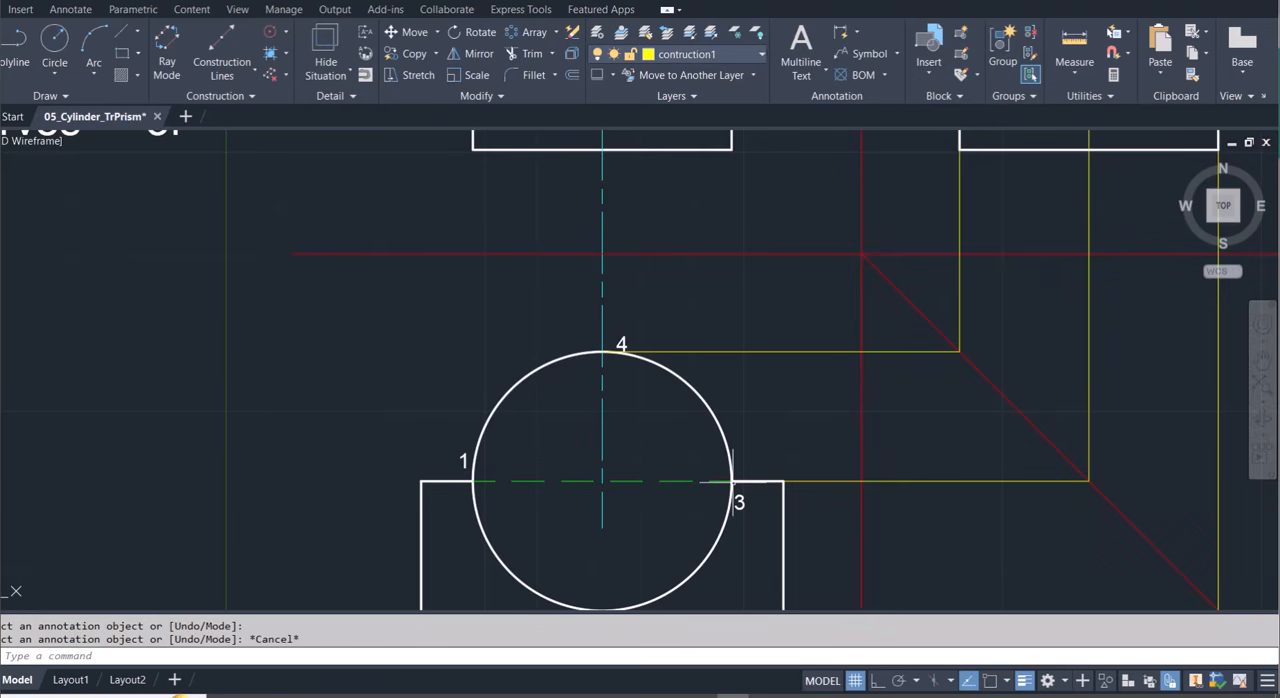
scroll(733, 478, "down", 4)
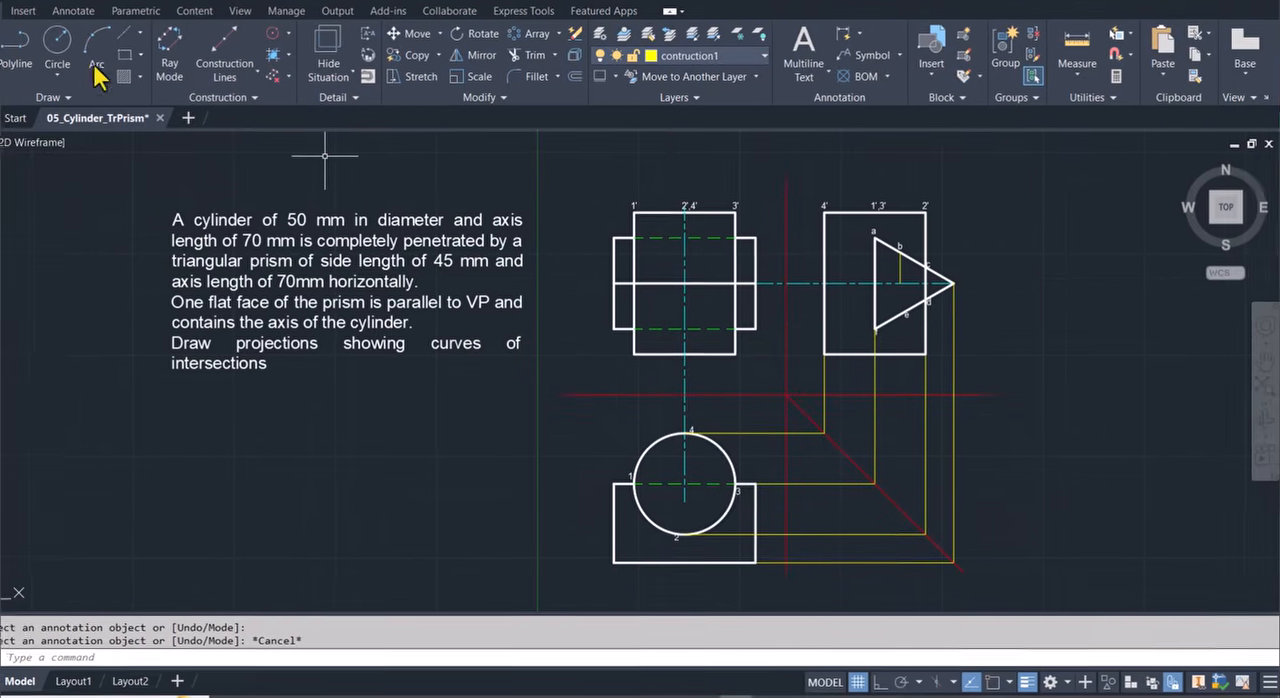
left_click(20, 65)
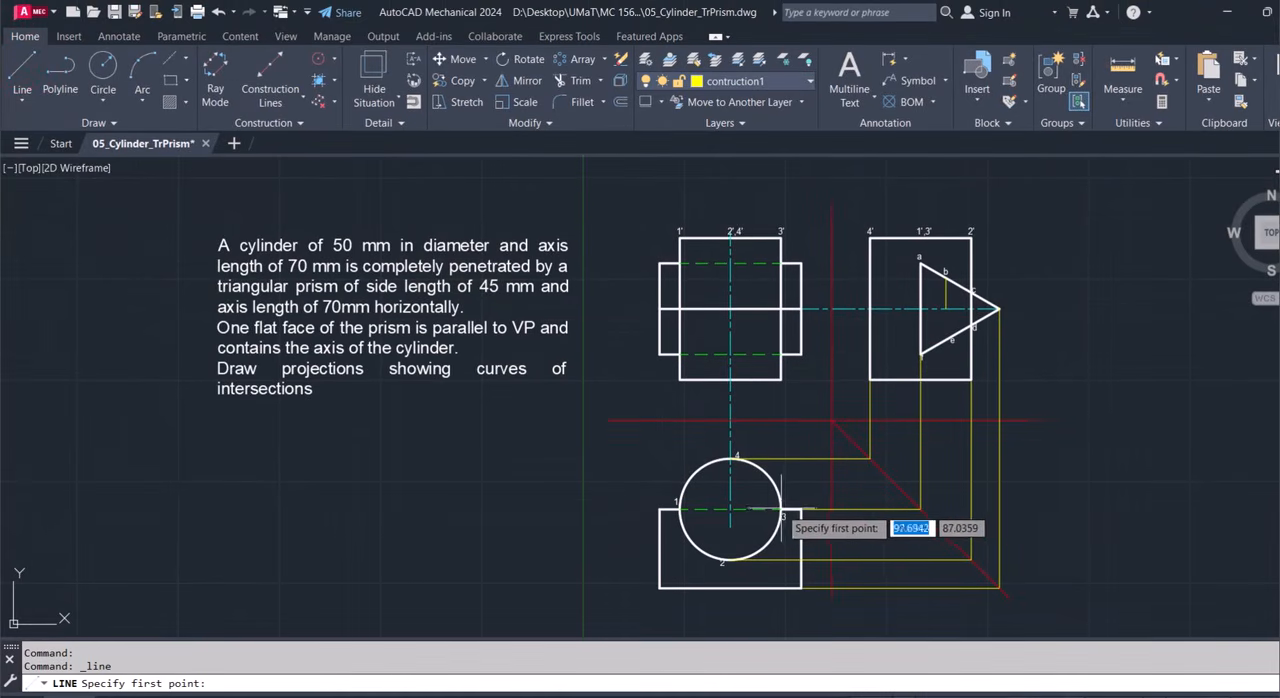
key("F8")
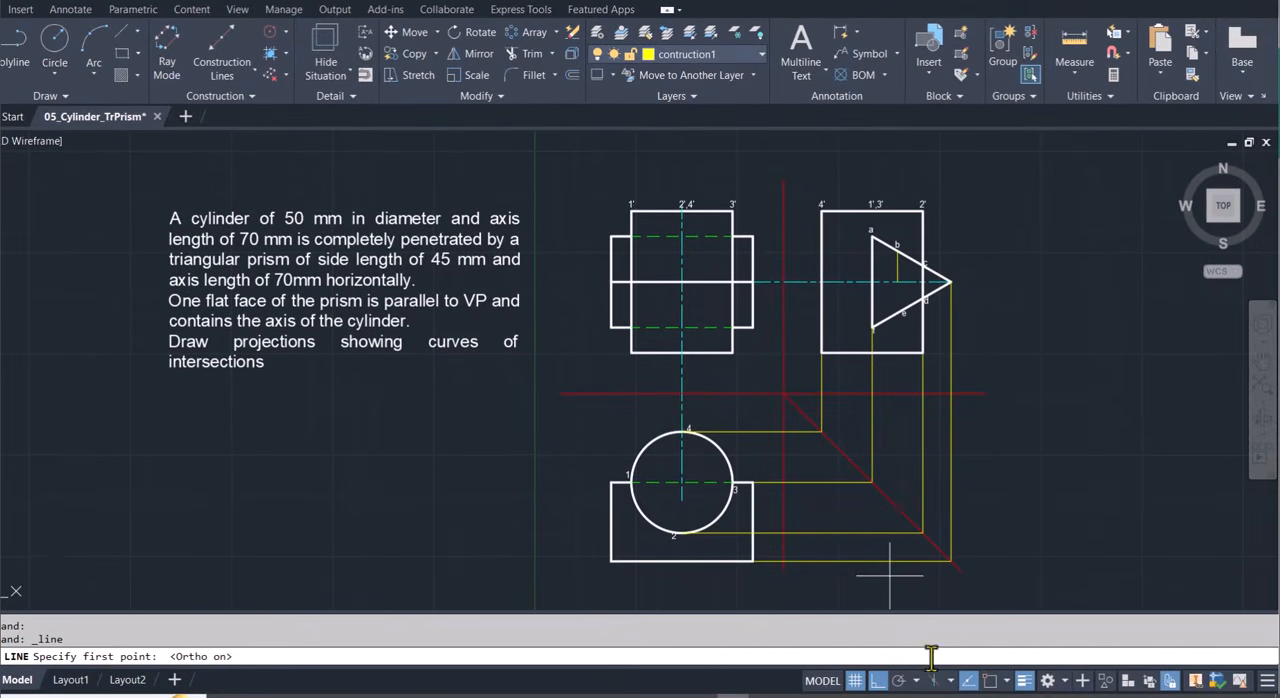
left_click(728, 482)
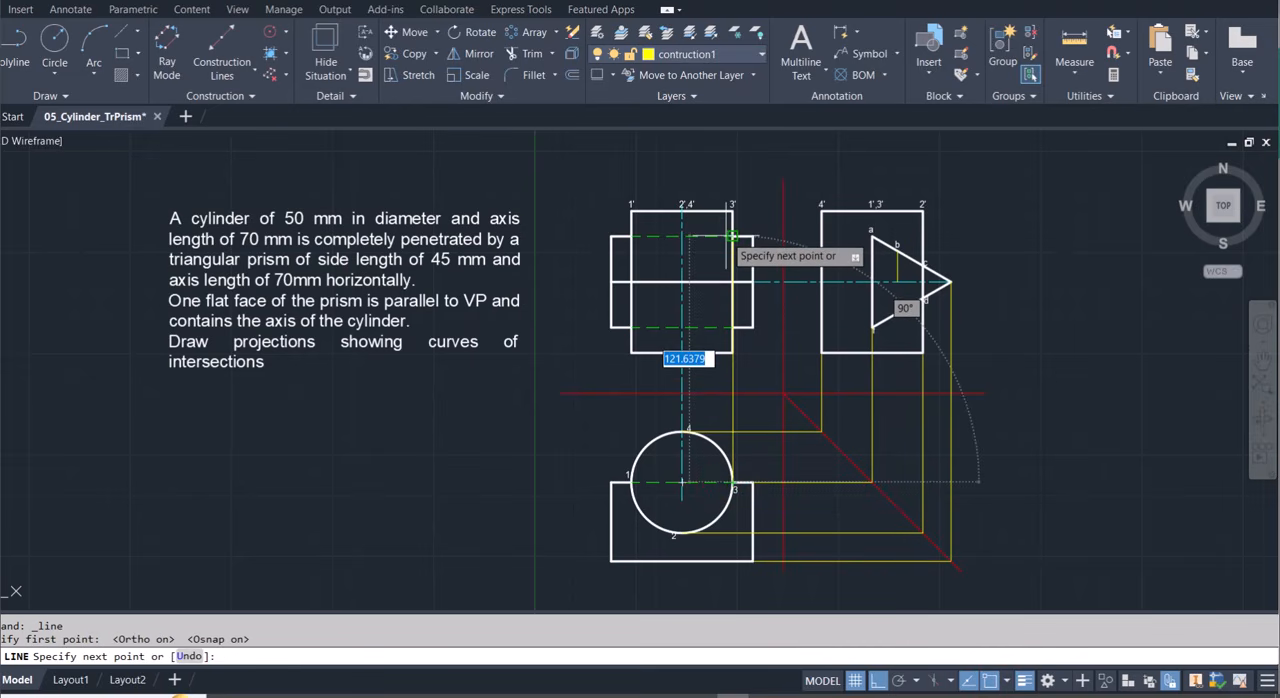
scroll(733, 236, "up", 6)
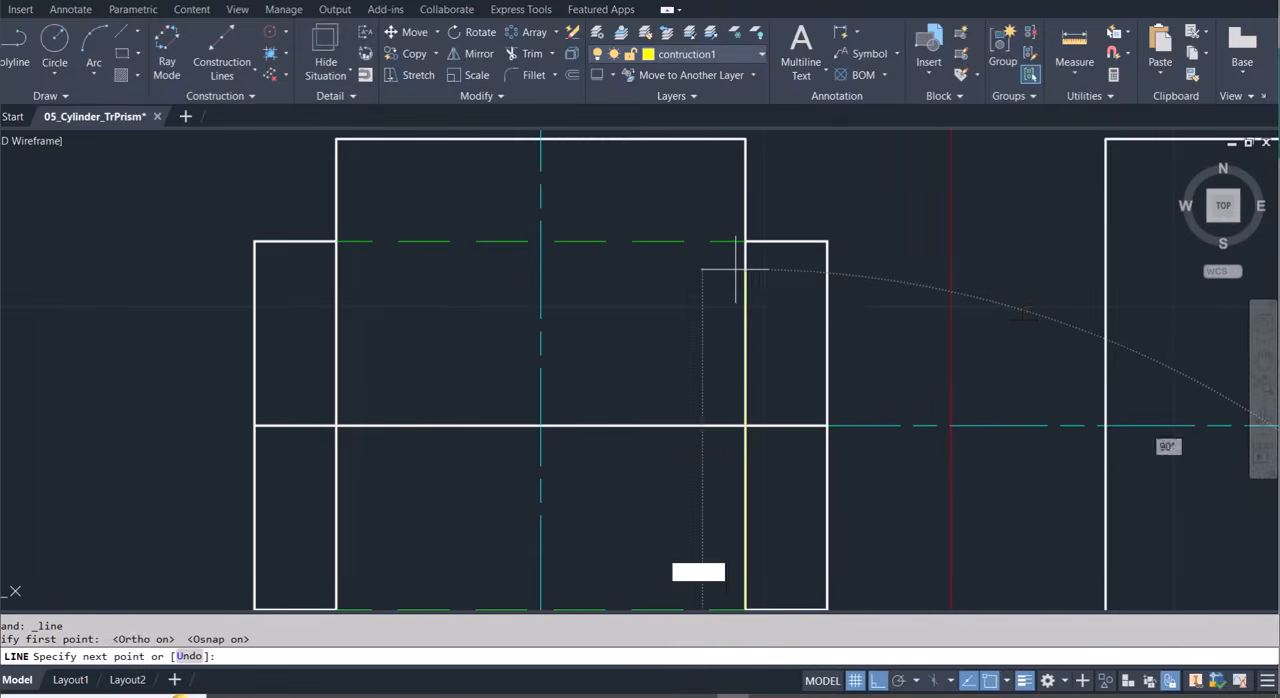
scroll(735, 262, "down", 6)
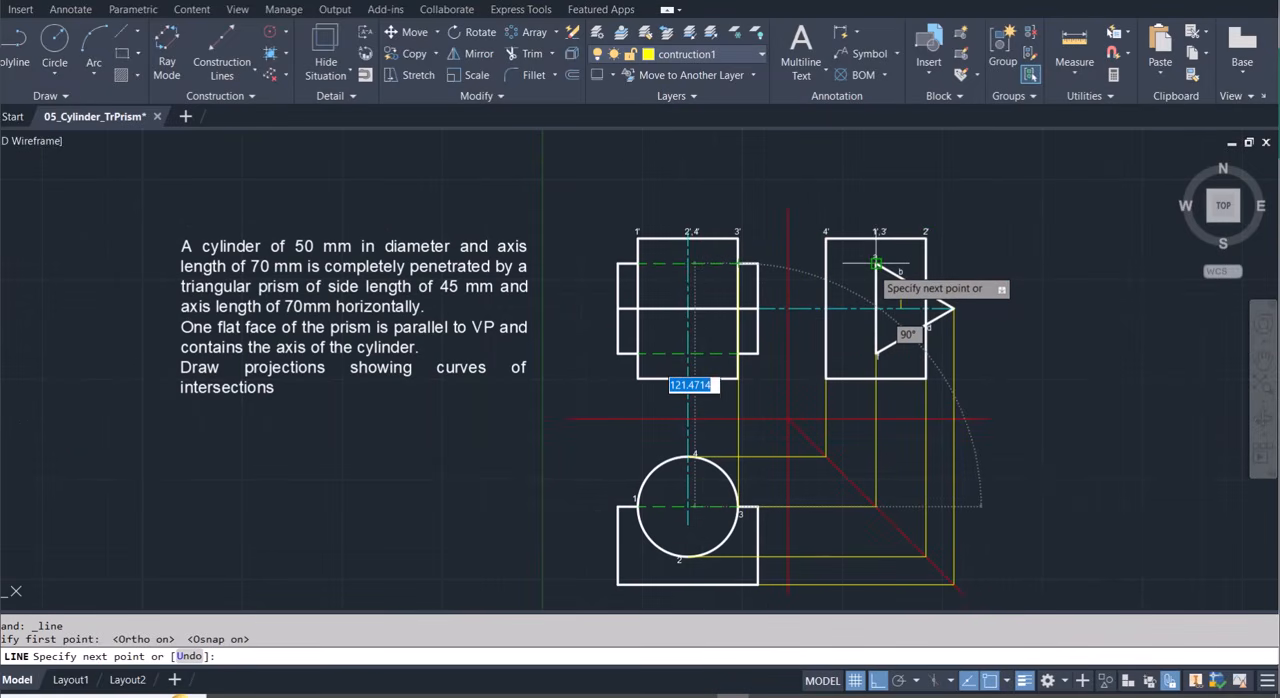
left_click(737, 263)
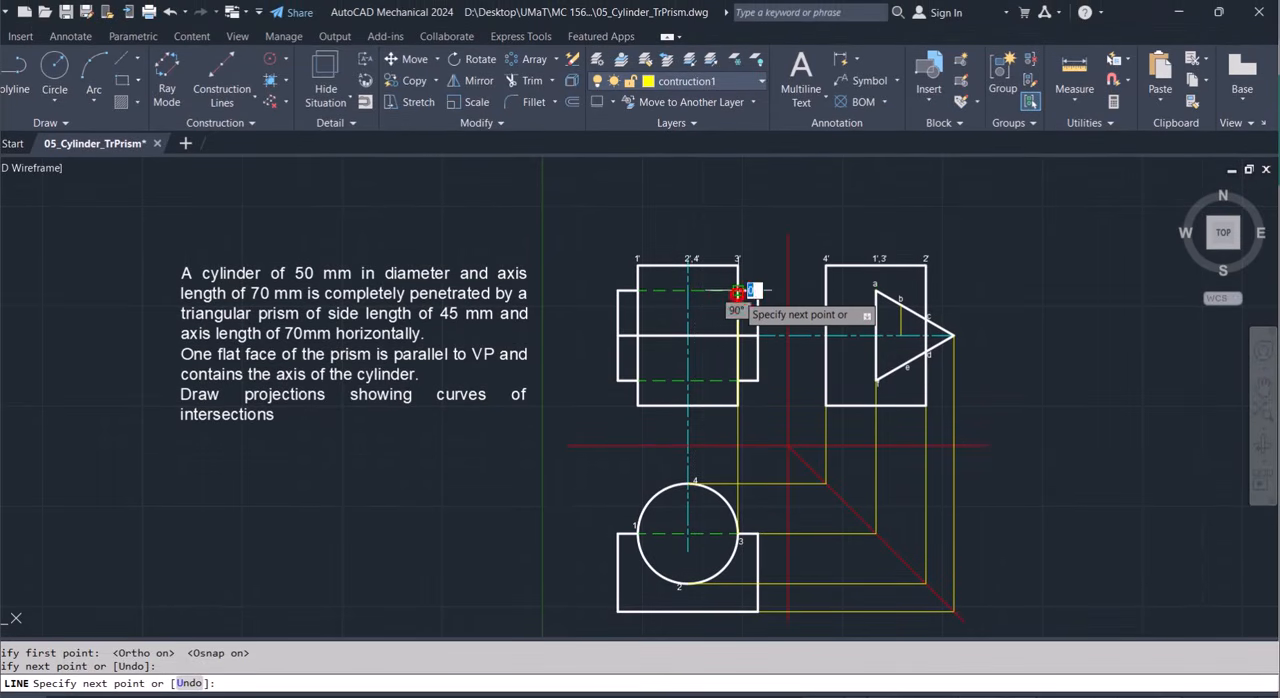
key("Escape")
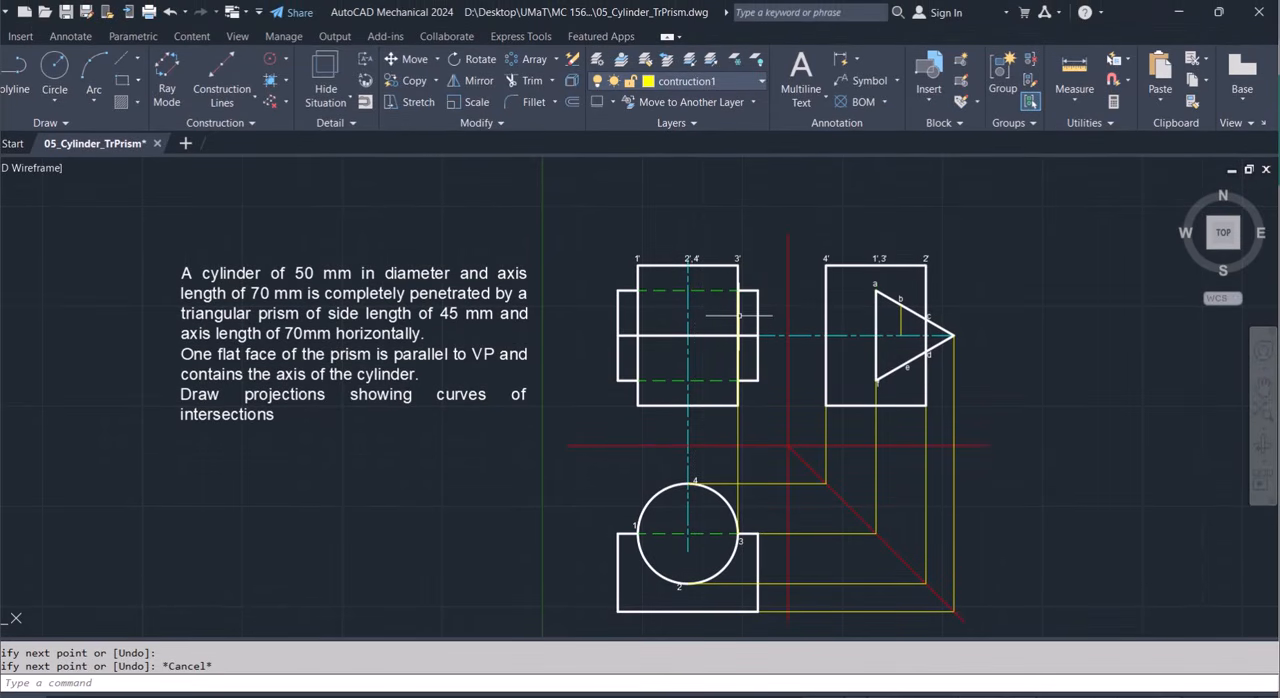
Draw a horizontal projection line from point a in the side view to the front view's cylinder edge under label 3'.
type("l")
key("Return")
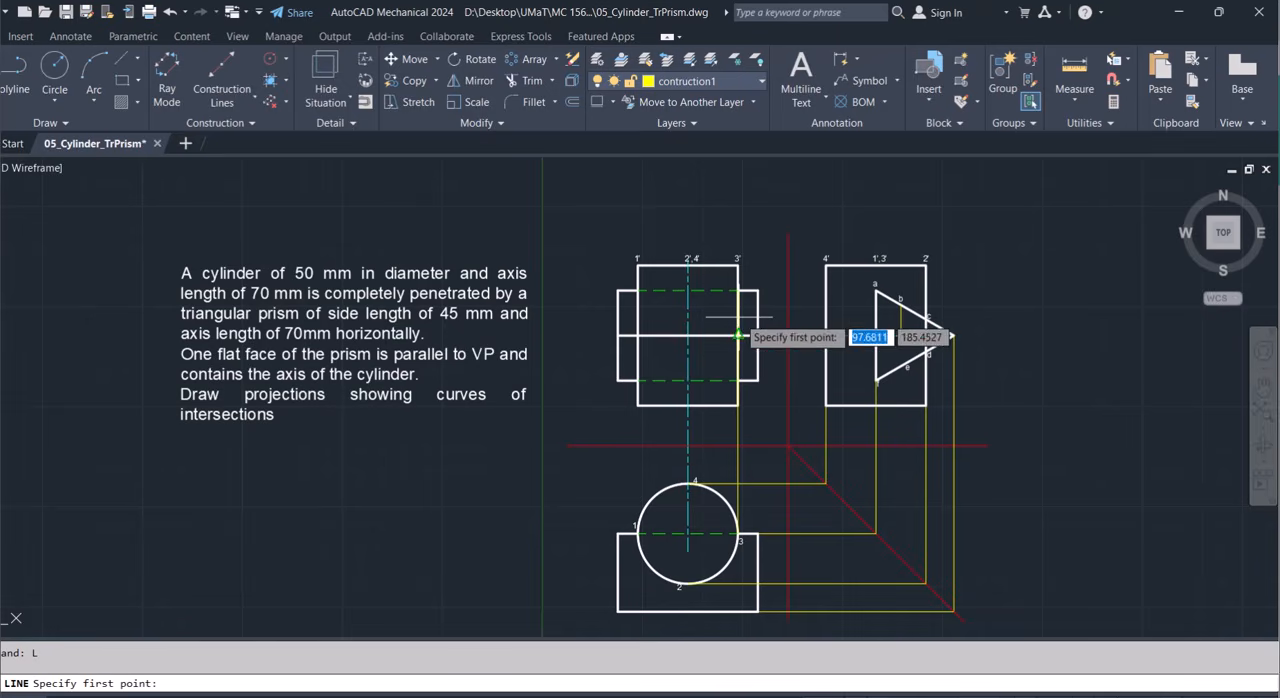
left_click(876, 290)
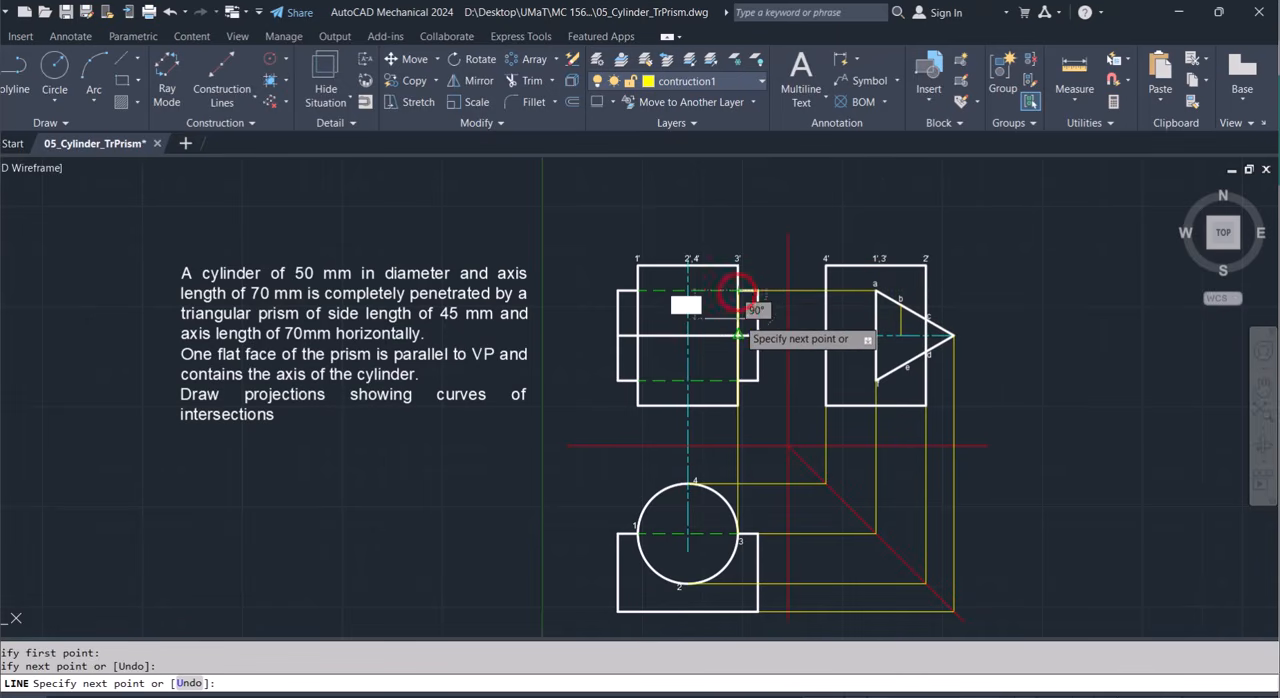
key("Escape")
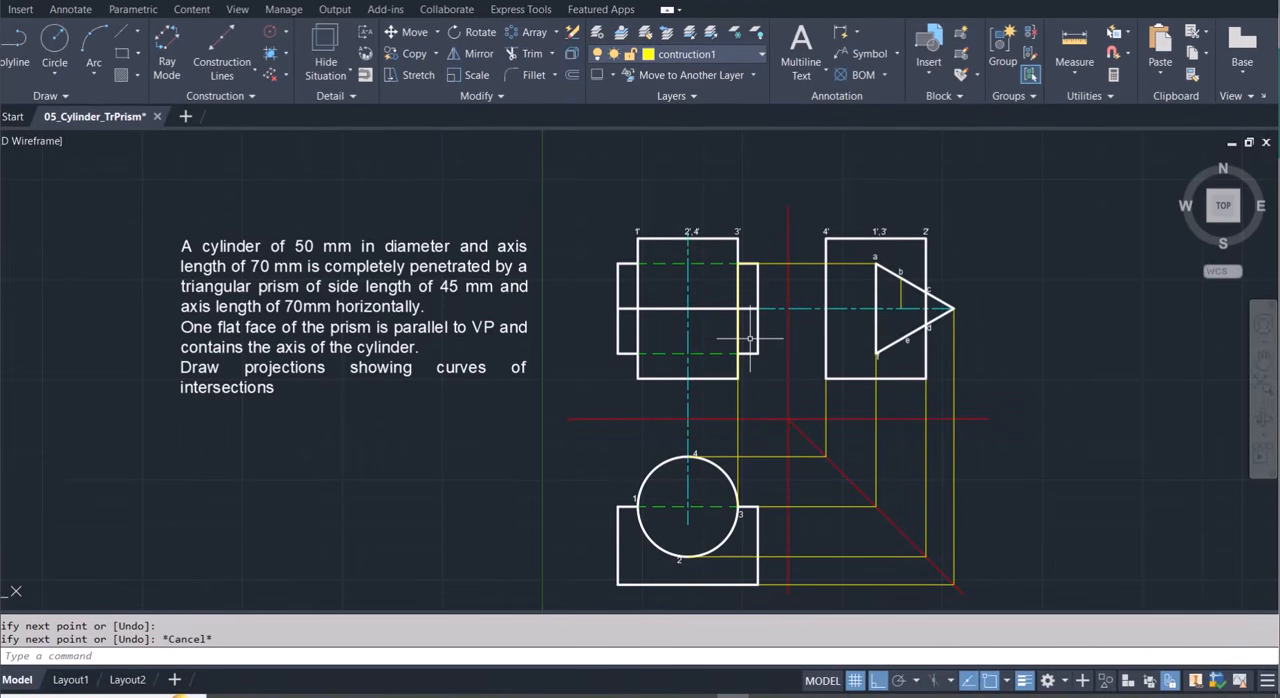
Extend point b's projection with a vertical line about 120.5 mm long, from the lower end of b's short line down past the red diagonal.
key("Return")
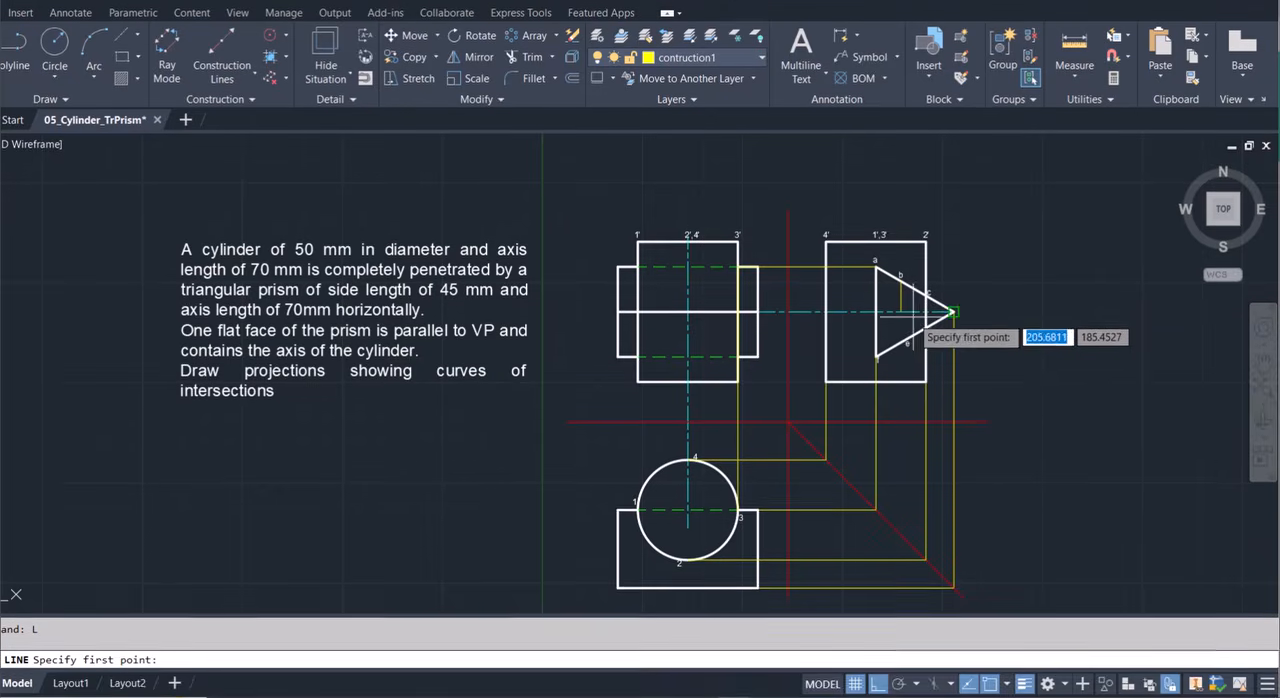
left_click(901, 331)
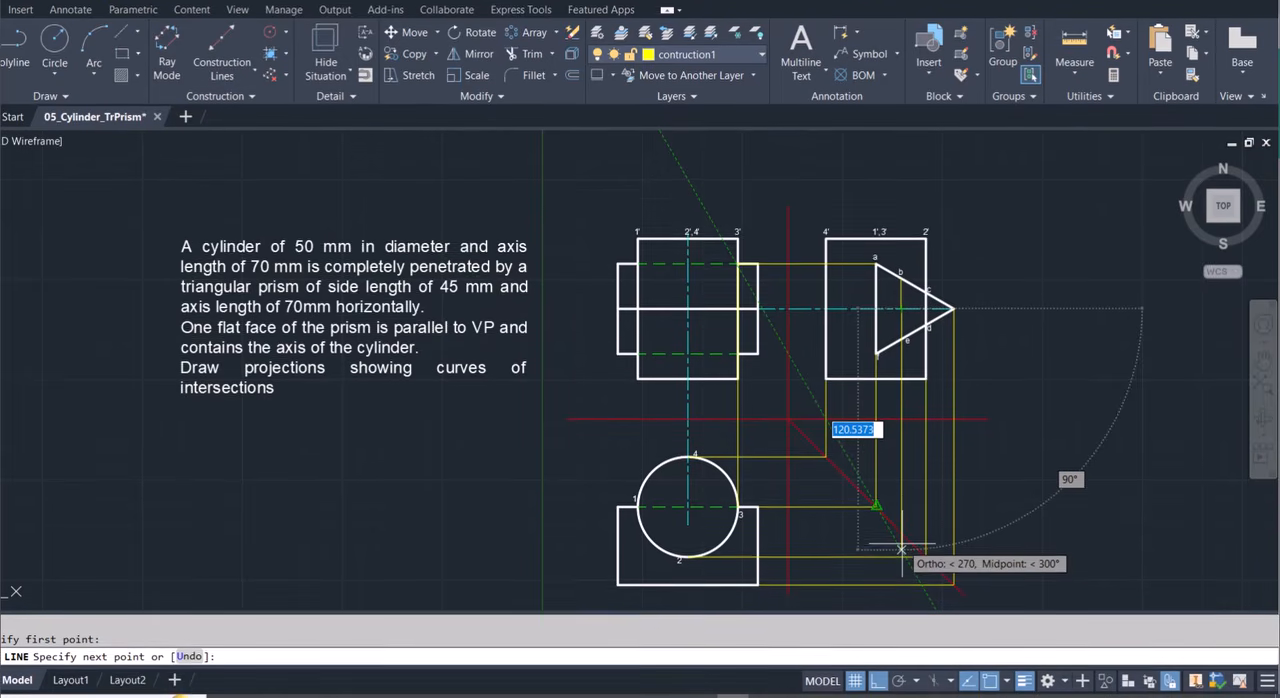
left_click(901, 572)
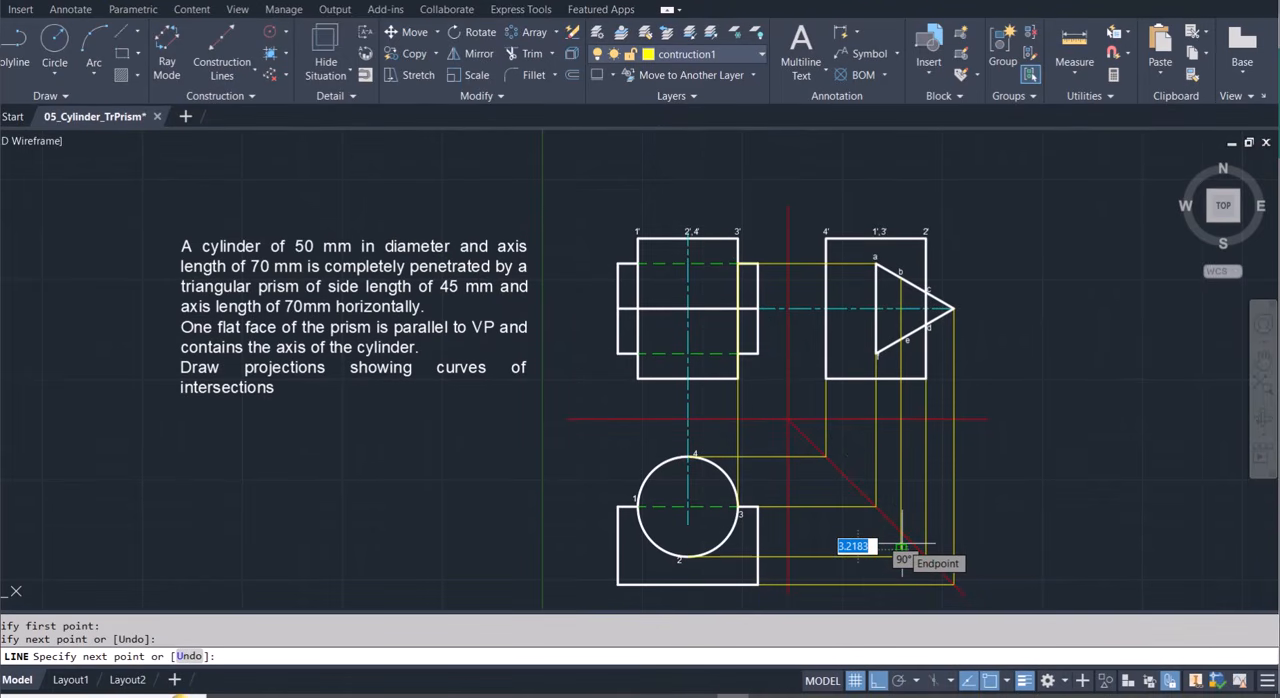
key("Escape")
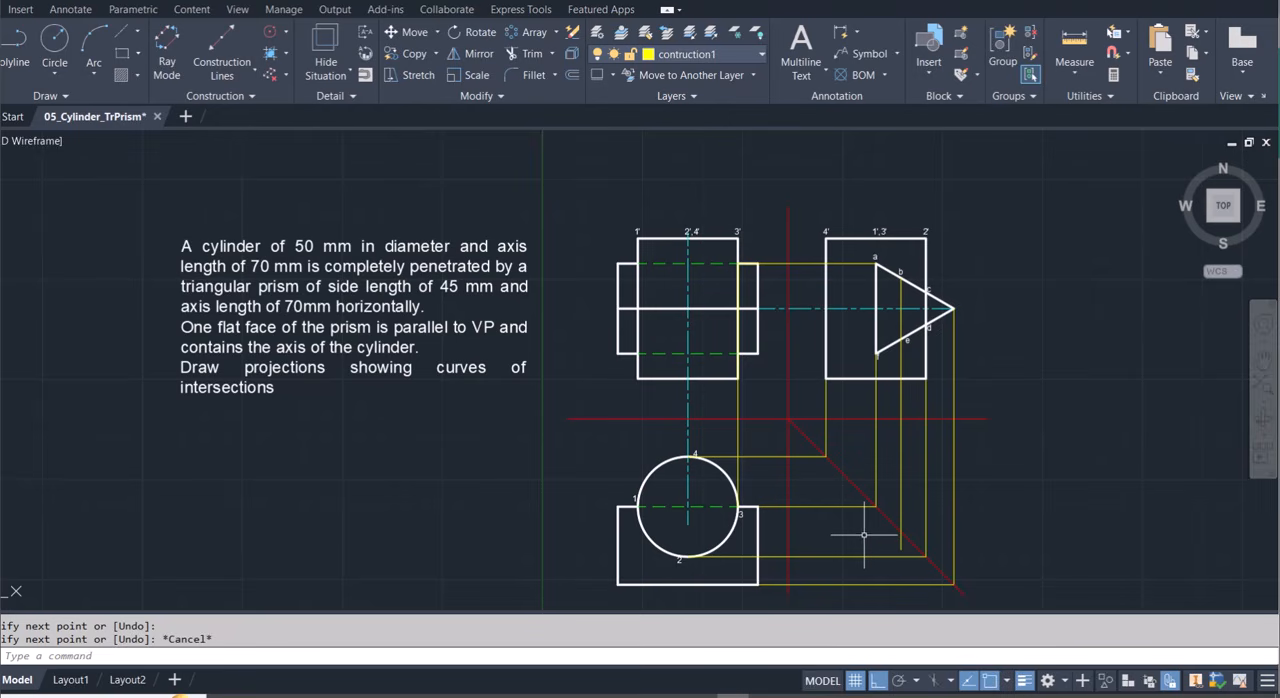
From where b's vertical projection meets the red diagonal, draw a horizontal line about 99 mm long into the top-view circle.
type("l")
key("Return")
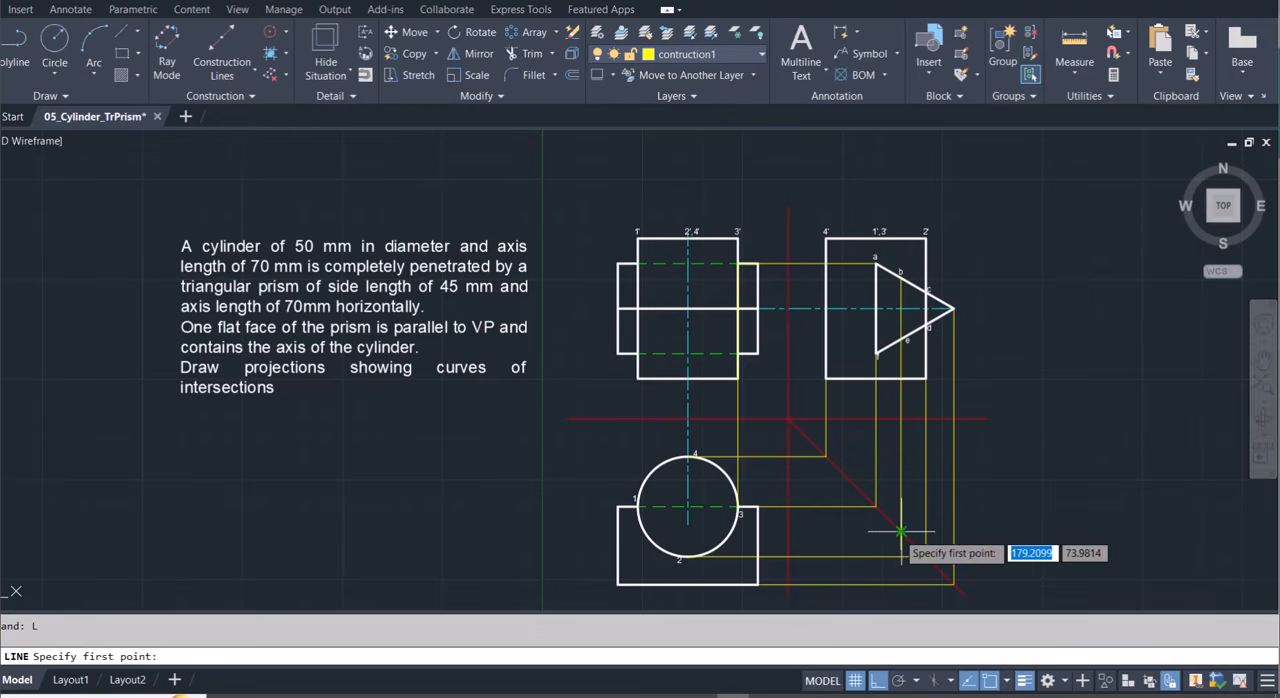
left_click(900, 532)
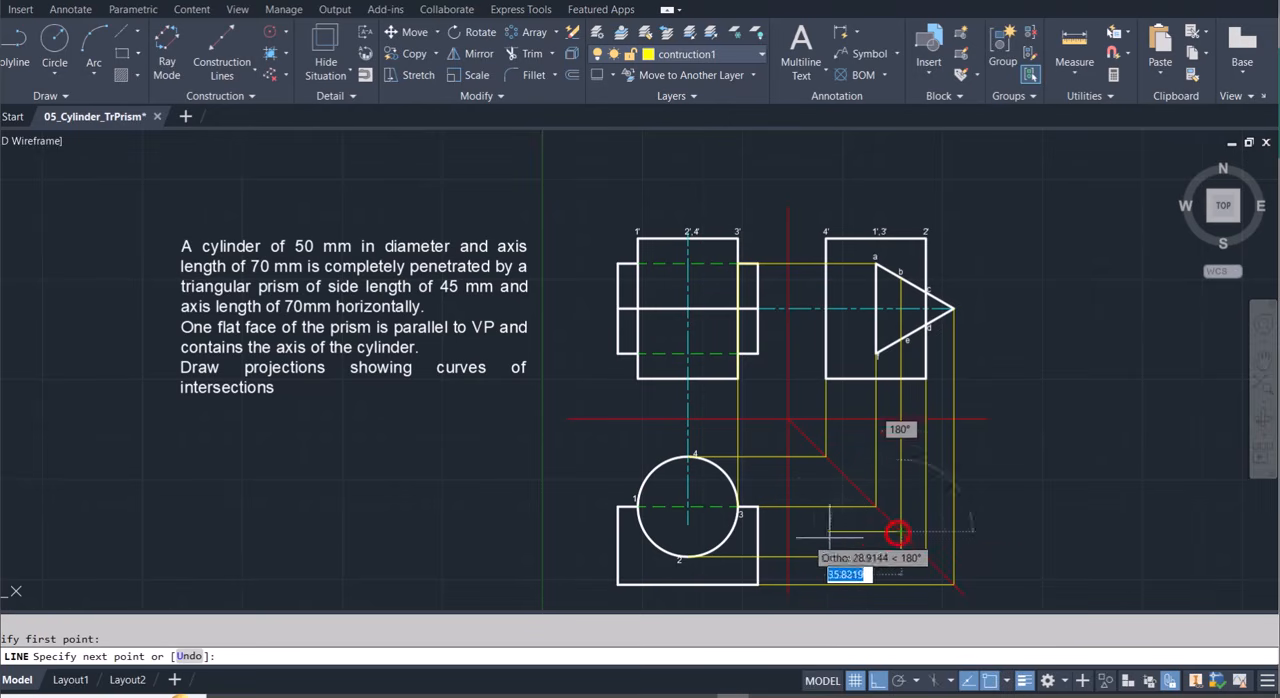
left_click(703, 532)
key("Escape")
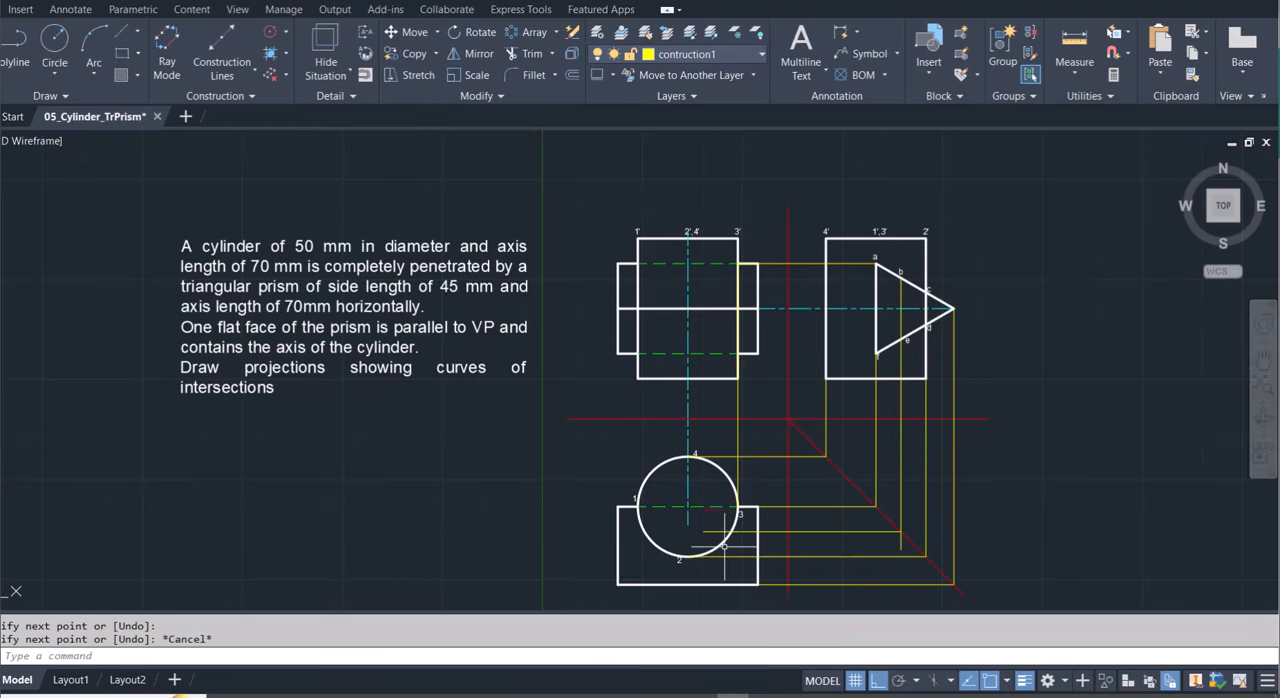
Draw a line from b's crossing on the circle between points 2 and 3 up to b's height in the front view, and across to b.
type("L")
key("Return")
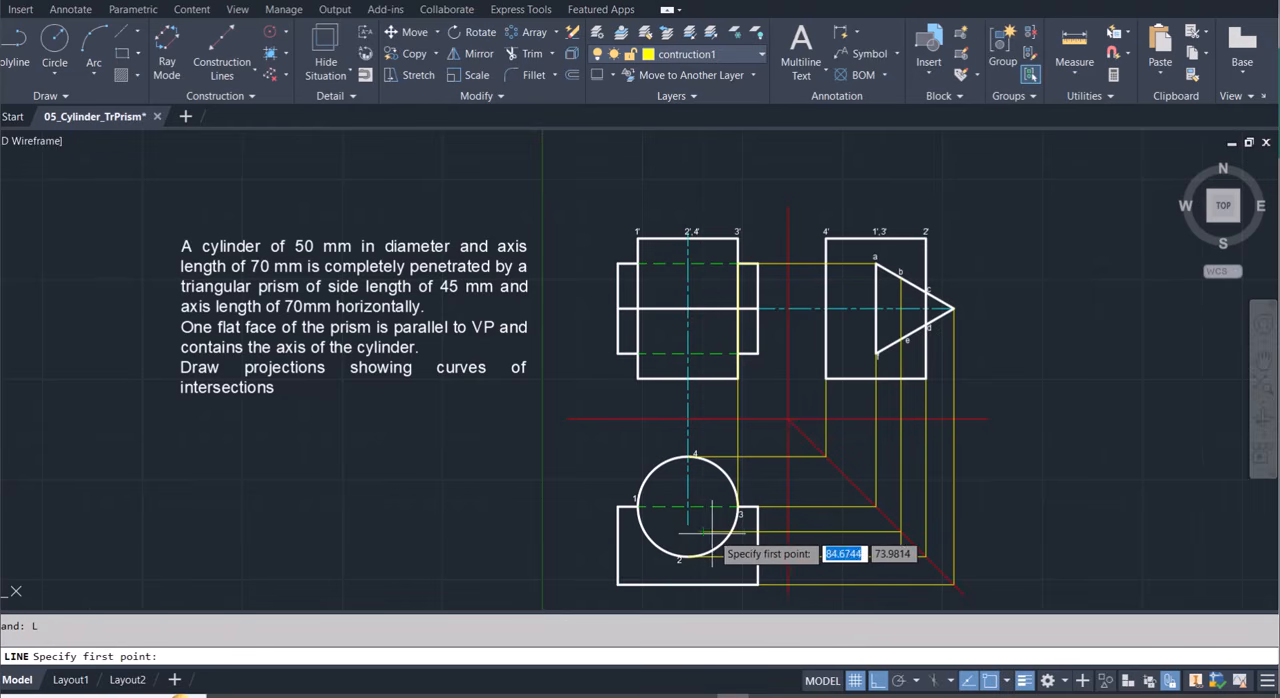
left_click(730, 535)
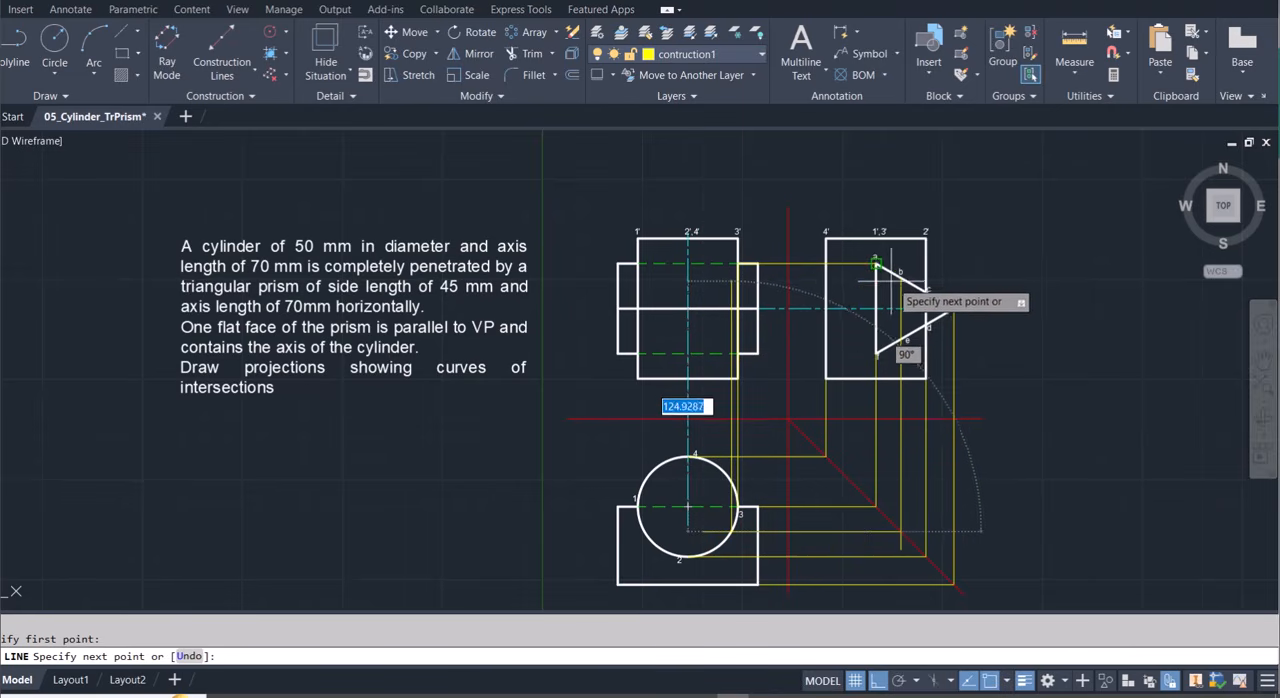
left_click(732, 277)
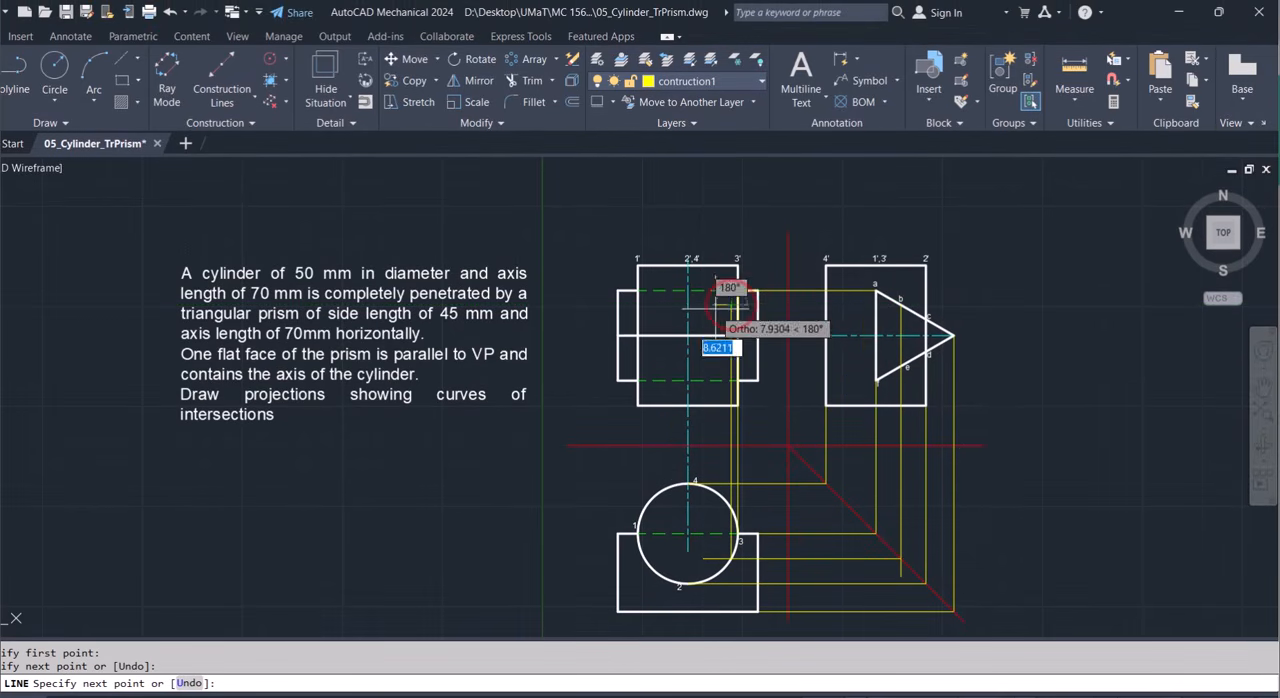
left_click(901, 305)
key("Escape")
Draw a line from point 2 on the top-view circle up the cylinder axis to c's height in the front view, and across to point c.
left_click(9, 72)
scroll(435, 447, "down", 1)
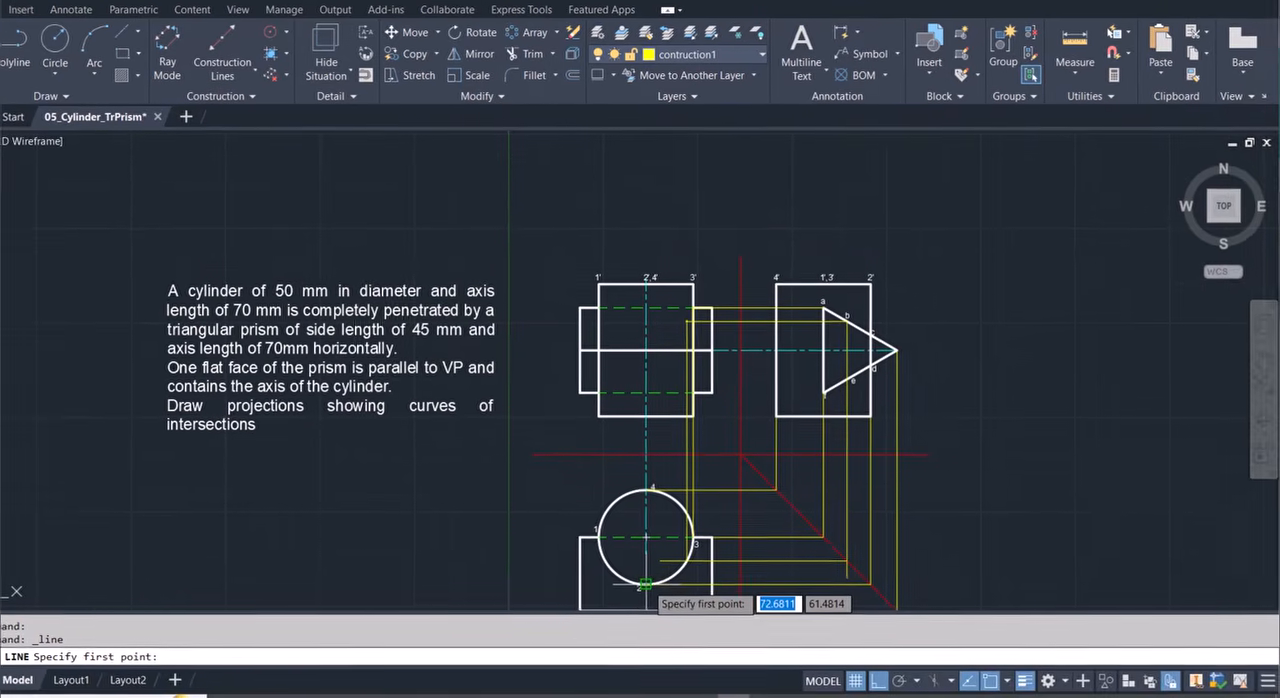
left_click(645, 583)
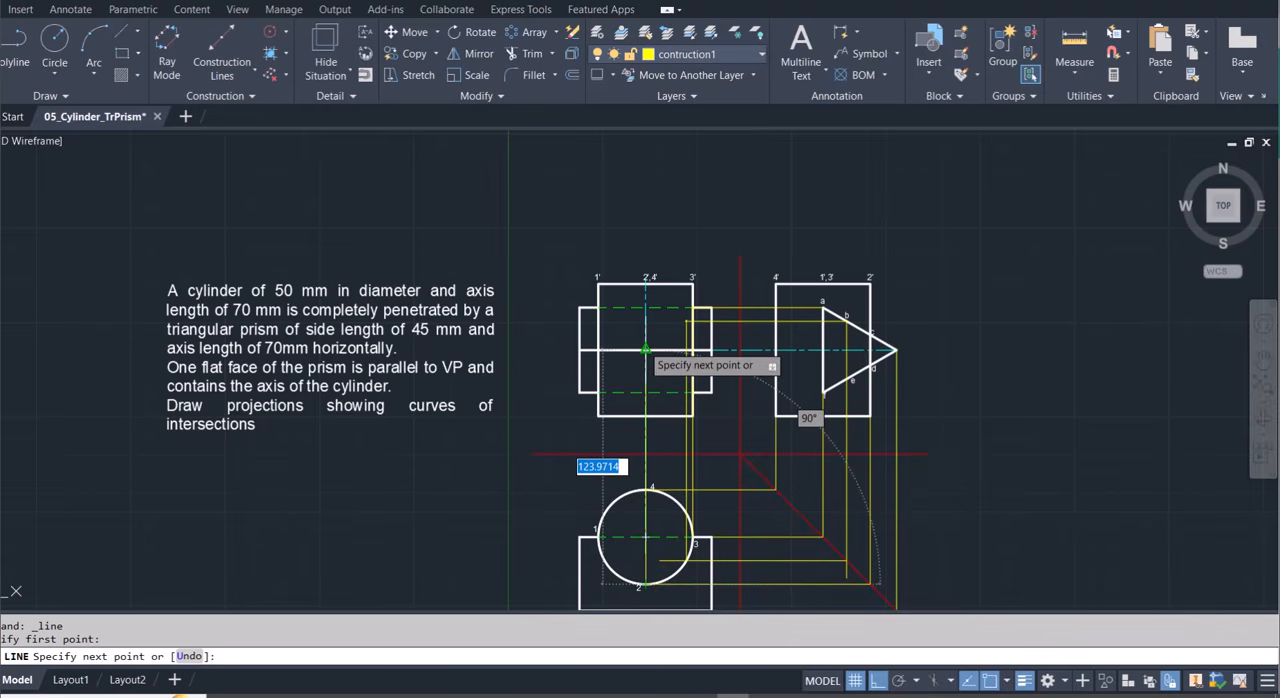
scroll(645, 351, "up", 4)
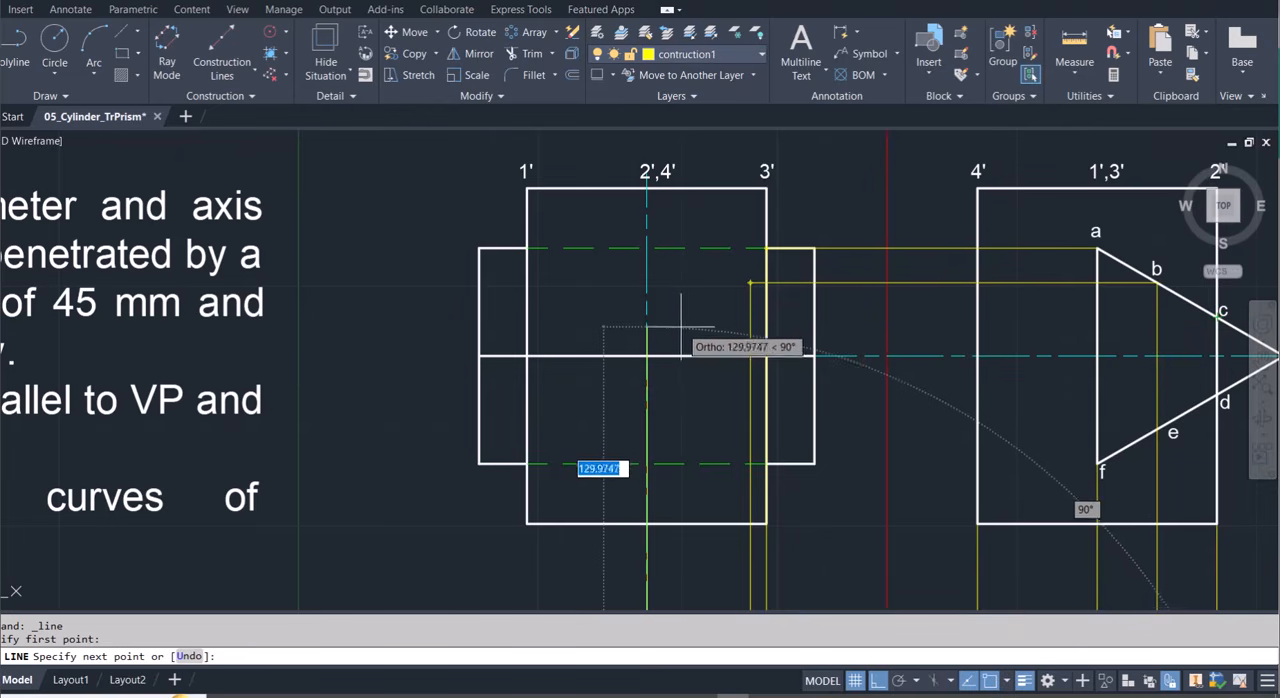
left_click(647, 317)
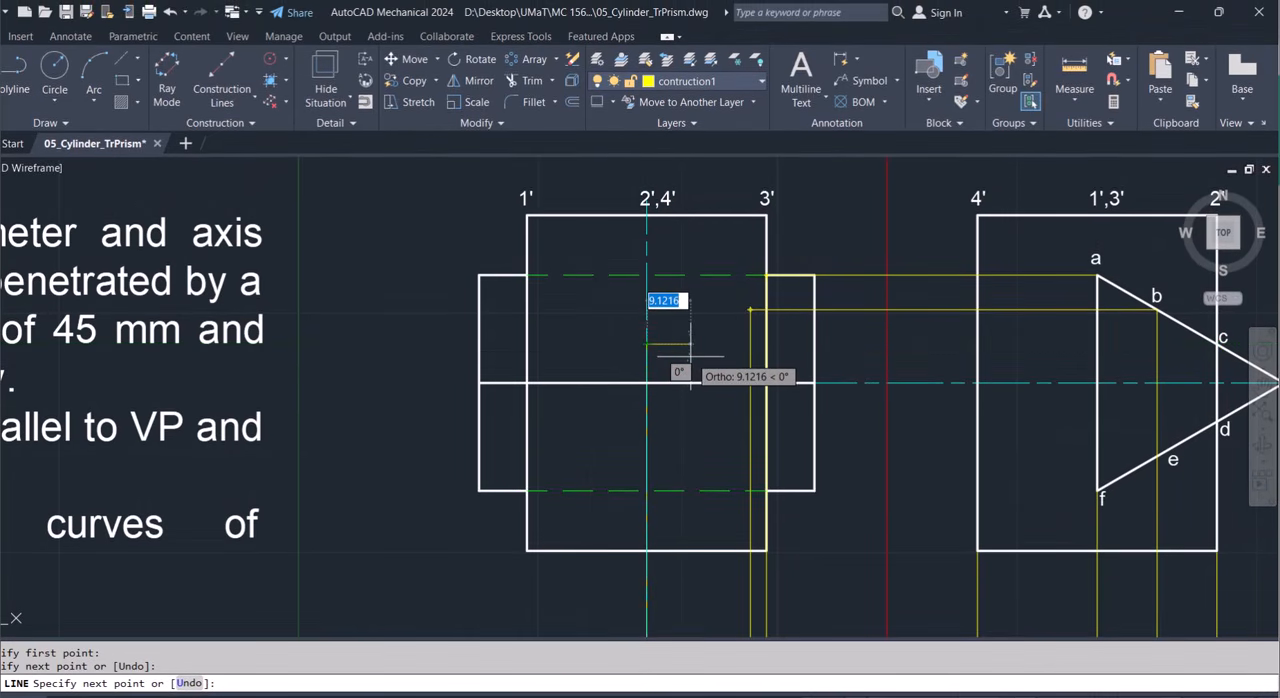
scroll(840, 380, "down", 4)
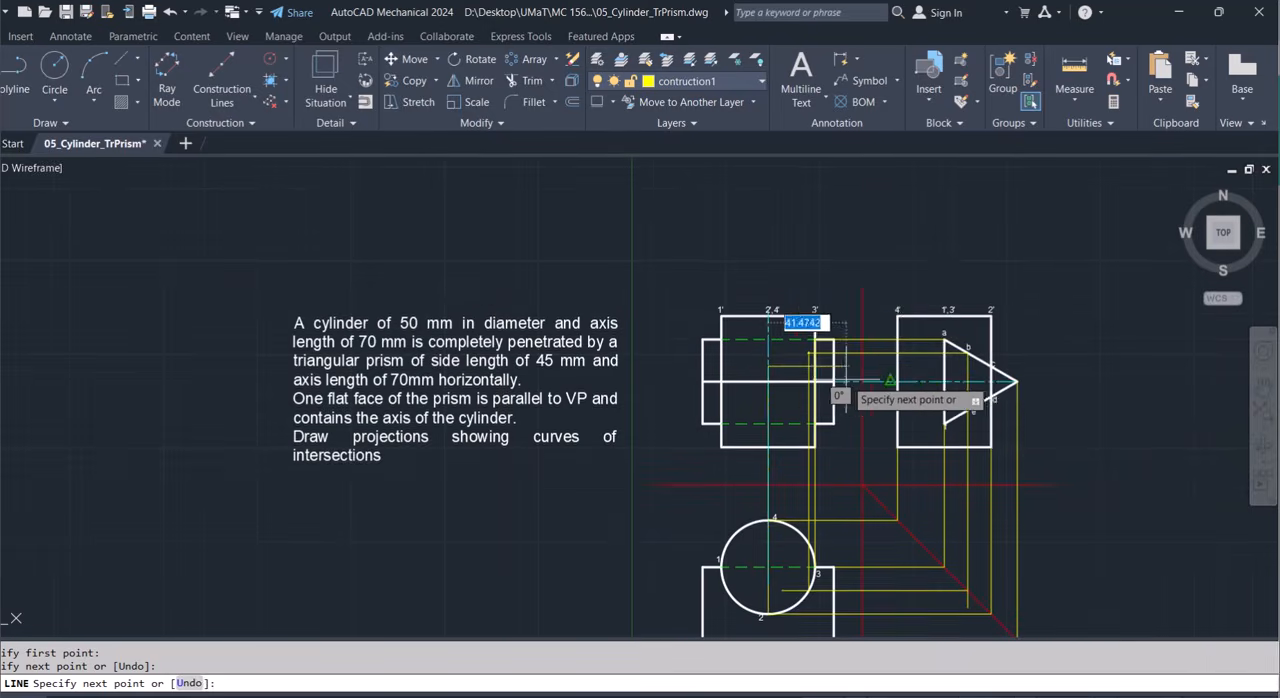
left_click(991, 359)
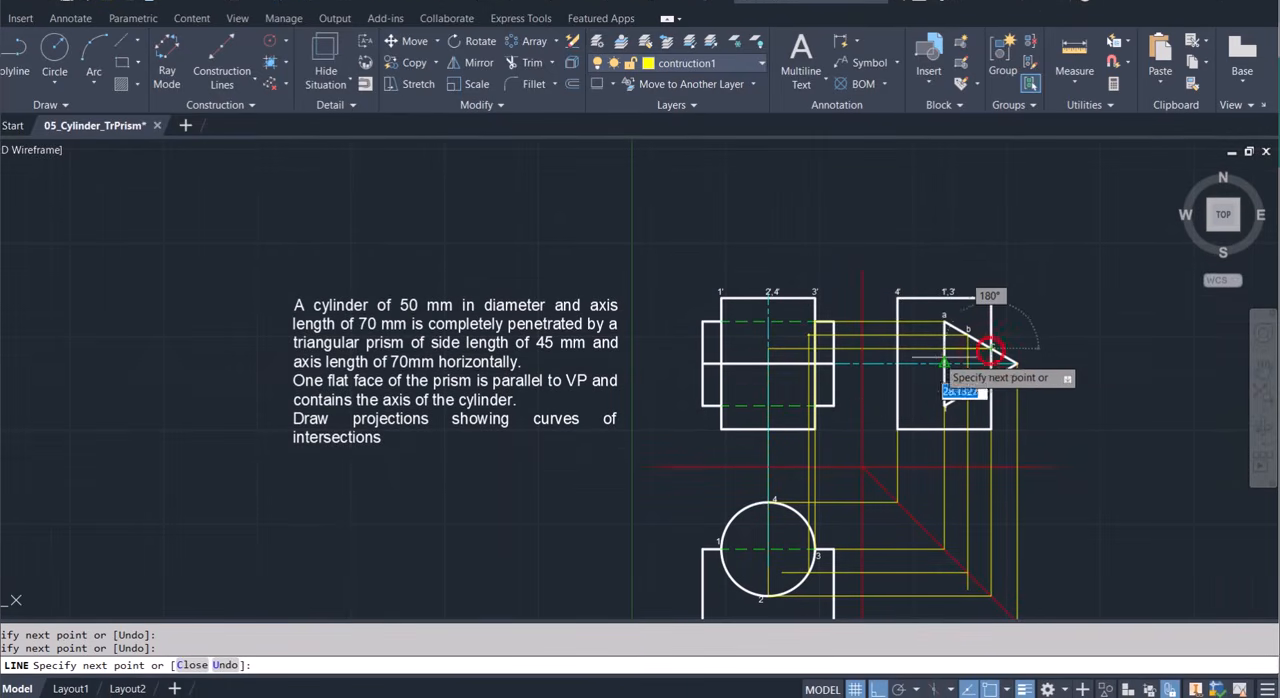
key("Escape")
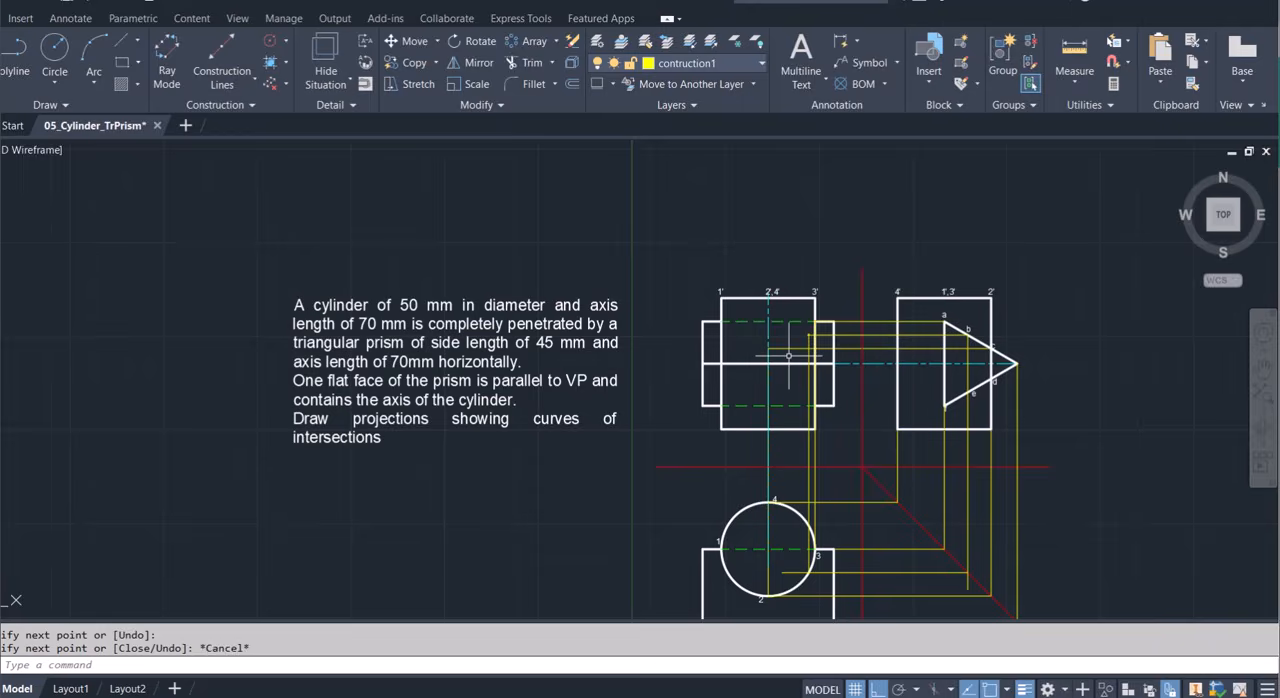
Place a point in the front view where c's horizontal projection line meets the cylinder's axis.
scroll(788, 355, "up", 6)
scroll(789, 356, "down", 2)
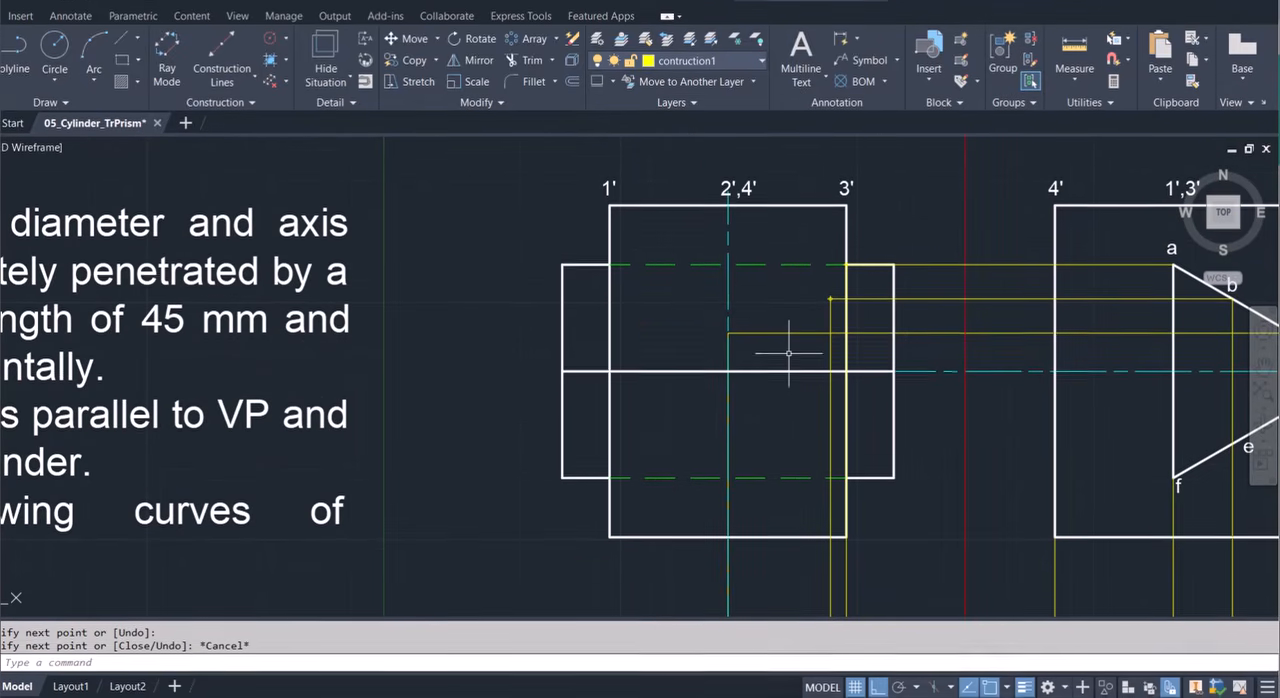
type("po")
key("Return")
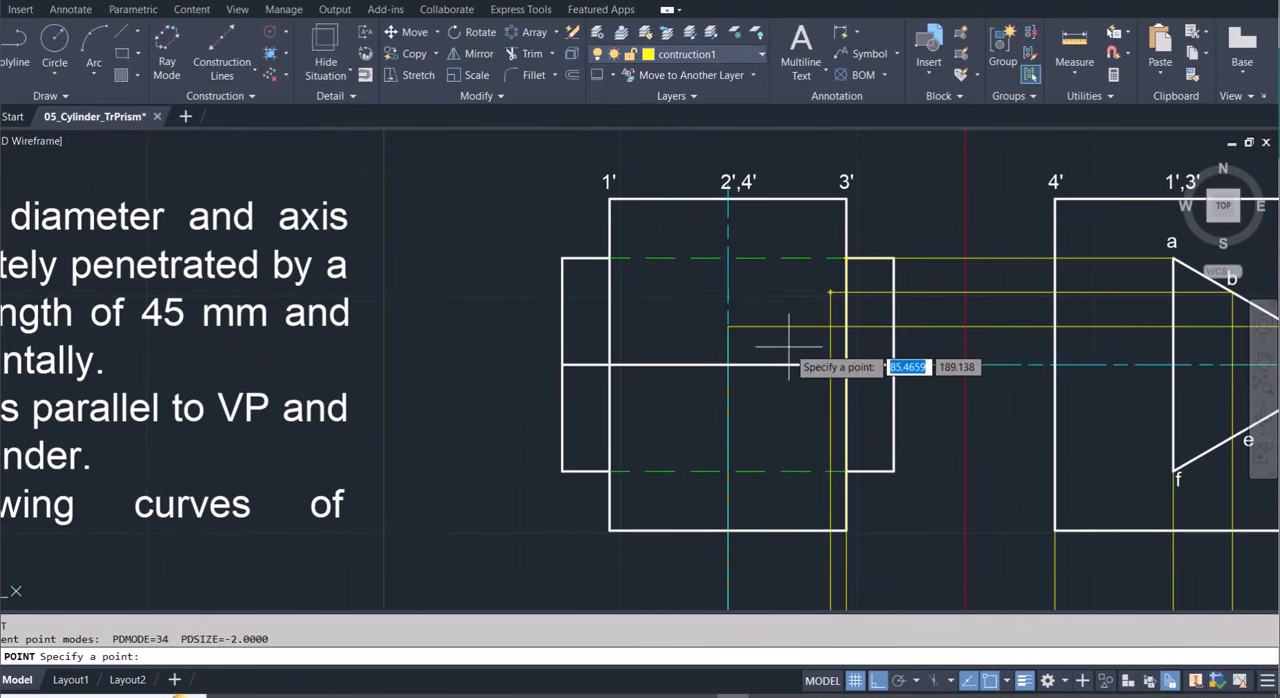
left_click(728, 327)
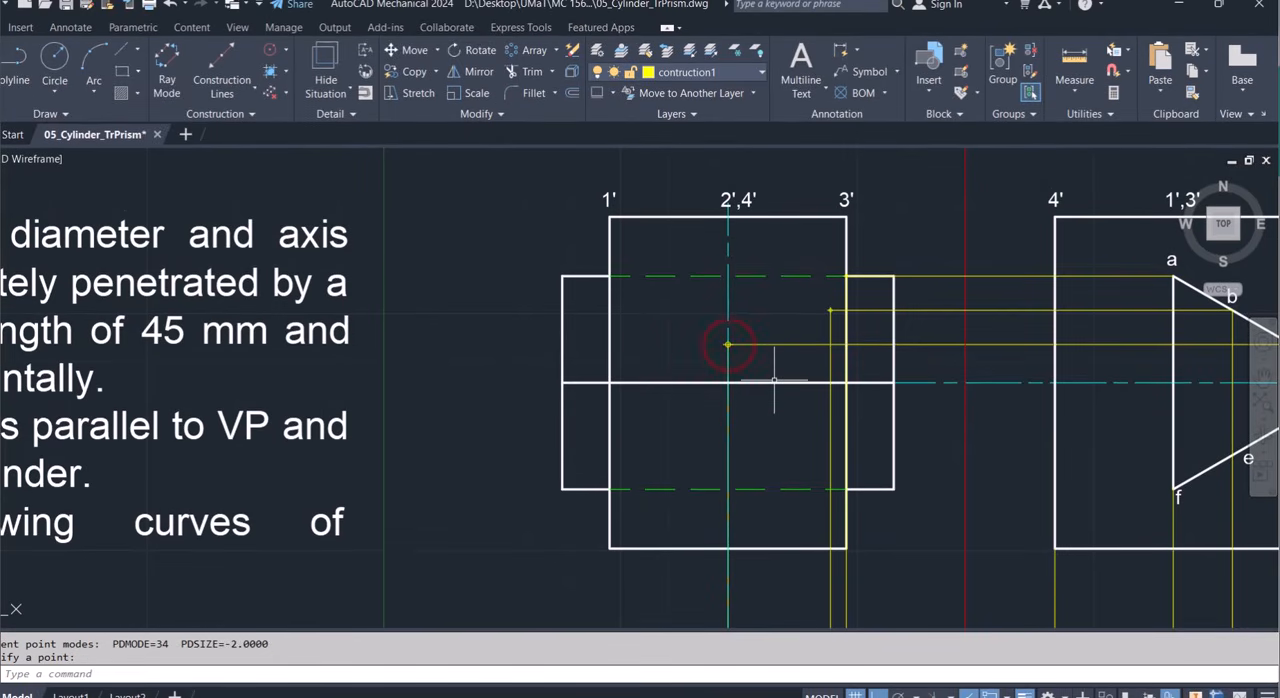
Mirror the front-view points at b's and c's heights about the cylinder's vertical axis, keeping the originals.
type("mi")
key("Return")
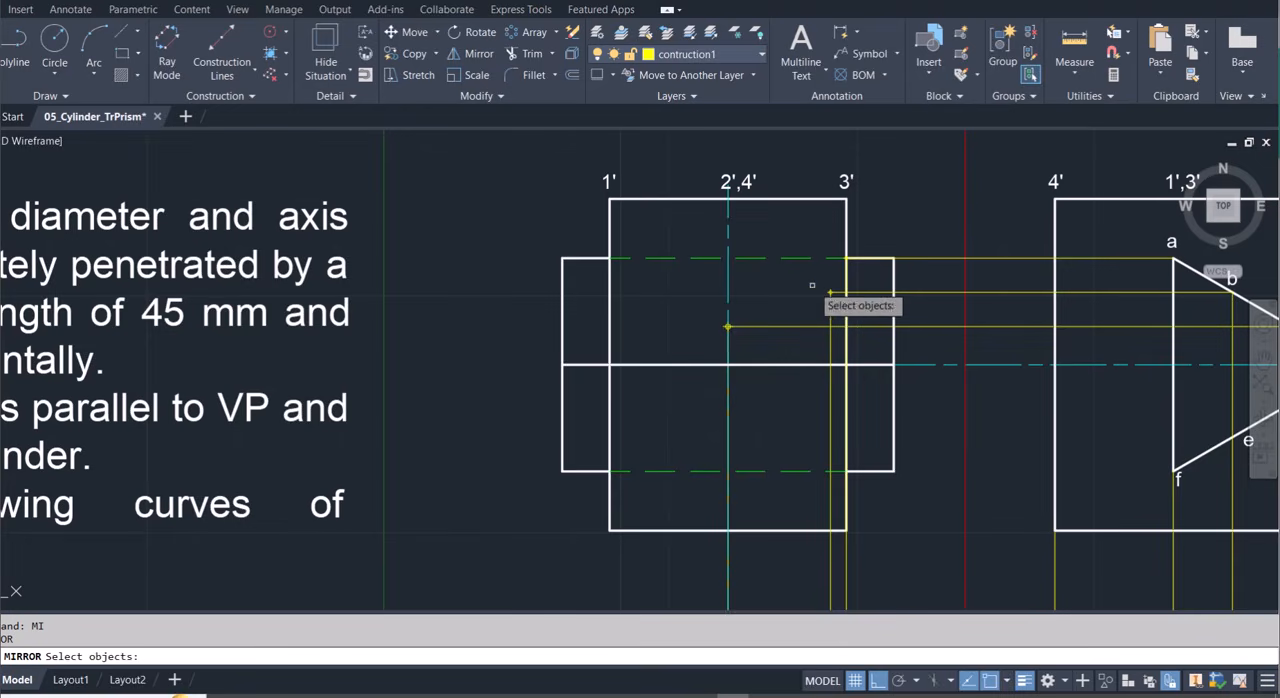
scroll(831, 292, "up", 4)
left_click(809, 297)
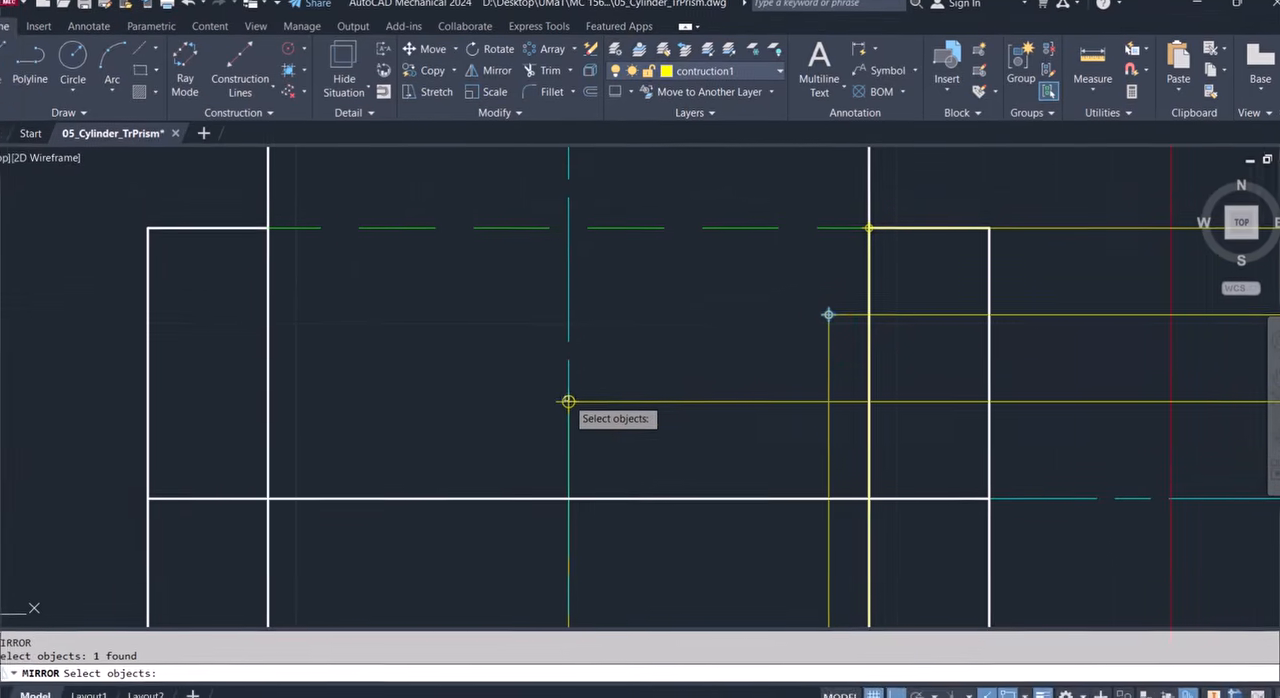
left_click(598, 385)
key("Return")
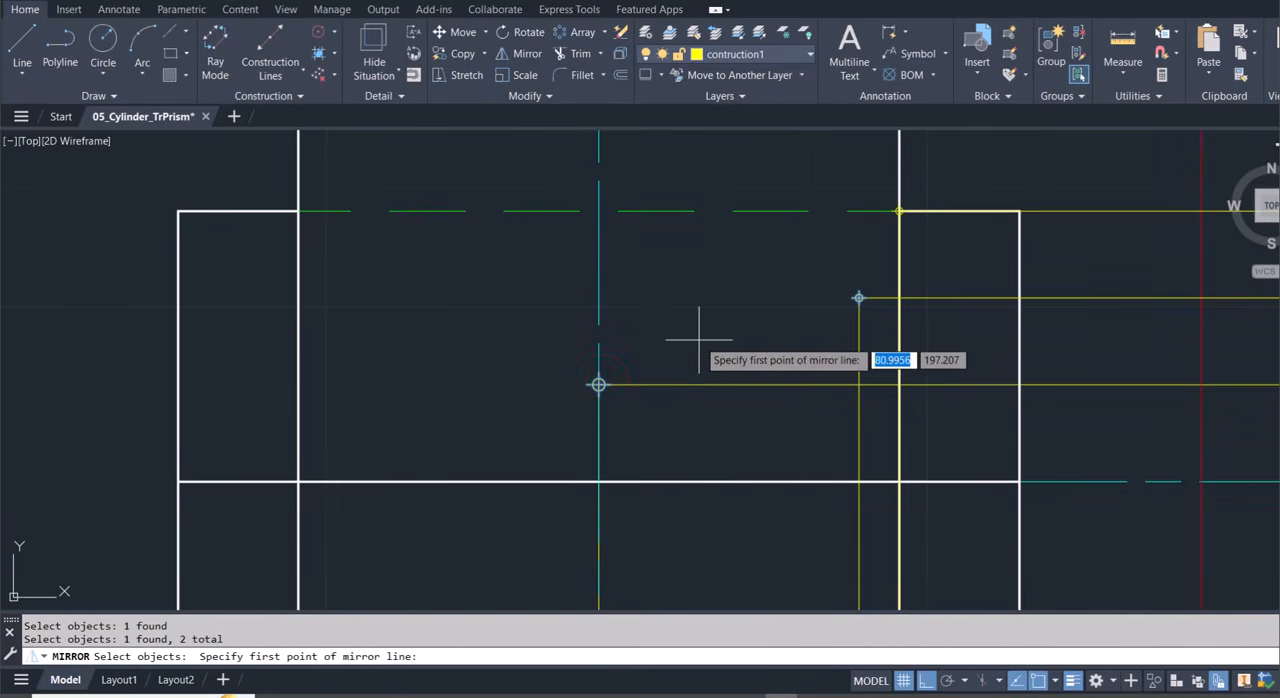
left_click(598, 385)
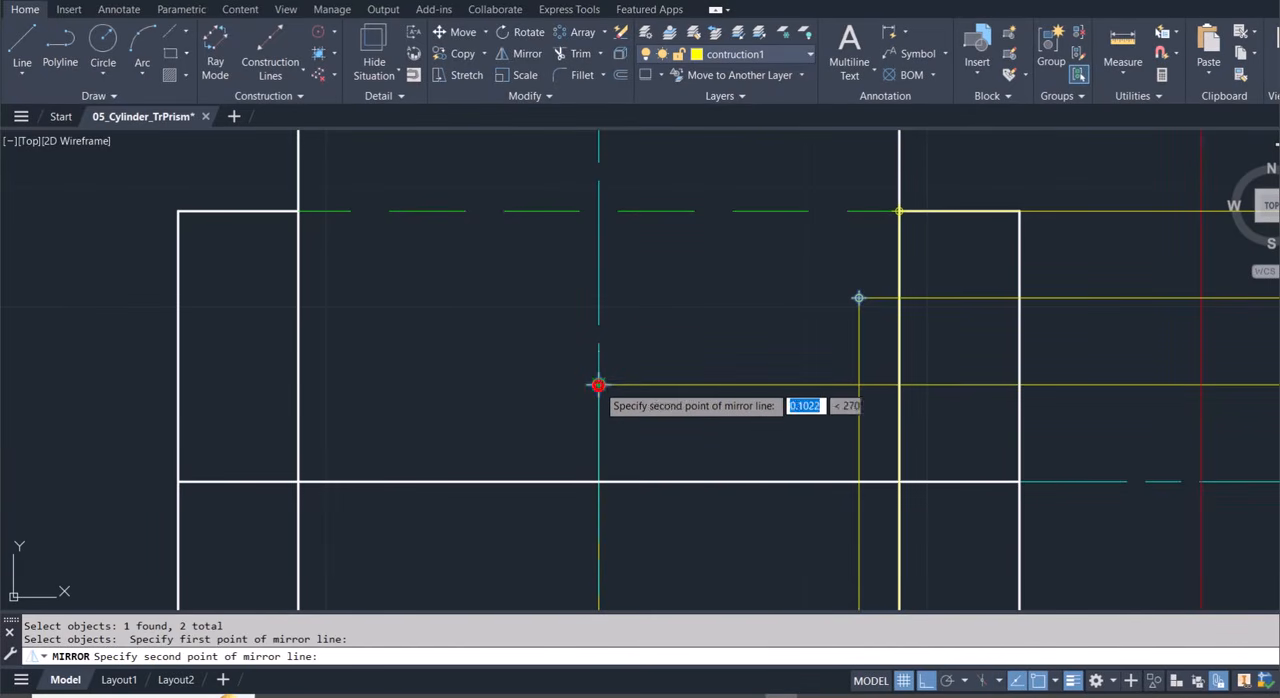
left_click(597, 213)
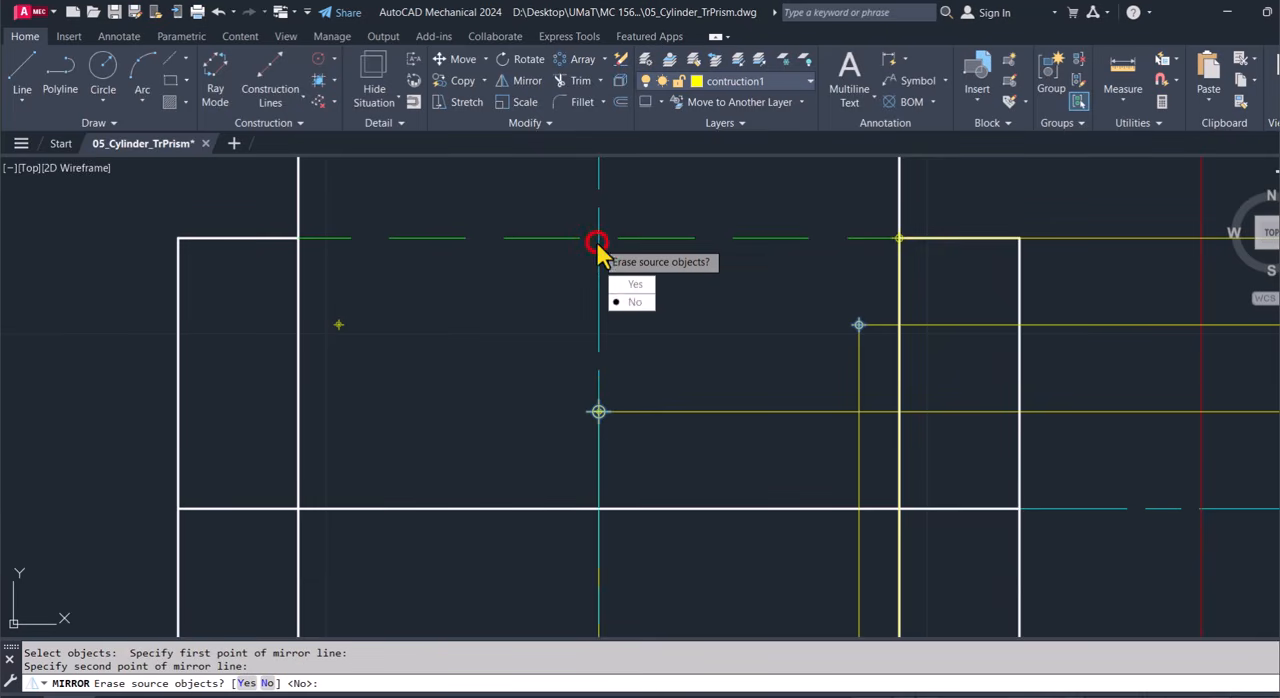
left_click(636, 303)
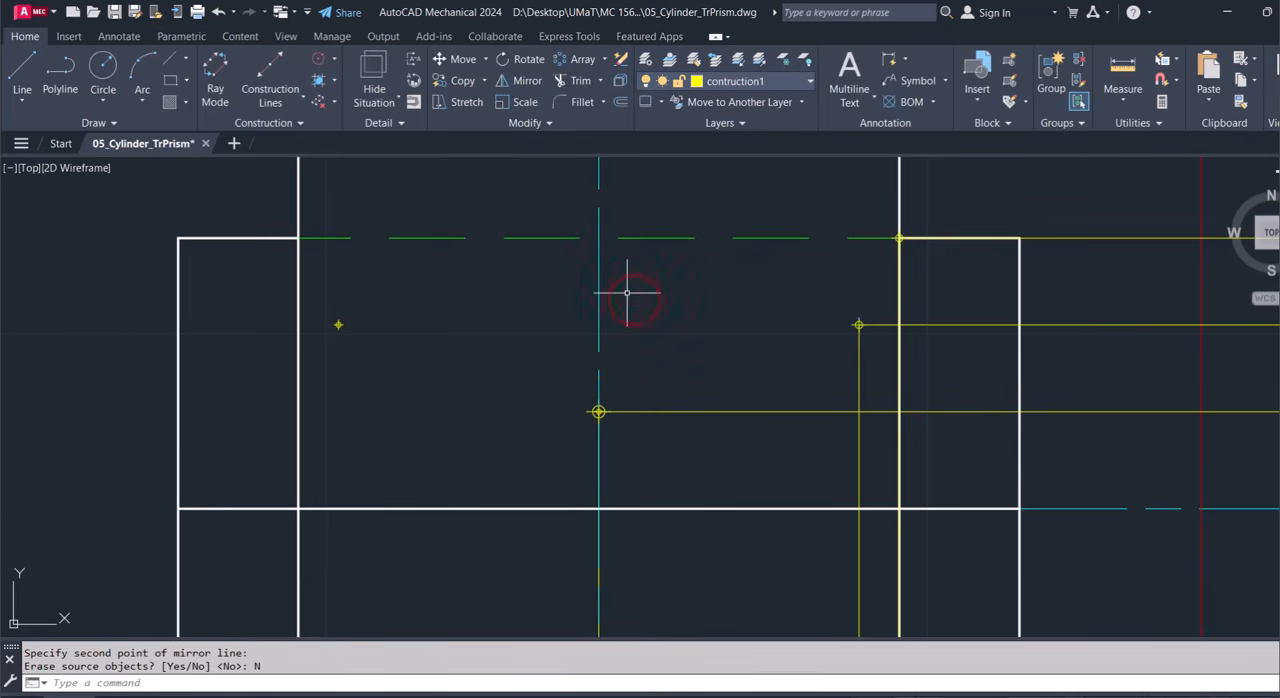
Place a point in the front view where the prism's upper edge meets the cylinder's side line under 1'.
scroll(627, 293, "down", 3)
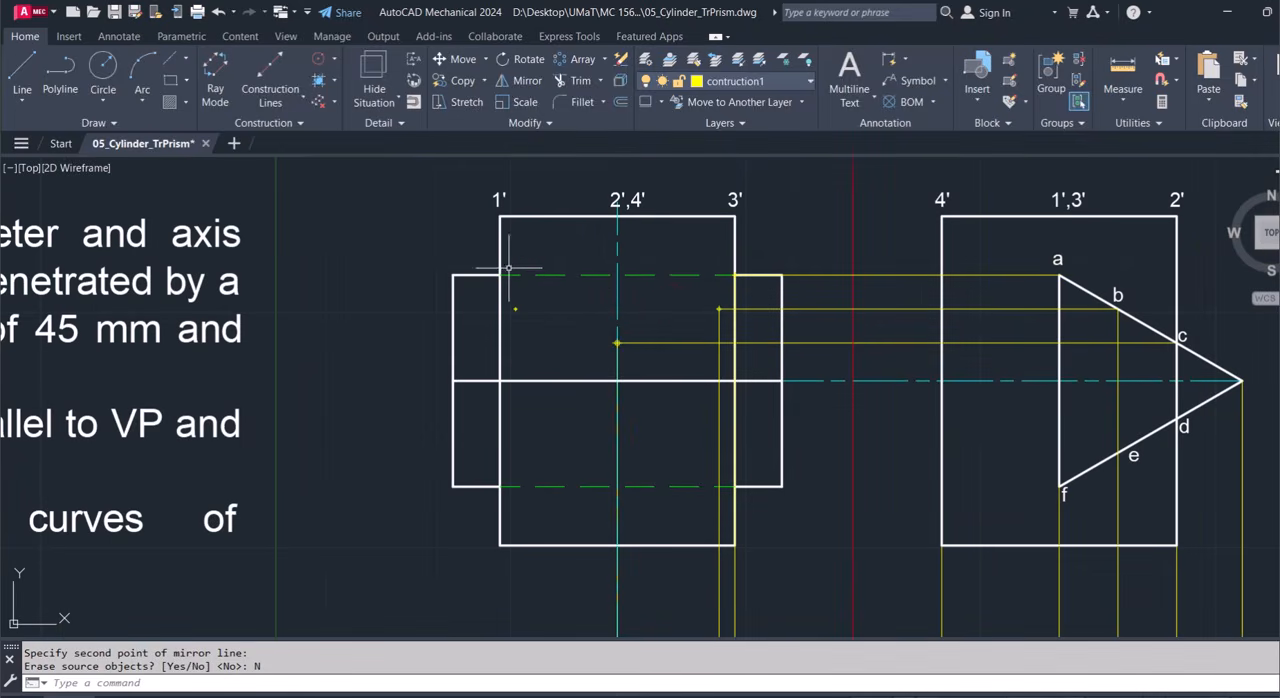
scroll(506, 275, "up", 3)
scroll(506, 275, "up", 3)
scroll(506, 275, "down", 3)
scroll(506, 275, "down", 2)
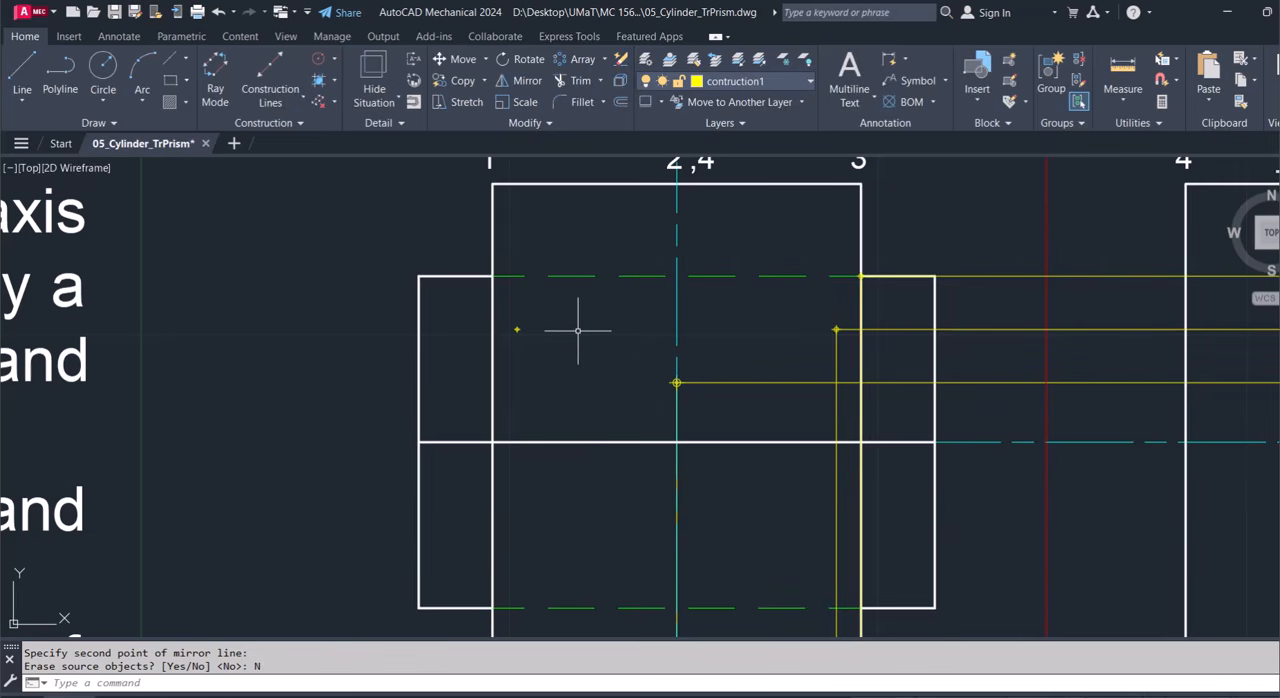
type("po")
key("Return")
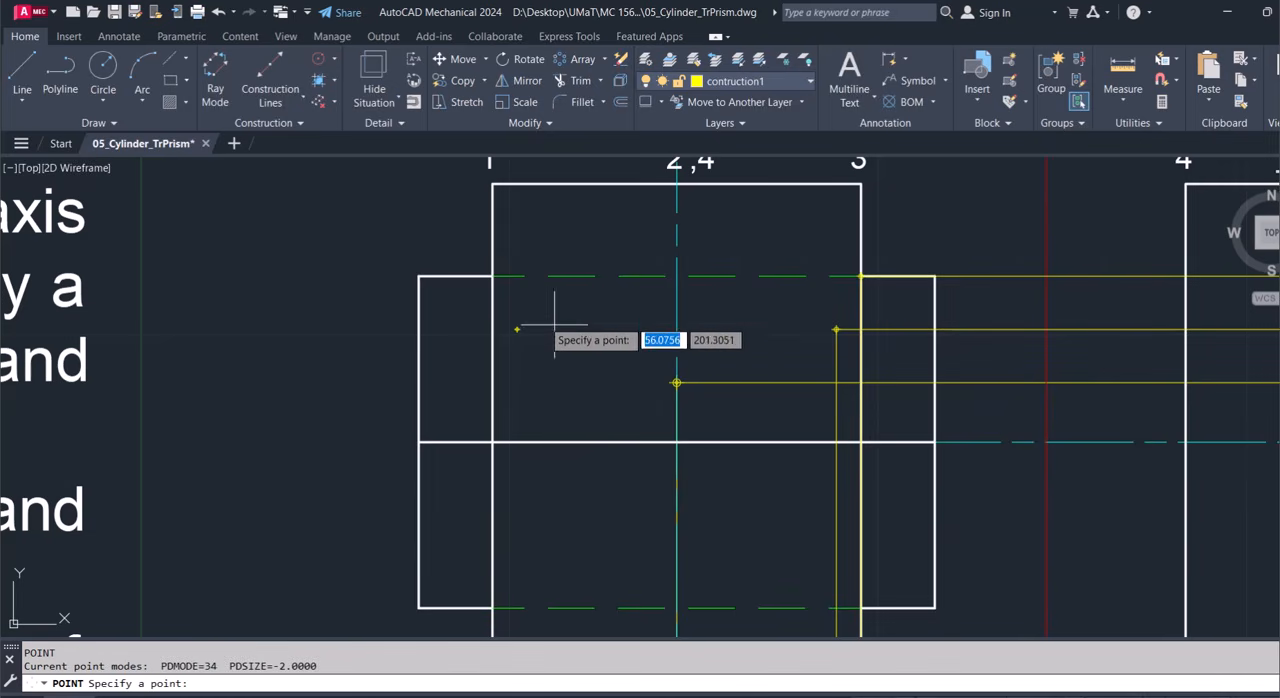
left_click(492, 276)
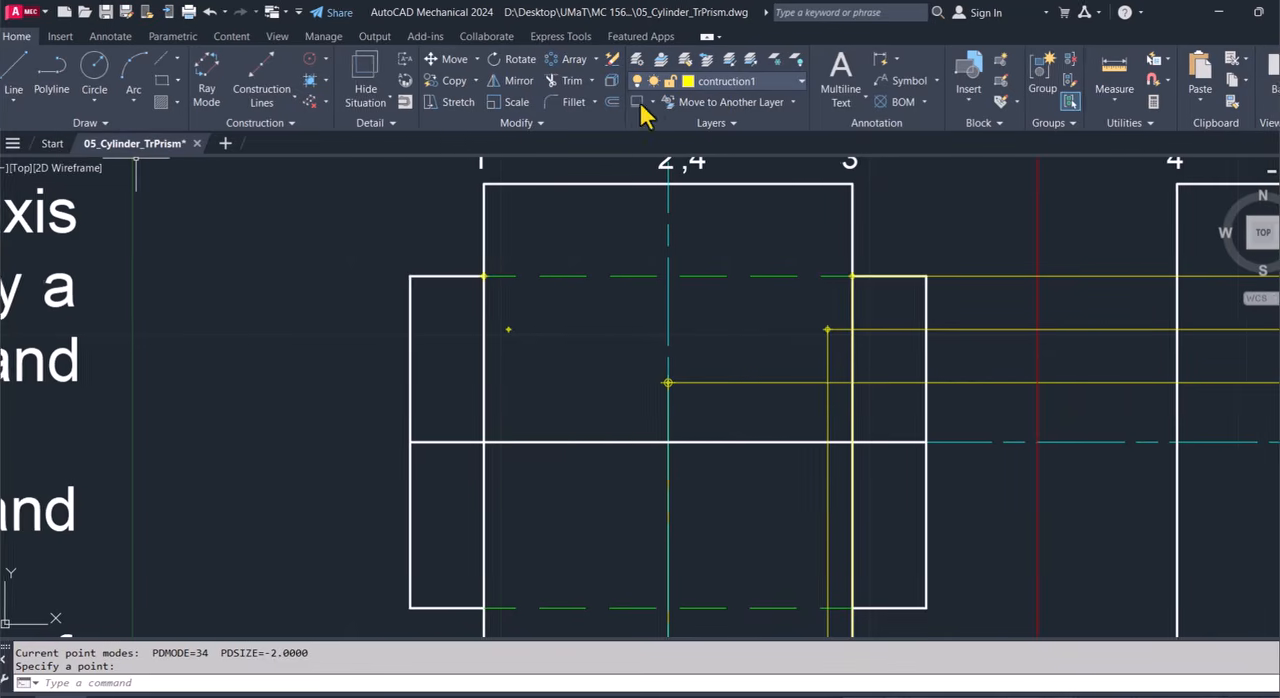
On layer 0, draw the upper intersection curve as a spline from the prism's upper edge at 3' through the three plotted points to the one at 1'.
left_click(724, 81)
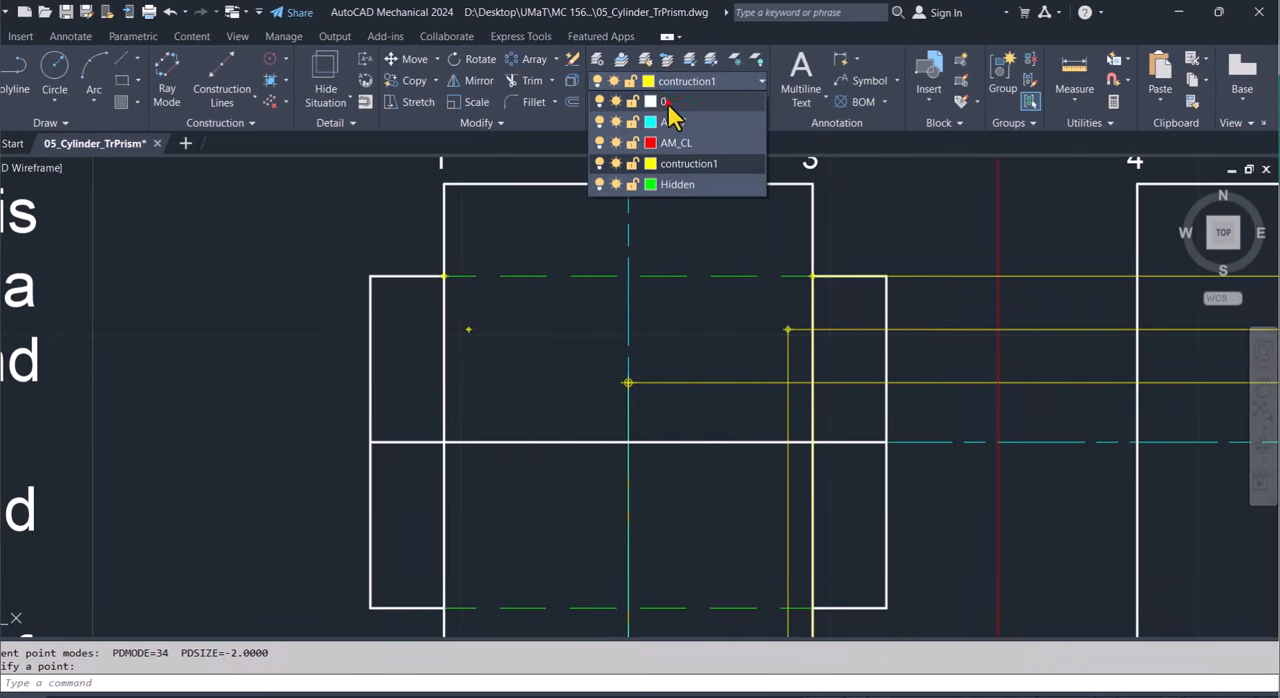
left_click(668, 103)
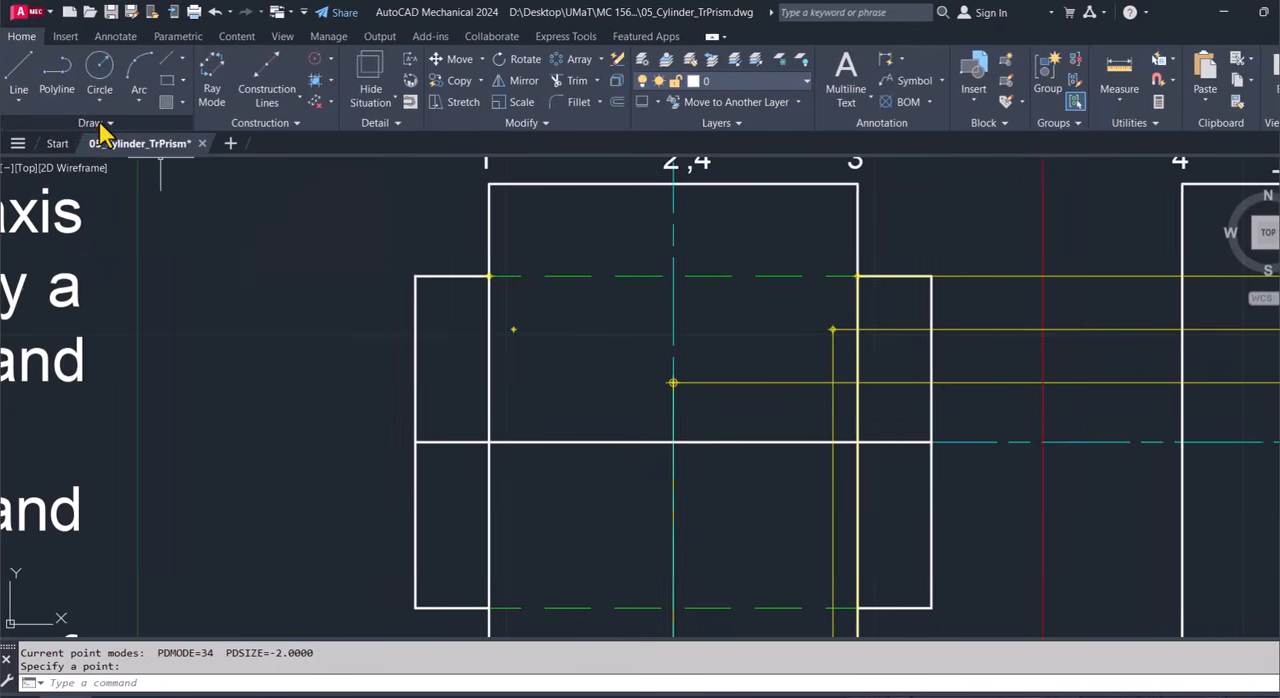
left_click(55, 121)
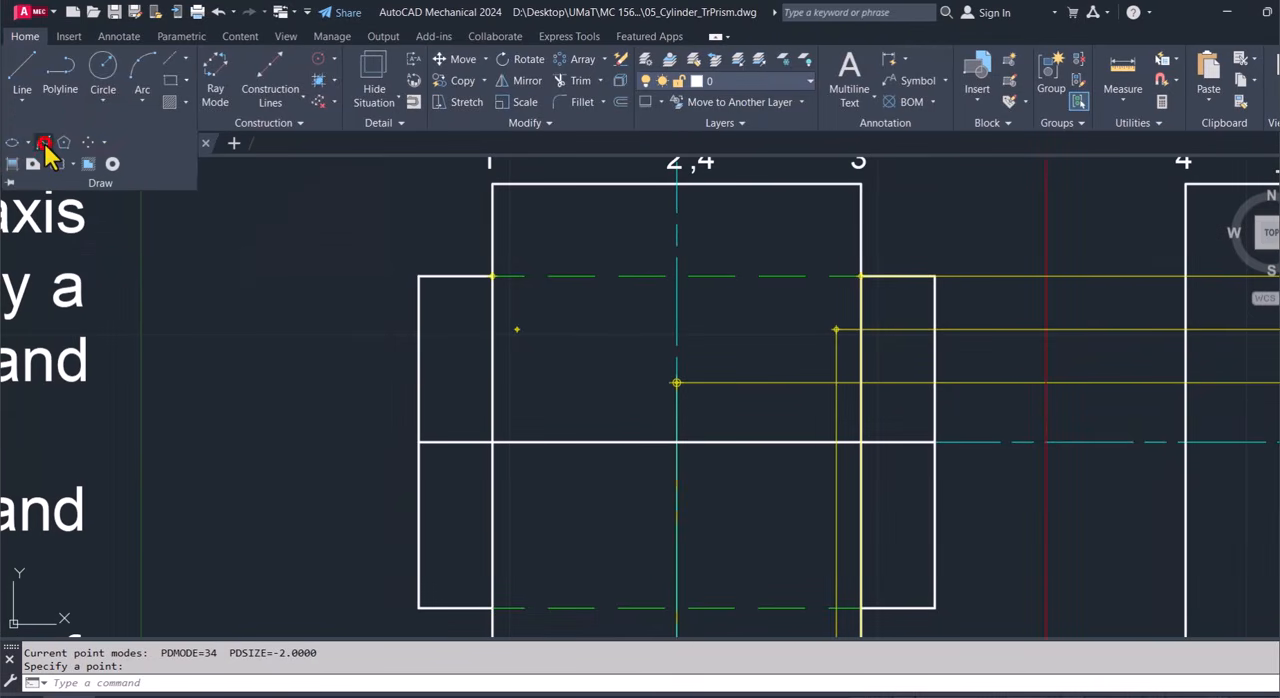
left_click(44, 146)
left_click(812, 275)
left_click(787, 330)
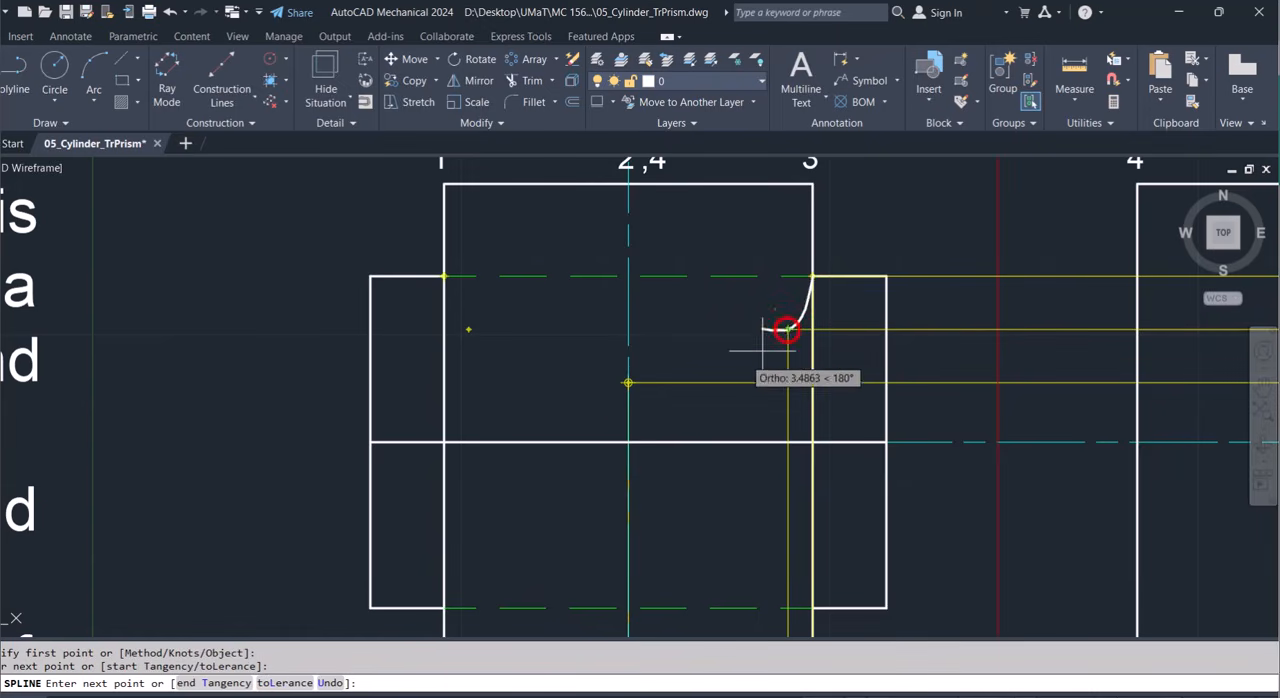
left_click(628, 382)
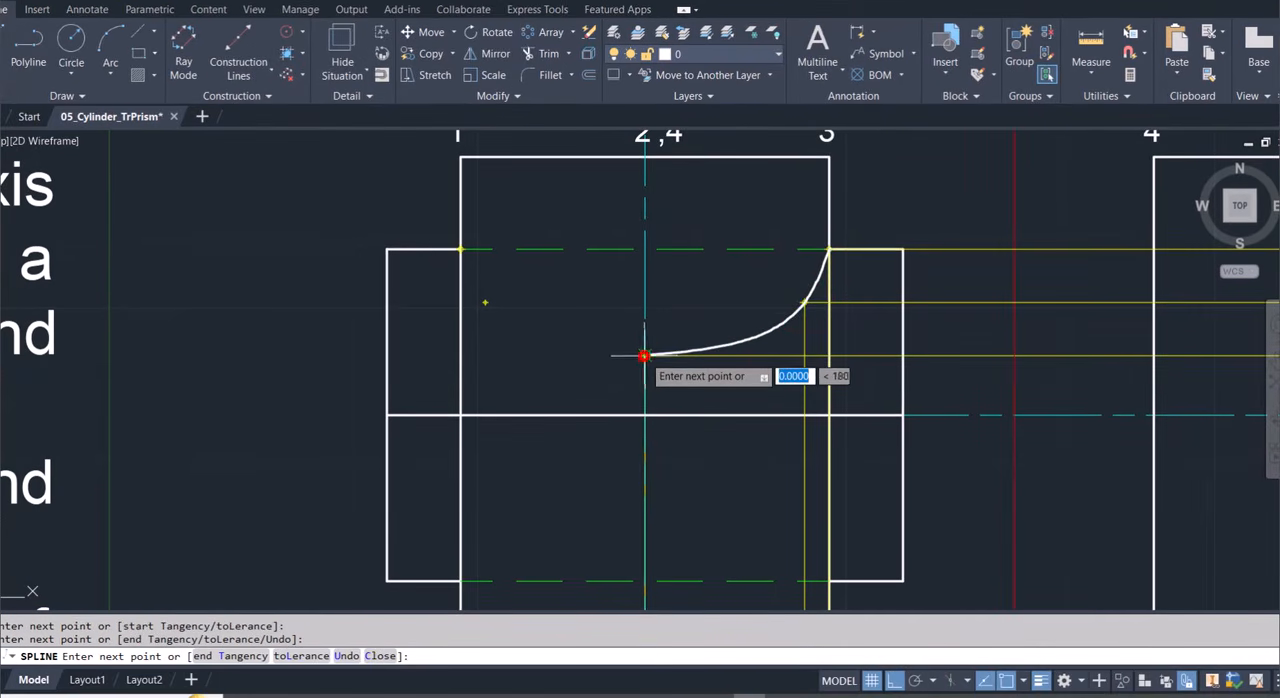
left_click(517, 329)
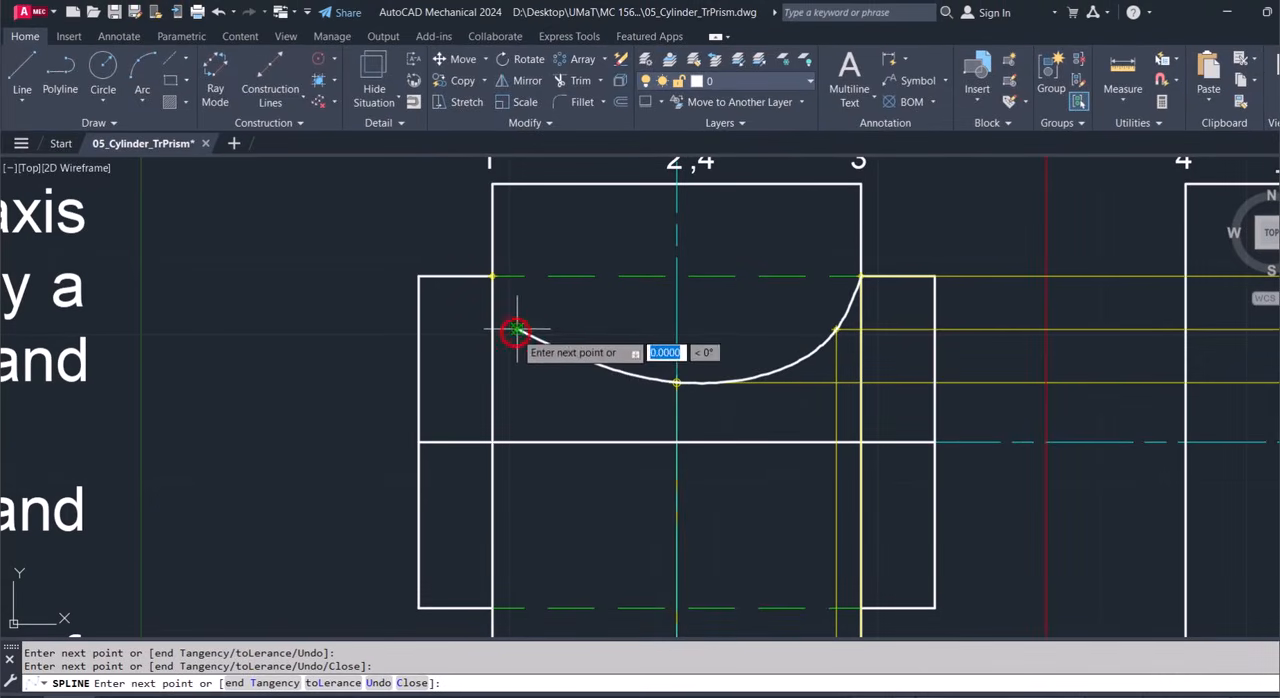
left_click(491, 275)
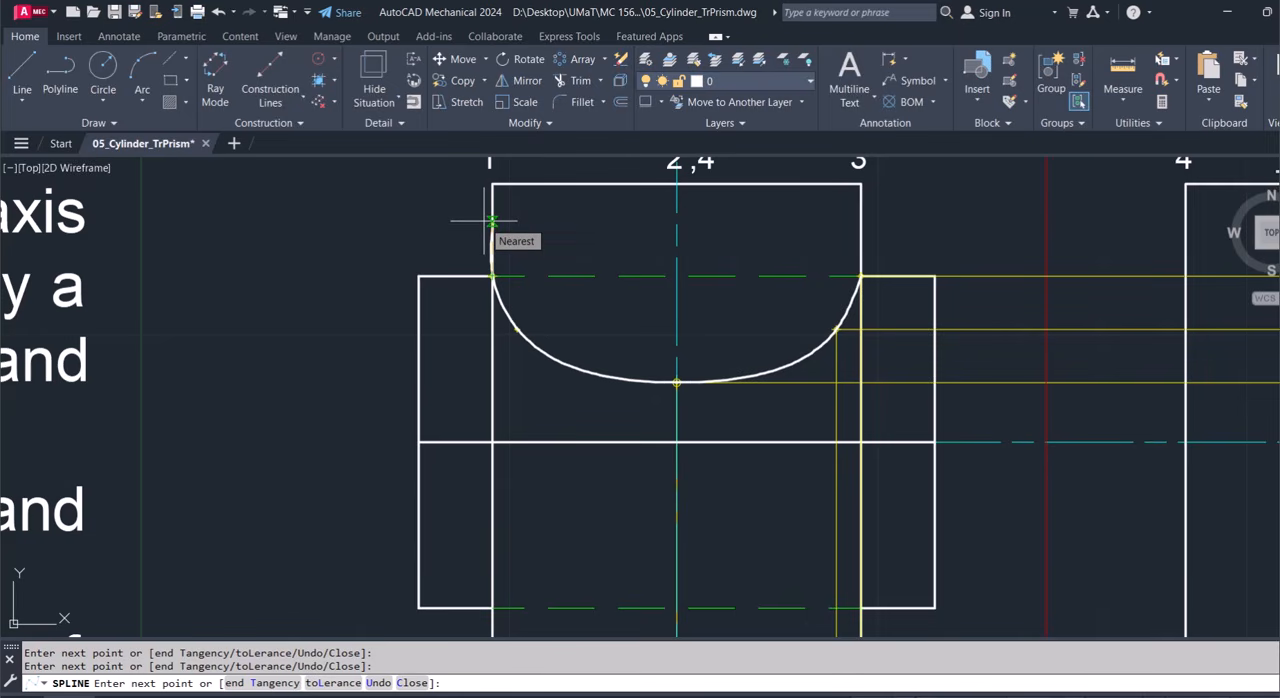
key("Return")
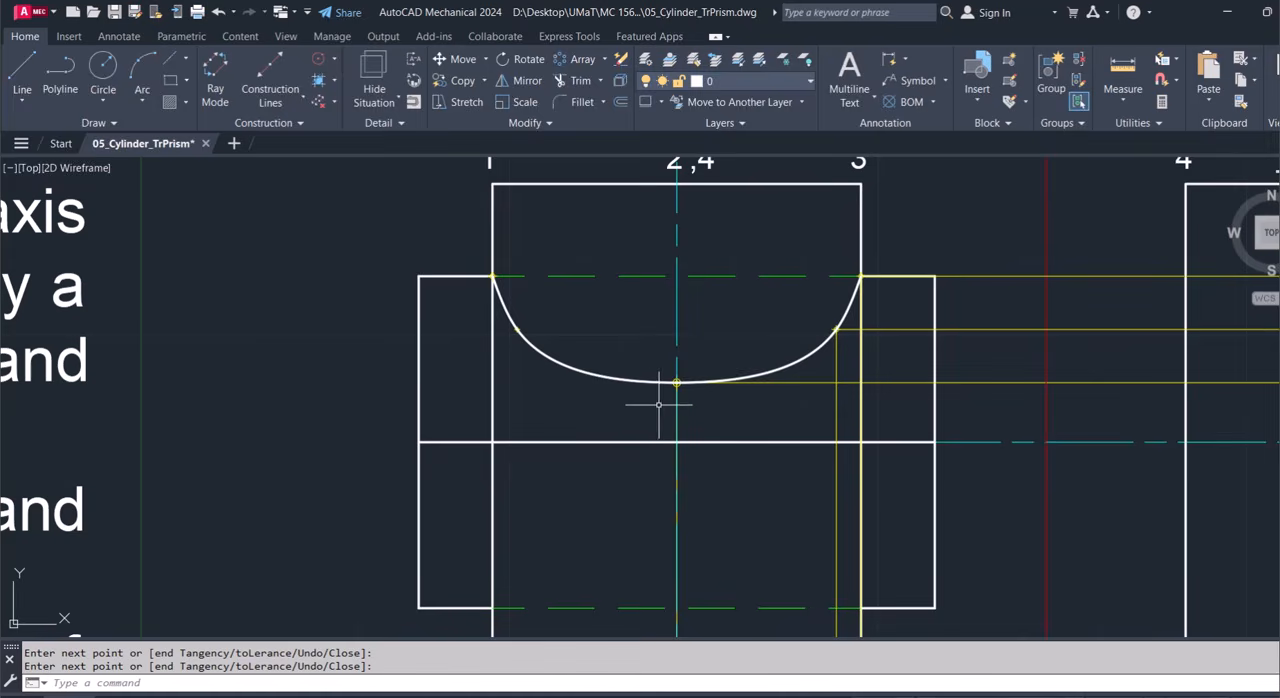
Copy the side view's label a to the front view beside the upper curve's endpoint at 3', with object snap off.
scroll(651, 400, "down", 2)
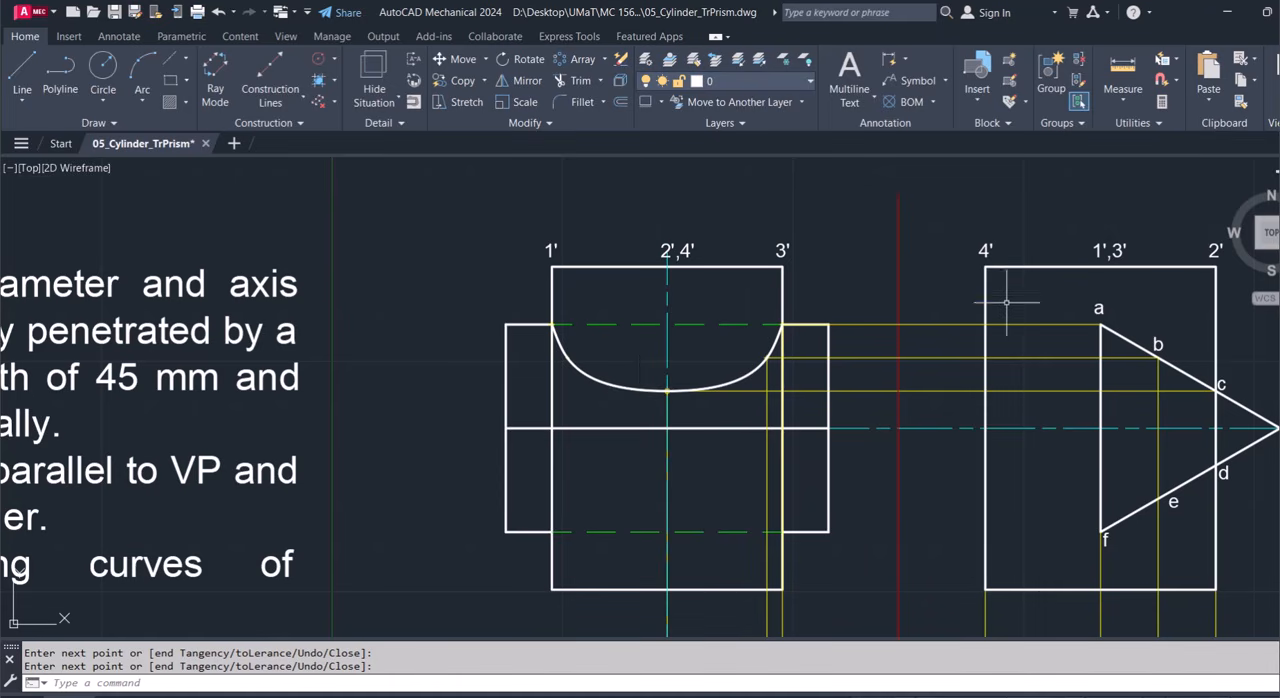
left_click(1098, 310)
type("co")
key("Return")
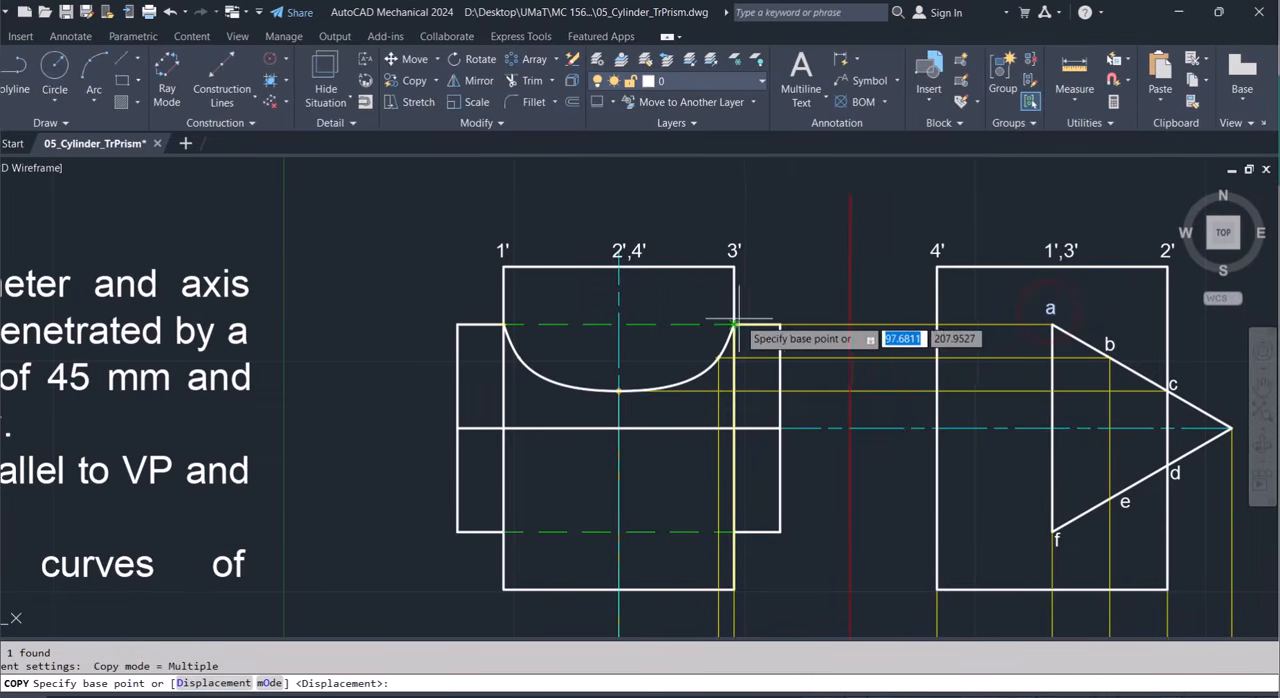
scroll(744, 321, "up", 5)
scroll(750, 322, "down", 5)
left_click(1042, 320)
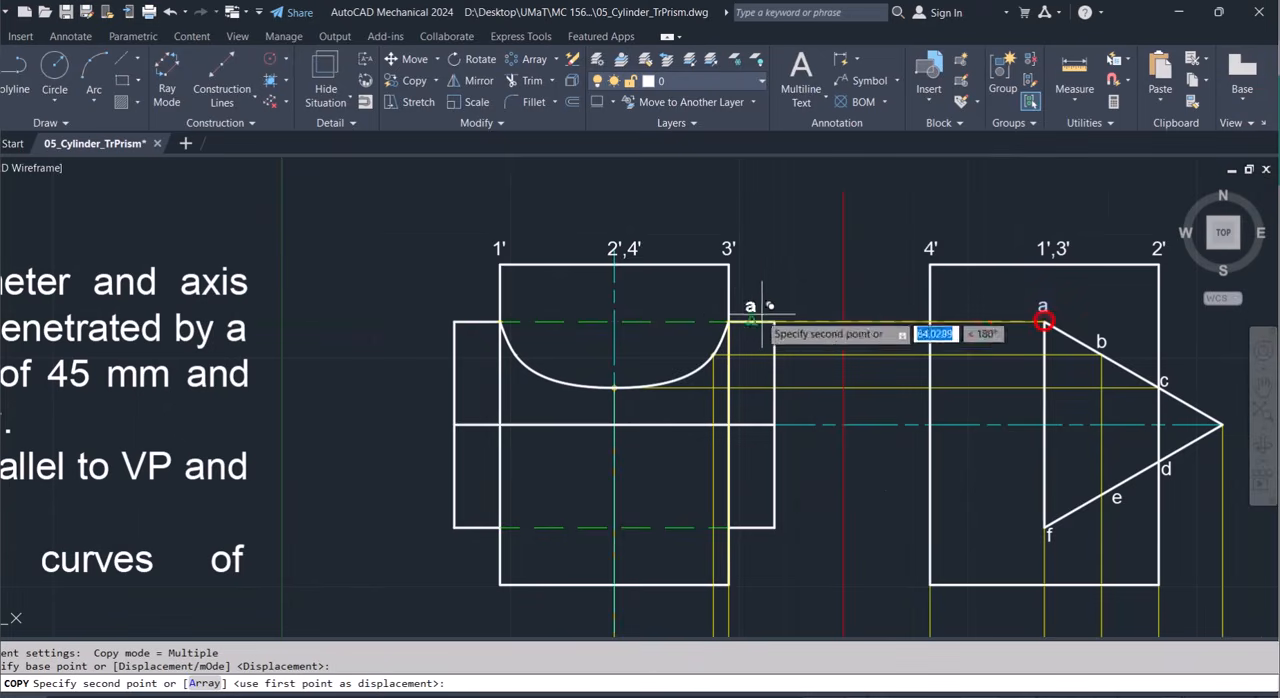
scroll(734, 303, "up", 2)
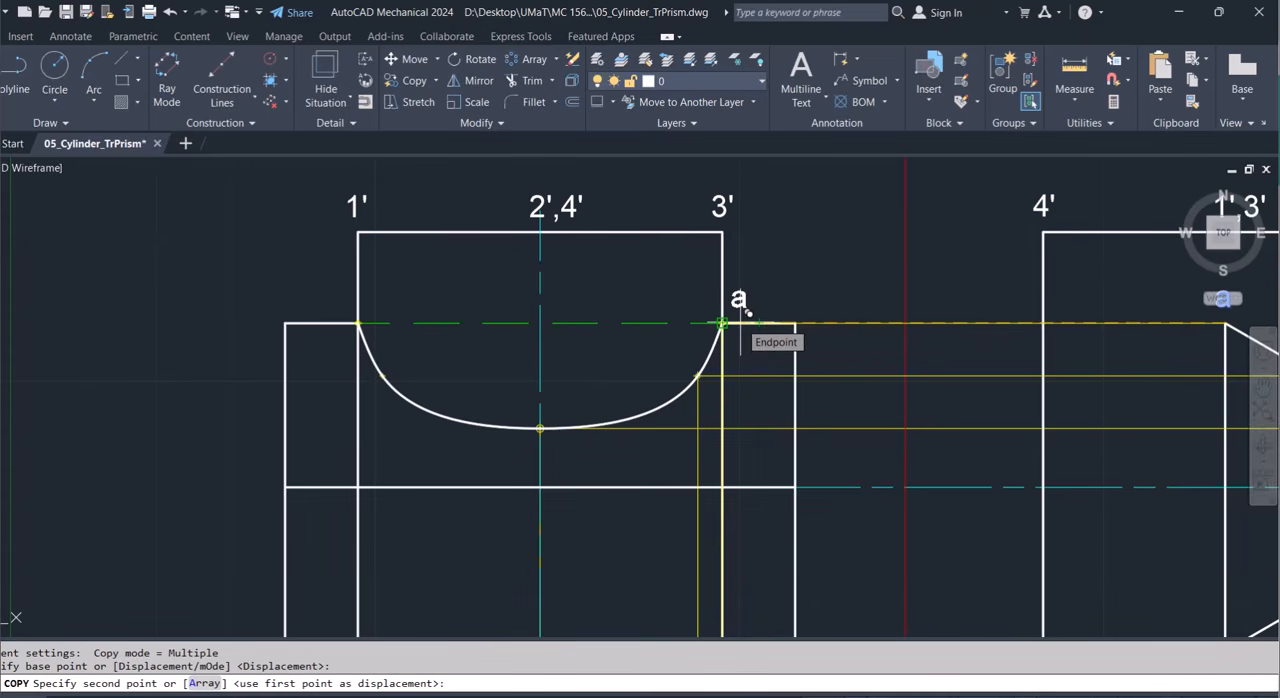
left_click(988, 676)
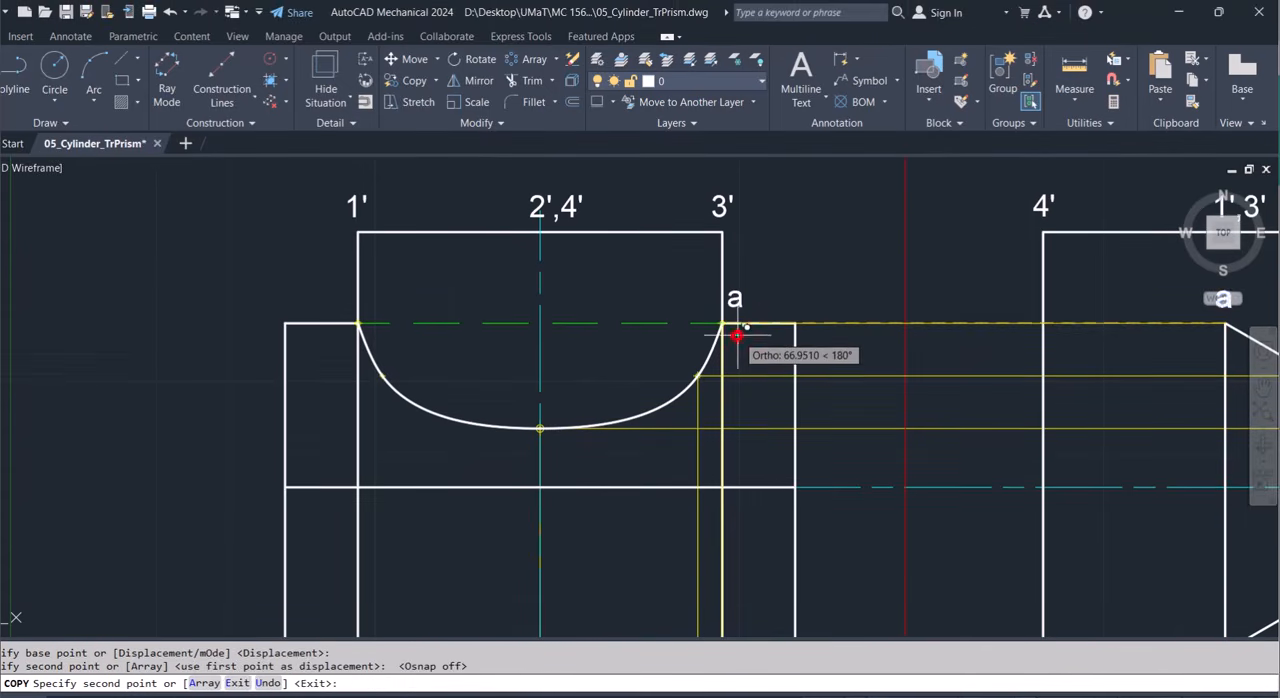
With ortho off, place copies of the label a beside the upper curve's four remaining plotted points.
left_click(878, 680)
left_click(711, 376)
left_click(555, 441)
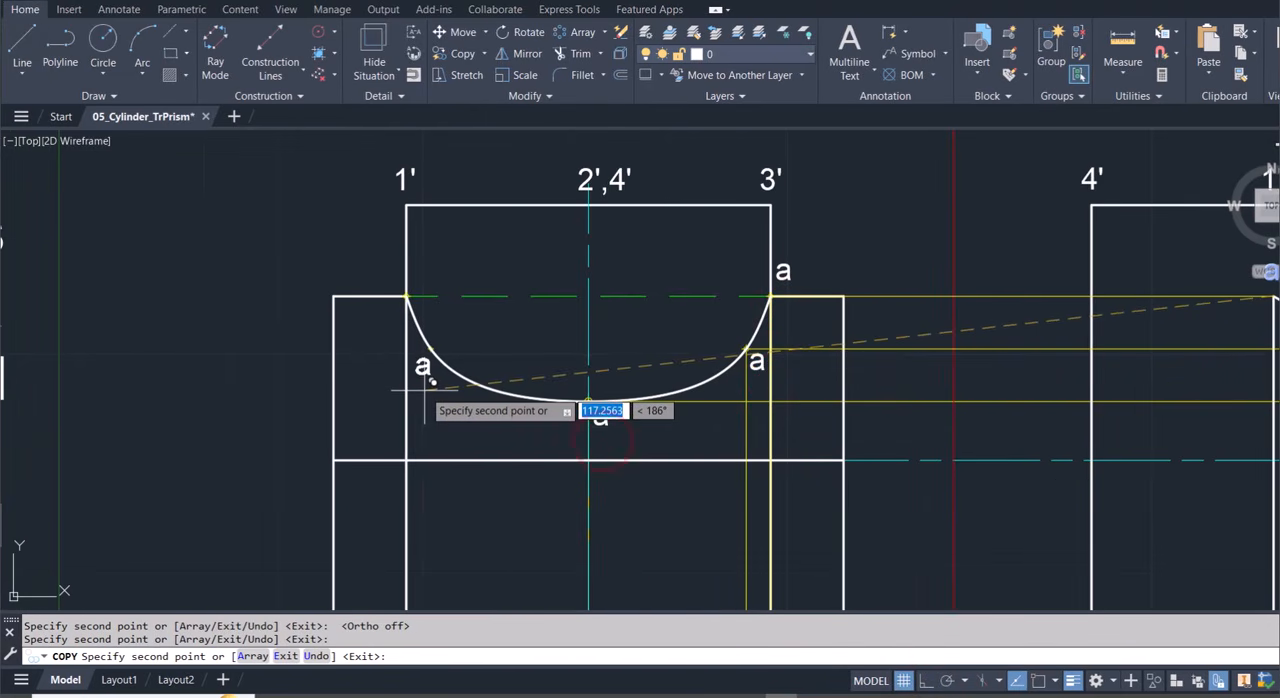
left_click(423, 387)
left_click(389, 305)
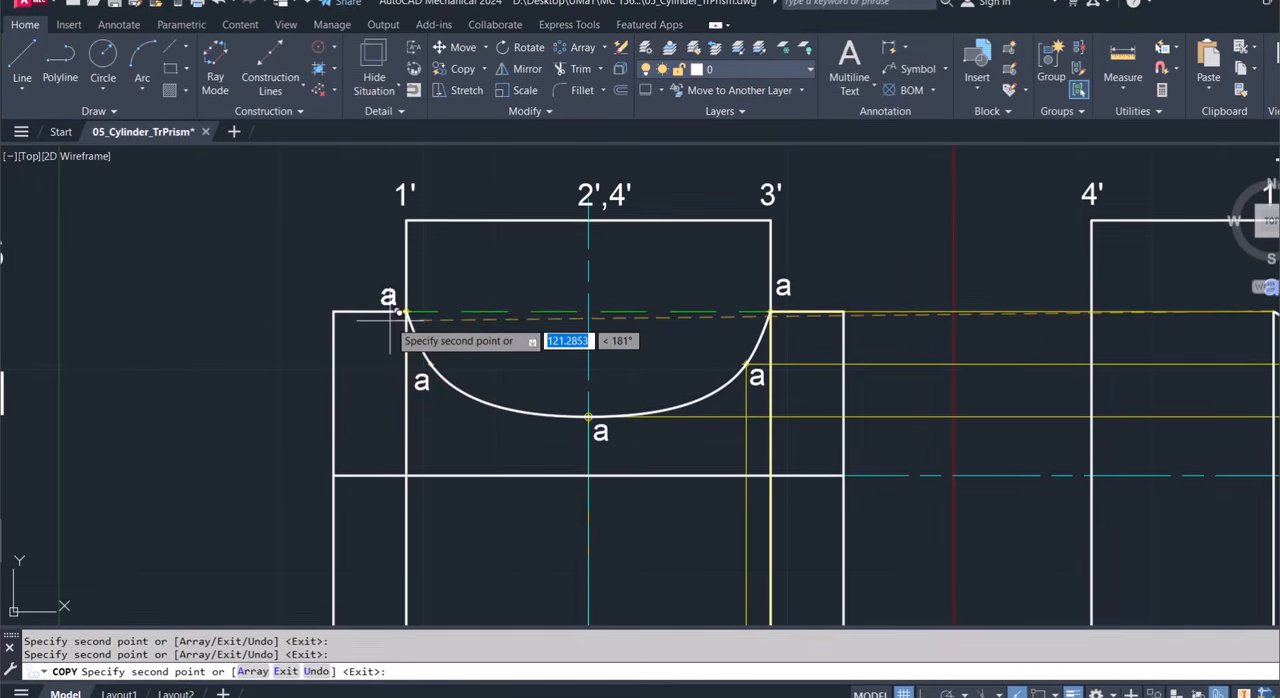
key("Escape")
Relabel the upper curve's lowest point as c and the intermediate points on either side of it as b.
double_click(757, 388)
type("b")
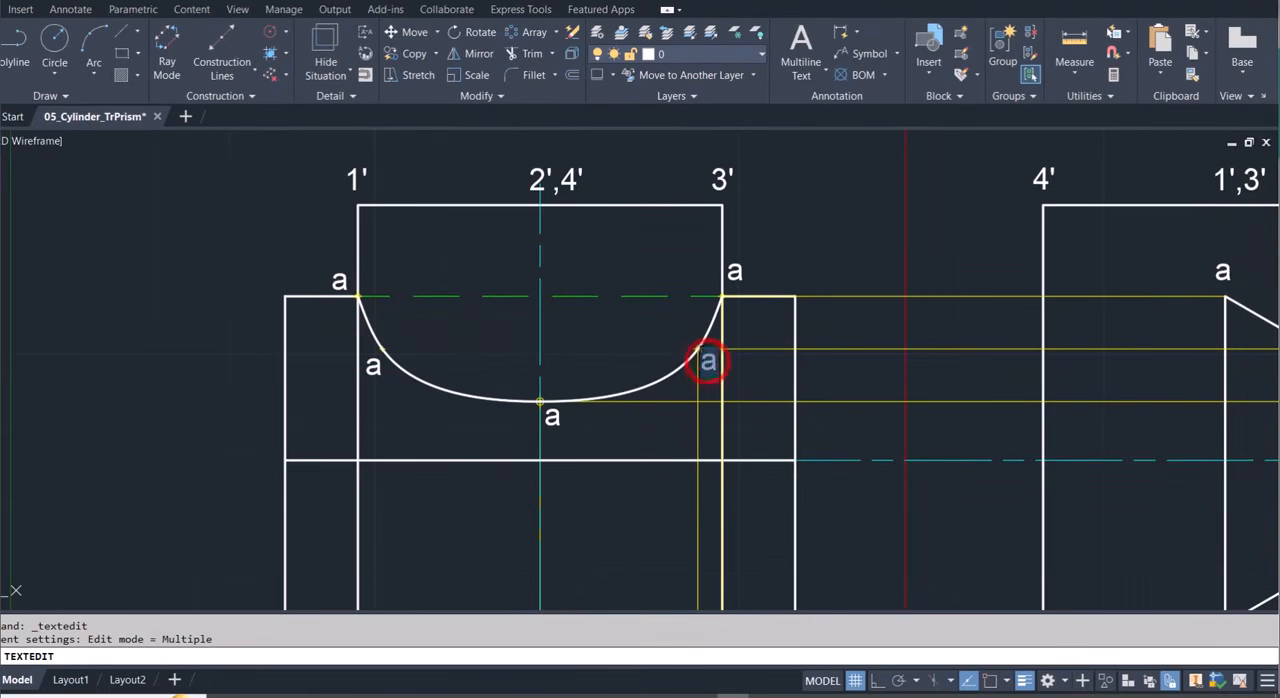
left_click(553, 416)
type("c")
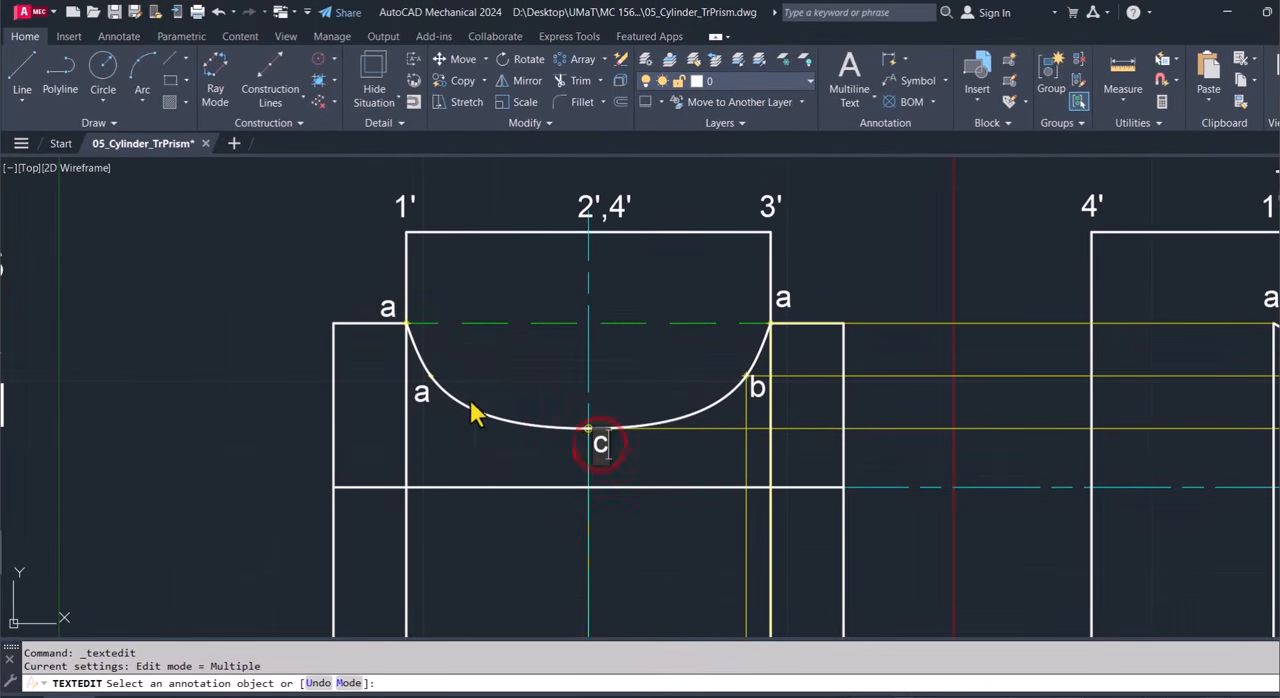
left_click(421, 368)
type("b")
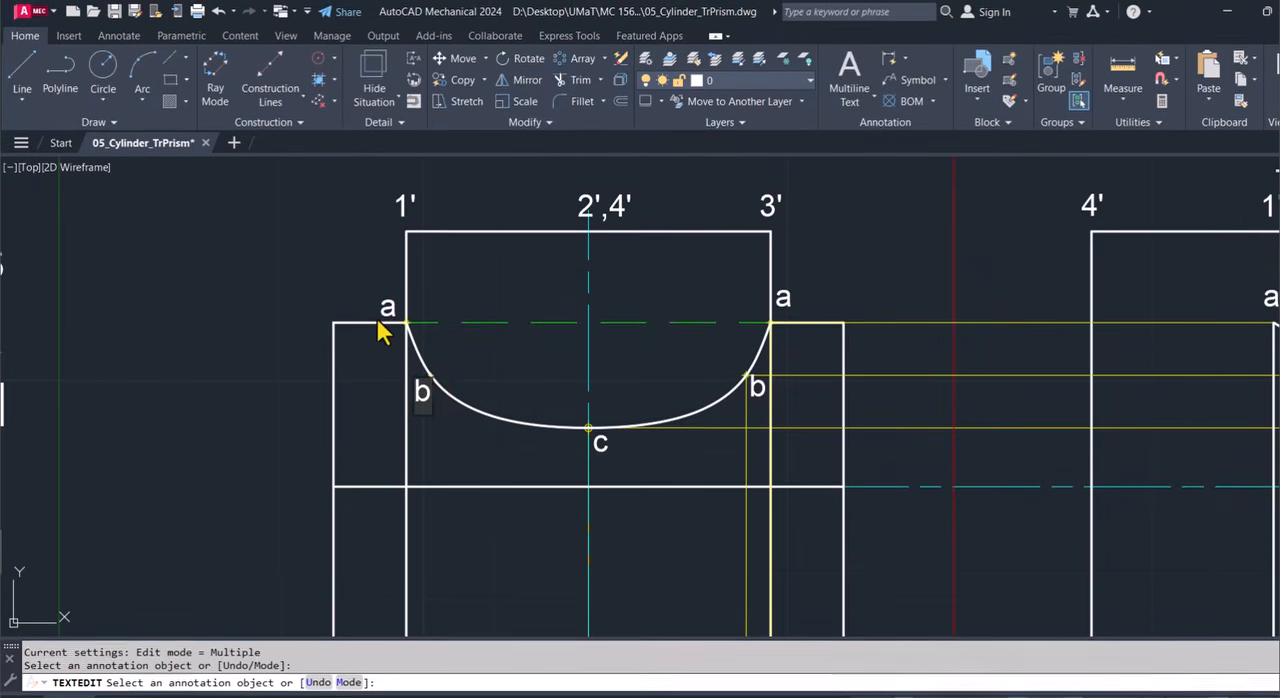
scroll(457, 469, "down", 2)
key("Escape")
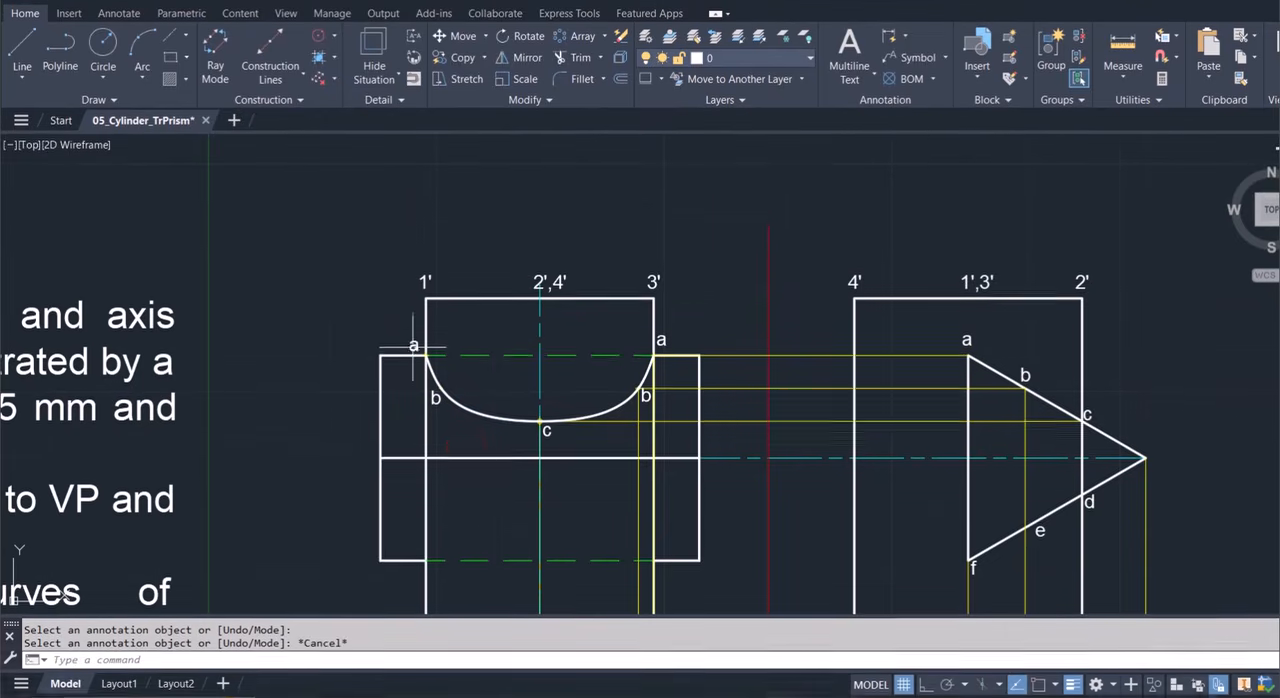
Mirror the upper intersection curve and its five labels about the prism's horizontal middle edge, keeping the originals.
left_click(545, 427)
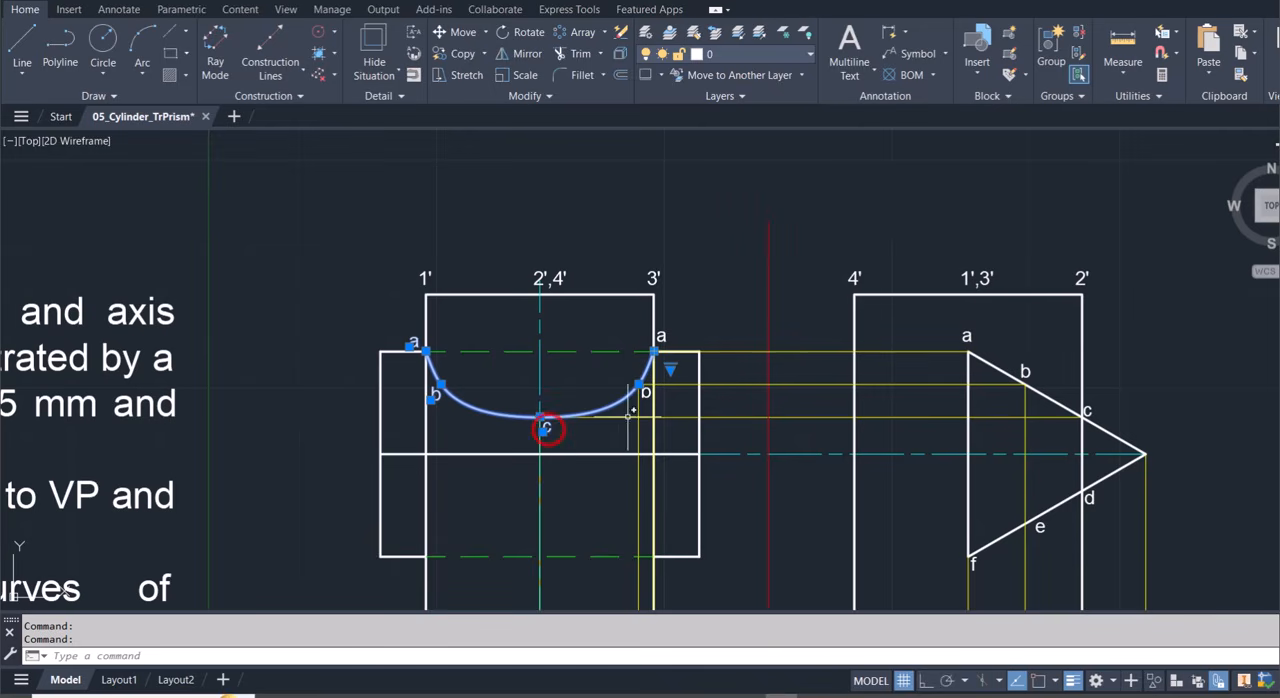
left_click(647, 392)
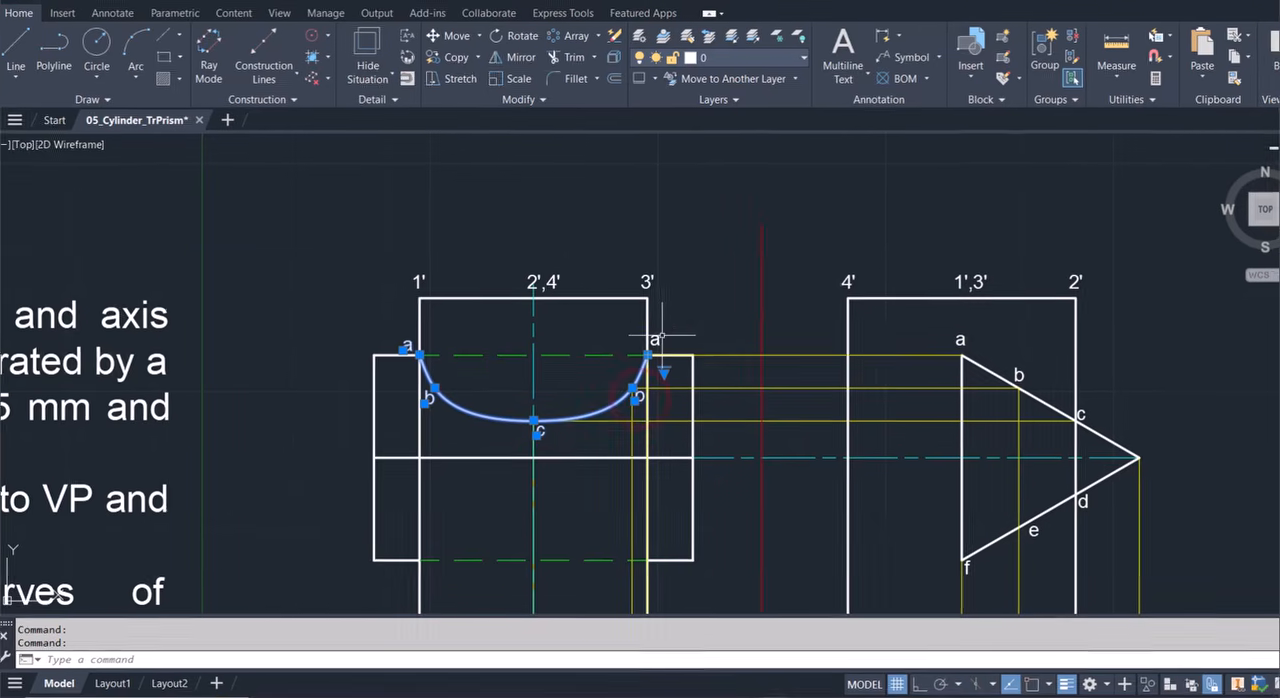
left_click(646, 346)
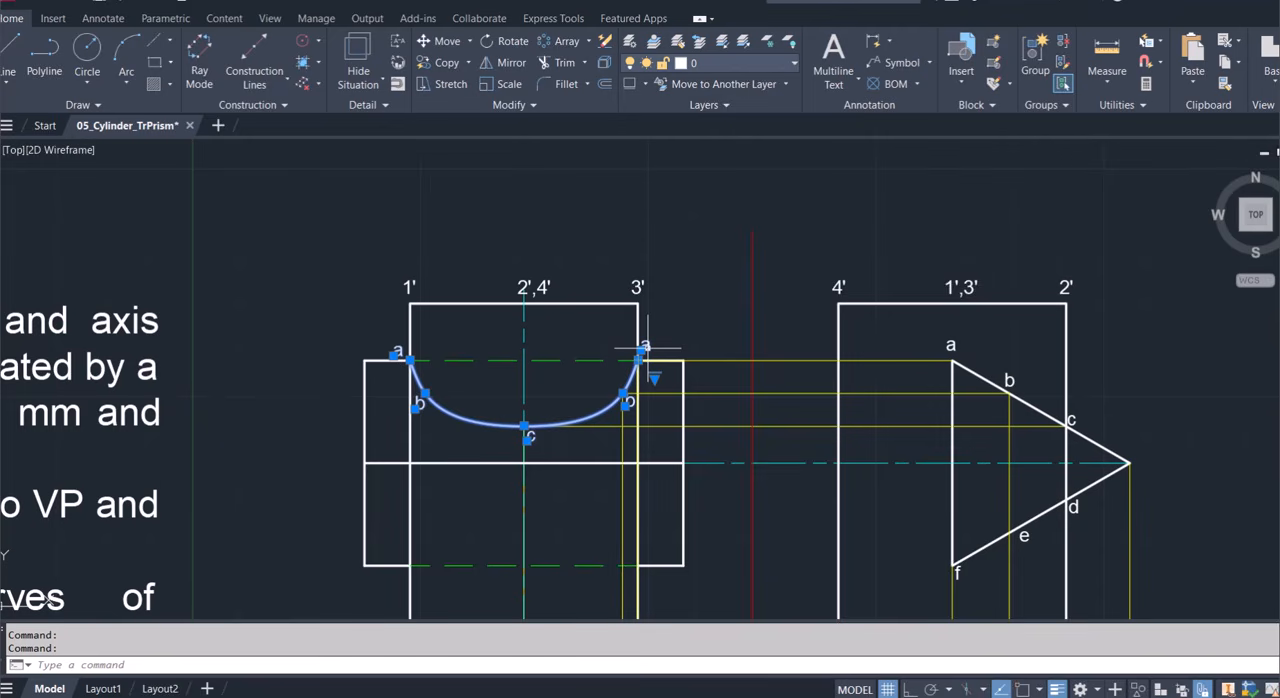
type("mi")
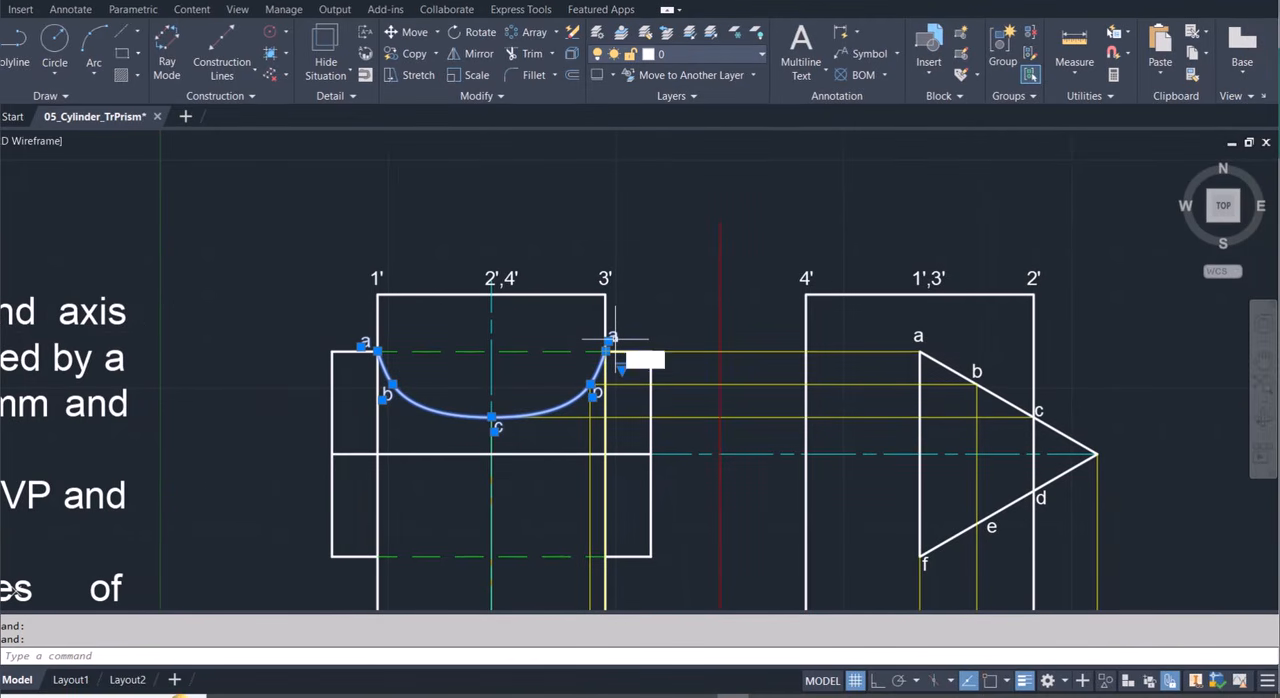
key("Return")
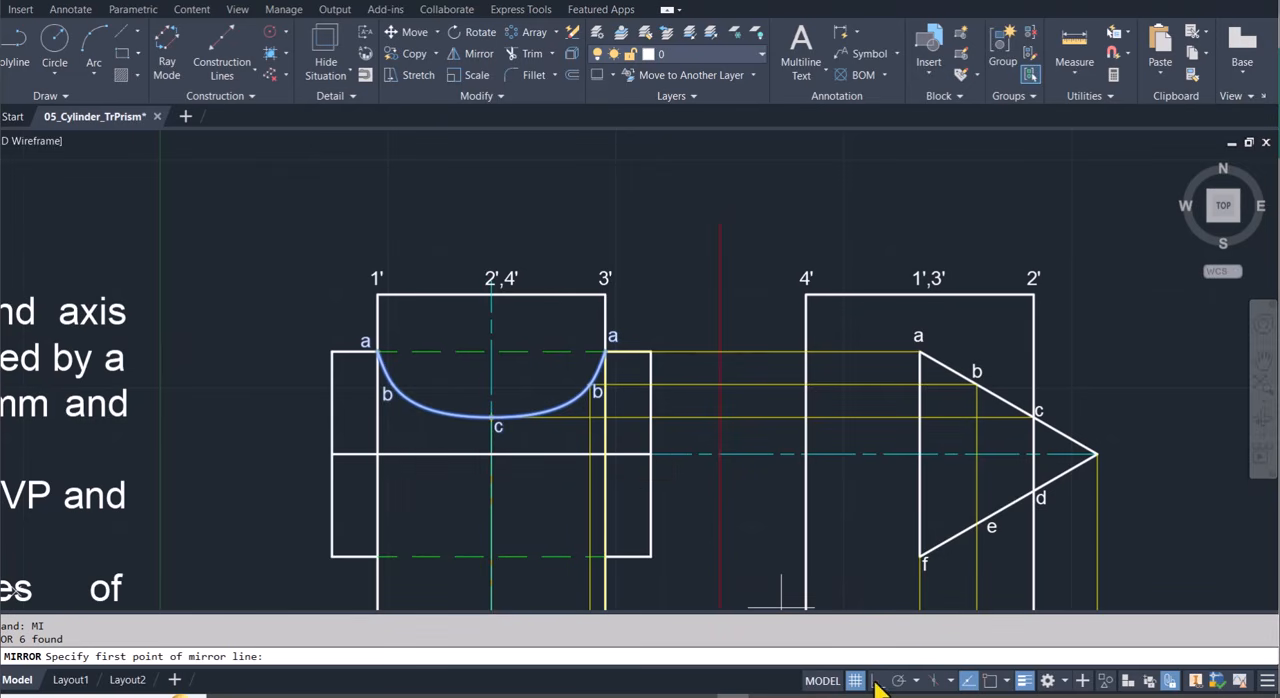
left_click(968, 681)
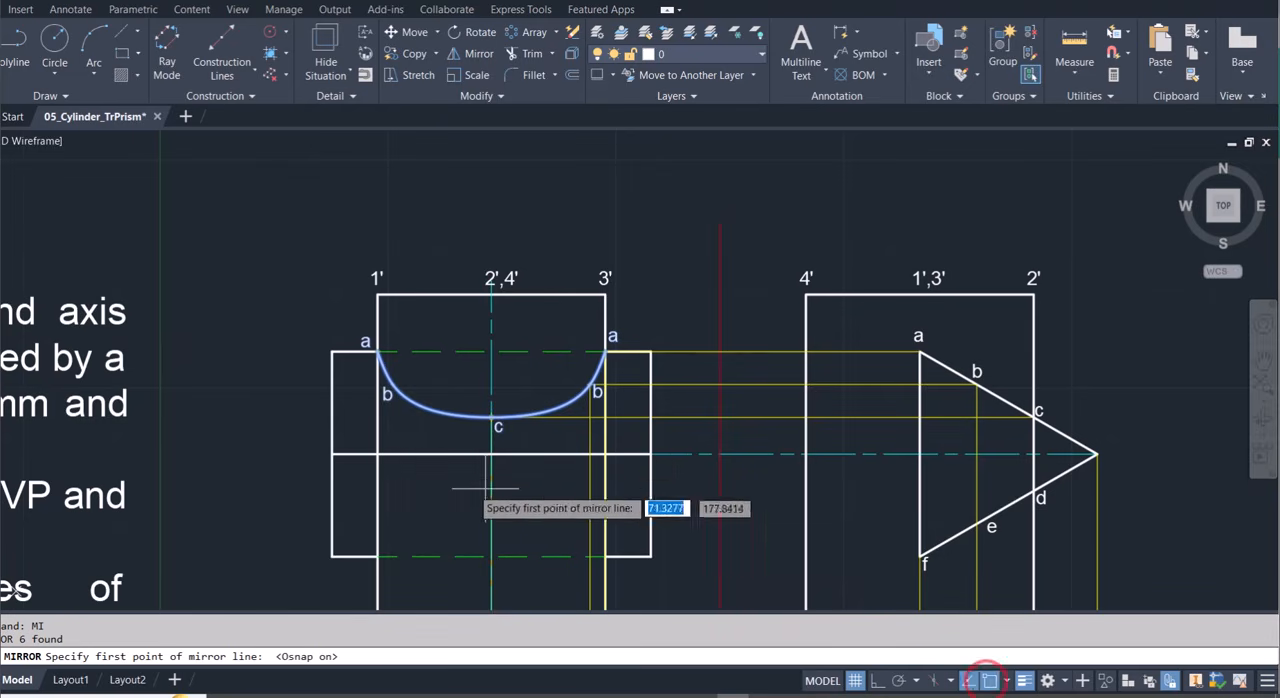
left_click(377, 453)
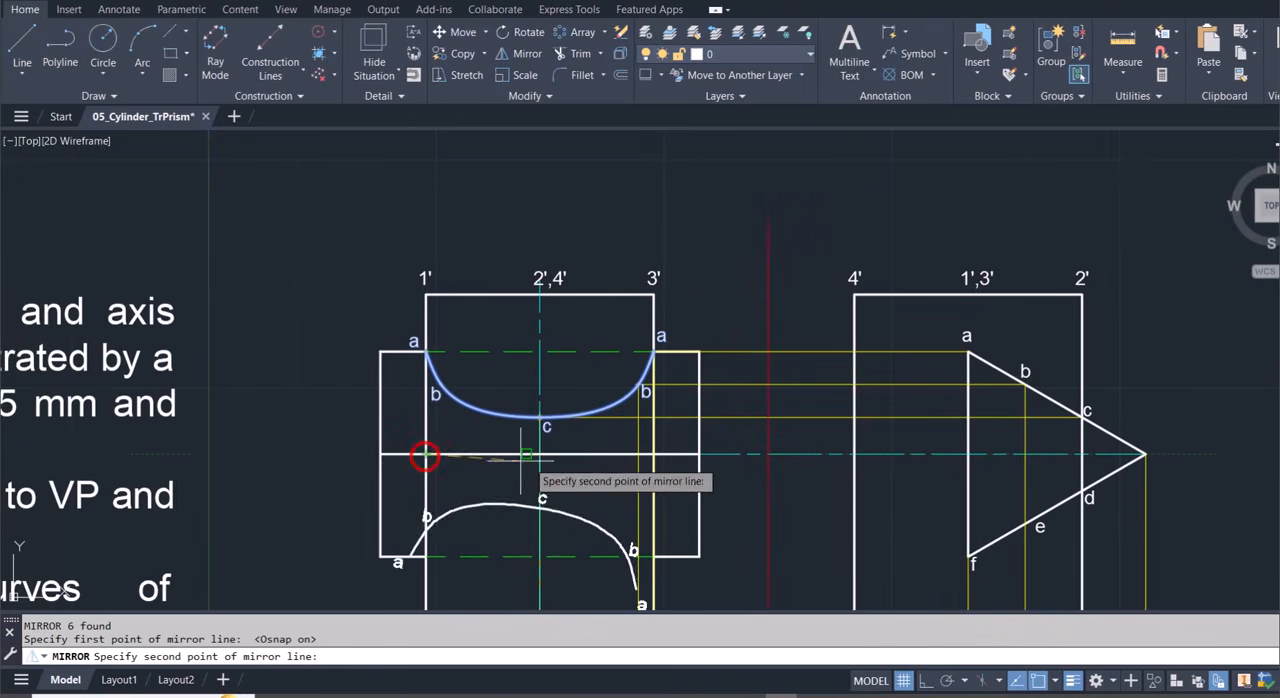
left_click(652, 453)
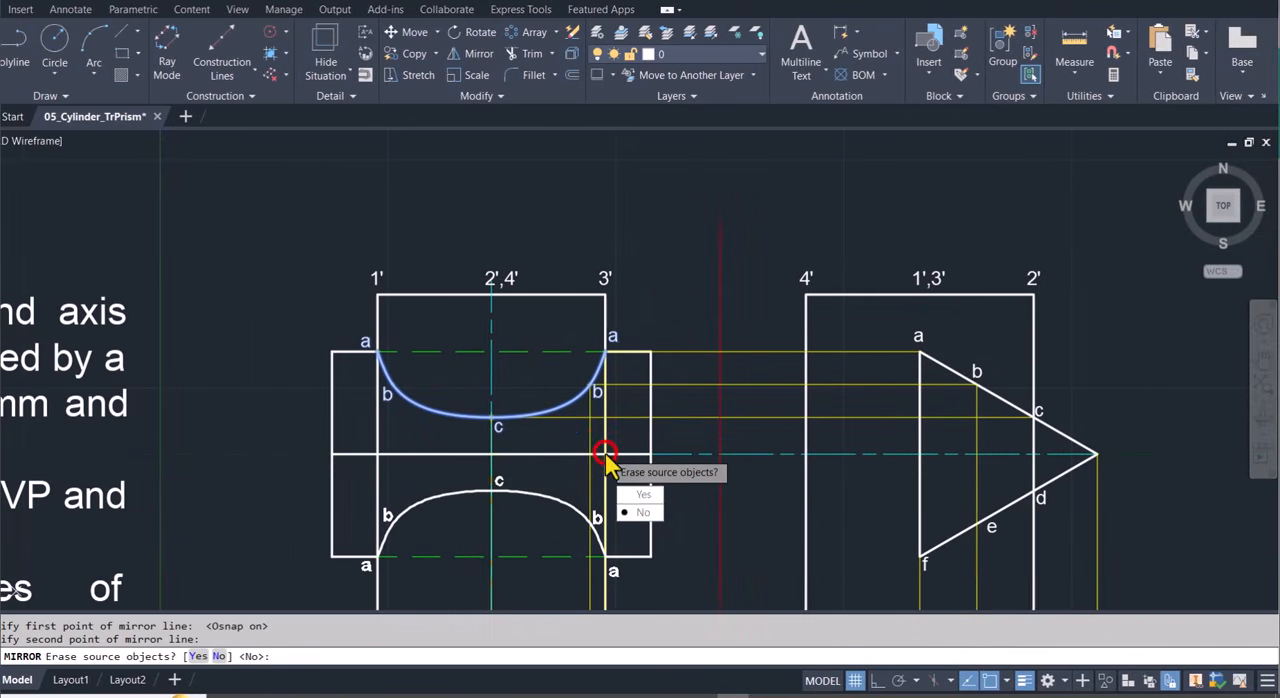
left_click(641, 513)
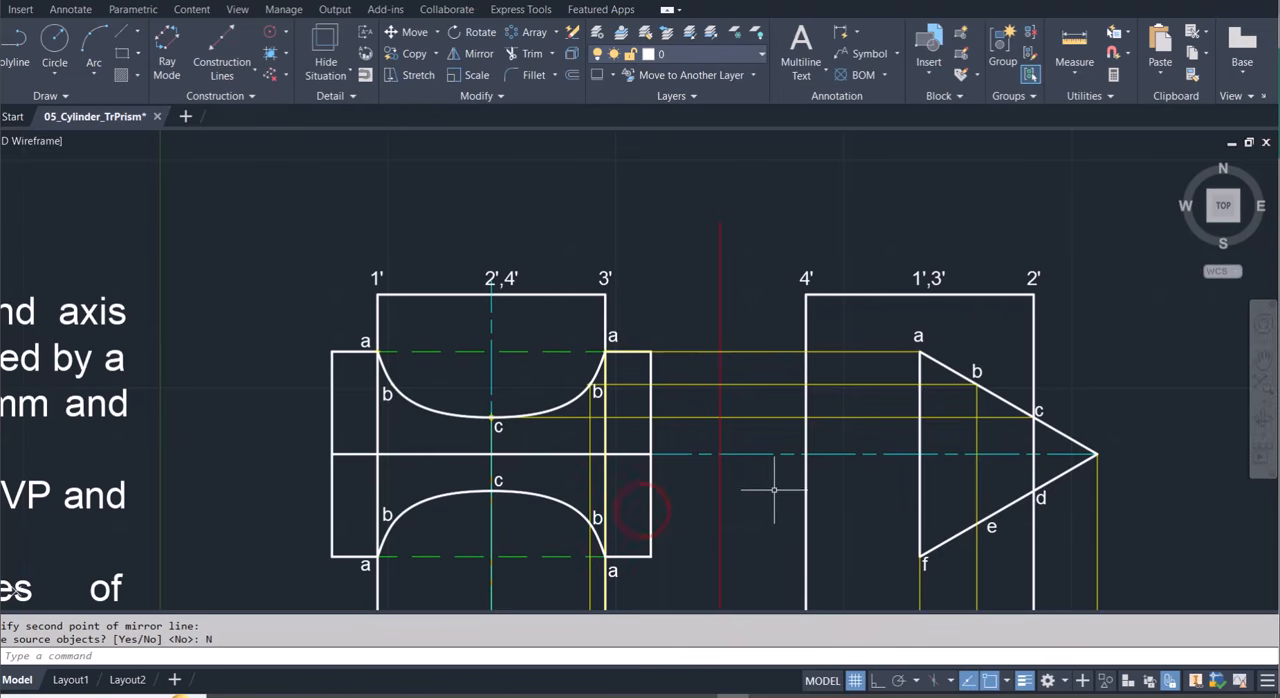
key("Escape")
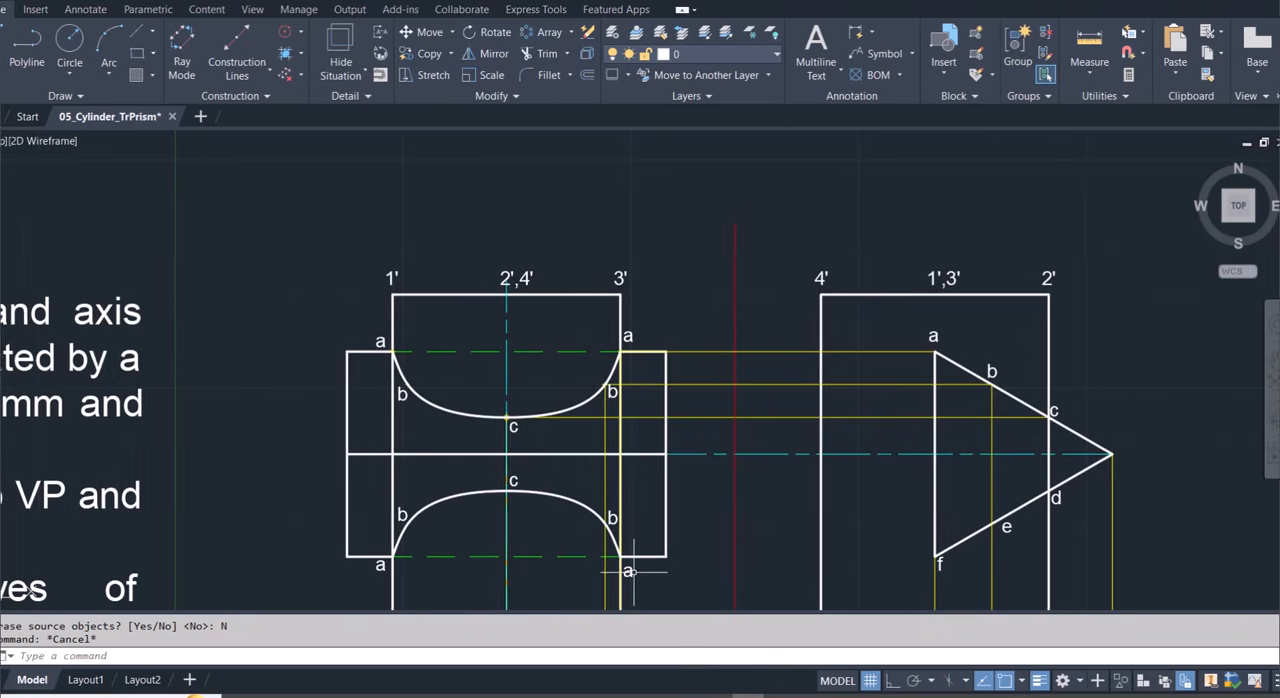
Relabel the mirrored curve's points, from the 3' side to the 1' side, as f, e, d, e and f.
double_click(627, 571)
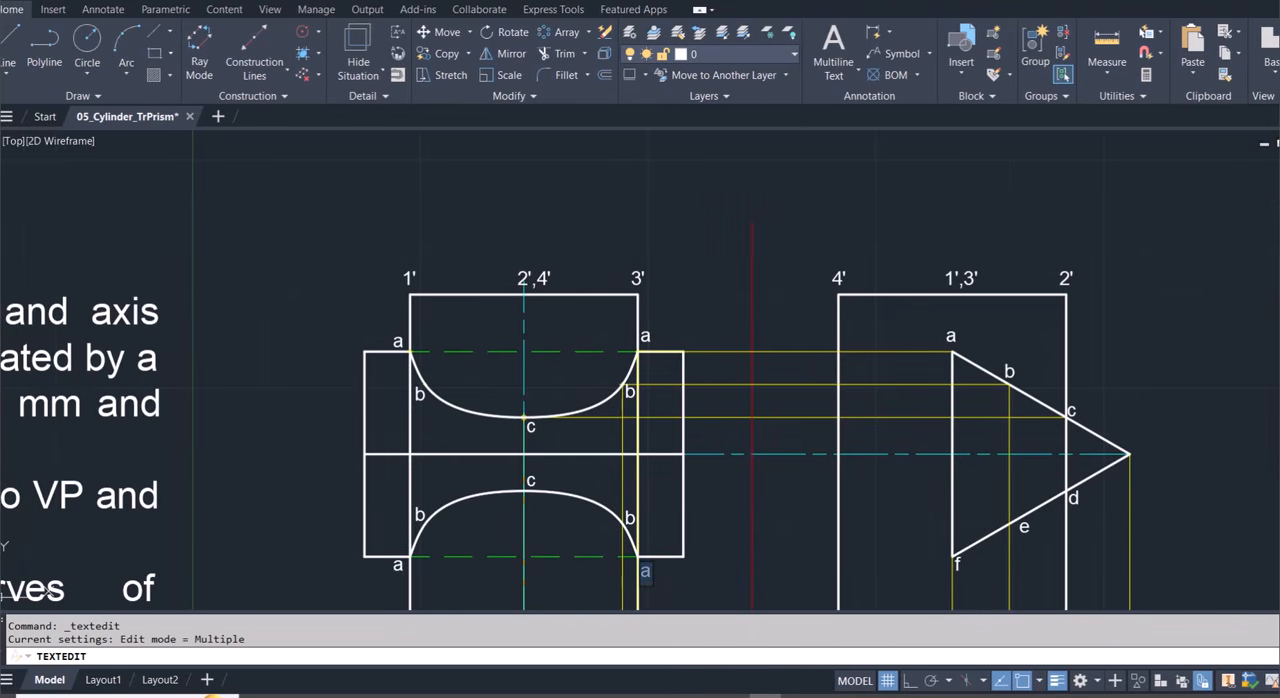
type("f")
left_click(627, 514)
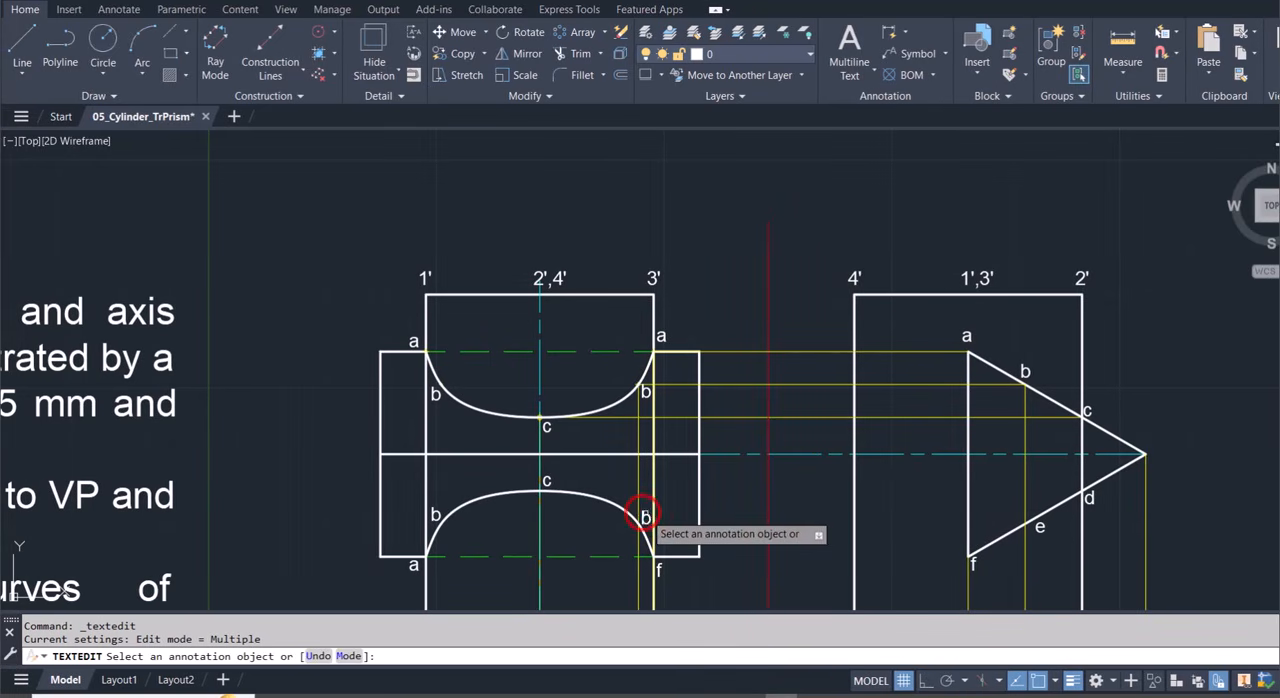
type("e")
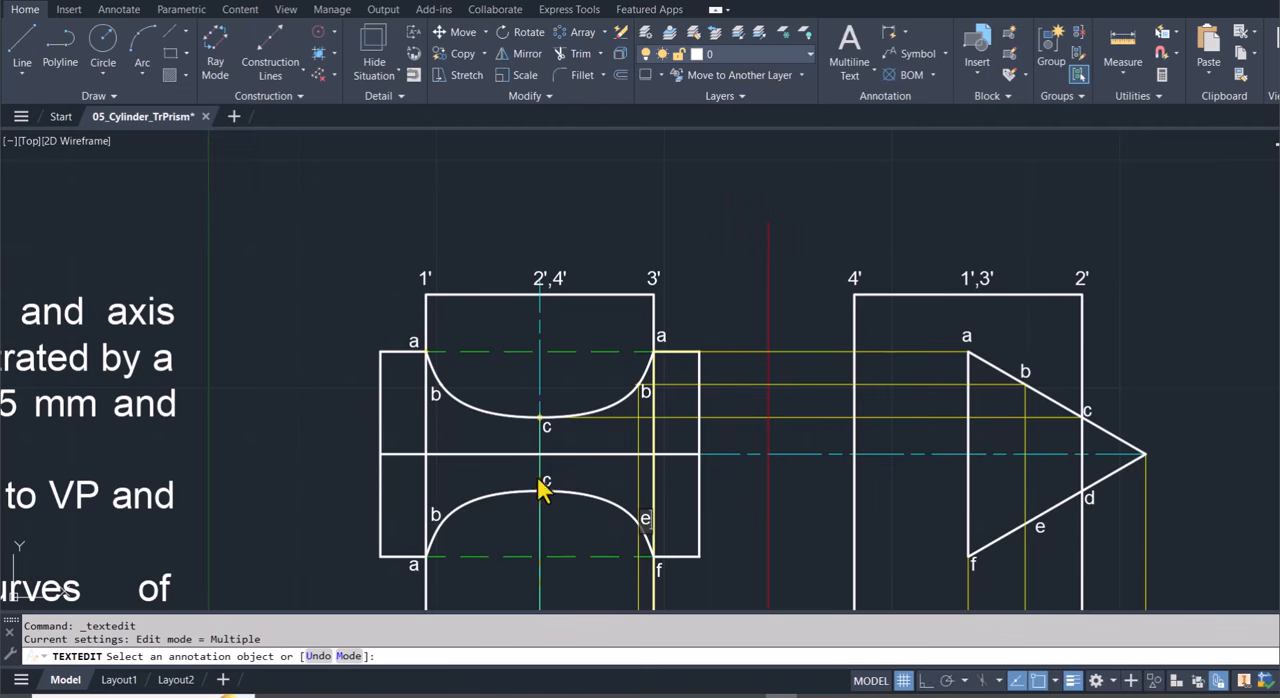
left_click(541, 487)
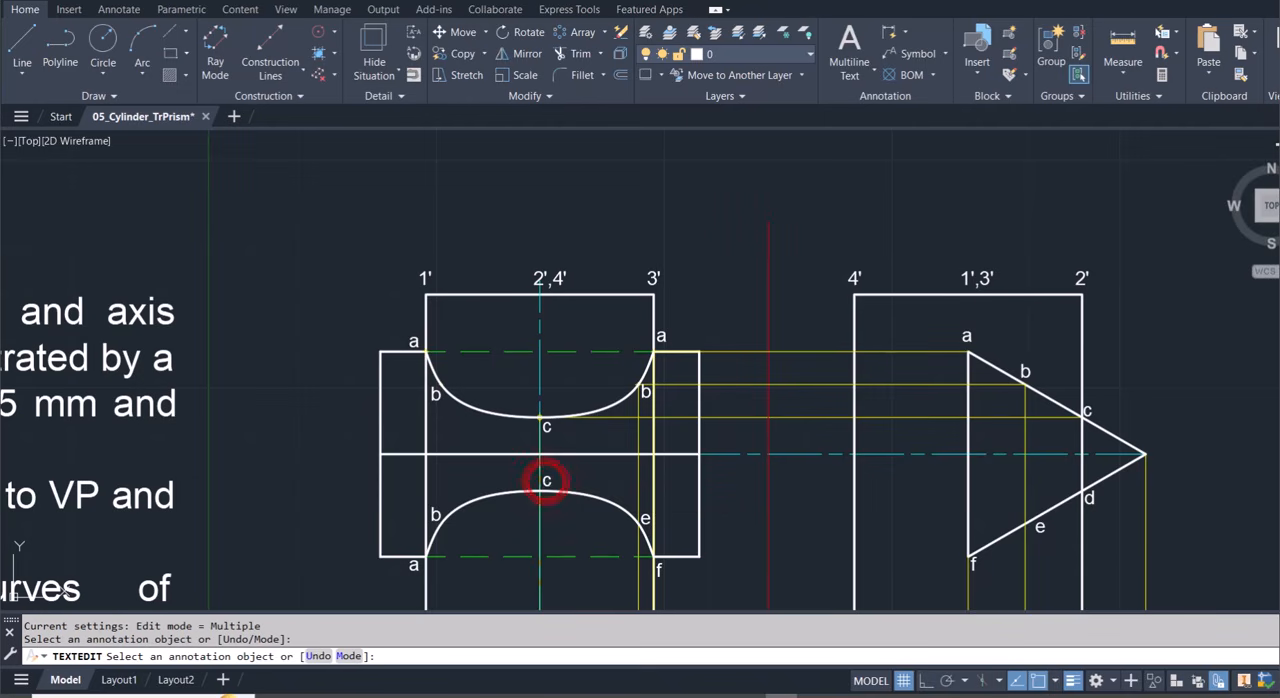
type("d")
left_click(438, 514)
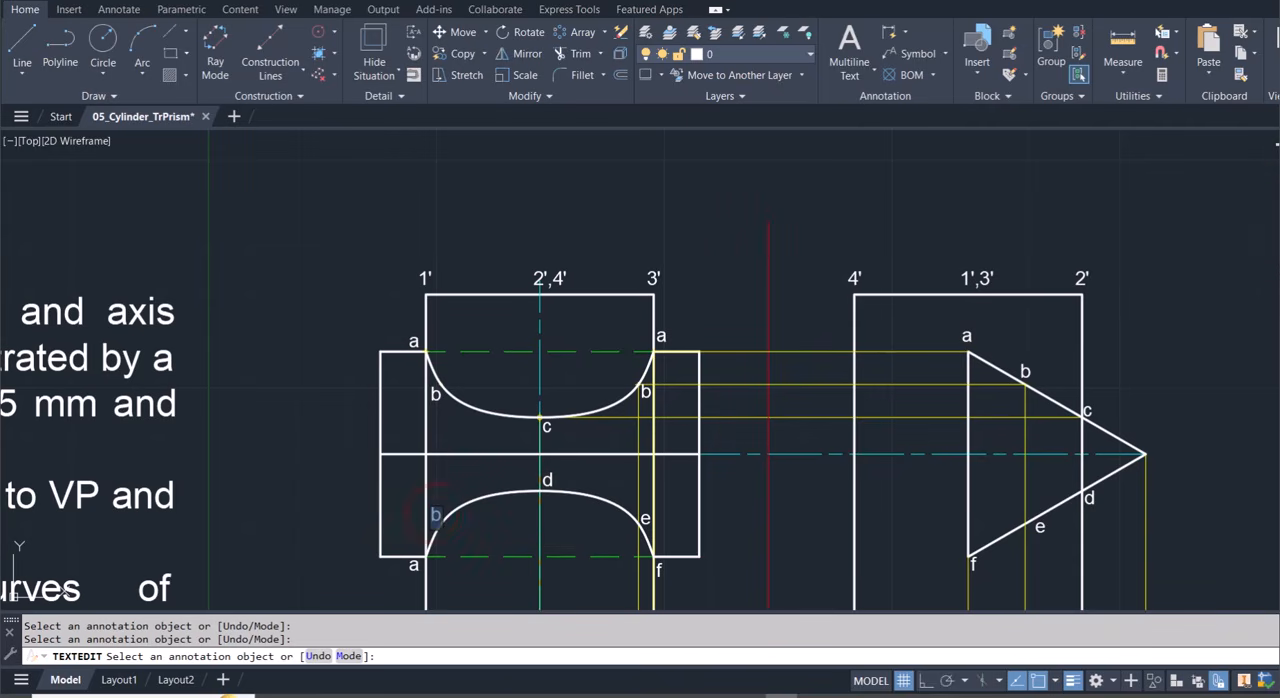
type("e")
left_click(412, 567)
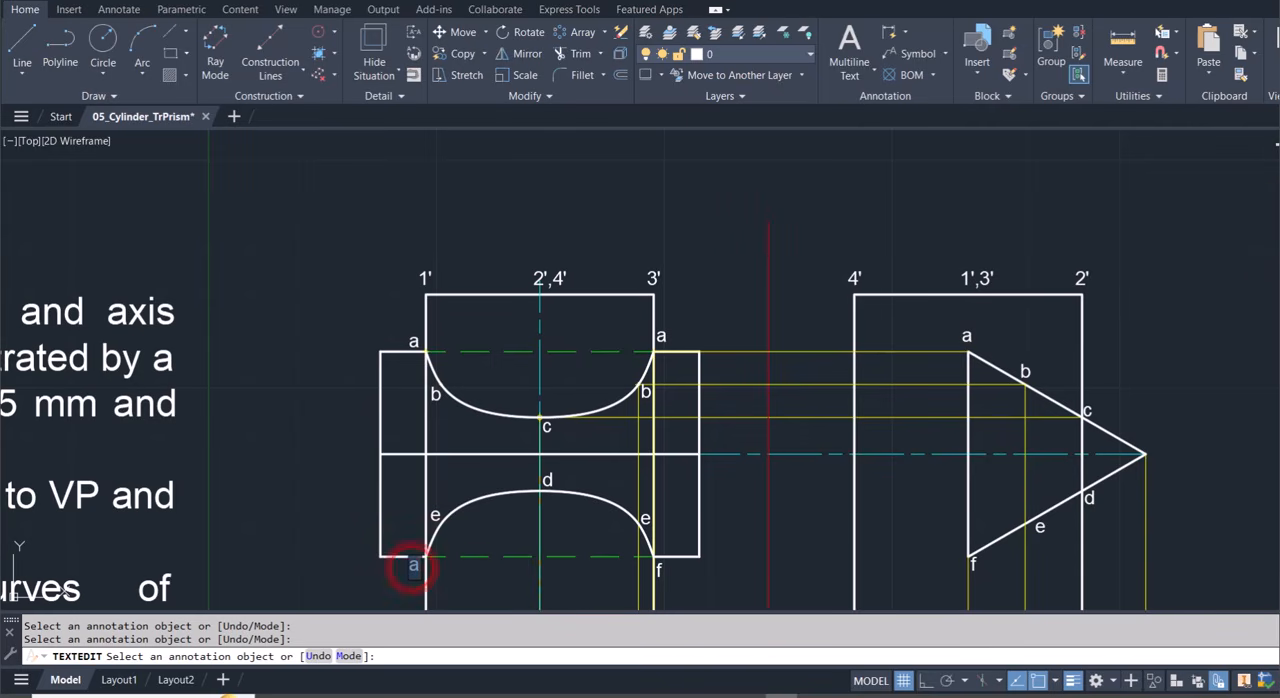
type("f")
left_click(339, 521)
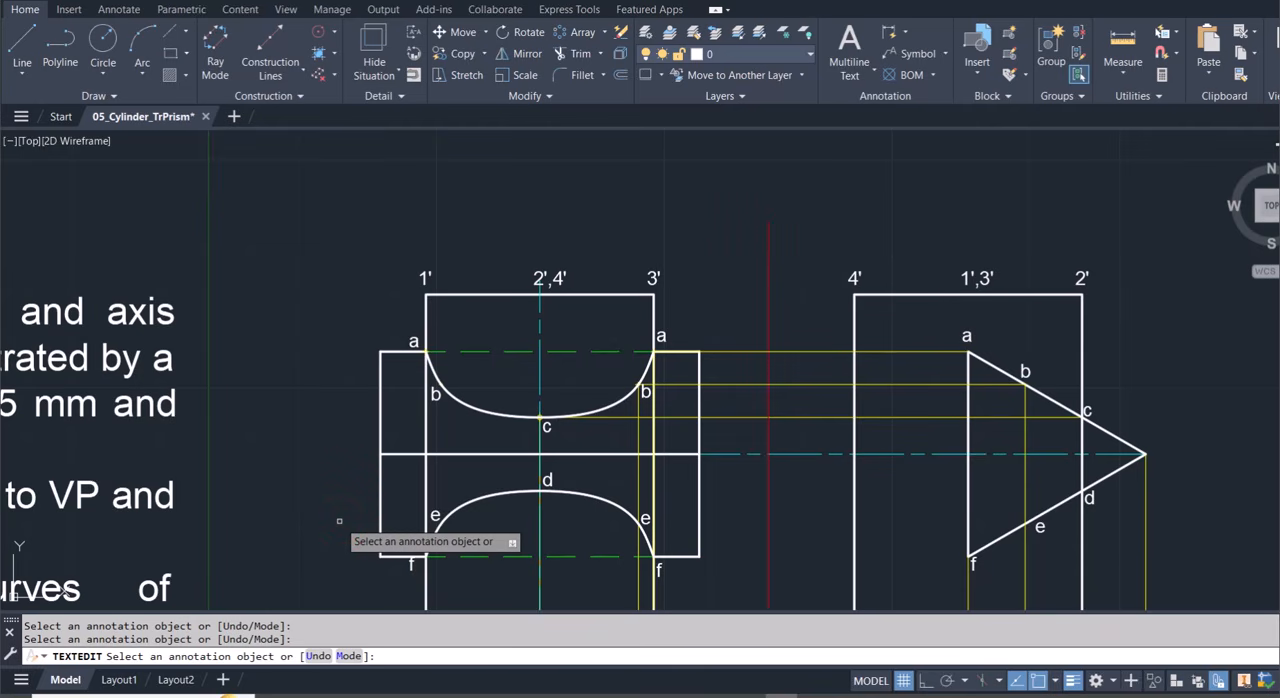
key("Escape")
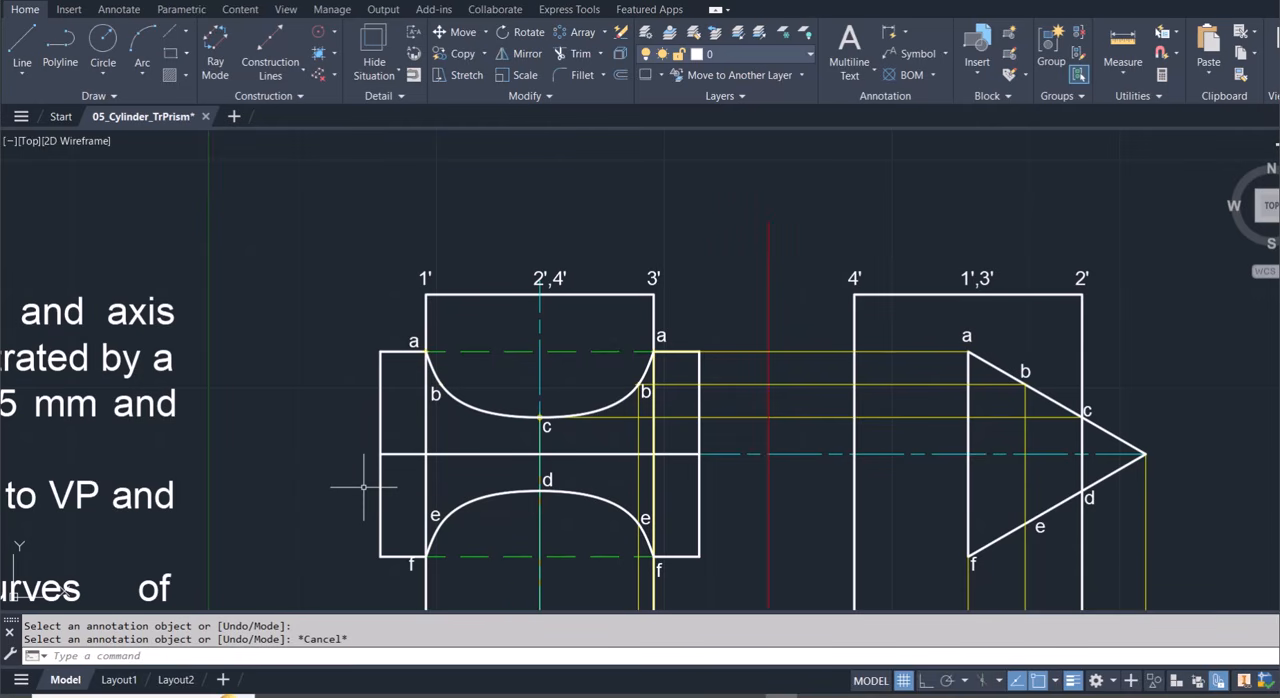
Trim away the cylinder's side line under 1' between the upper and lower intersection curves.
type("tr")
key("Return")
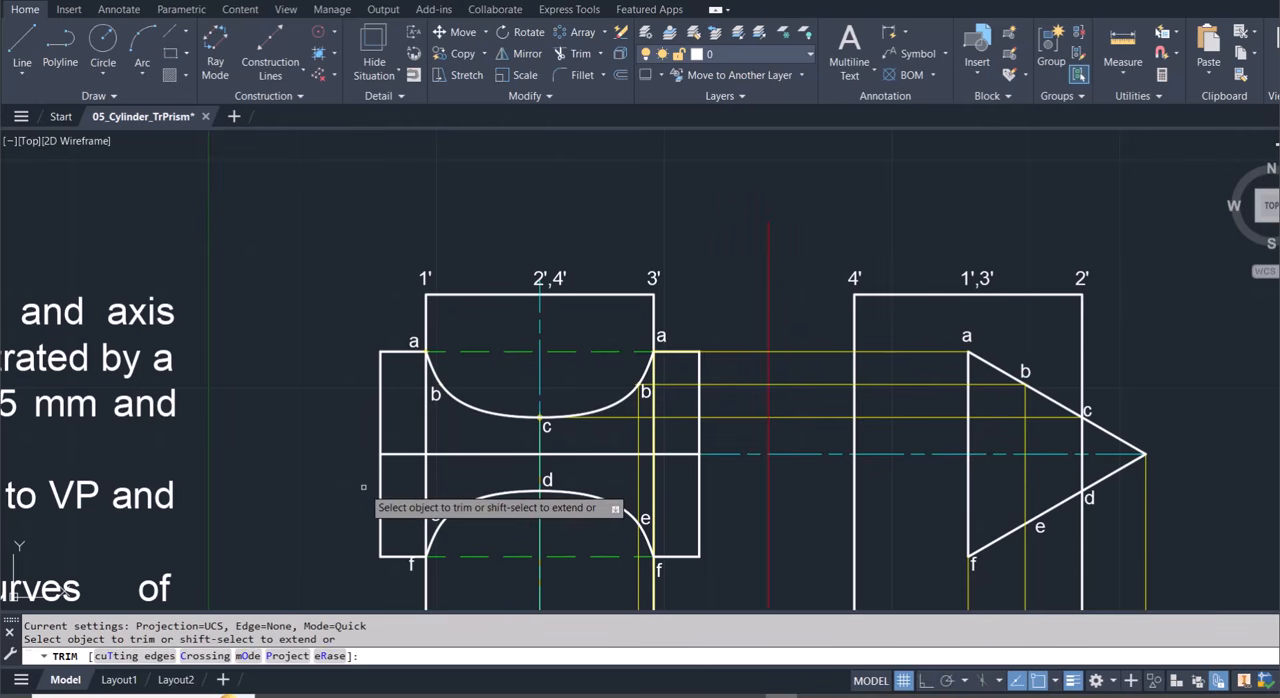
left_click(426, 420)
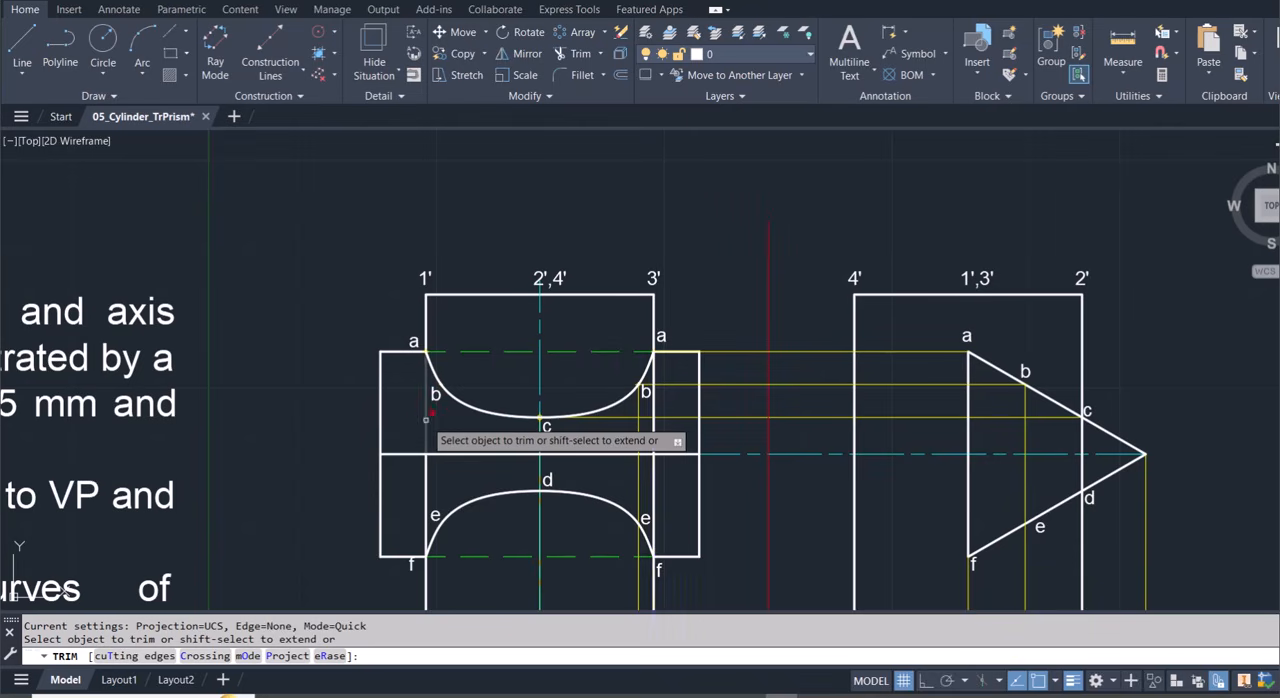
left_click(425, 479)
left_click(425, 479)
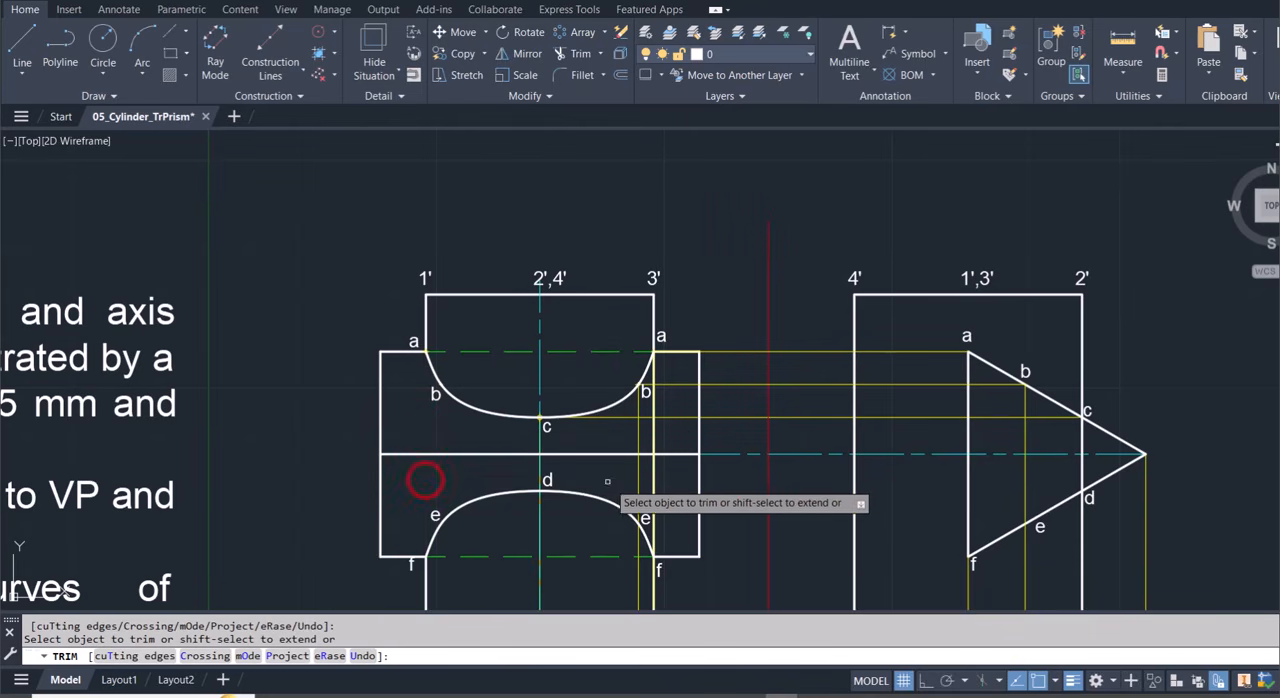
Trim away the cylinder's side line under 3' between the upper and lower intersection curves.
left_click(650, 483)
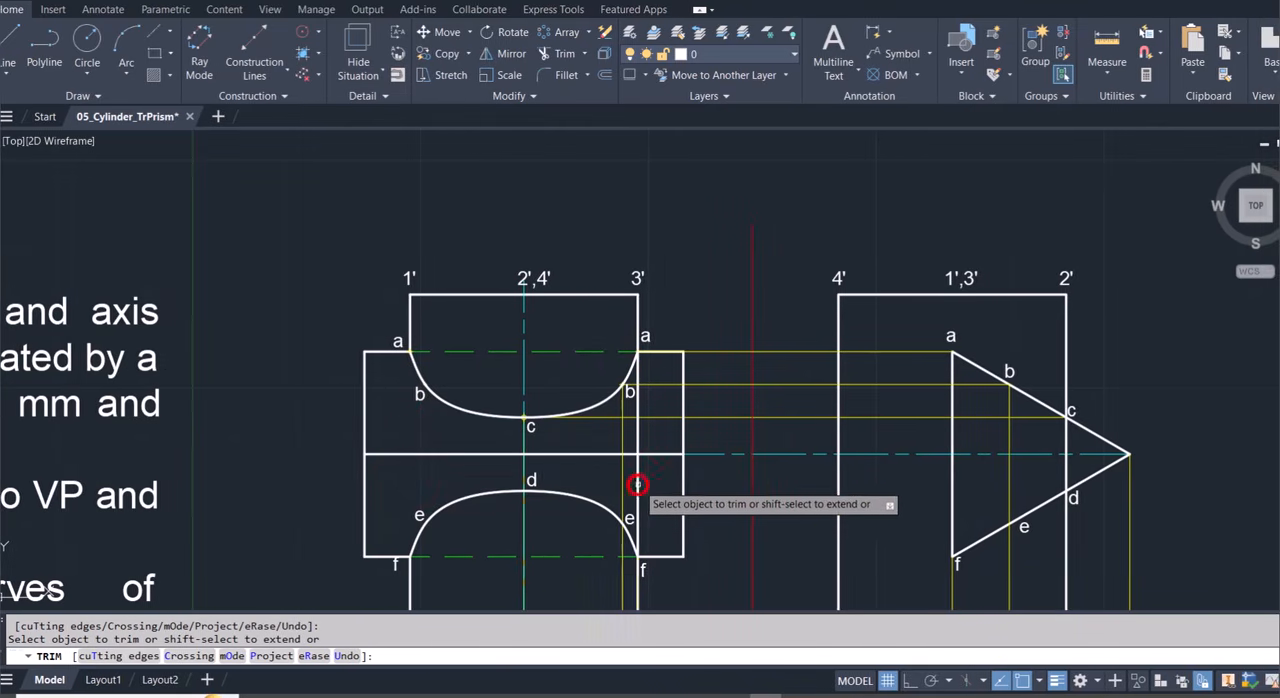
left_click(637, 443)
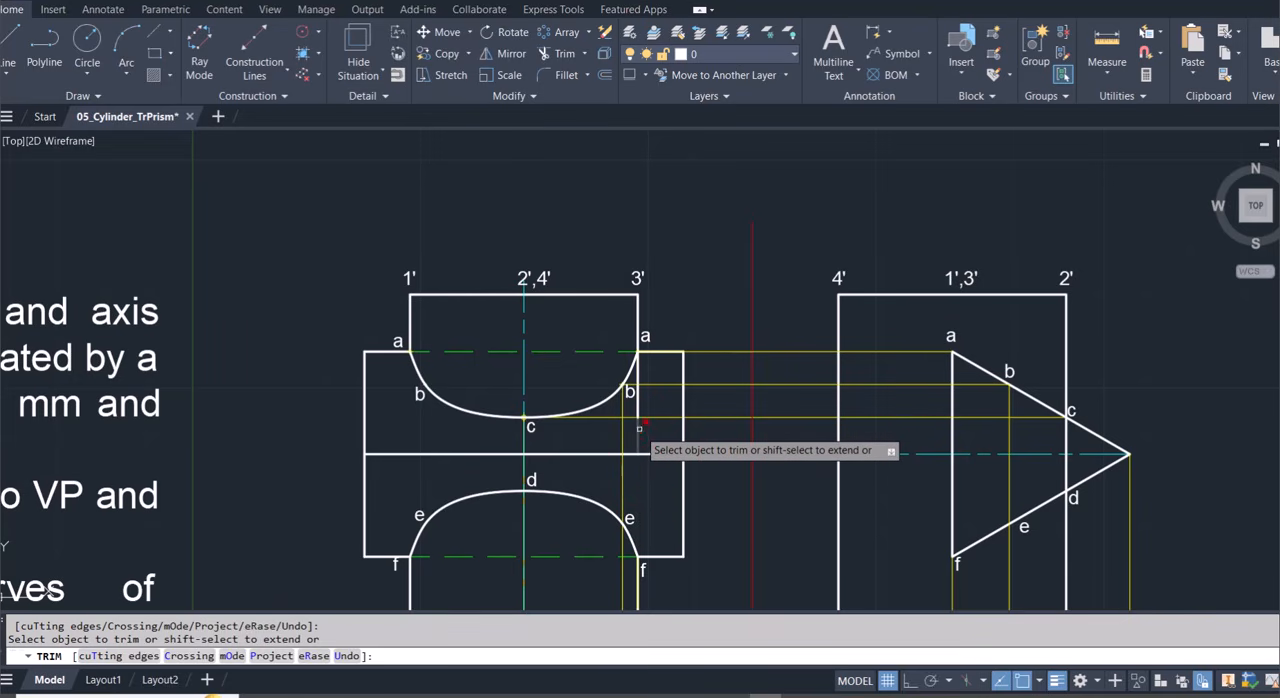
left_click(638, 430)
left_click(640, 405)
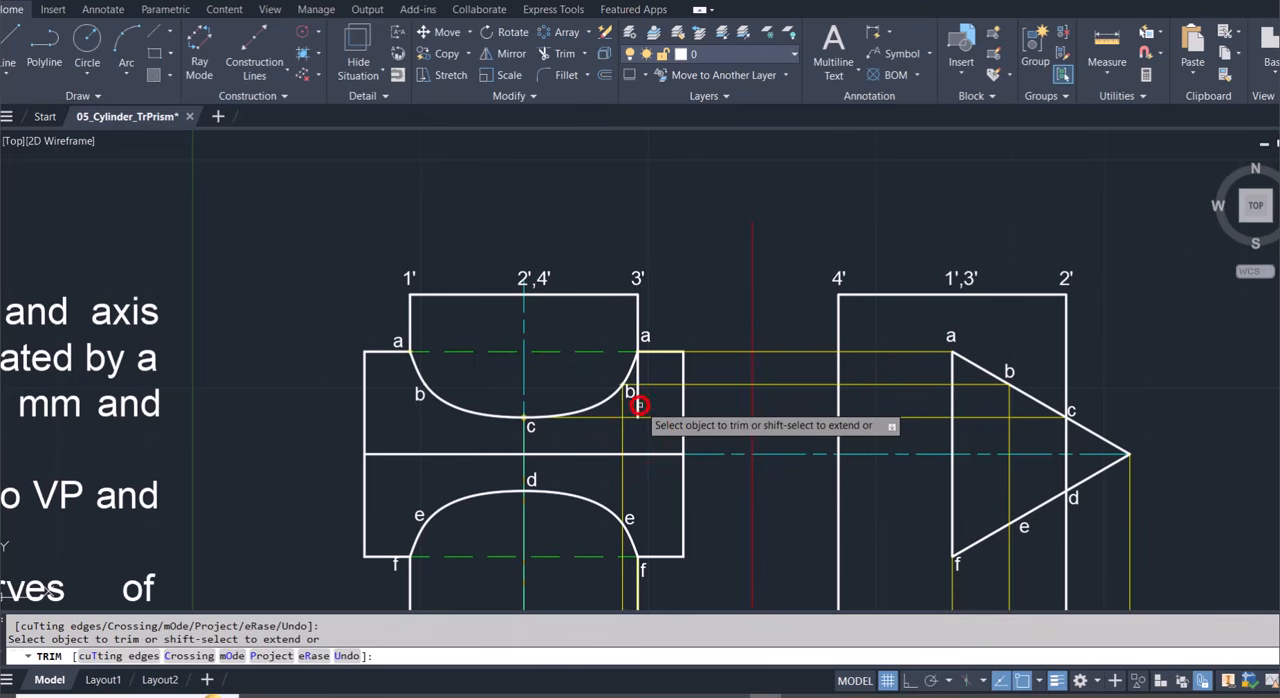
left_click(638, 404)
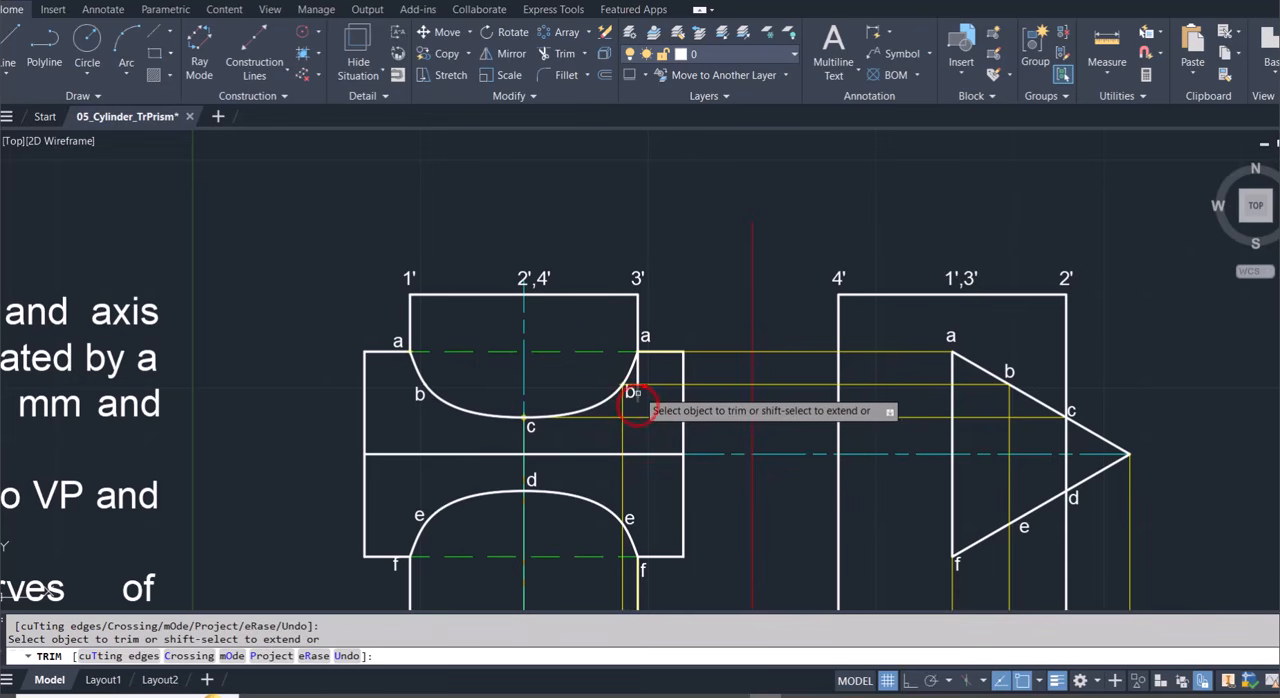
left_click(638, 372)
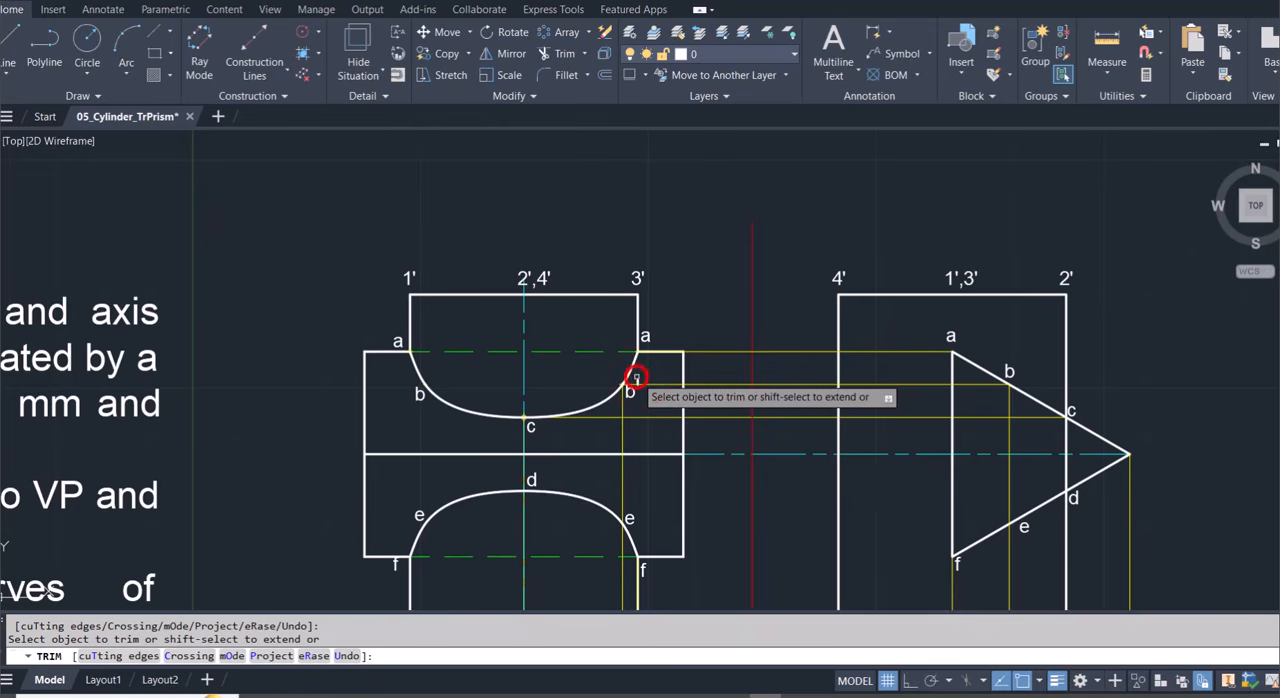
scroll(638, 380, "up", 5)
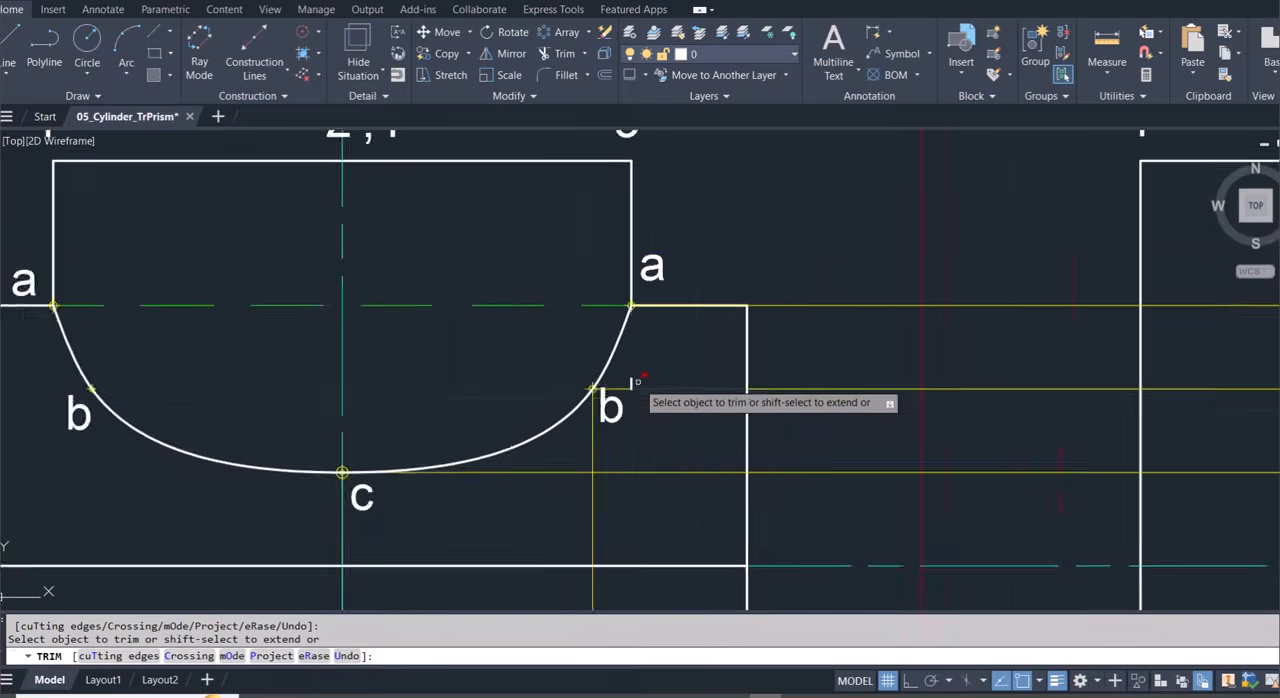
scroll(629, 383, "down", 5)
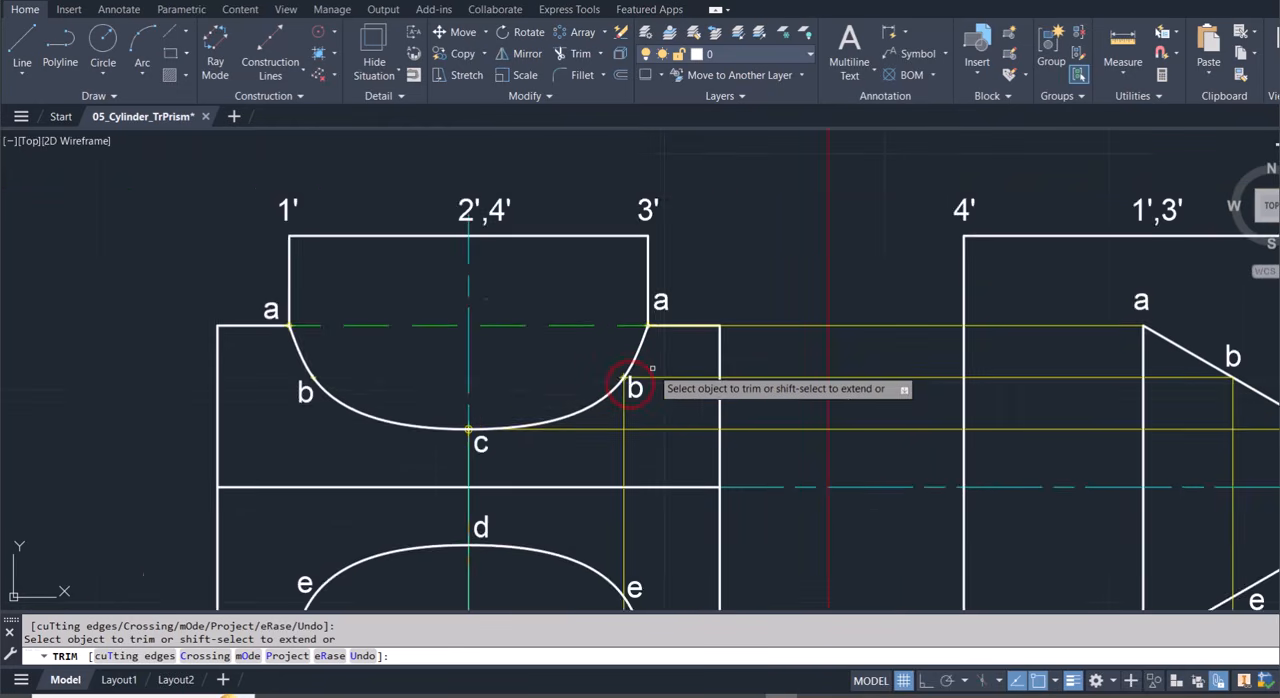
key("Escape")
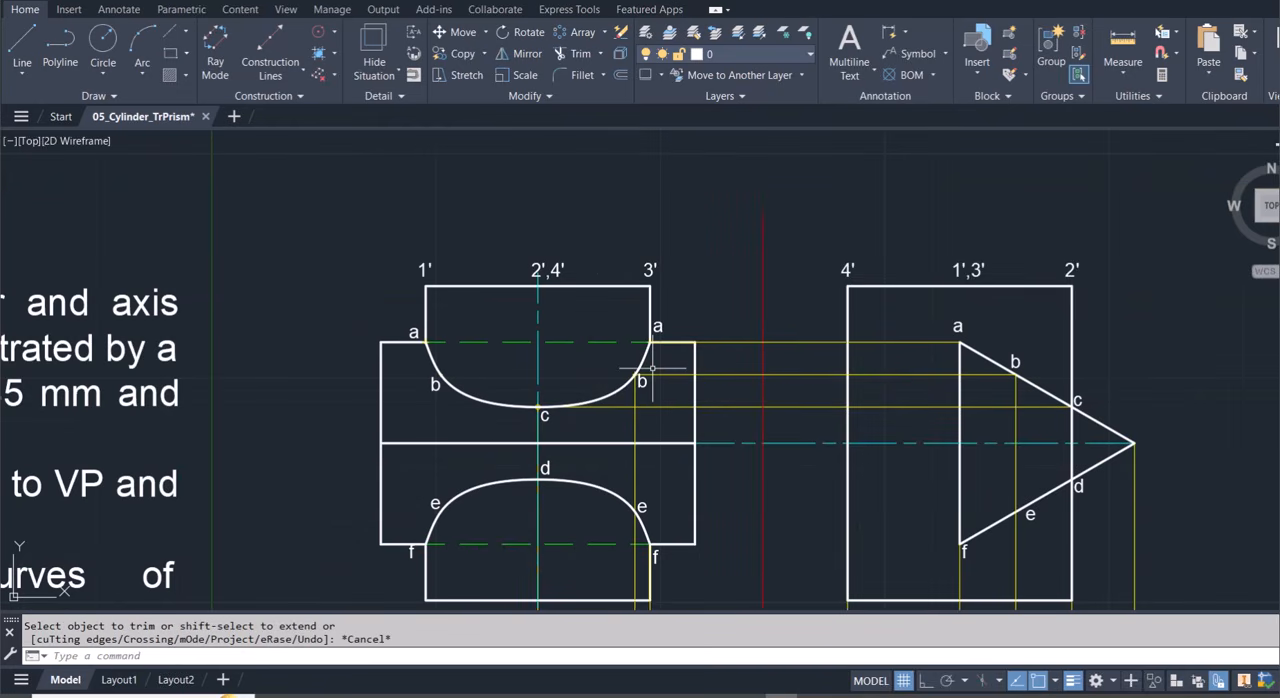
Stretch the upper end of the vertical construction line under 3' from point f up to point a.
scroll(652, 368, "down", 5)
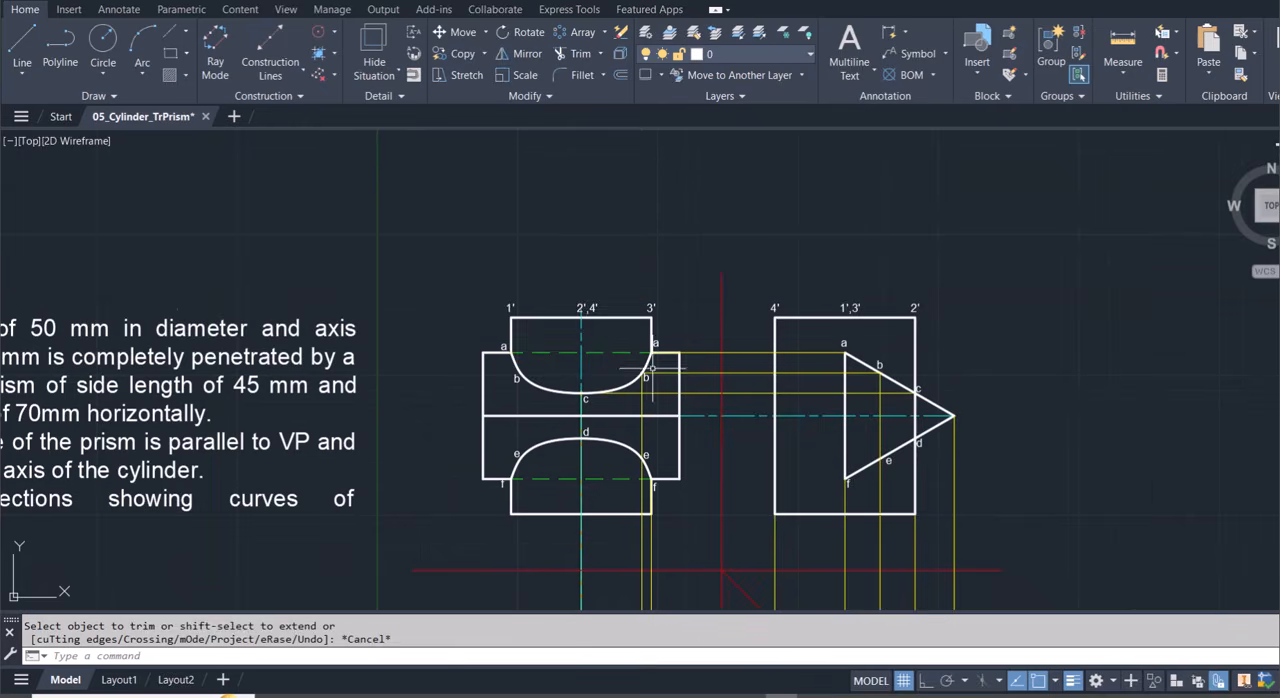
scroll(660, 466, "up", 5)
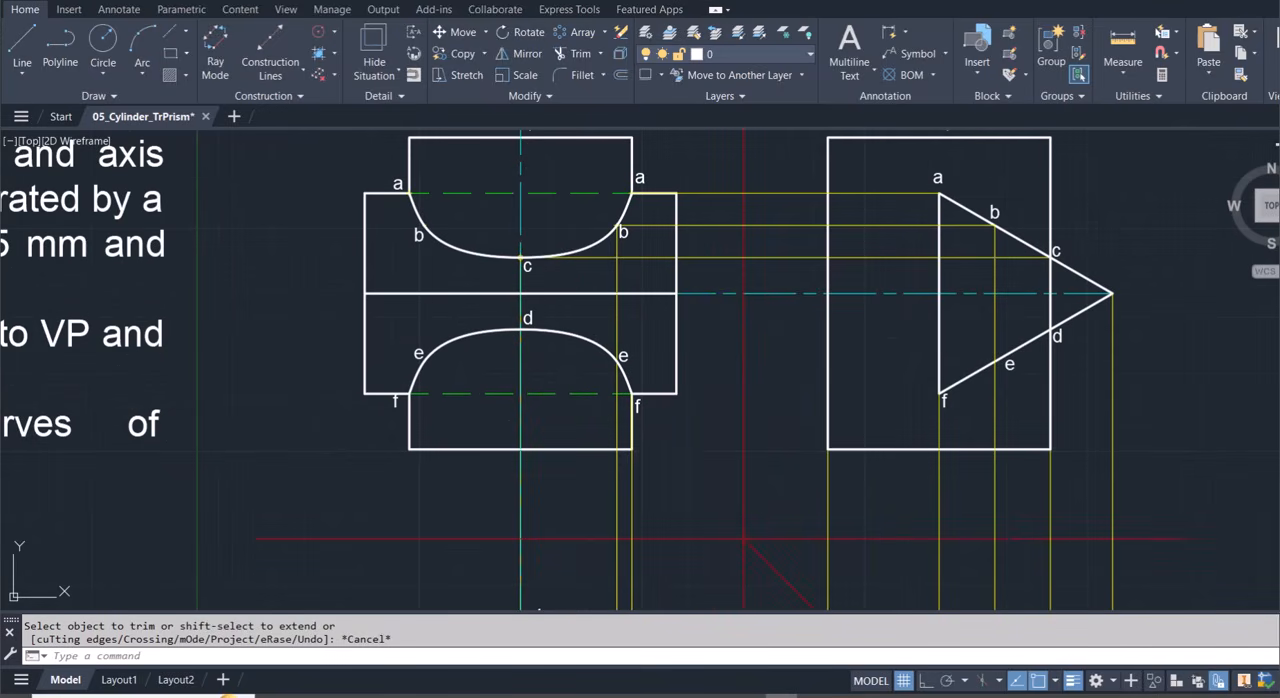
left_click(632, 481)
left_click(632, 395)
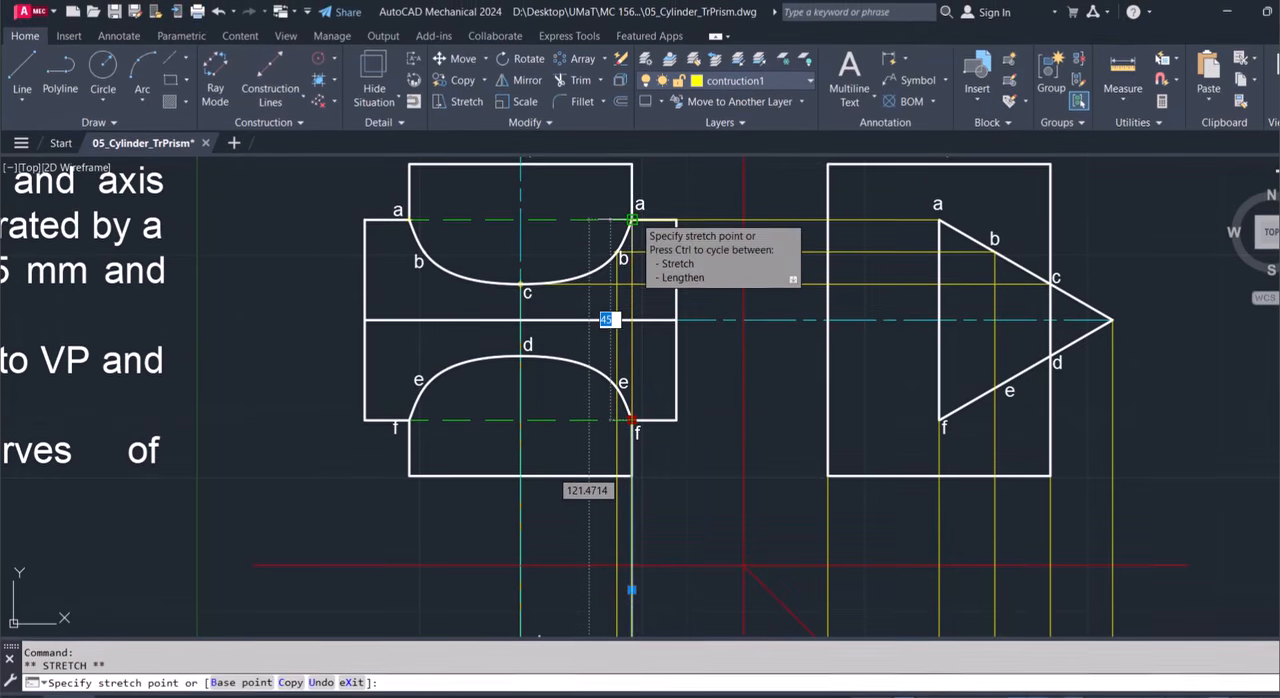
left_click(632, 219)
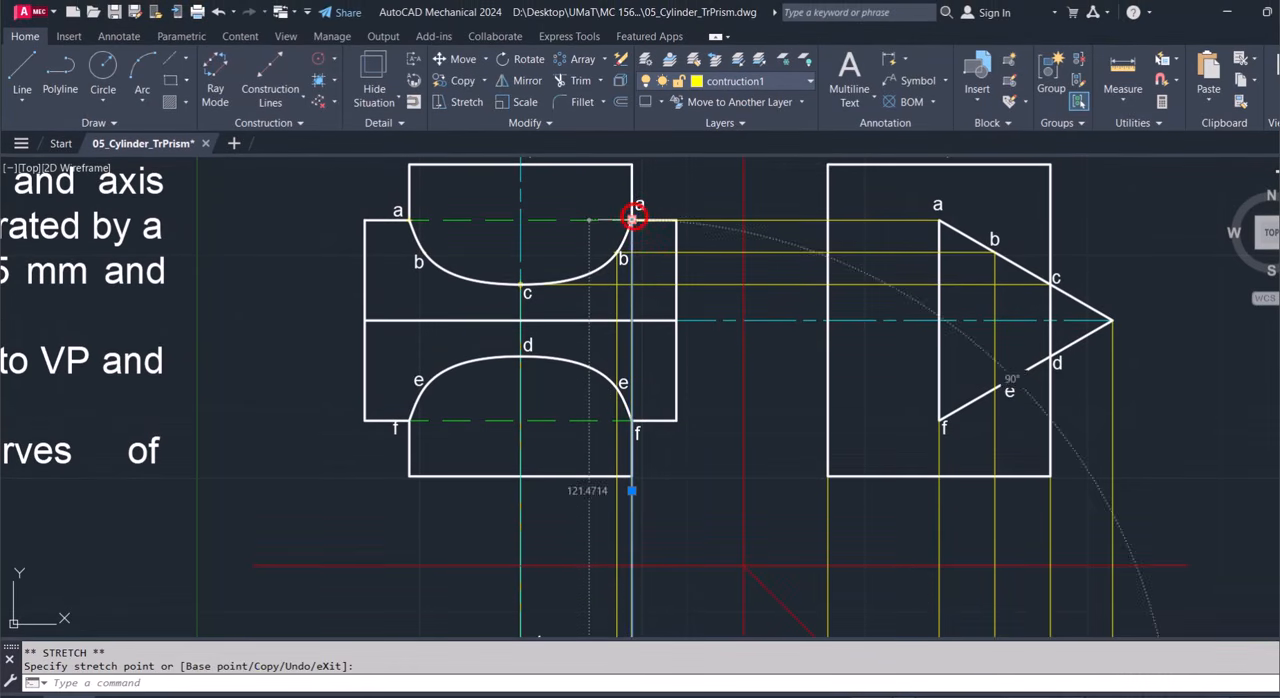
key("Escape")
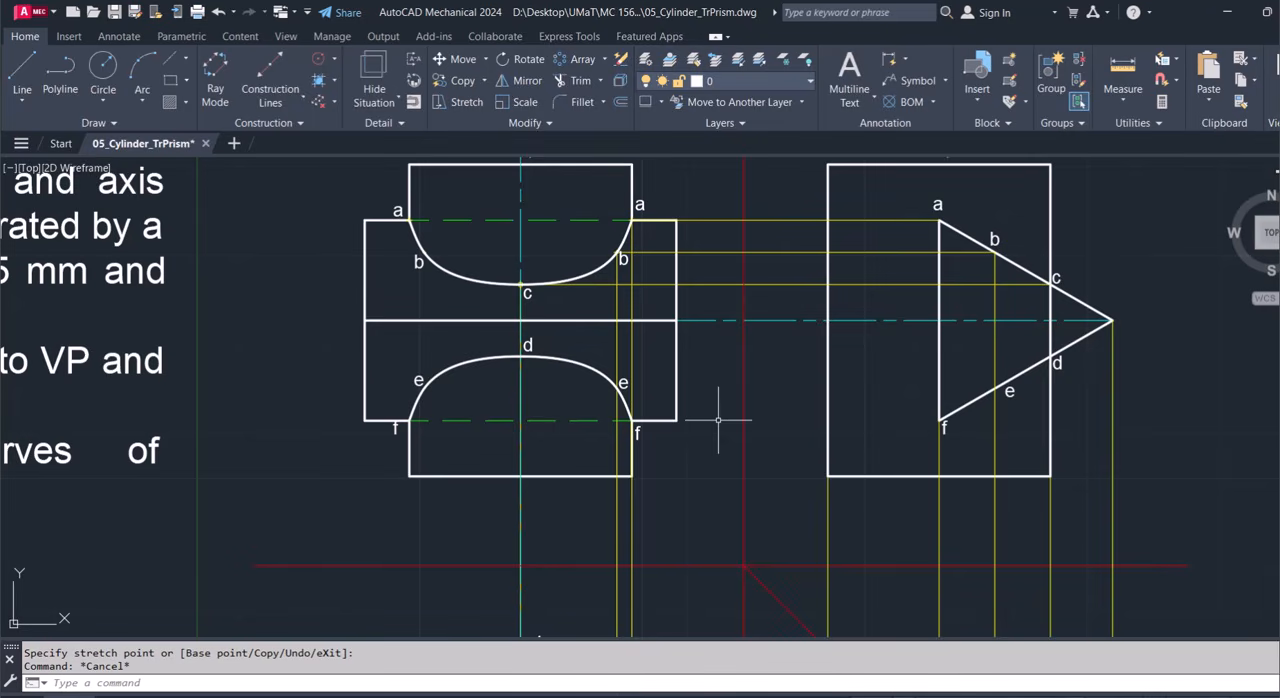
Zoom to a window framing the front, side and top views to examine the complete projections.
scroll(718, 420, "down", 4)
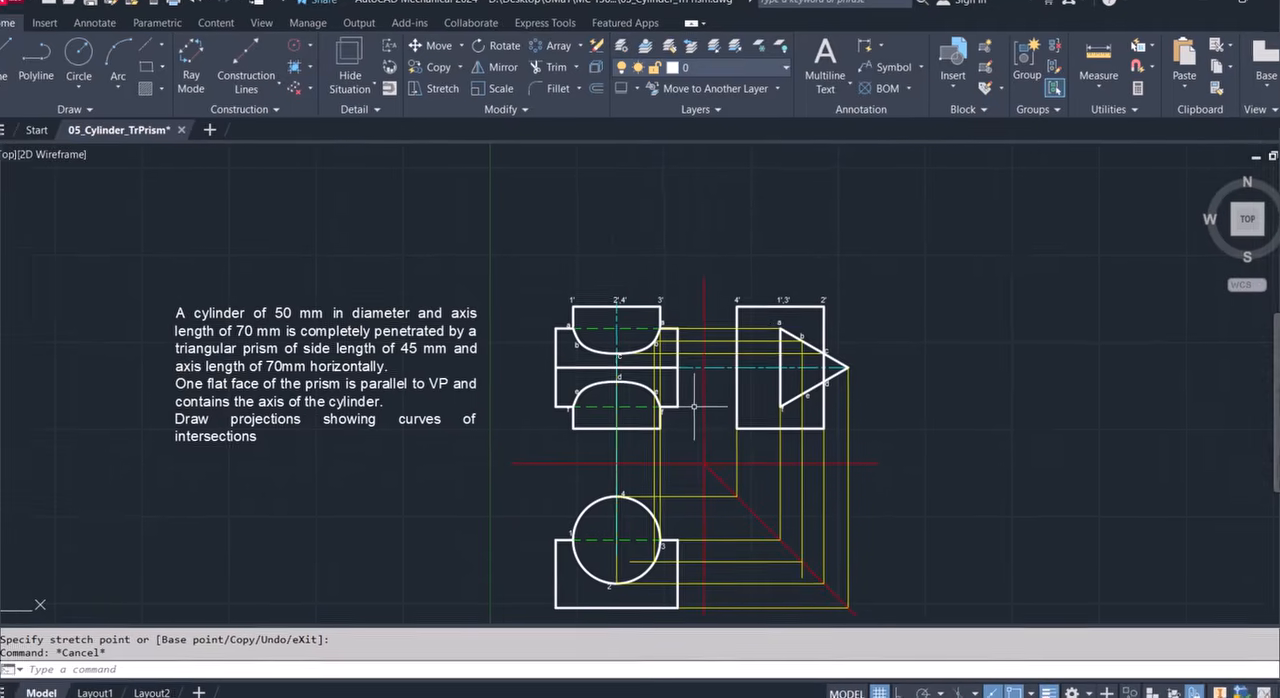
type("z")
key("Return")
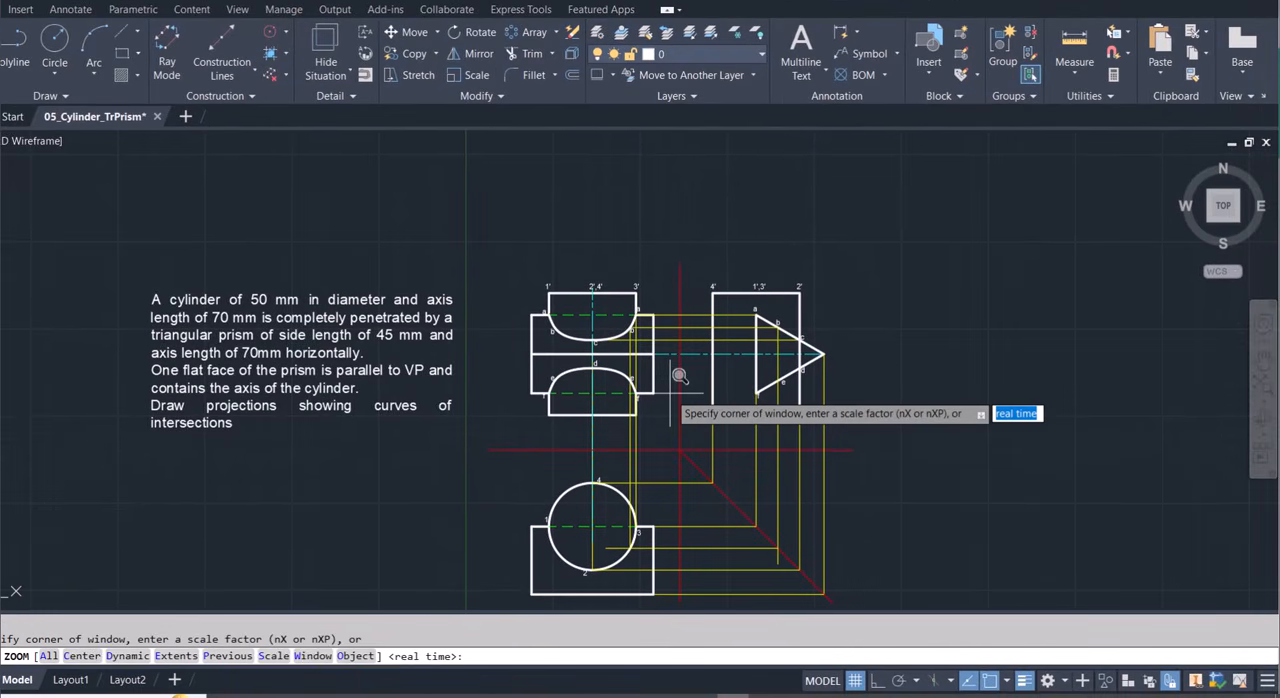
left_click(472, 261)
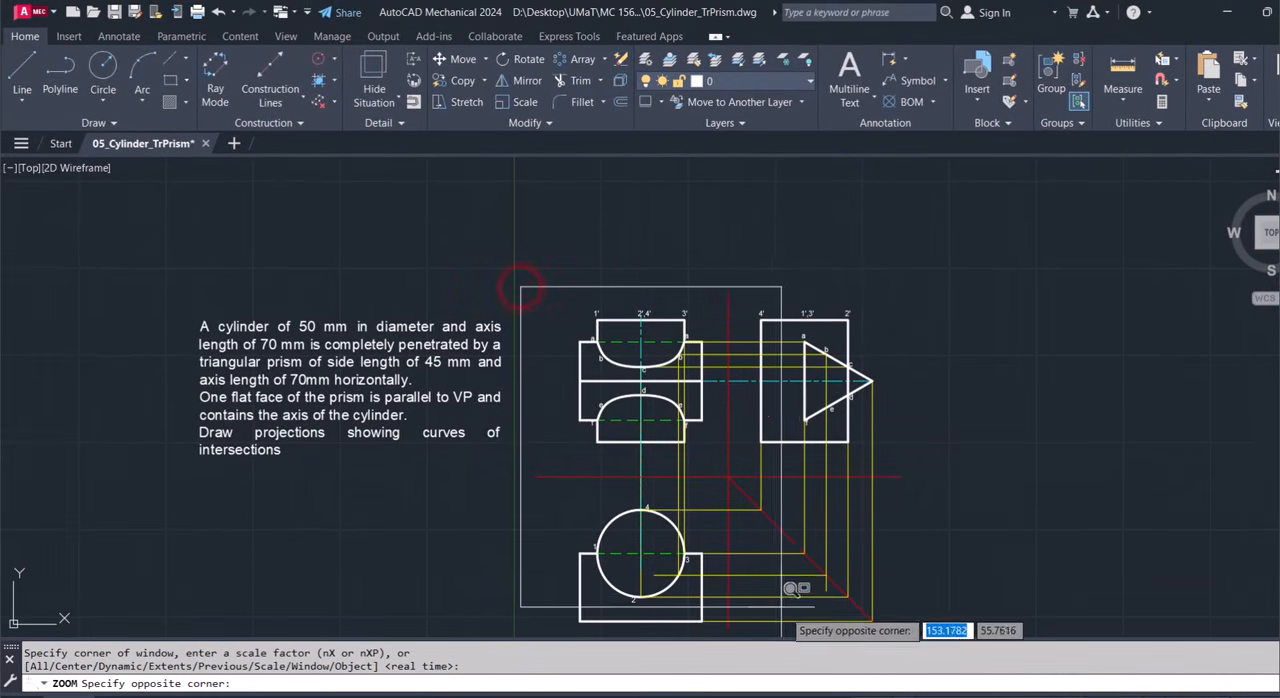
left_click(918, 640)
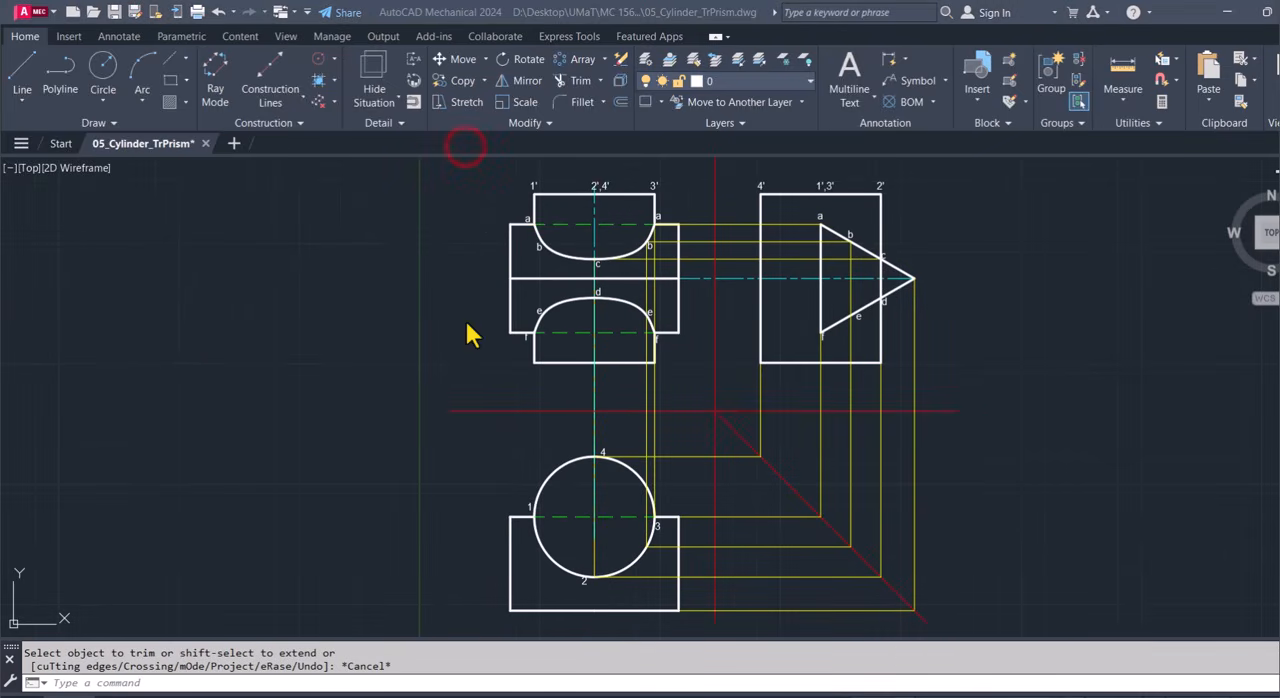